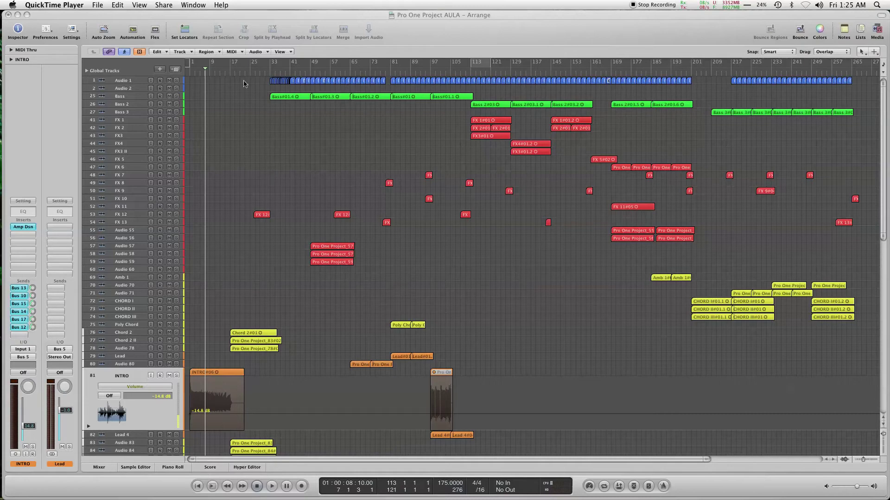
Step: Return the playhead to the project start and inspect the Output, Chorus and Reverb short channel strips
{"action": "left_click", "coordinate": [192, 74]}
{"action": "left_click", "coordinate": [191, 74]}
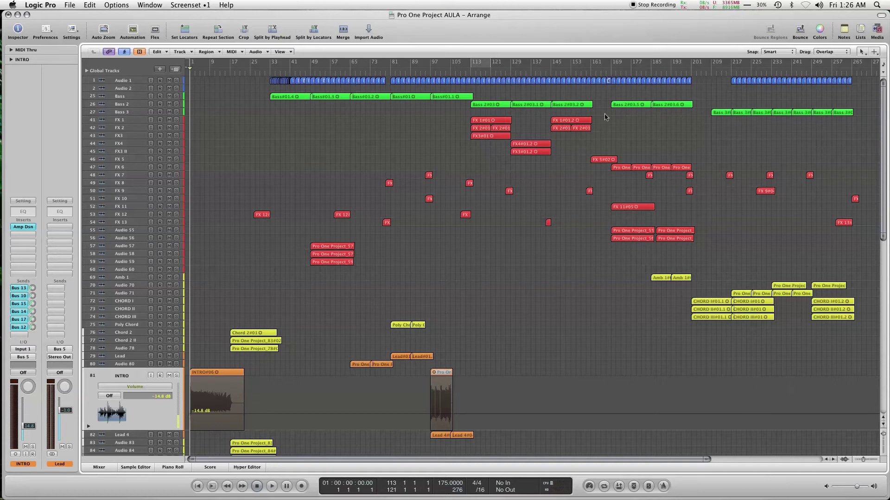
{"action": "left_click_drag", "start_coordinate": [885, 99], "coordinate": [830, 294]}
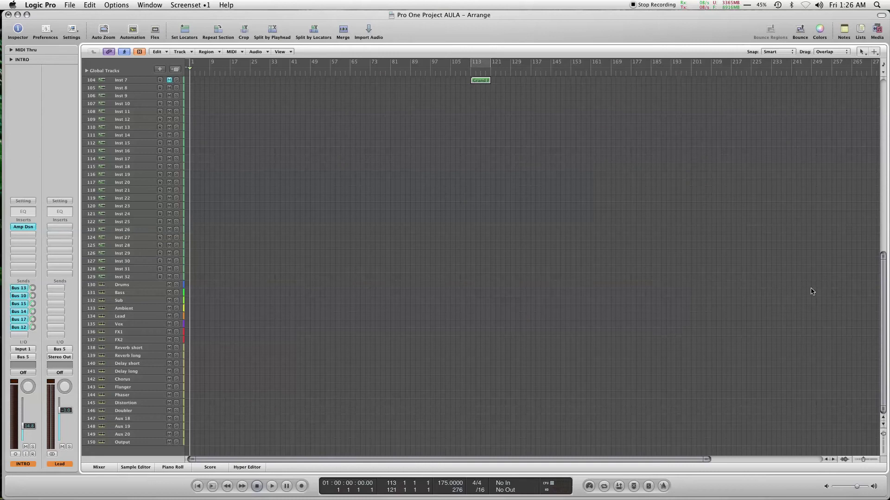
{"action": "left_click", "coordinate": [119, 444]}
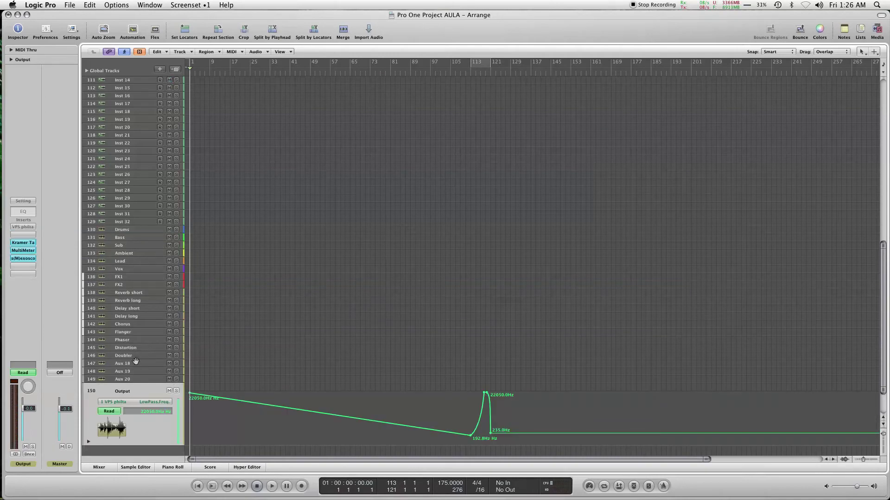
{"action": "left_click", "coordinate": [132, 325]}
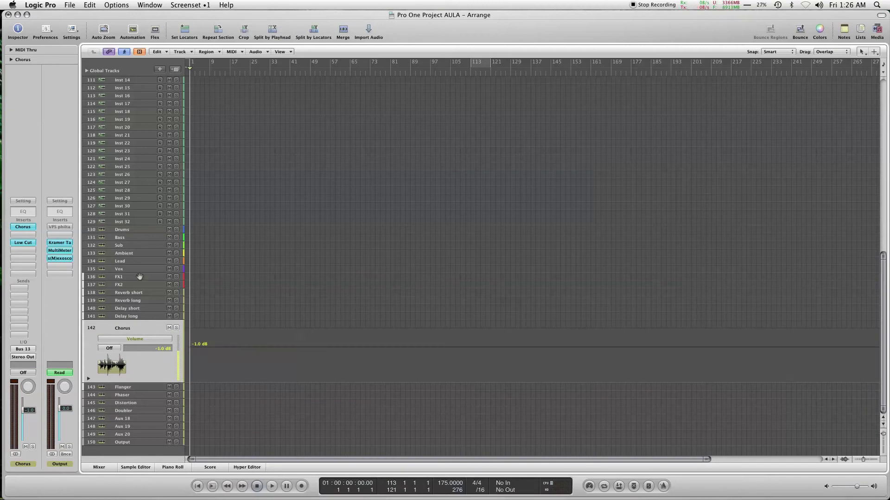
{"action": "left_click", "coordinate": [141, 293]}
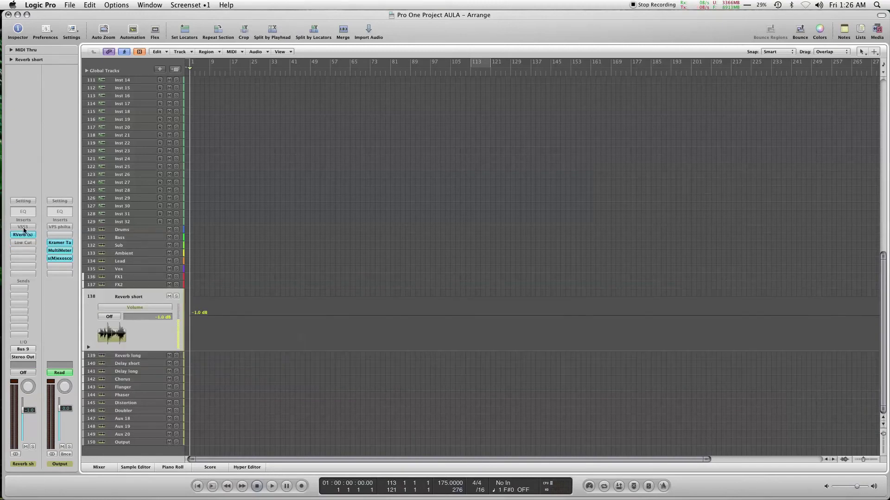
Step: Open the VSS3 insert on the Reverb short track, view its settings and close the plug-in window
{"action": "left_click", "coordinate": [23, 227]}
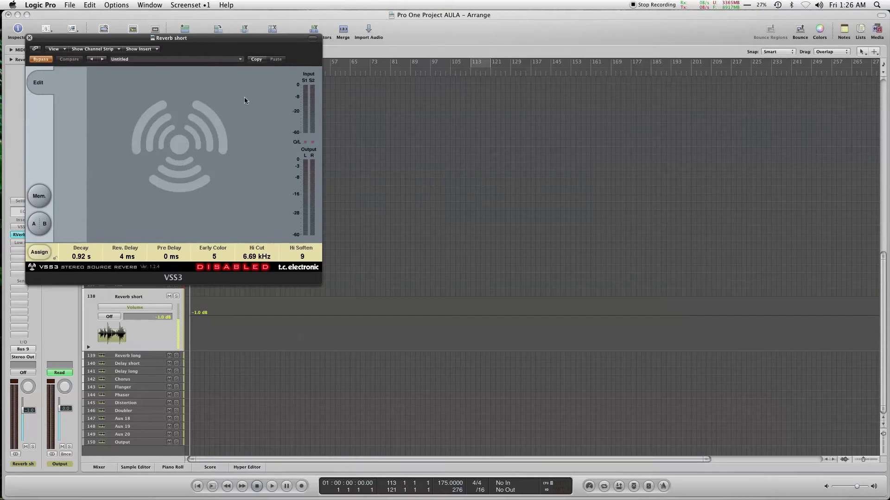
{"action": "left_click_drag", "start_coordinate": [213, 47], "coordinate": [435, 137]}
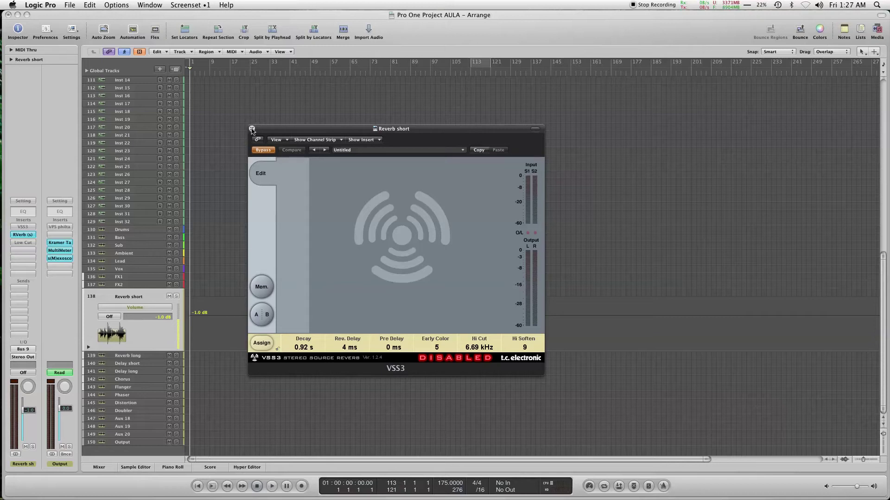
{"action": "left_click_drag", "start_coordinate": [272, 131], "coordinate": [372, 128]}
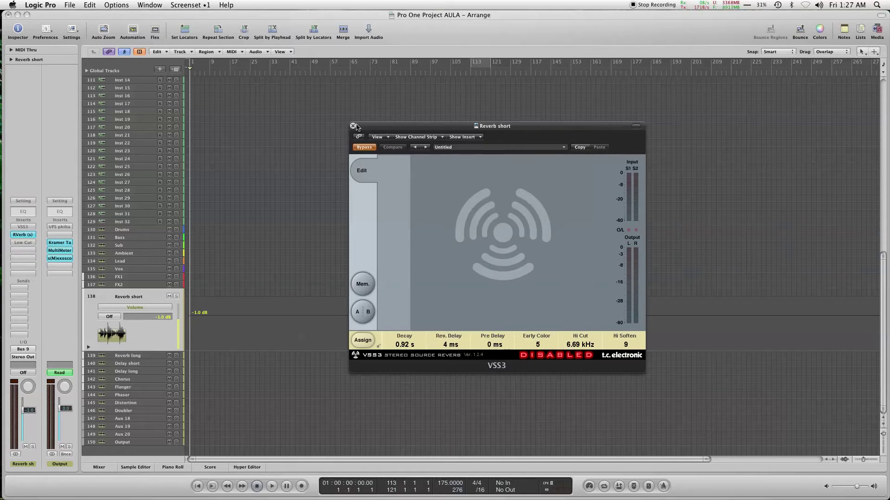
{"action": "left_click_drag", "start_coordinate": [368, 128], "coordinate": [358, 130]}
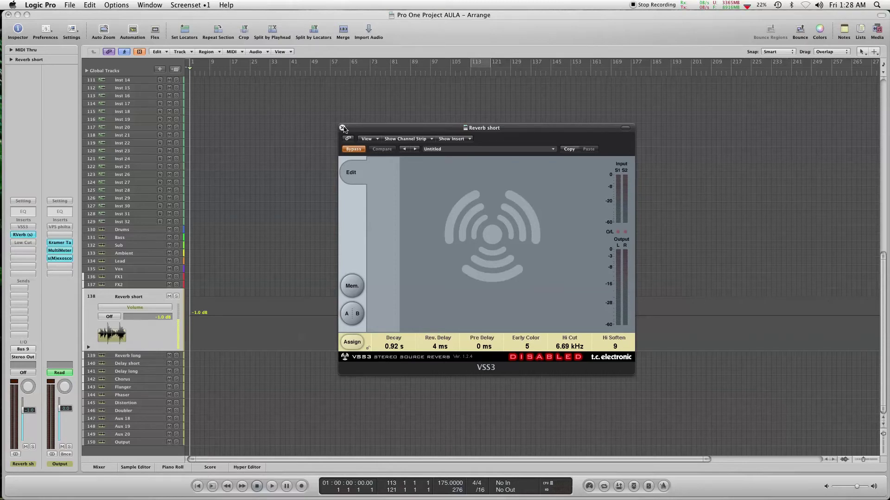
{"action": "left_click", "coordinate": [343, 128]}
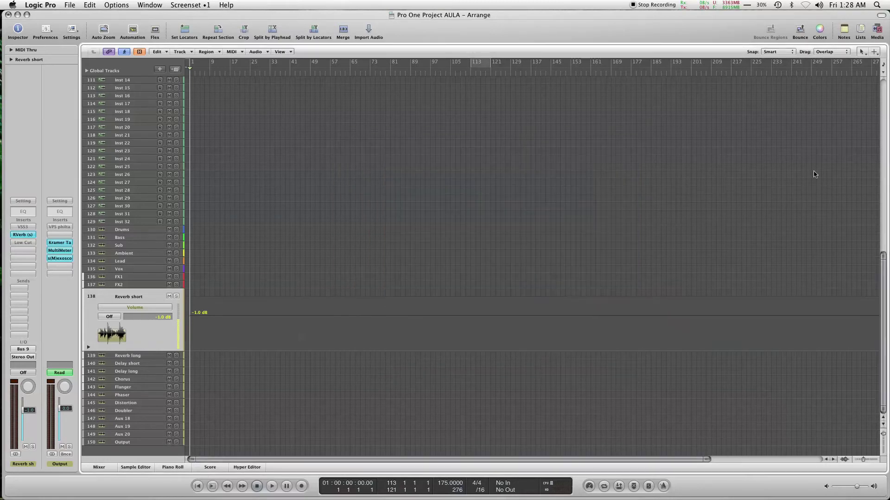
Step: Inspect the sends and output routing of the Audio 1, Bass, FX 2 and FX3 tracks
{"action": "left_click_drag", "start_coordinate": [884, 273], "coordinate": [884, 99]}
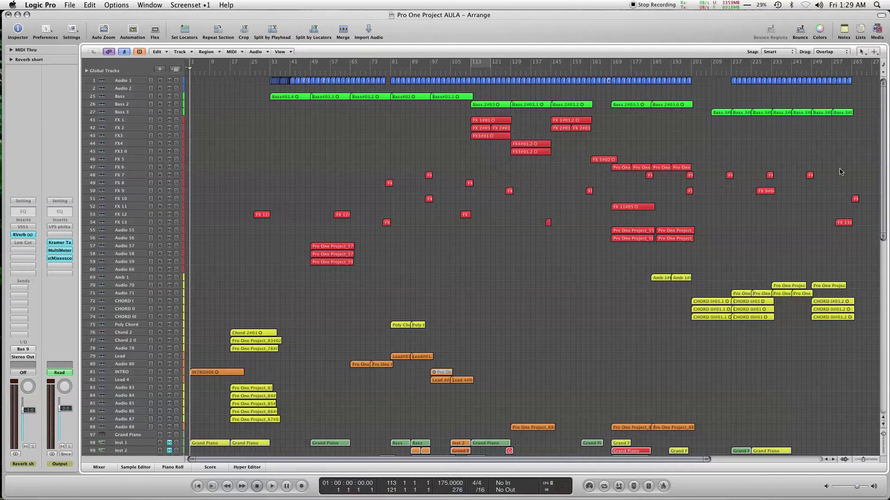
{"action": "left_click", "coordinate": [123, 81]}
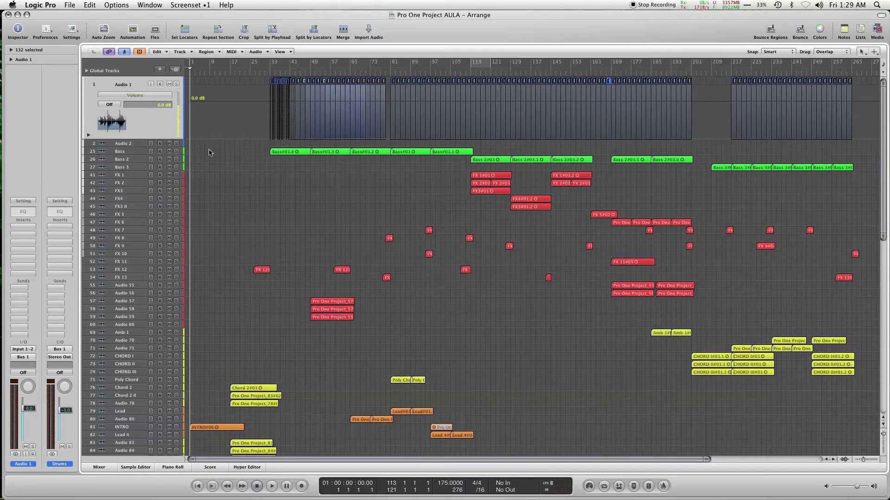
{"action": "left_click", "coordinate": [142, 152]}
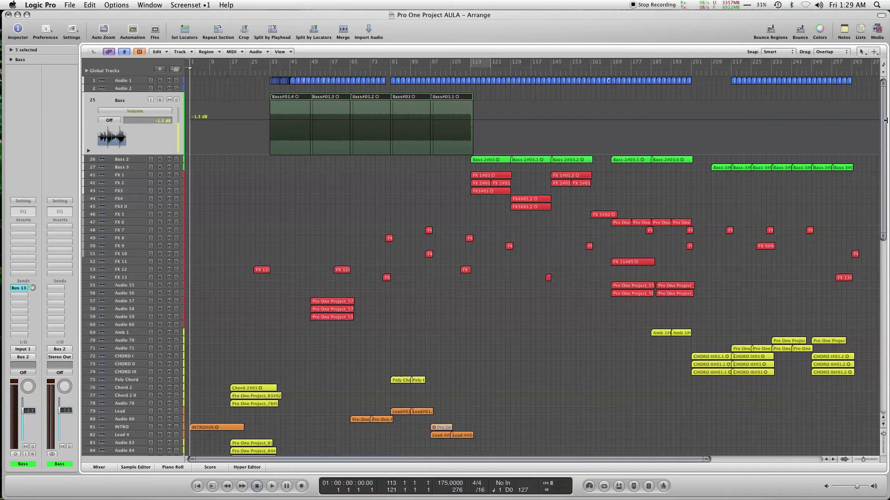
{"action": "left_click_drag", "start_coordinate": [884, 124], "coordinate": [818, 219]}
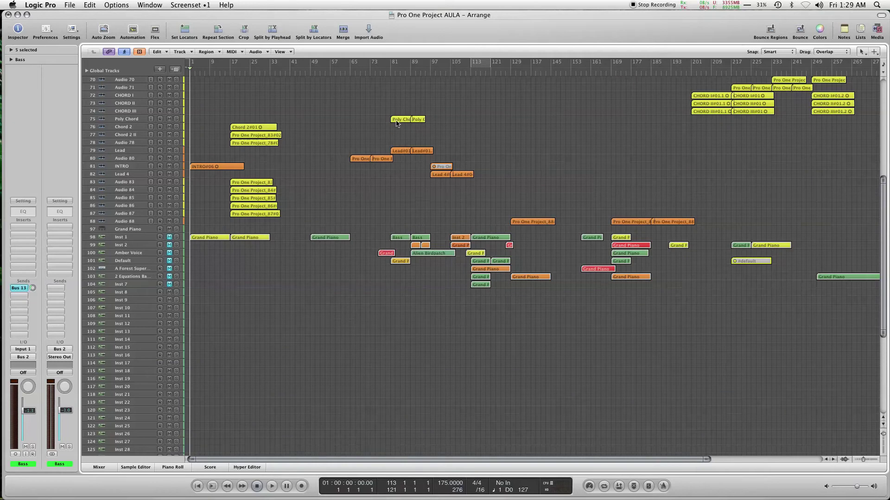
{"action": "left_click", "coordinate": [883, 137]}
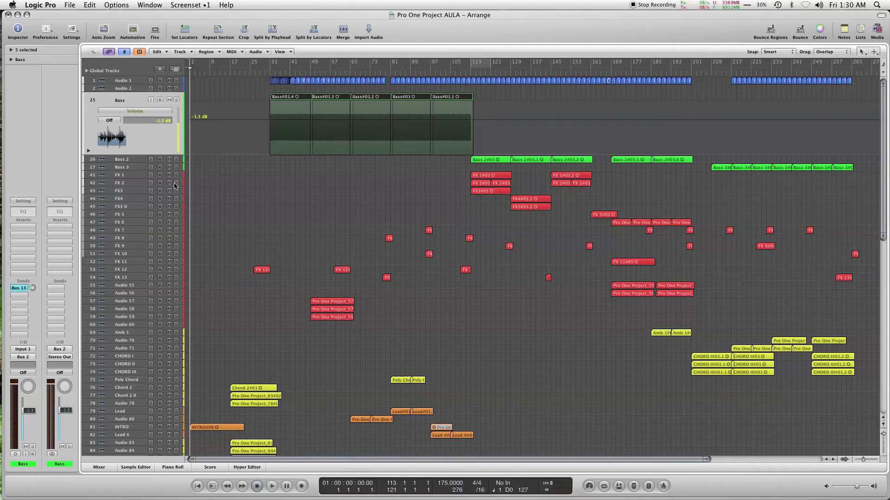
{"action": "left_click", "coordinate": [129, 183]}
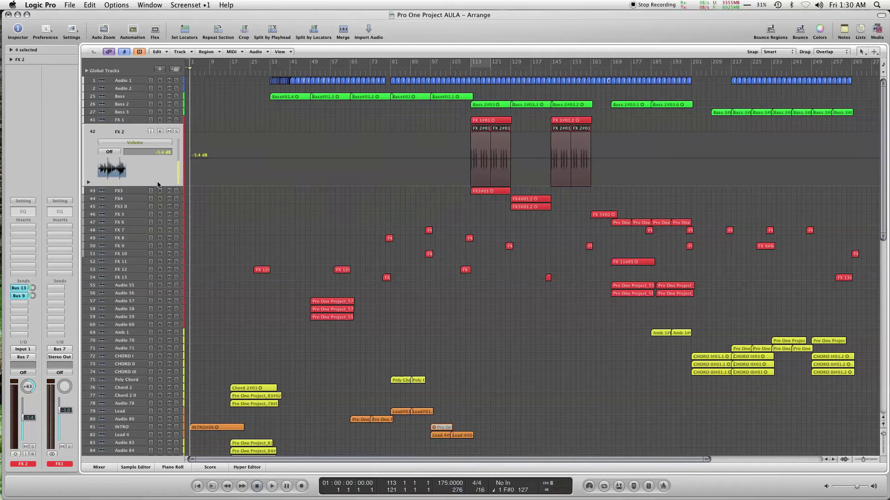
{"action": "left_click", "coordinate": [121, 190]}
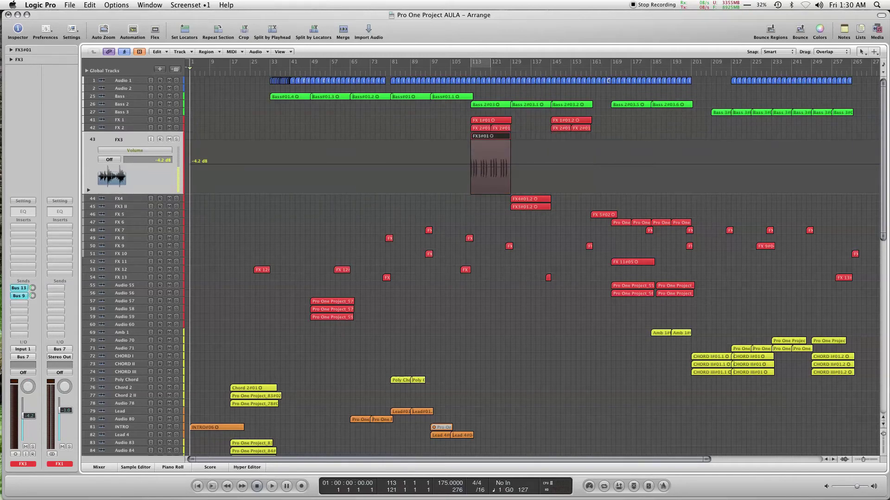
Step: Open the mixer, examine the inserts and sends across the audio and instrument channels, and close it
{"action": "key", "text": "super+2"}
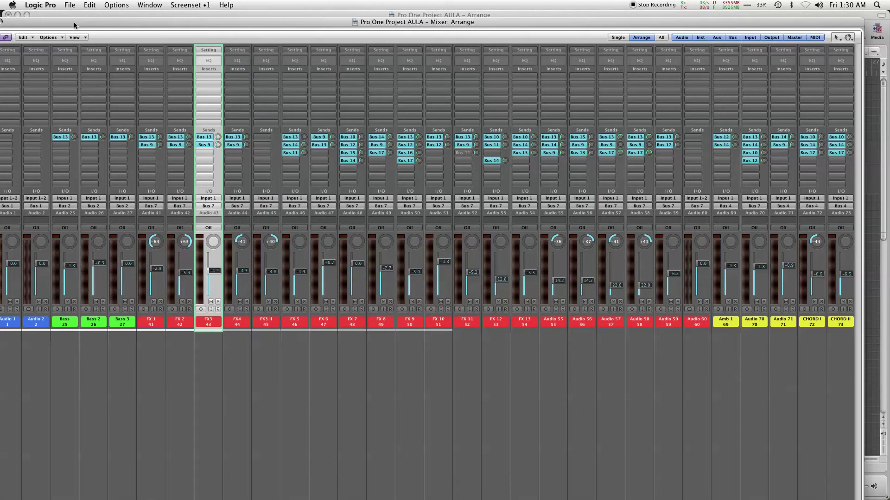
{"action": "left_click_drag", "start_coordinate": [74, 21], "coordinate": [101, 14]}
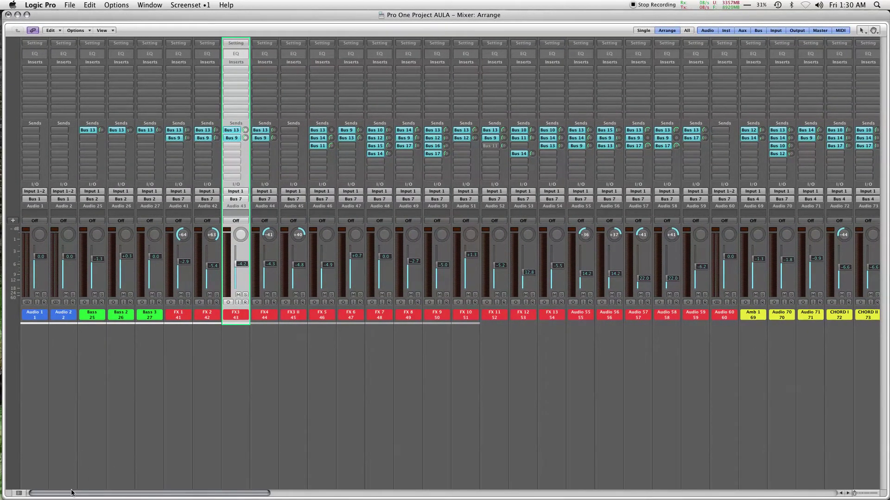
{"action": "left_click_drag", "start_coordinate": [68, 497], "coordinate": [264, 472]}
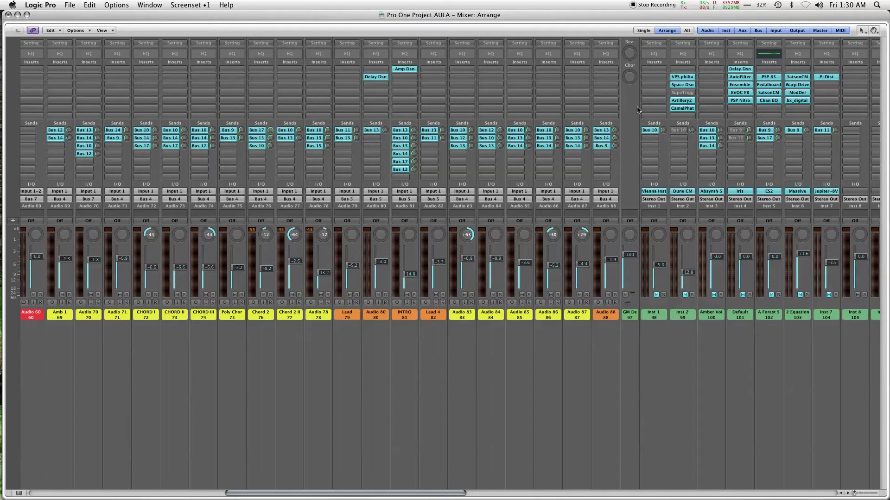
{"action": "left_click_drag", "start_coordinate": [304, 494], "coordinate": [403, 471]}
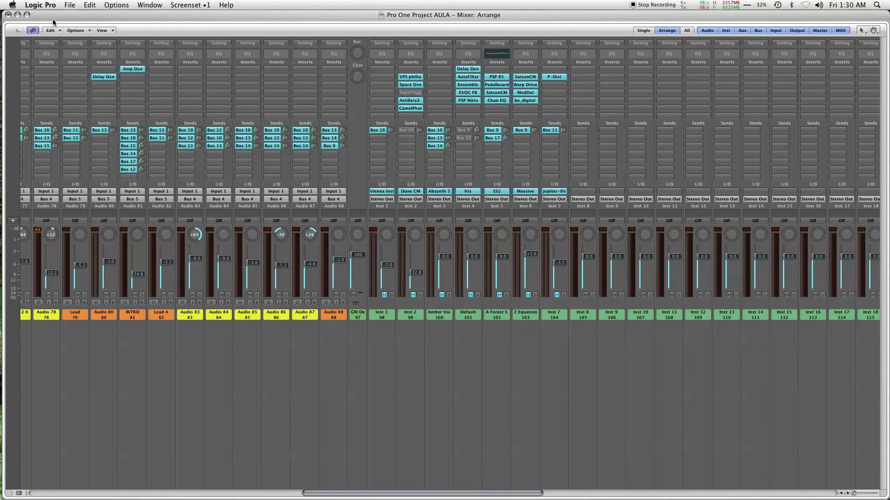
{"action": "left_click", "coordinate": [27, 14]}
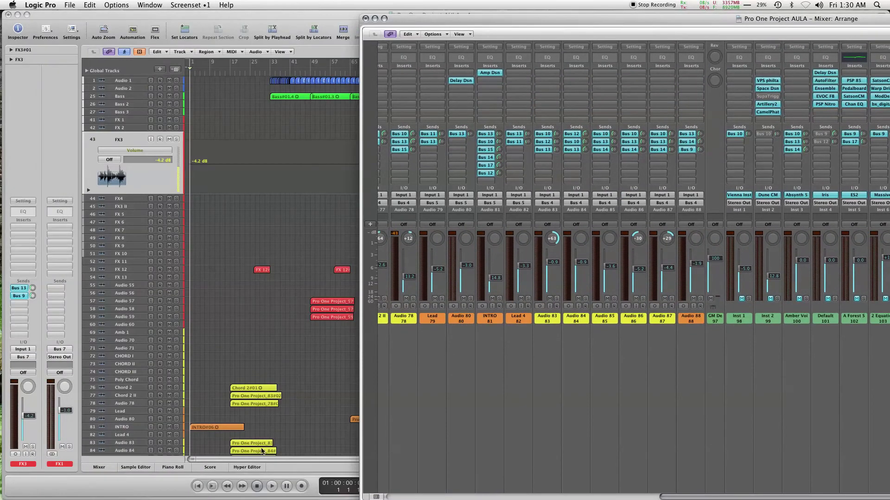
{"action": "left_click", "coordinate": [382, 20]}
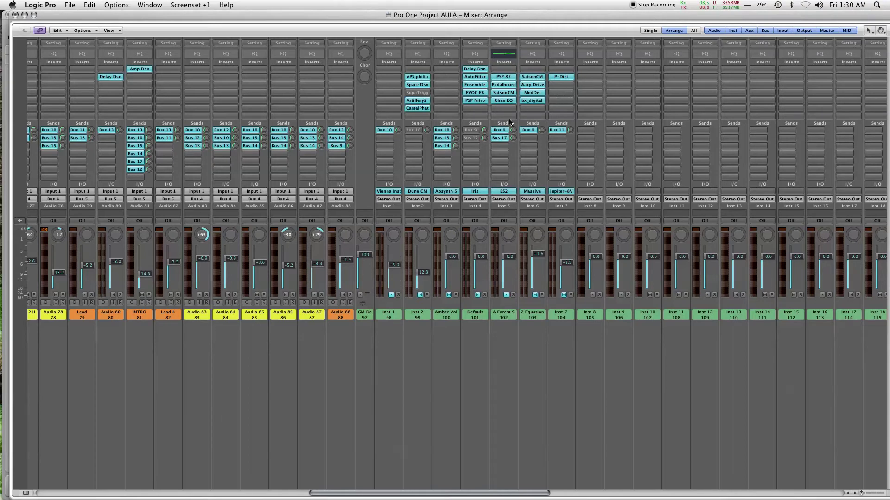
{"action": "left_click", "coordinate": [34, 15]}
{"action": "left_click", "coordinate": [56, 21]}
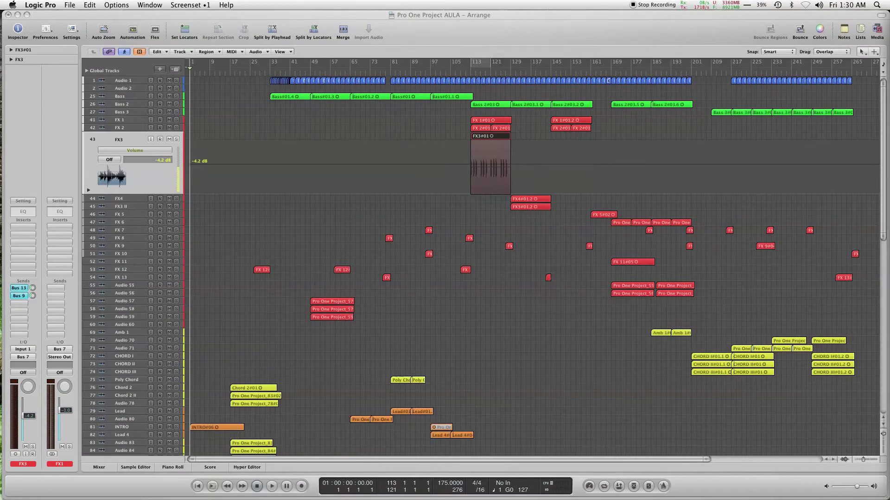
Step: Start playback from bar 12 and inspect the INTRO track's insert and bus sends
{"action": "left_click_drag", "start_coordinate": [199, 74], "coordinate": [218, 77]}
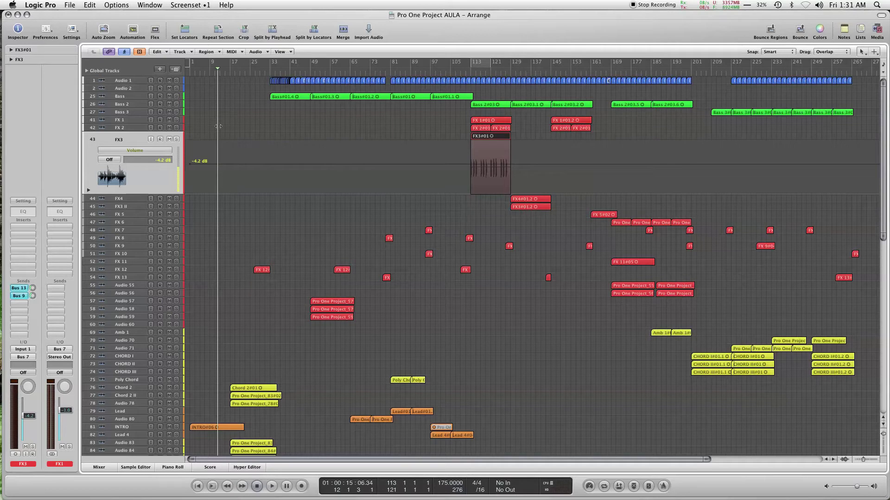
{"action": "key", "text": "space"}
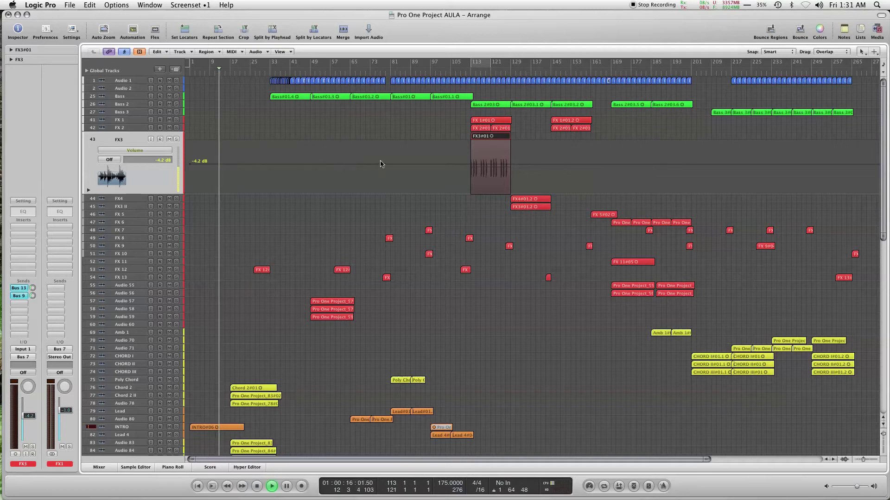
{"action": "left_click", "coordinate": [141, 427]}
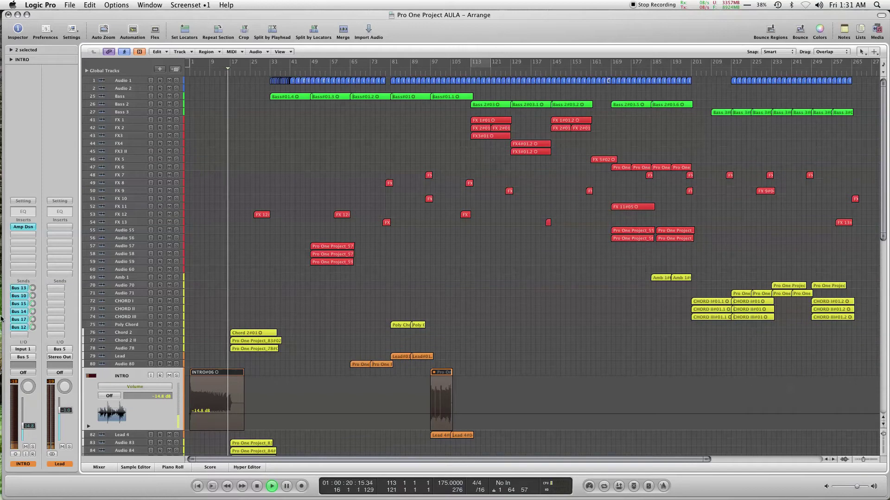
Step: During playback, inspect the sends of Chord 2, Chord 2 II, Audio 78, Audio 83, Audio 84, FX 12 and Bass in turn
{"action": "left_click", "coordinate": [127, 333]}
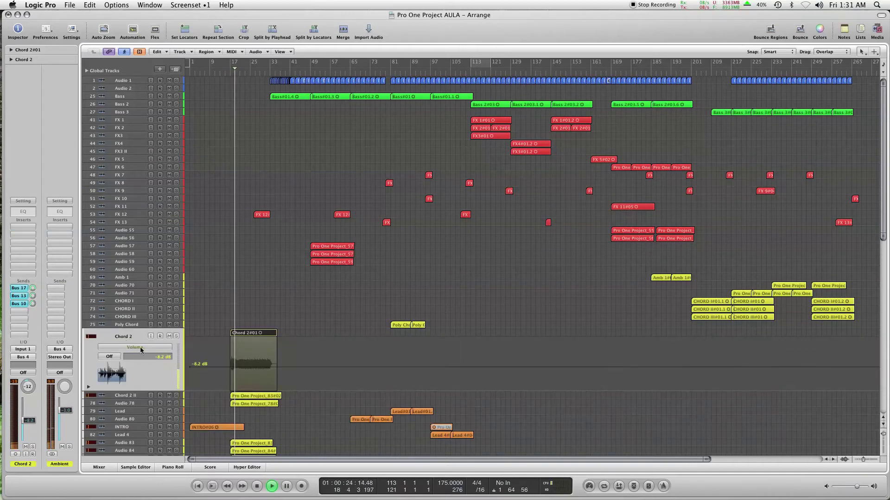
{"action": "left_click", "coordinate": [124, 395]}
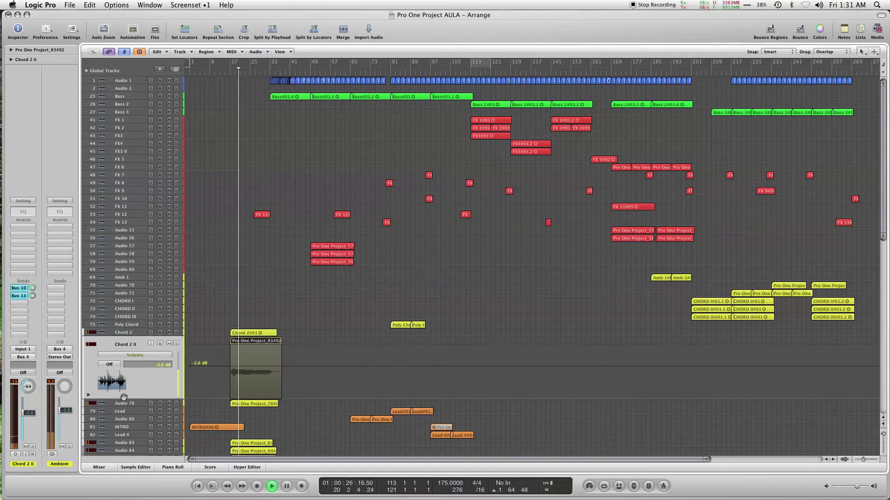
{"action": "left_click", "coordinate": [125, 404]}
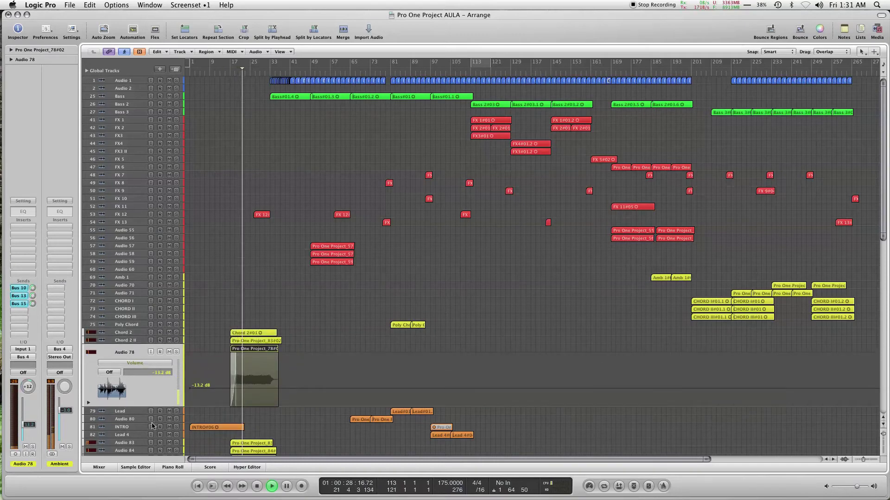
{"action": "left_click", "coordinate": [123, 443]}
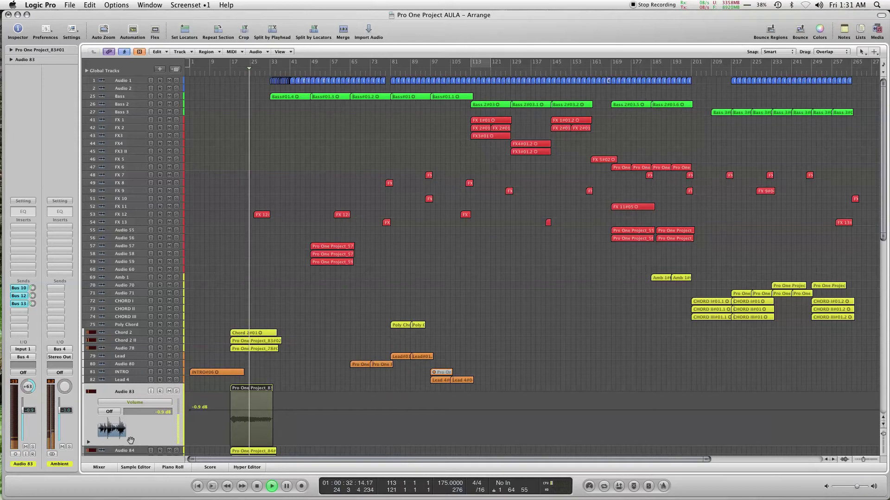
{"action": "left_click", "coordinate": [125, 450]}
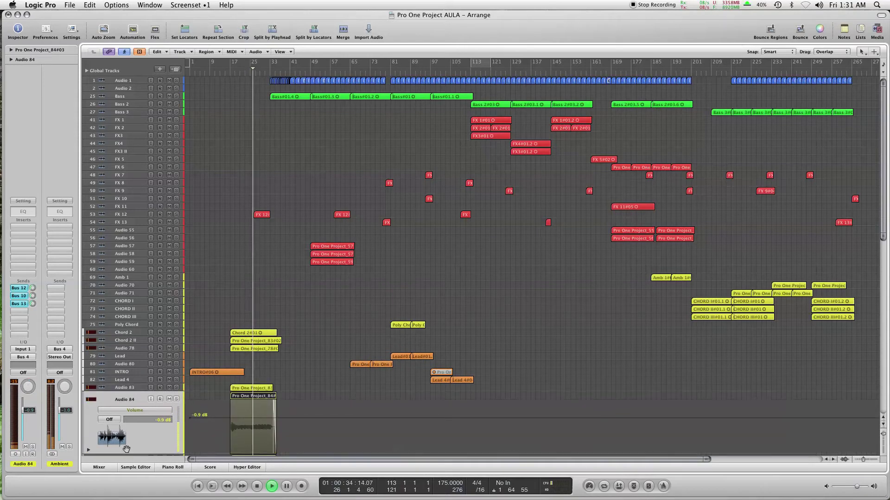
{"action": "left_click", "coordinate": [126, 349]}
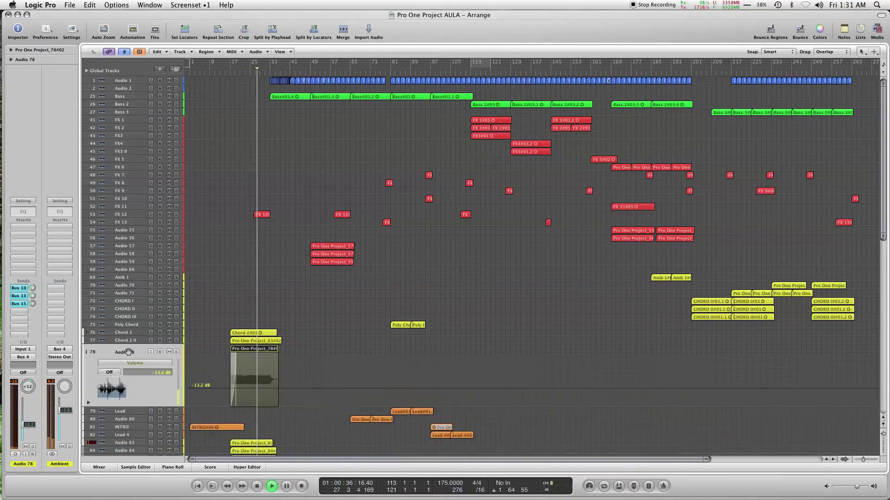
{"action": "left_click", "coordinate": [127, 215]}
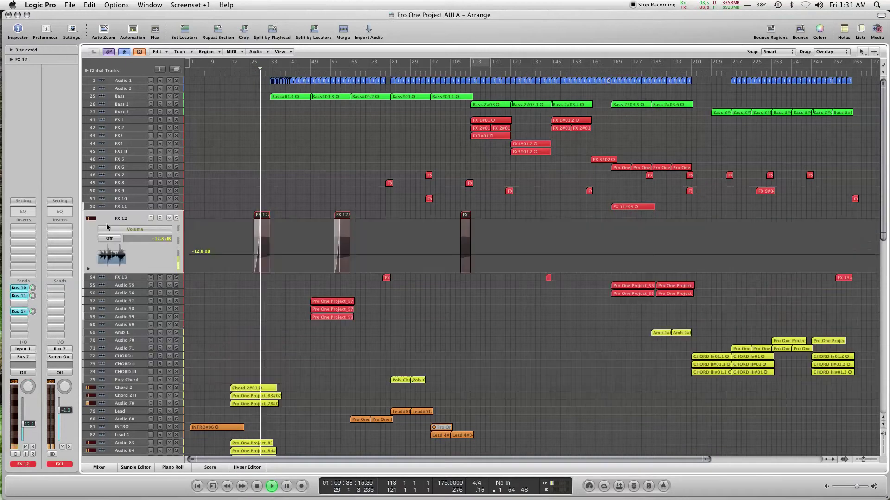
{"action": "left_click", "coordinate": [132, 99]}
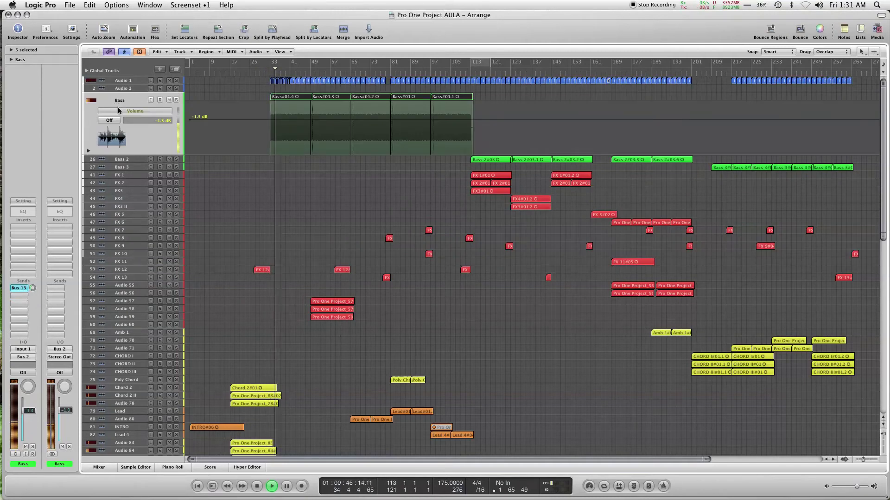
Step: During playback, inspect the Audio 1 drum track and examine its chopped regions around bars 34 to 41 up close
{"action": "left_click", "coordinate": [124, 80]}
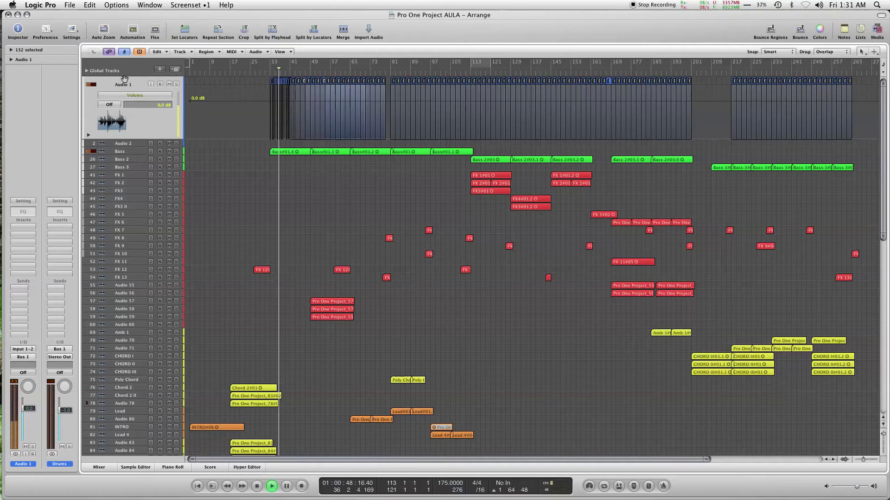
{"action": "key", "text": "super+Right"}
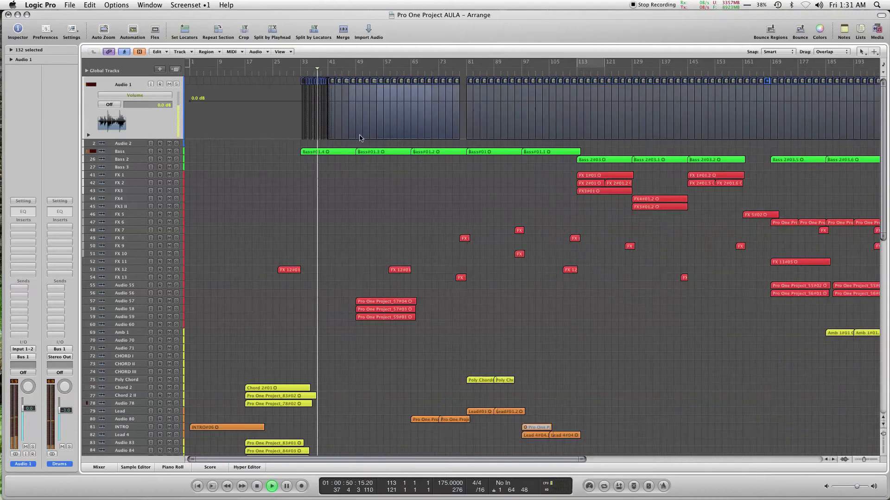
{"action": "key", "text": "super+Right"}
{"action": "key", "text": "super+Right"}
{"action": "key", "text": "super+Right"}
{"action": "key", "text": "super+Right"}
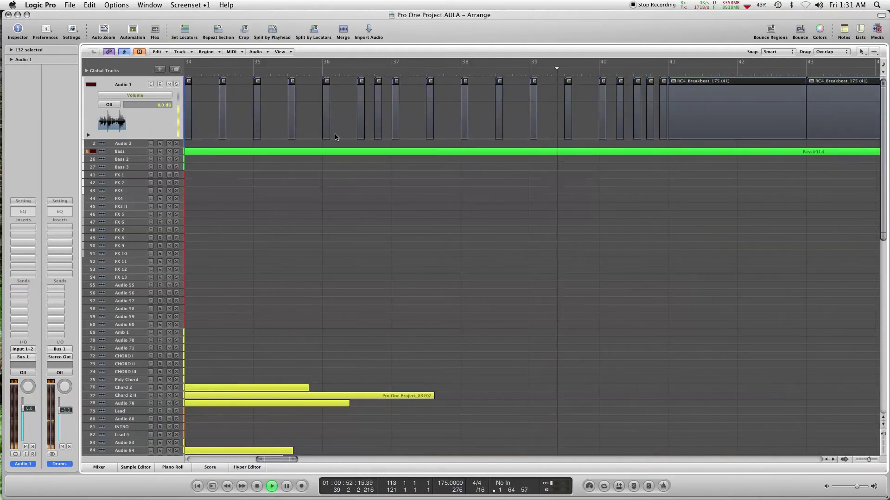
Step: Inspect the Bass track and compare the sends and panning of Audio 57, Audio 58 and Audio 59 while the song plays
{"action": "left_click", "coordinate": [102, 151]}
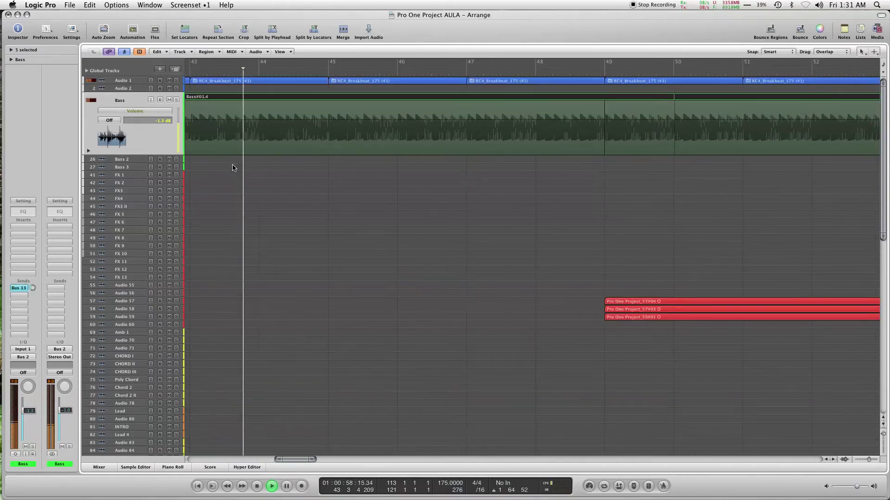
{"action": "left_click", "coordinate": [134, 302]}
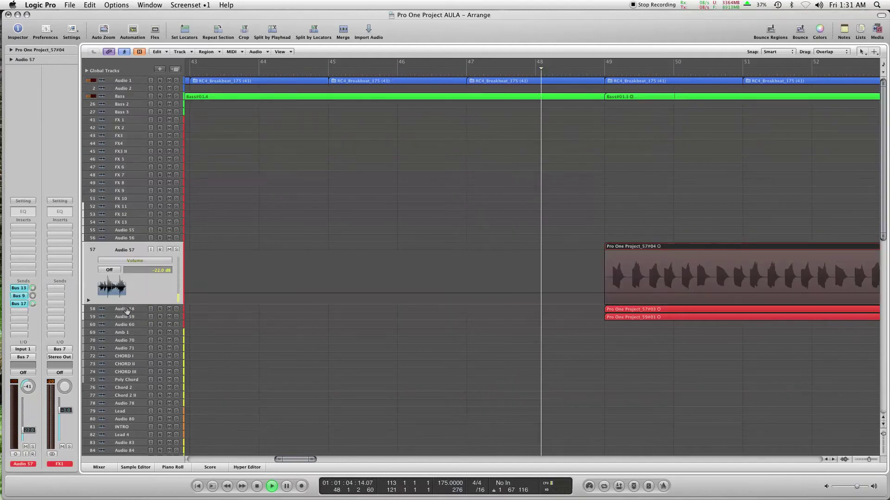
{"action": "left_click", "coordinate": [127, 310]}
{"action": "left_click", "coordinate": [132, 317]}
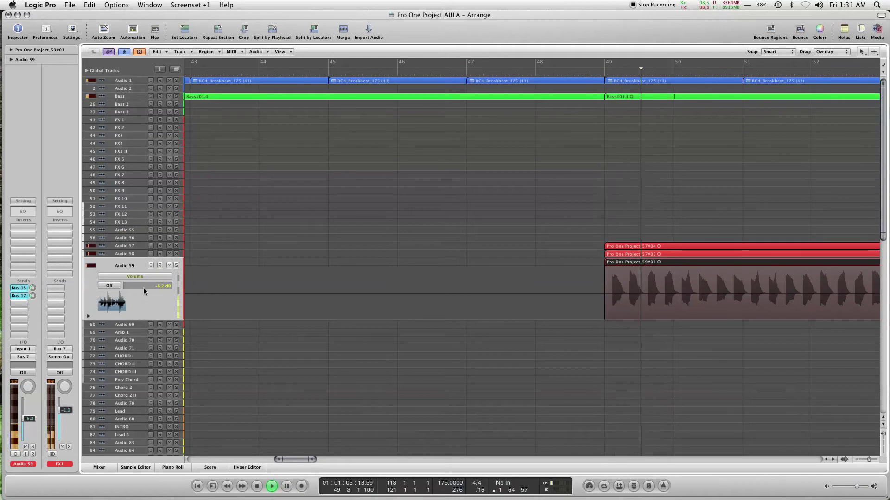
{"action": "left_click", "coordinate": [143, 247]}
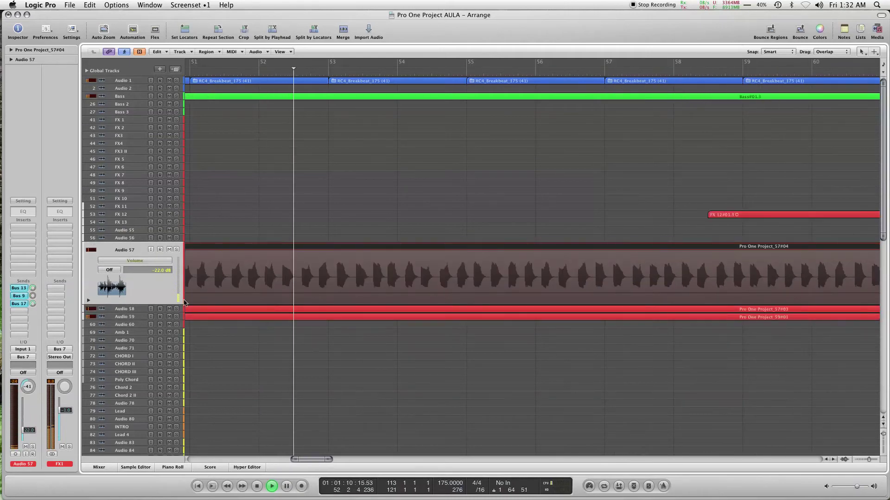
{"action": "left_click", "coordinate": [128, 309]}
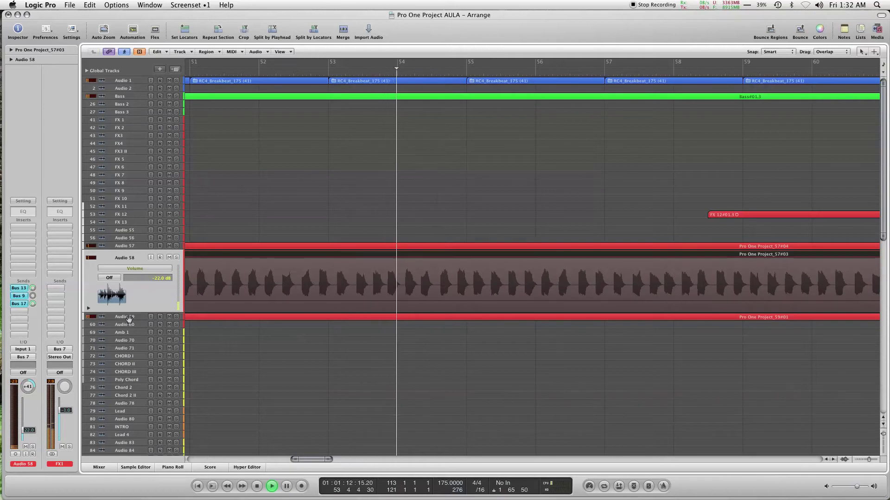
{"action": "left_click", "coordinate": [129, 318]}
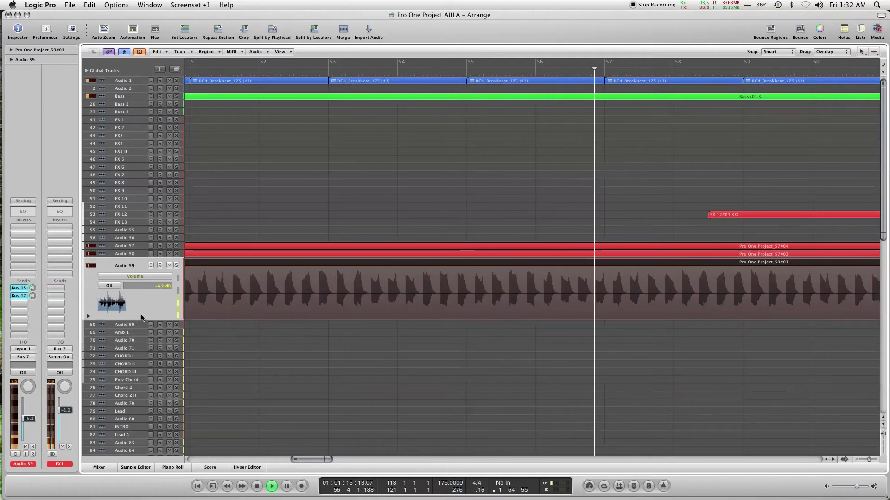
Step: Inspect the sends of FX 12 and the delay insert and send of Audio 80, and look over the surrounding tracks during playback
{"action": "left_click", "coordinate": [129, 217]}
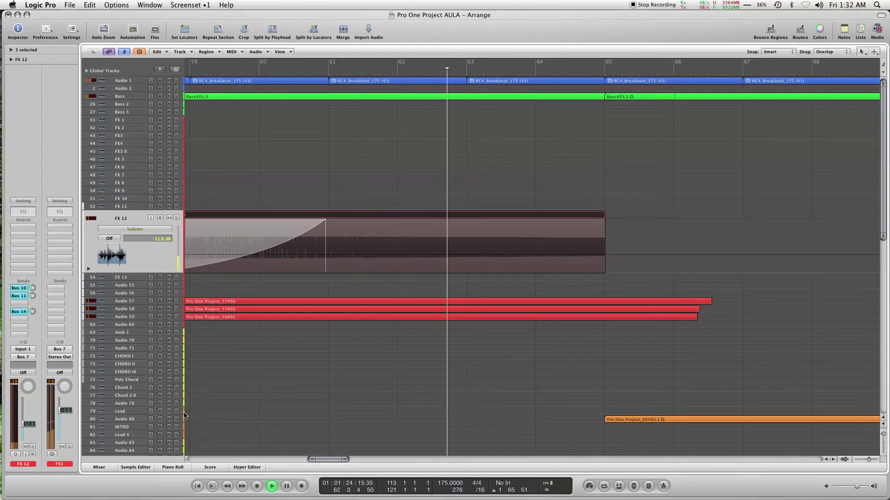
{"action": "left_click", "coordinate": [139, 419]}
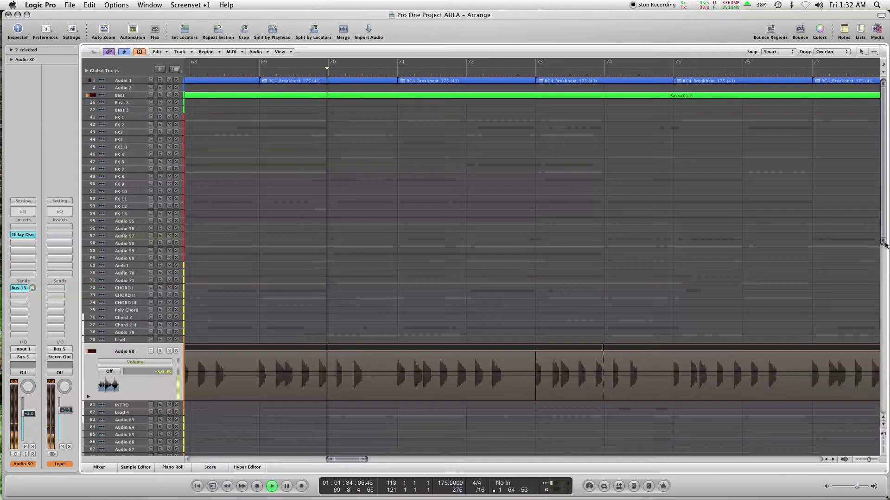
{"action": "key", "text": "super+Up"}
{"action": "key", "text": "super+Up"}
{"action": "key", "text": "super+Up"}
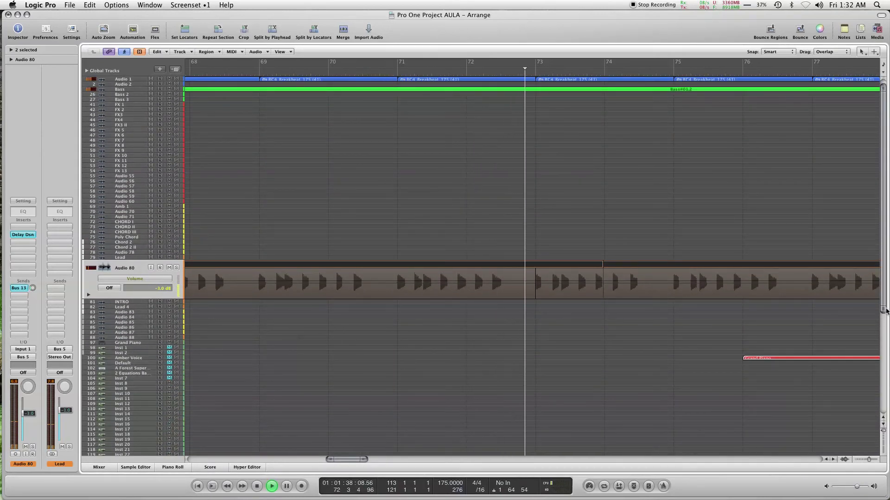
{"action": "key", "text": "super+Down"}
{"action": "key", "text": "super+Down"}
{"action": "key", "text": "super+Down"}
{"action": "mouse_move", "coordinate": [882, 252]}
{"action": "left_mouse_down"}
{"action": "mouse_move", "coordinate": [881, 228]}
{"action": "mouse_move", "coordinate": [879, 246]}
{"action": "left_mouse_up"}
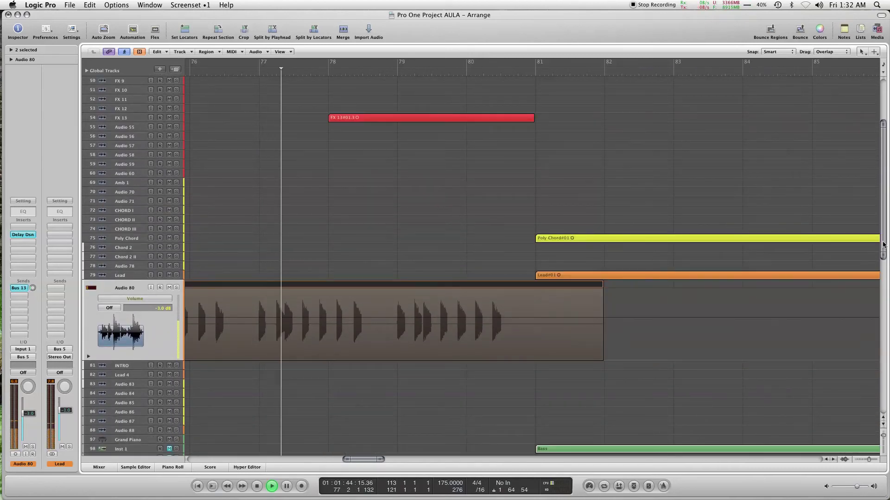
Step: Inspect the sends of FX 13, Poly Chord and Lead in turn during playback, return to Poly Chord and stop playback
{"action": "left_click", "coordinate": [135, 120]}
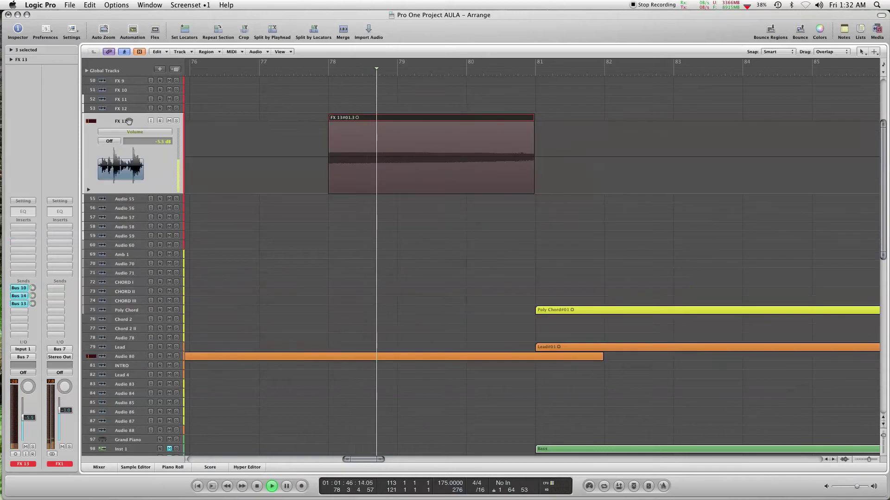
{"action": "left_click", "coordinate": [139, 311]}
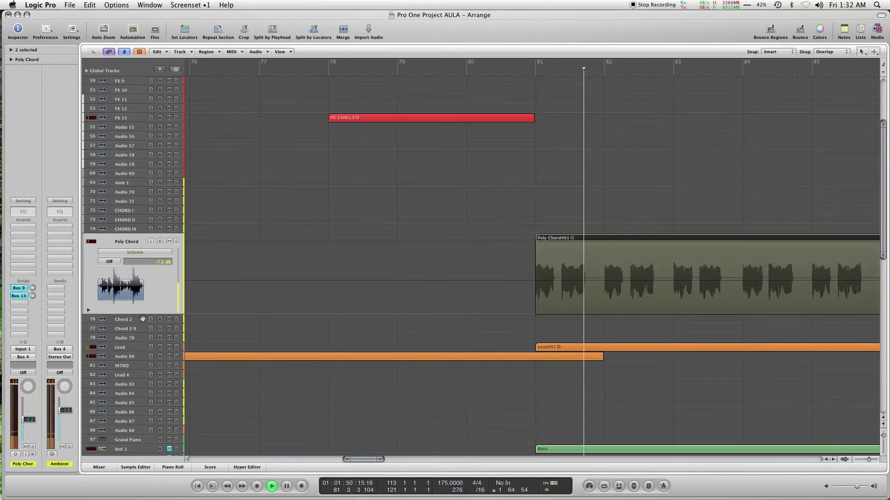
{"action": "left_click", "coordinate": [130, 350]}
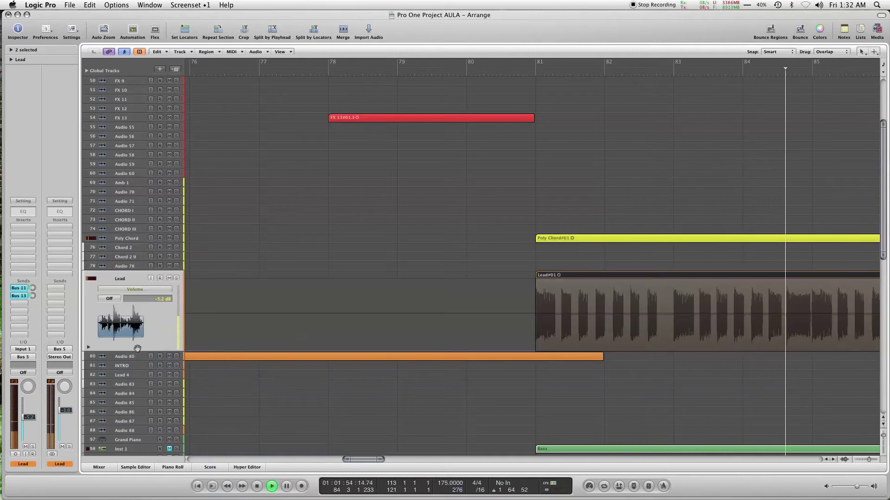
{"action": "left_click", "coordinate": [130, 239]}
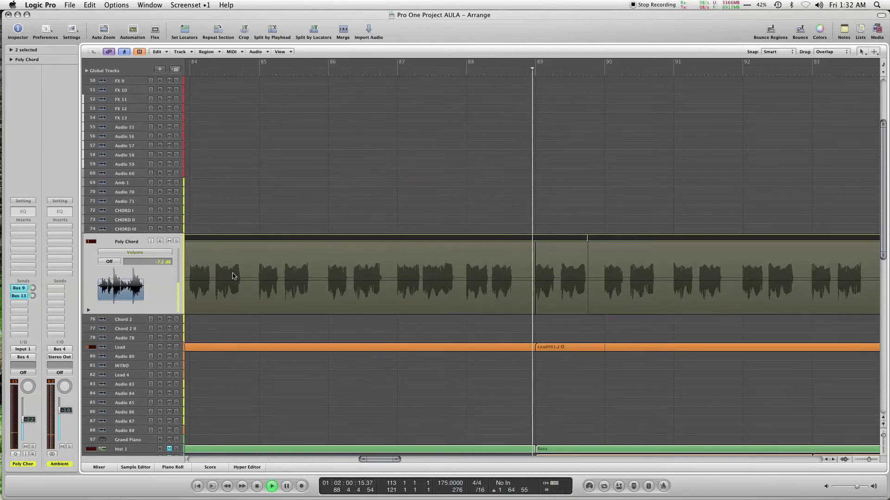
{"action": "key", "text": "space"}
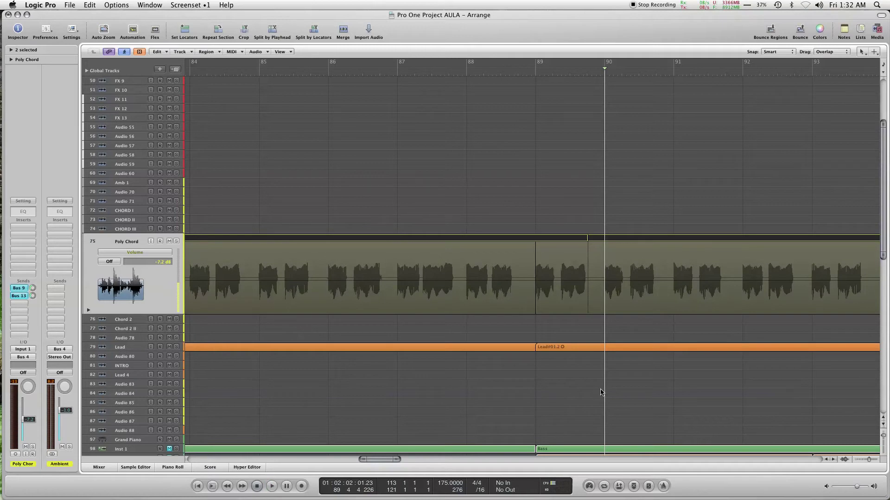
Step: Open the mixer and inspect the Poly Chord channel's Bus 9 (Reverb short) and Bus 13 (Chorus) sends
{"action": "mouse_move", "coordinate": [399, 458]}
{"action": "left_mouse_down"}
{"action": "mouse_move", "coordinate": [461, 461]}
{"action": "mouse_move", "coordinate": [400, 462]}
{"action": "left_mouse_up"}
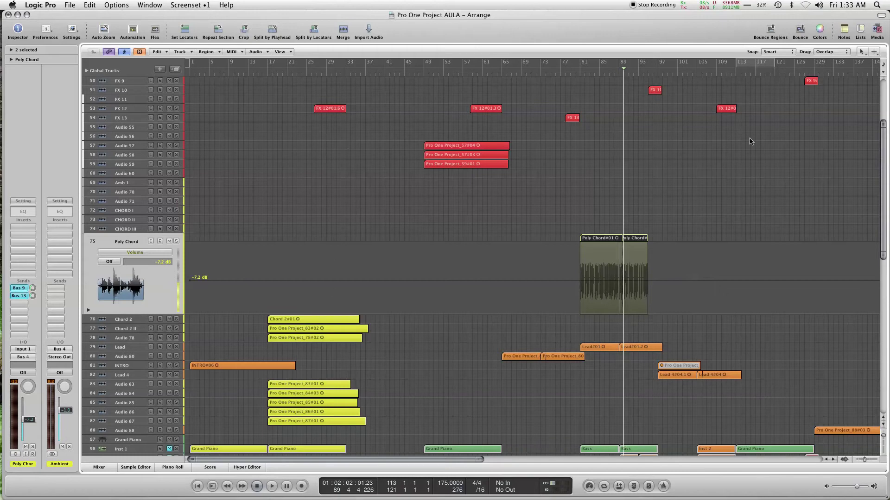
{"action": "left_click_drag", "start_coordinate": [882, 139], "coordinate": [880, 92]}
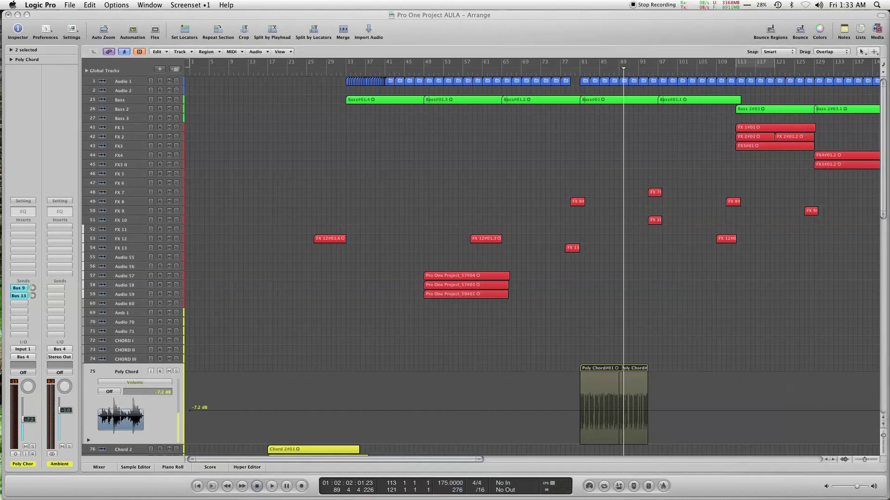
{"action": "key", "text": "super+2"}
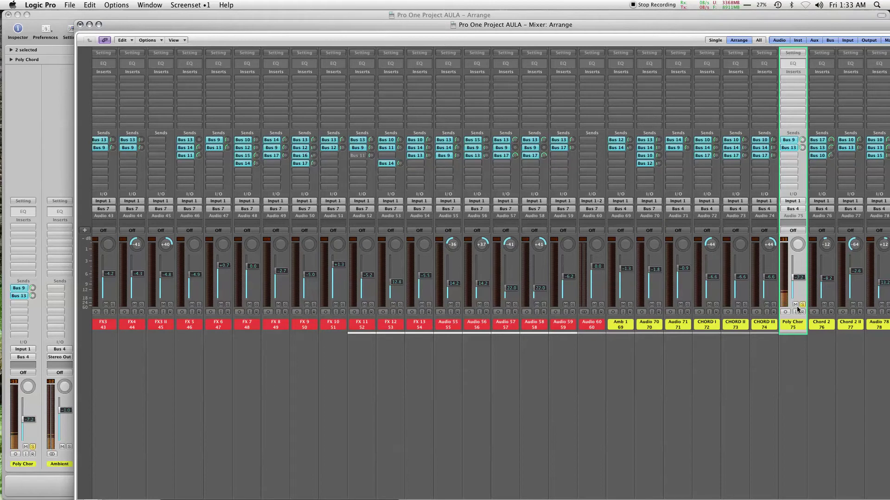
{"action": "left_click", "coordinate": [794, 141]}
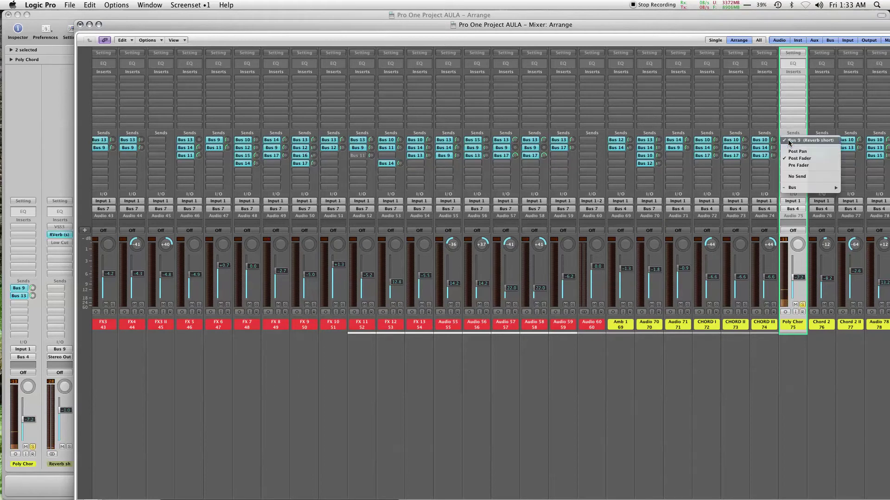
{"action": "left_click", "coordinate": [797, 124]}
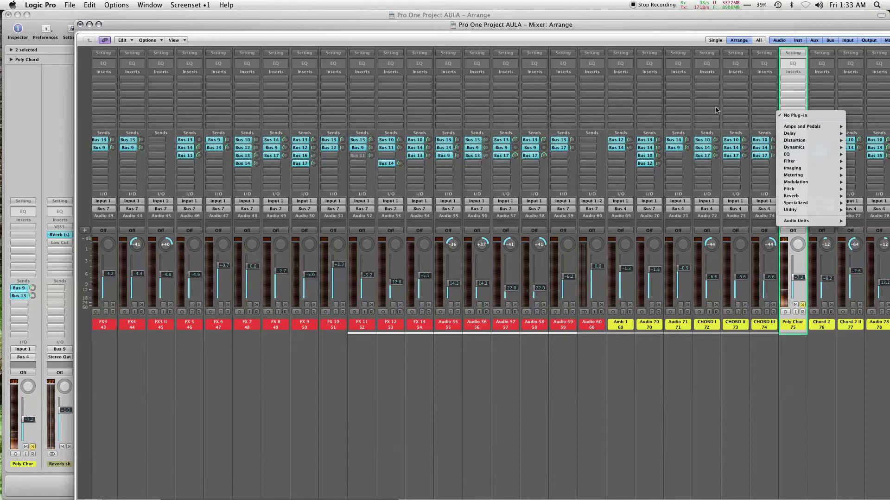
{"action": "left_click", "coordinate": [736, 122]}
{"action": "left_click", "coordinate": [791, 148]}
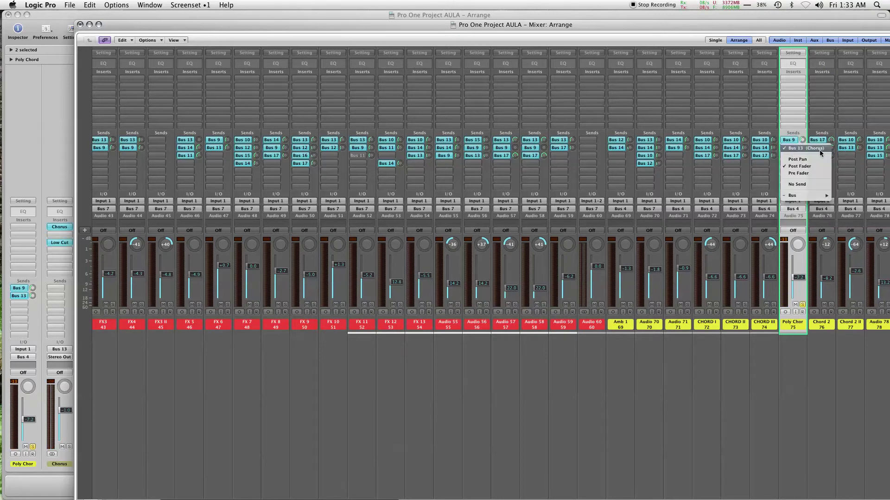
{"action": "left_click", "coordinate": [707, 109]}
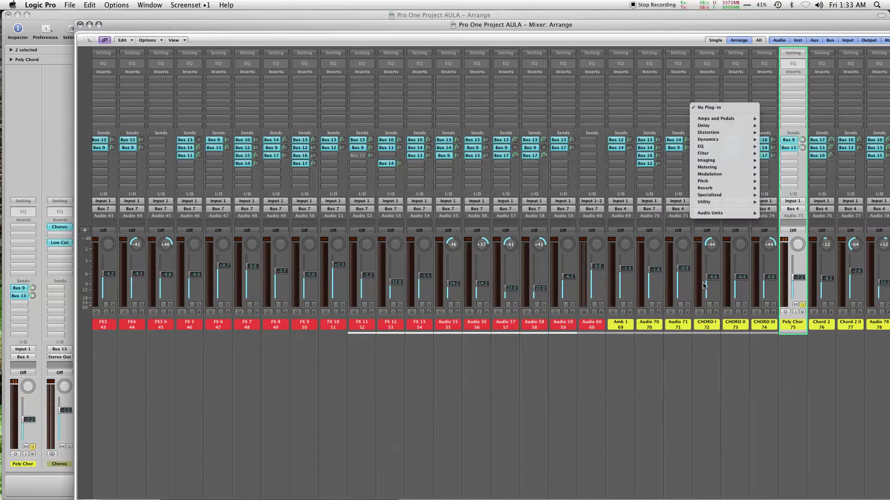
{"action": "left_click", "coordinate": [581, 201]}
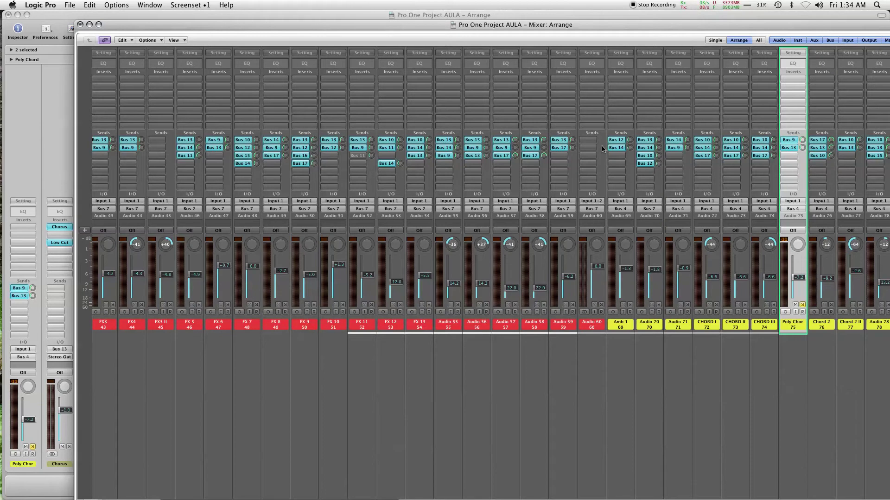
Step: Turn off solo on the Poly Chord channel, close the mixer and deselect the Poly Chord regions
{"action": "left_click", "coordinate": [796, 305]}
{"action": "left_click", "coordinate": [794, 304]}
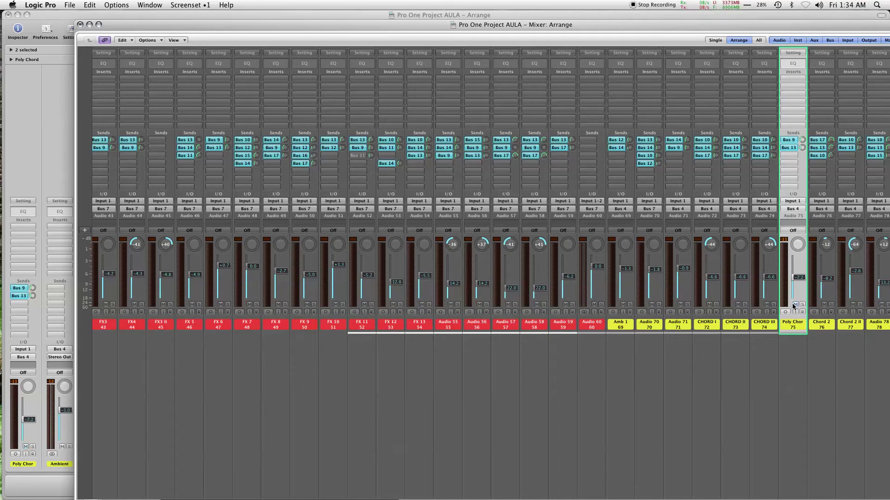
{"action": "left_click", "coordinate": [80, 25]}
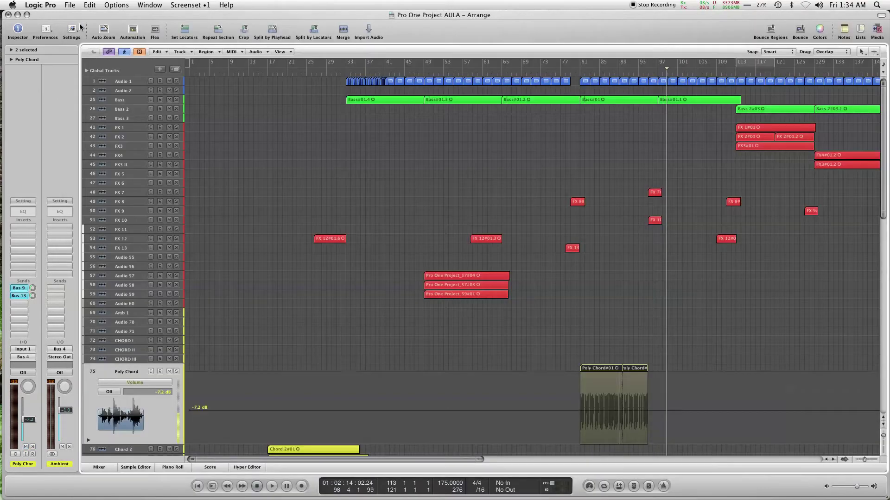
{"action": "left_click", "coordinate": [635, 355]}
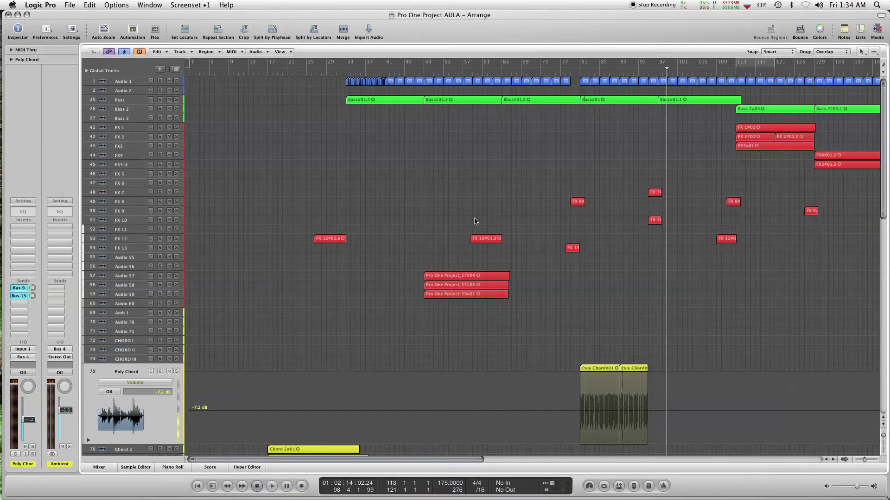
Step: Solo the Audio 57 track and start playback near the beginning of its region
{"action": "left_click", "coordinate": [125, 277]}
{"action": "left_click", "coordinate": [176, 278]}
{"action": "double_click", "coordinate": [433, 70]}
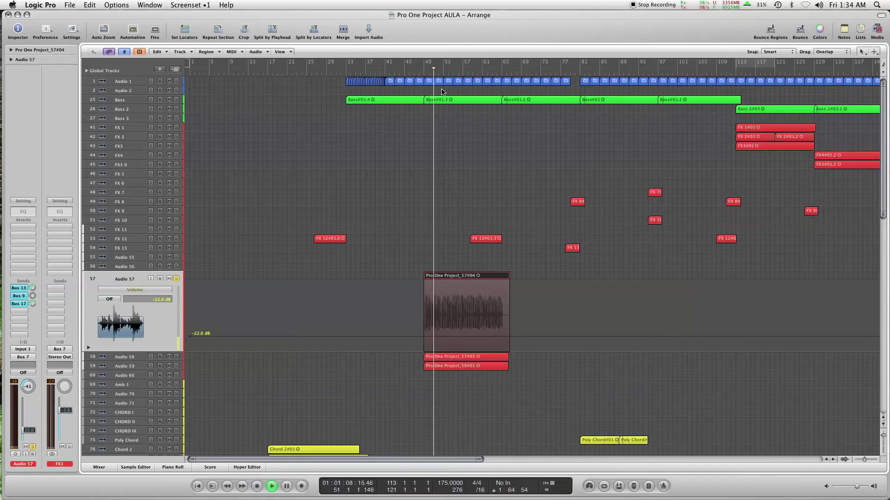
Step: Solo Audio 58 and Audio 59 along with Audio 57, comparing their panning and sends by ear, and stop playback
{"action": "left_click", "coordinate": [111, 358]}
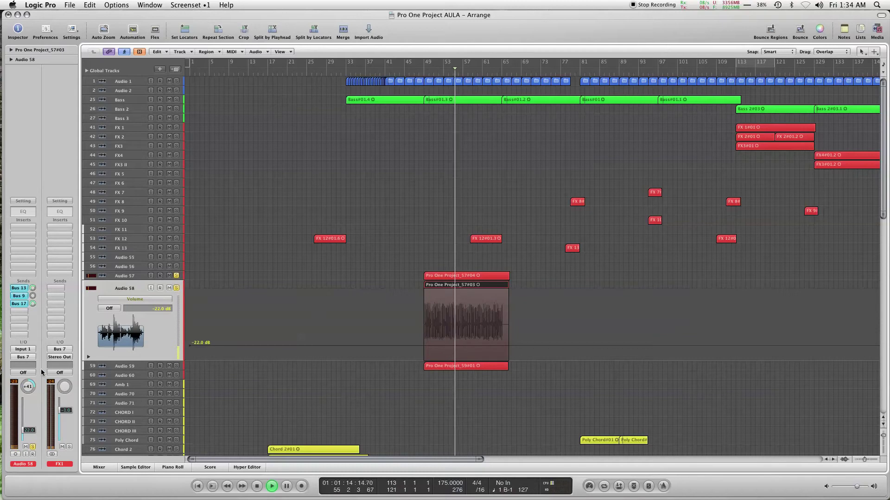
{"action": "left_click", "coordinate": [125, 276]}
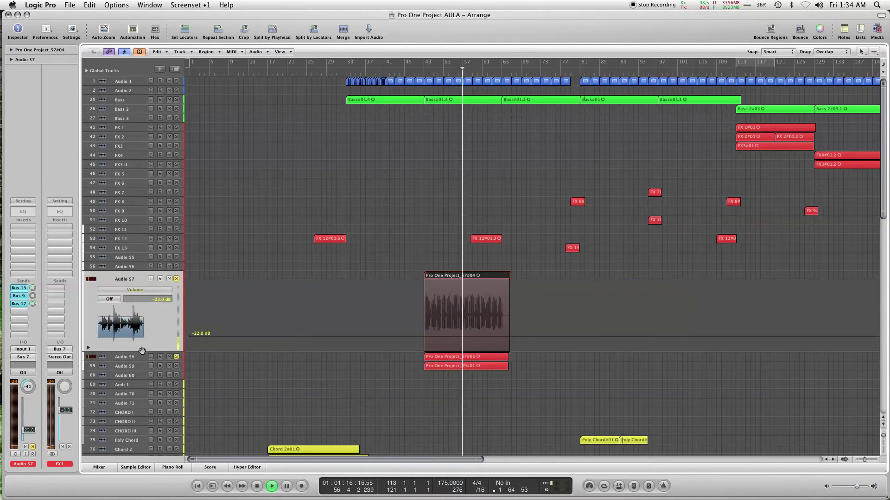
{"action": "left_click", "coordinate": [120, 359]}
{"action": "left_click", "coordinate": [132, 367]}
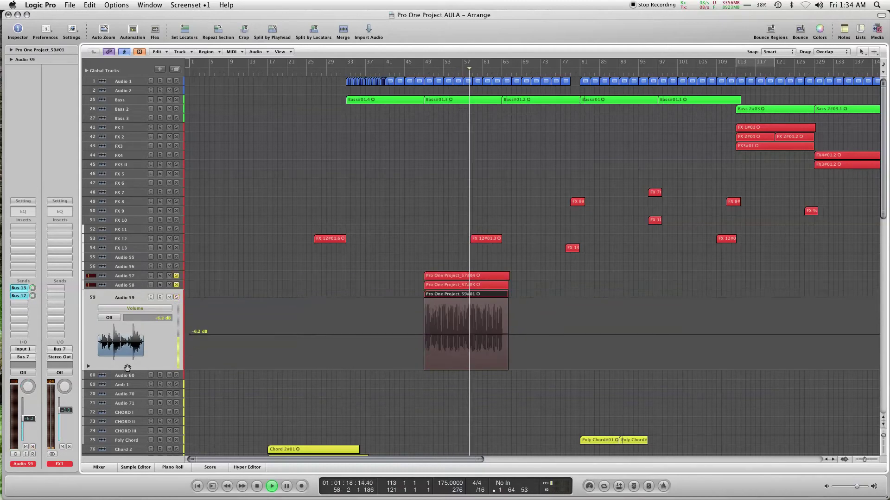
{"action": "left_click", "coordinate": [176, 297]}
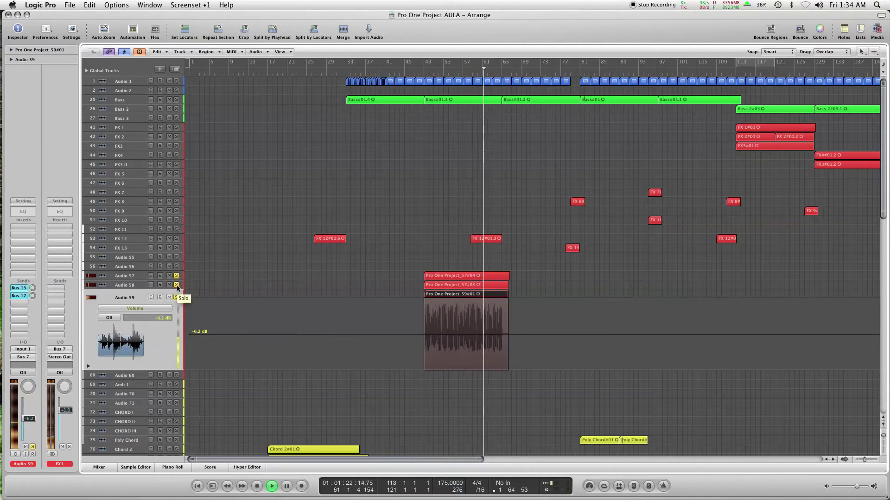
{"action": "key", "text": "space"}
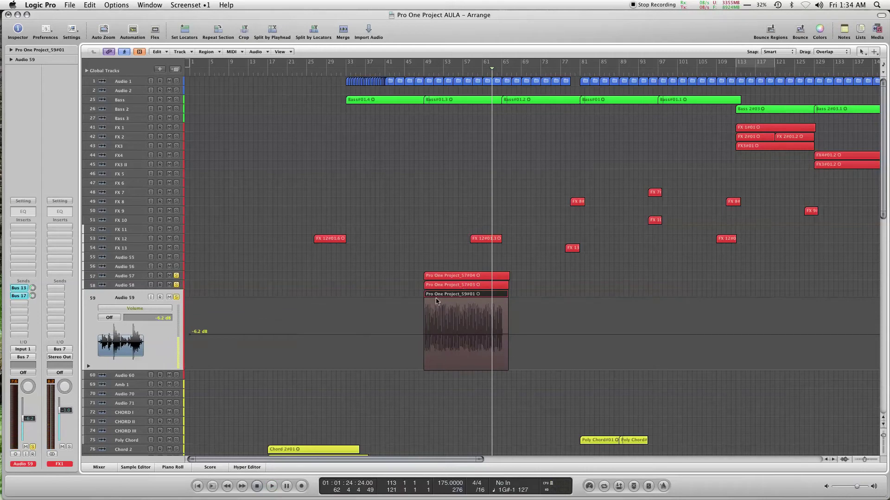
Step: Turn off solo on the Audio 58 and Audio 57 tracks and move the playhead back to about bar 50
{"action": "left_click", "coordinate": [176, 285]}
{"action": "left_click", "coordinate": [176, 276]}
{"action": "left_click", "coordinate": [431, 74]}
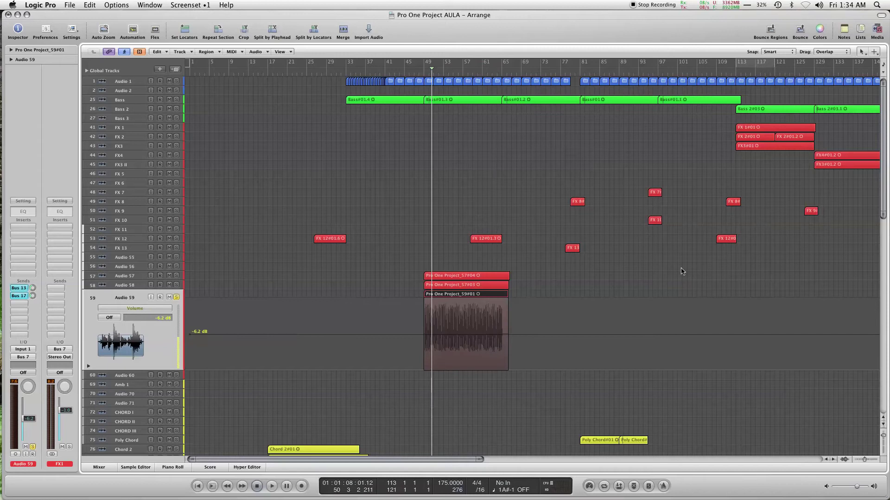
Step: Open the Inst 1 track's Grand Piano region at bar 49 in the Piano Roll and play part of it
{"action": "left_click_drag", "start_coordinate": [883, 126], "coordinate": [887, 230]}
{"action": "left_click", "coordinate": [448, 263]}
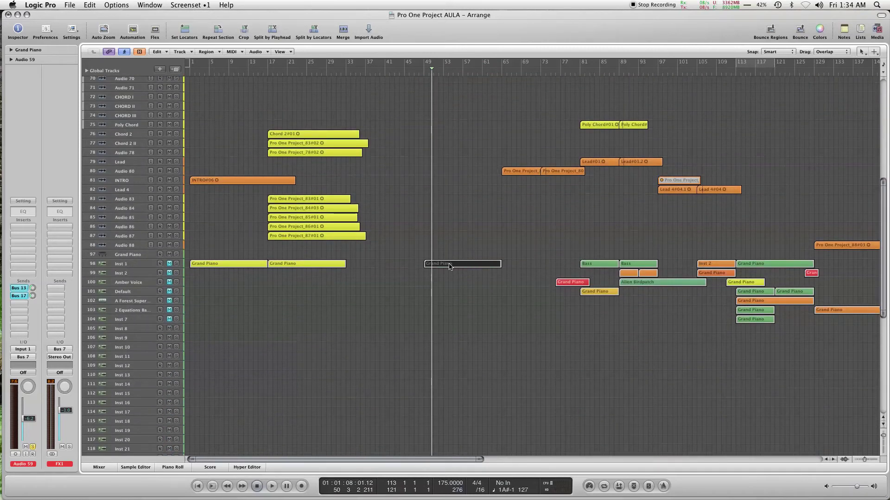
{"action": "double_click", "coordinate": [449, 265]}
{"action": "key", "text": "space"}
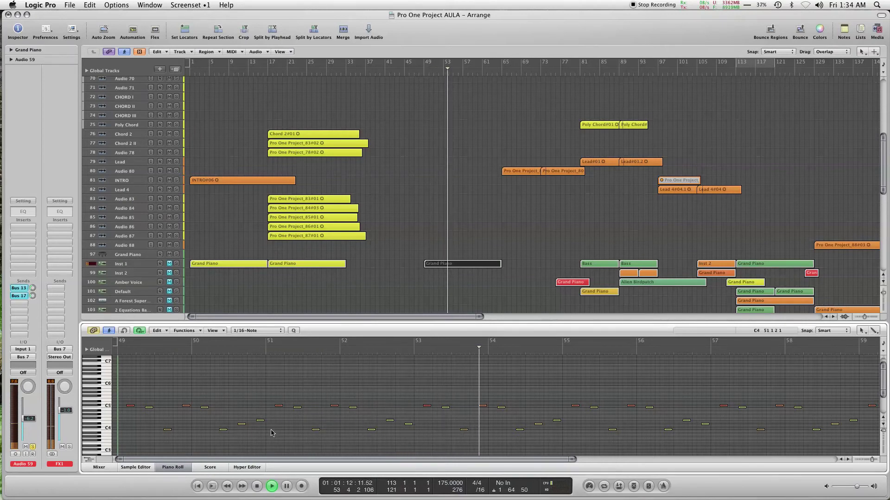
{"action": "key", "text": "space"}
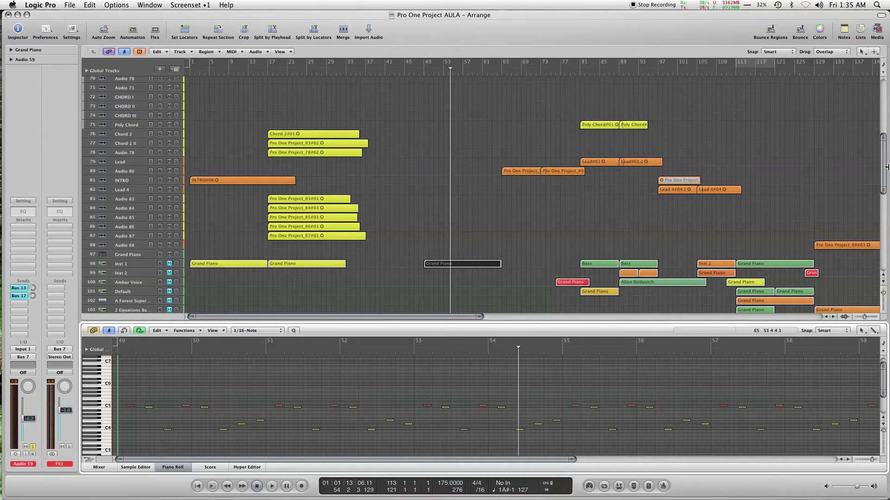
Step: Select the three Pro One Project regions on Audio 57, 58 and 59, and clear the selection
{"action": "left_click_drag", "start_coordinate": [883, 169], "coordinate": [883, 139]}
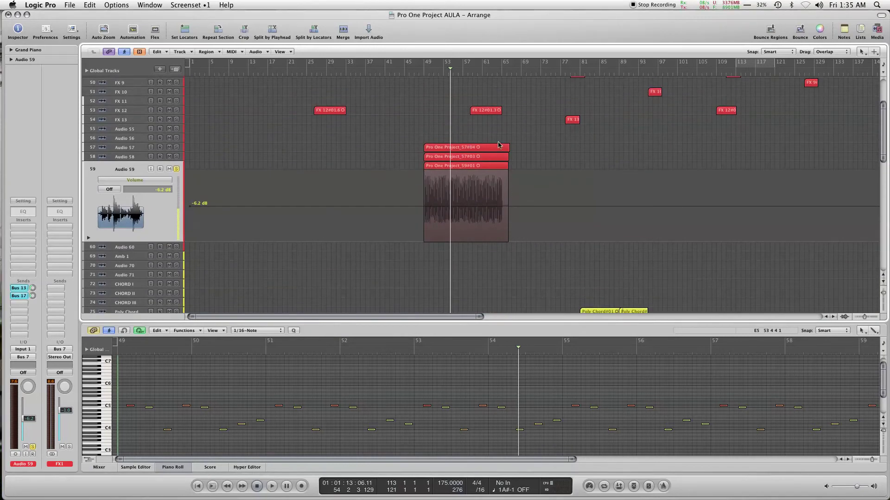
{"action": "left_click_drag", "start_coordinate": [542, 136], "coordinate": [442, 162]}
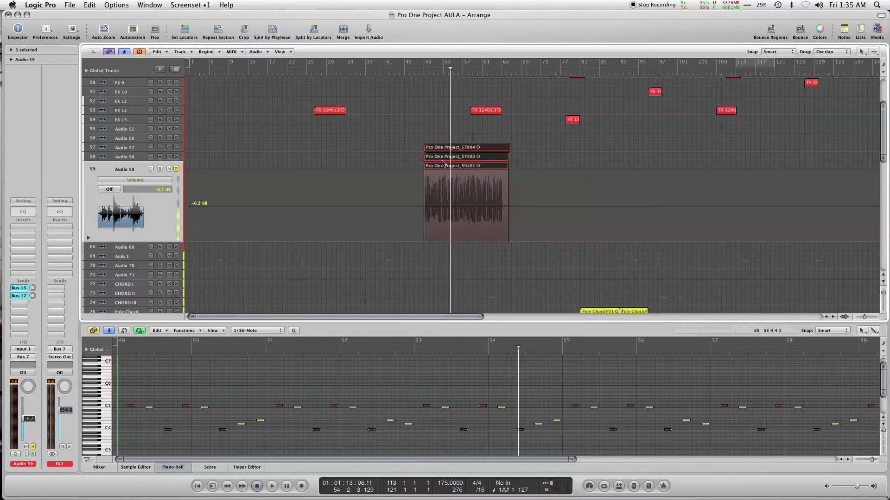
{"action": "left_click", "coordinate": [411, 142]}
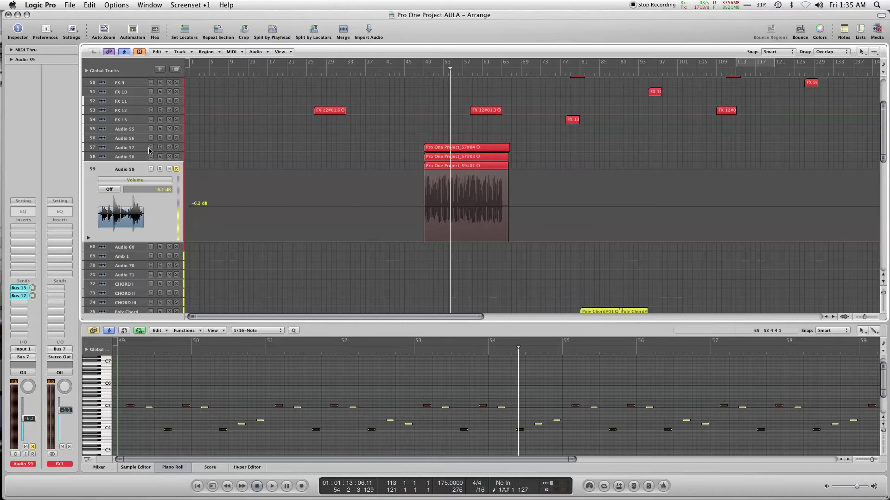
Step: Compare the Audio 57 and Audio 59 channel strips and play the full mix briefly with Audio 59's solo off
{"action": "left_click", "coordinate": [129, 148]}
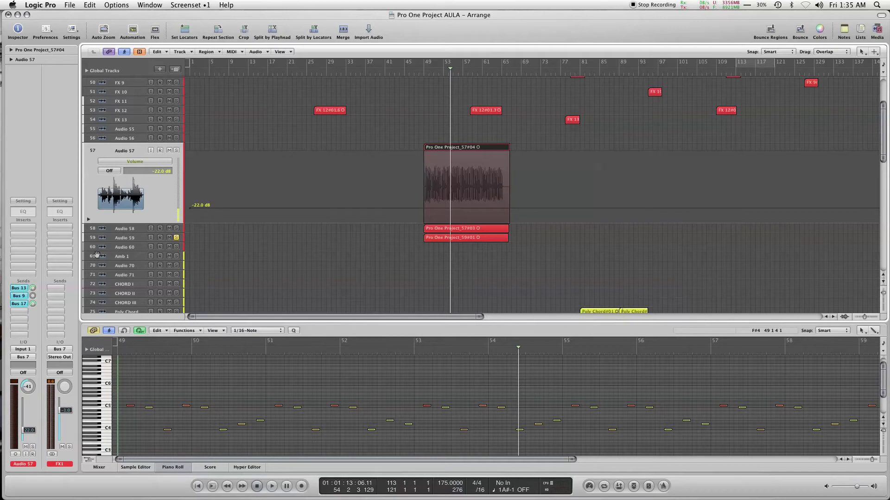
{"action": "left_click", "coordinate": [124, 240]}
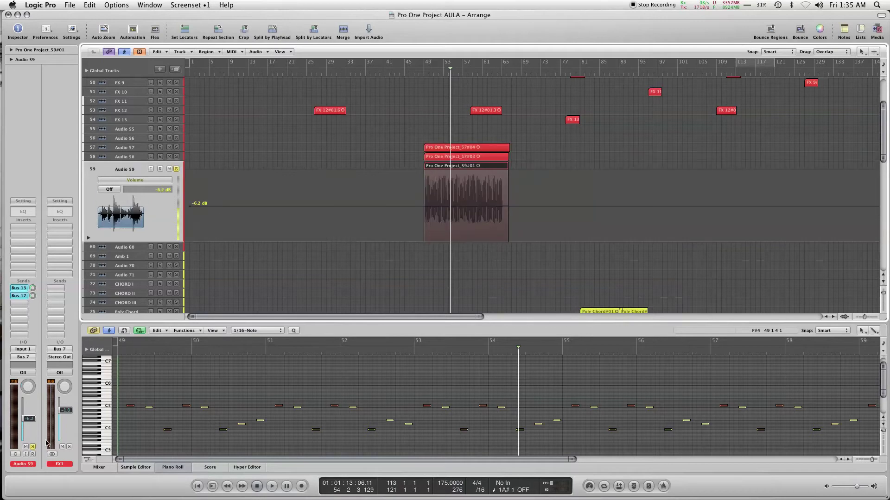
{"action": "key", "text": "space"}
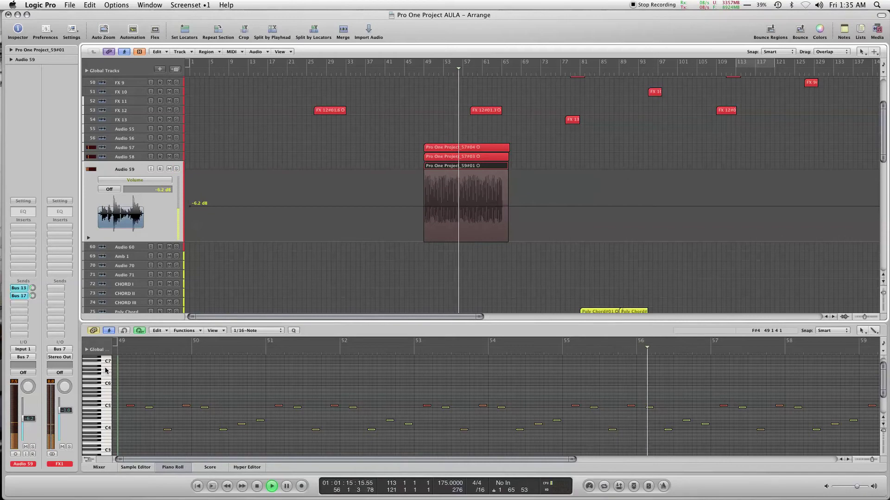
{"action": "key", "text": "space"}
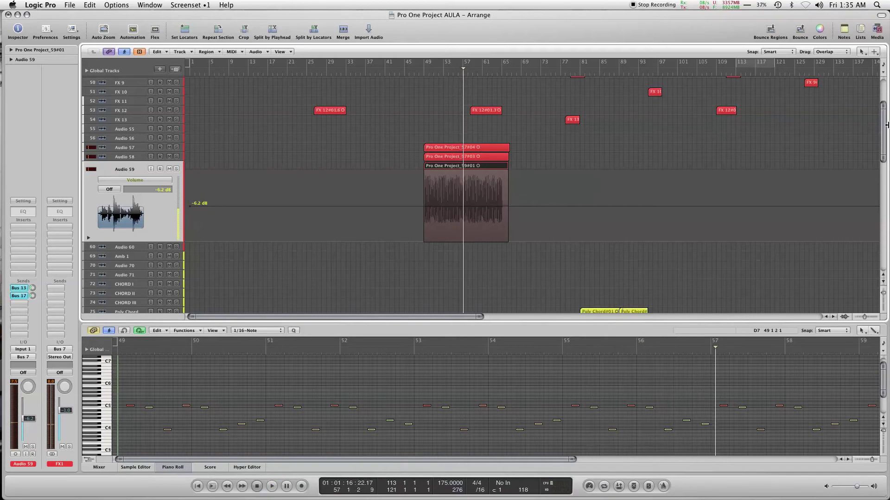
Step: Start playback at about bar 18, where the yellow chord regions begin, and solo the Chord 2 track
{"action": "left_click_drag", "start_coordinate": [885, 126], "coordinate": [885, 151]}
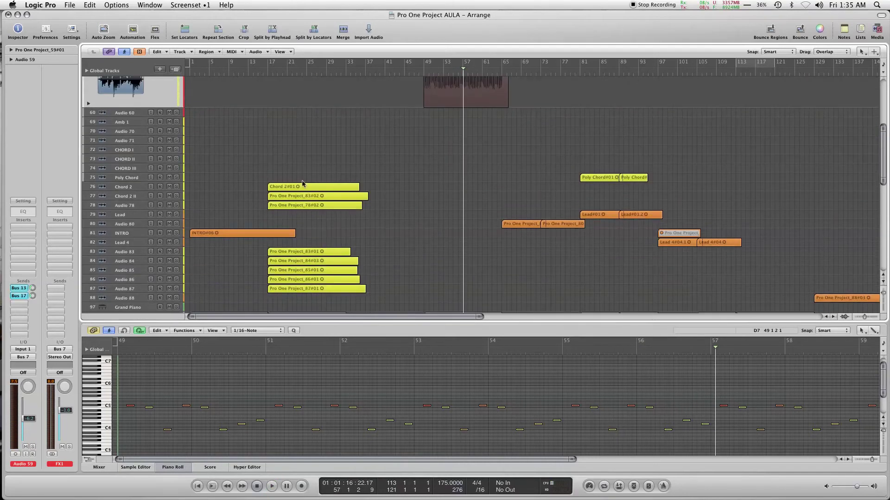
{"action": "left_click", "coordinate": [275, 69]}
{"action": "key", "text": "space"}
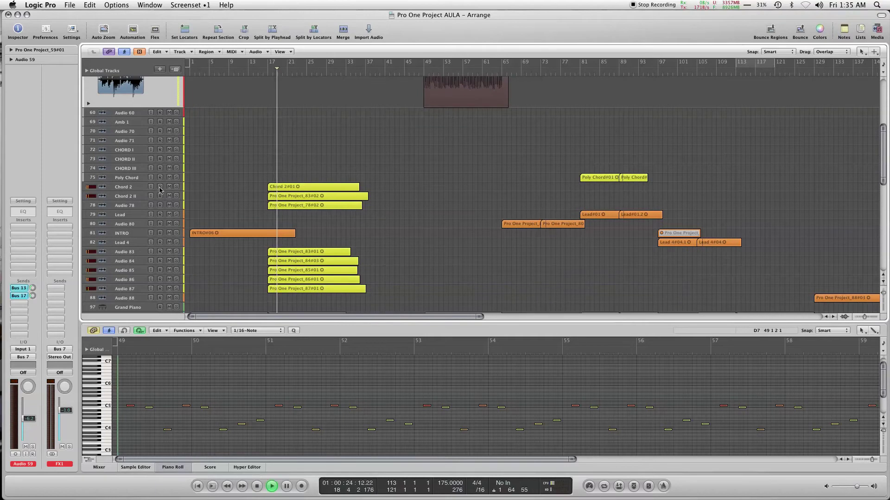
{"action": "left_click", "coordinate": [128, 187]}
{"action": "left_click", "coordinate": [26, 447]}
{"action": "left_click", "coordinate": [26, 447]}
{"action": "left_click", "coordinate": [32, 447]}
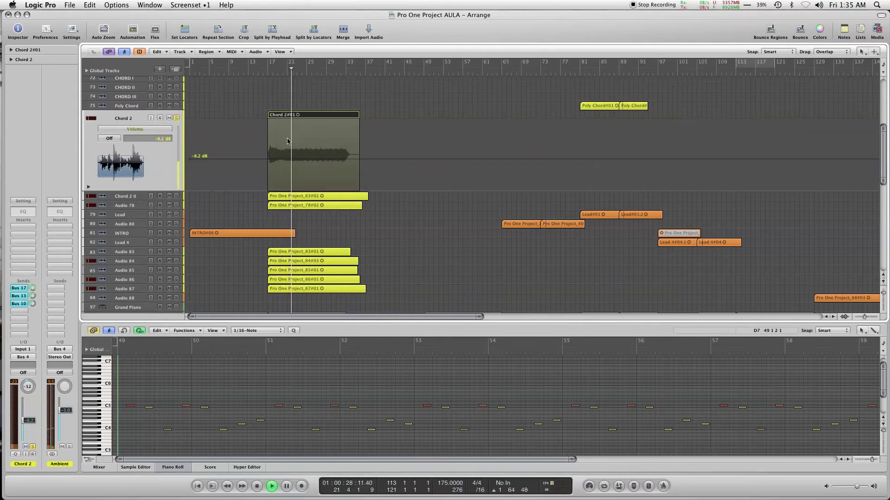
Step: Add the Chord 2 II and Audio 78 tracks to the solo during playback to hear the chord layers together
{"action": "left_click", "coordinate": [135, 196]}
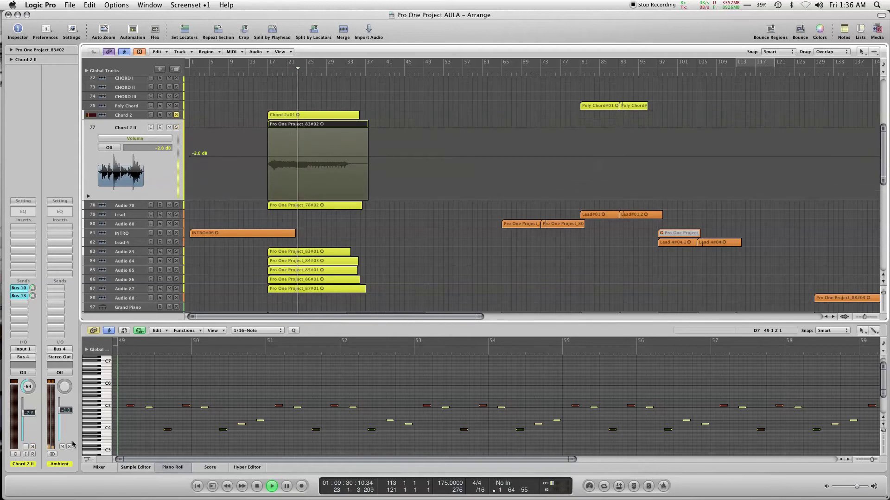
{"action": "left_click", "coordinate": [33, 447]}
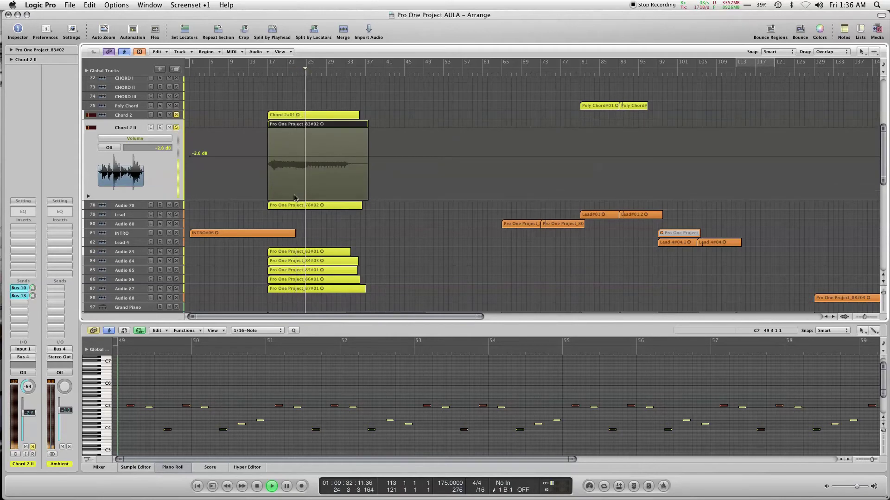
{"action": "left_click", "coordinate": [134, 205]}
{"action": "left_click", "coordinate": [32, 447]}
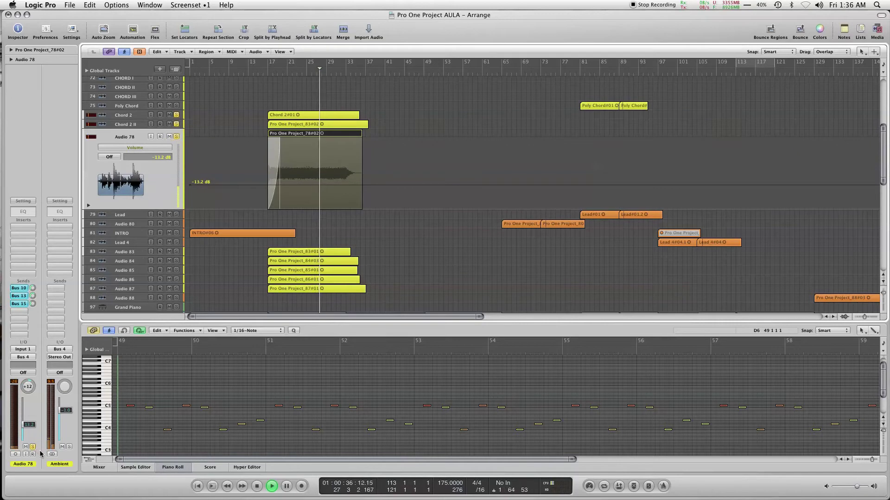
Step: Add Audio 83 and Audio 84 to the soloed chord tracks and replay from just before their regions
{"action": "left_click", "coordinate": [129, 253]}
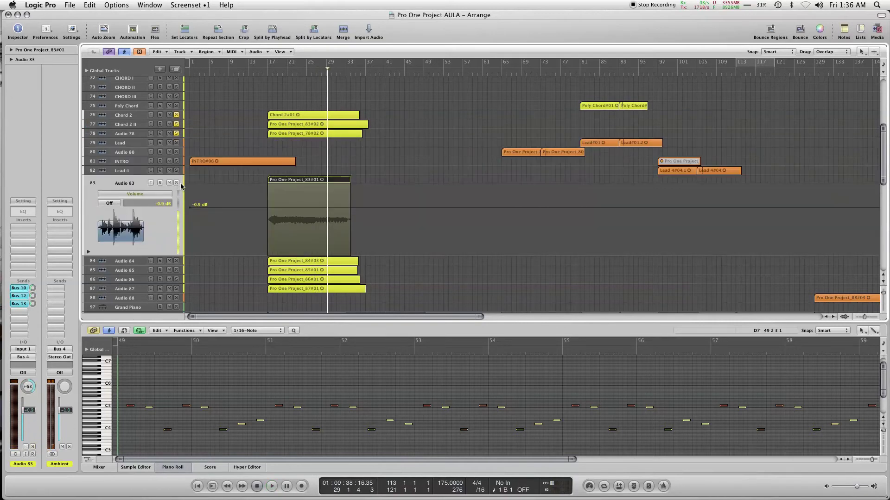
{"action": "left_click", "coordinate": [266, 74]}
{"action": "key", "text": "space"}
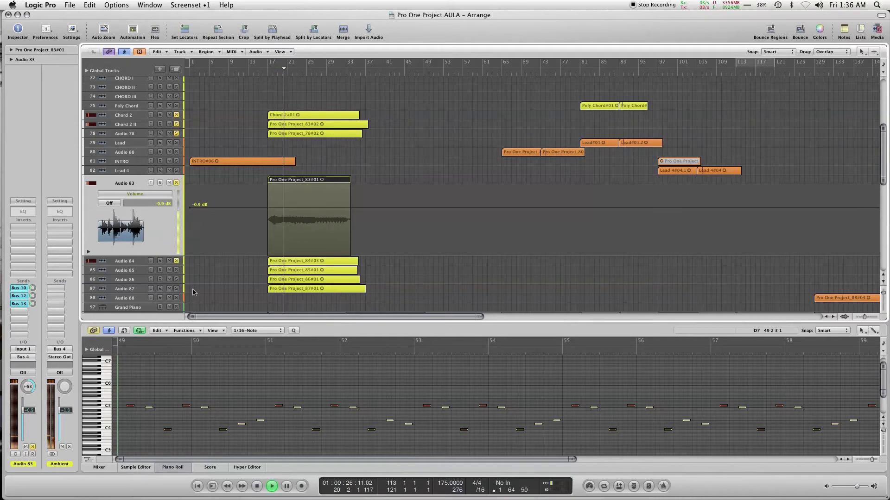
Step: Clear all solos and solo only Audio 85, Audio 86 and Audio 87 to hear those layers in playback
{"action": "left_click", "coordinate": [176, 269]}
{"action": "left_click", "coordinate": [176, 261], "text": "alt"}
{"action": "left_click", "coordinate": [176, 270]}
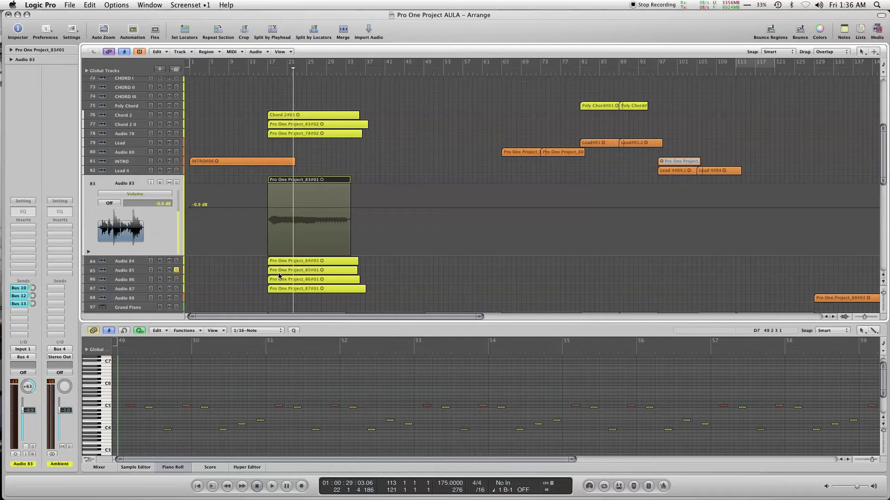
{"action": "left_click", "coordinate": [177, 280]}
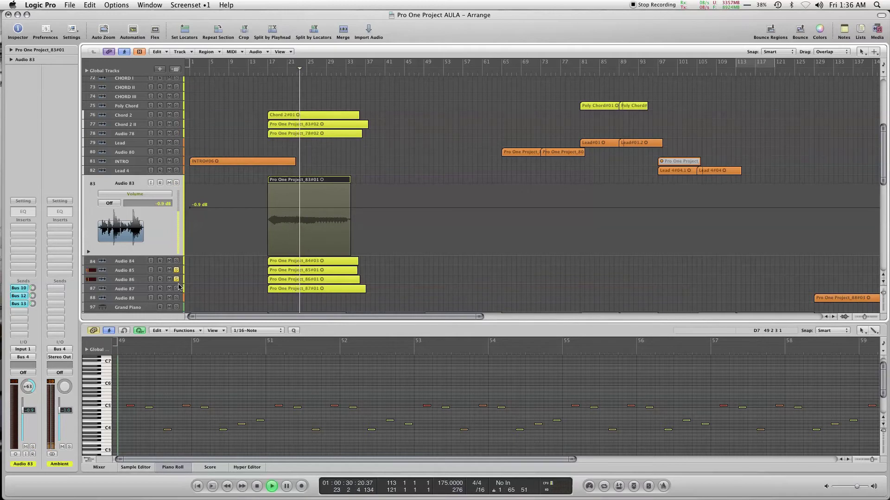
{"action": "left_click", "coordinate": [177, 288]}
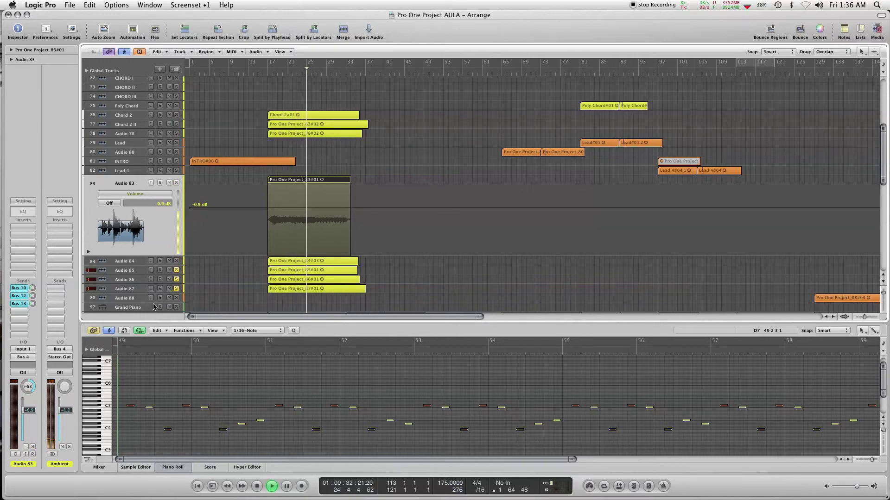
Step: Add Audio 83, Audio 78, Chord 2 II and Chord 2 to the solo, listen, and stop playback
{"action": "left_click", "coordinate": [176, 183]}
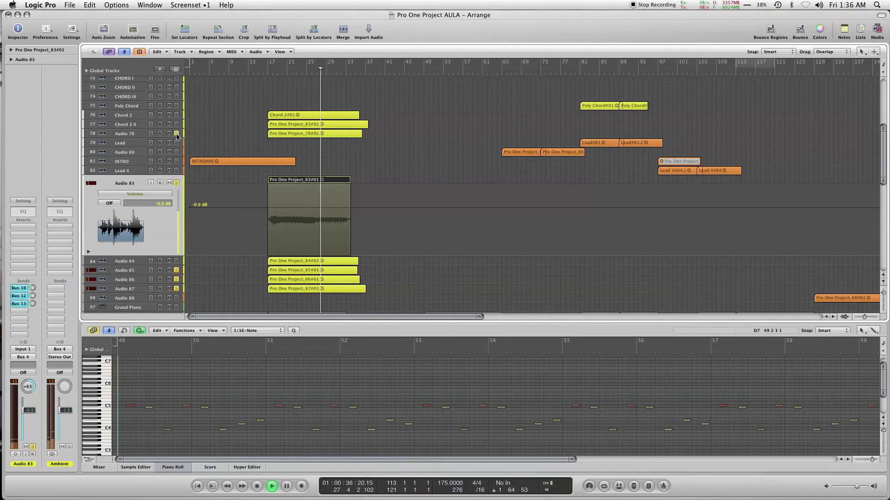
{"action": "left_click_drag", "start_coordinate": [176, 134], "coordinate": [176, 115]}
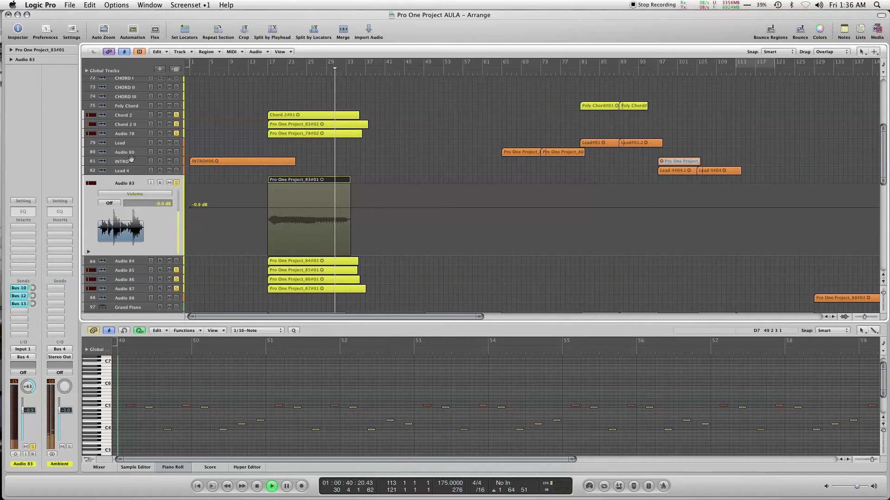
{"action": "key", "text": "space"}
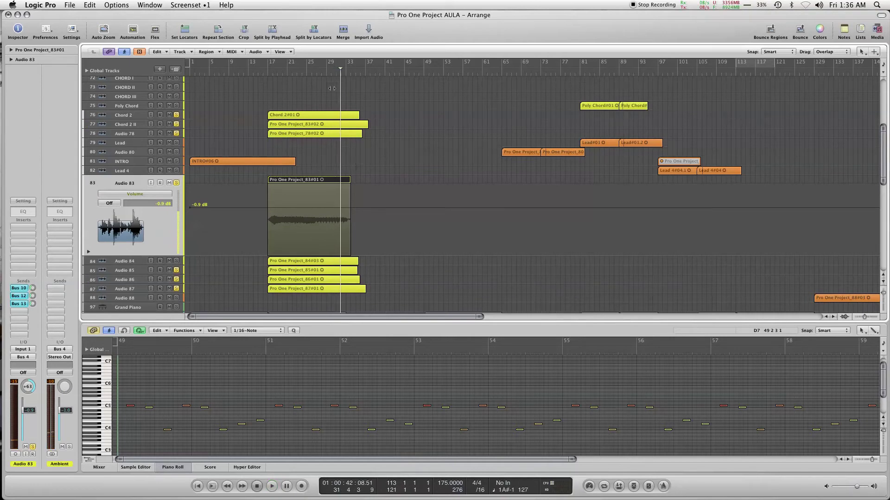
Step: Replay the chord section from just before its regions, clearing all solos to hear the full mix, and stop playback
{"action": "left_click", "coordinate": [258, 72]}
{"action": "key", "text": "space"}
{"action": "left_click", "coordinate": [175, 116], "text": "alt"}
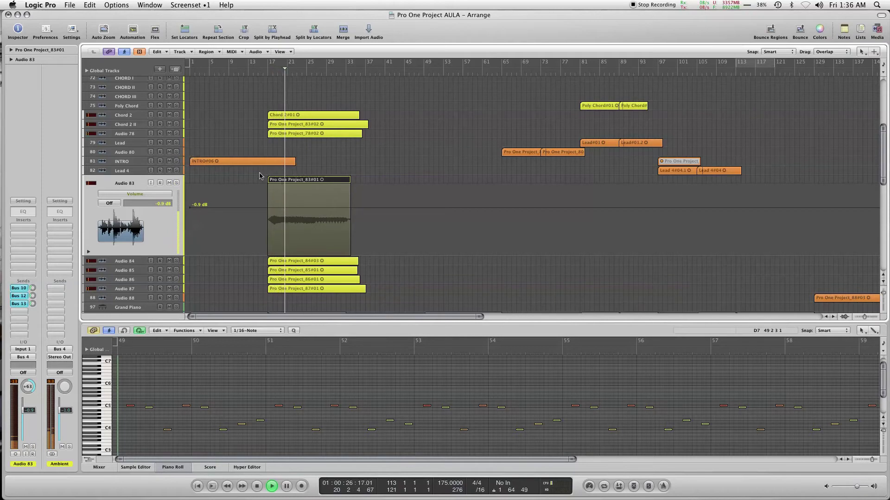
{"action": "key", "text": "space"}
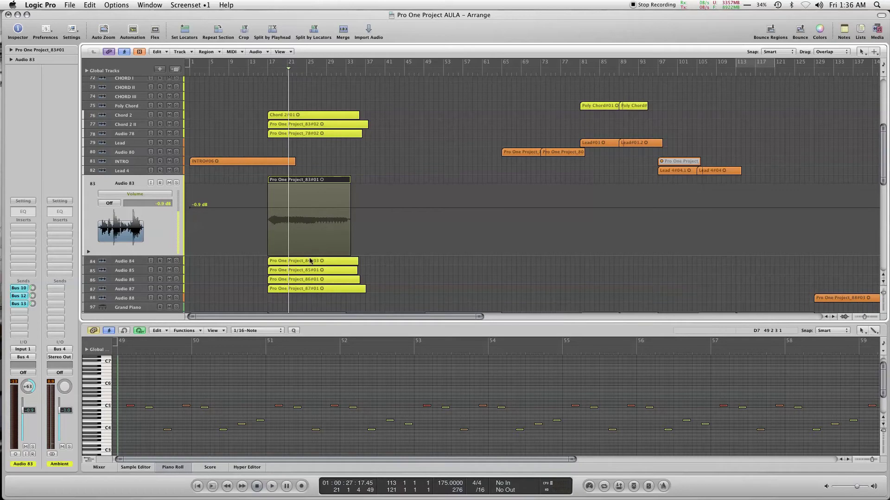
Step: Solo Audio 84 to Audio 87, audition them with Audio 87 switched out, then stop and turn their solos off
{"action": "left_click_drag", "start_coordinate": [180, 262], "coordinate": [176, 286]}
{"action": "key", "text": "space"}
{"action": "left_click", "coordinate": [176, 288]}
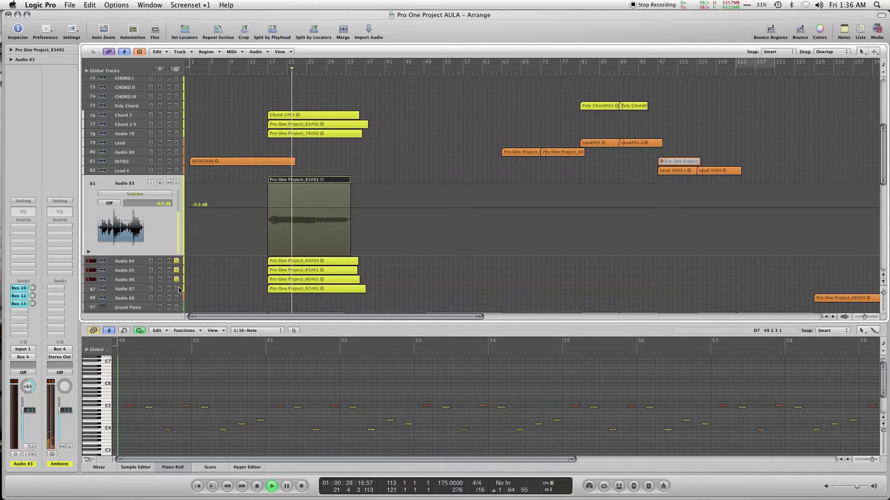
{"action": "key", "text": "space"}
{"action": "left_click_drag", "start_coordinate": [177, 289], "coordinate": [173, 270]}
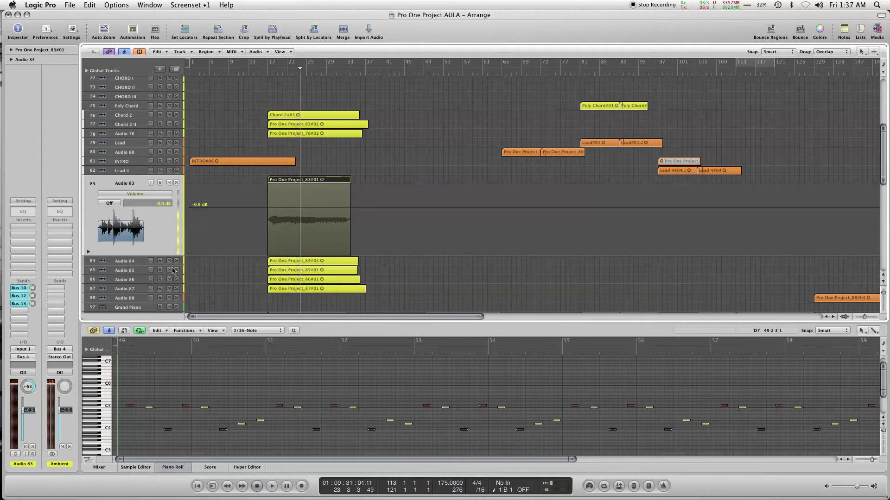
Step: Examine the Pro One Project regions on Audio 84 to Audio 87, selecting them individually and the first three together
{"action": "left_click", "coordinate": [283, 261]}
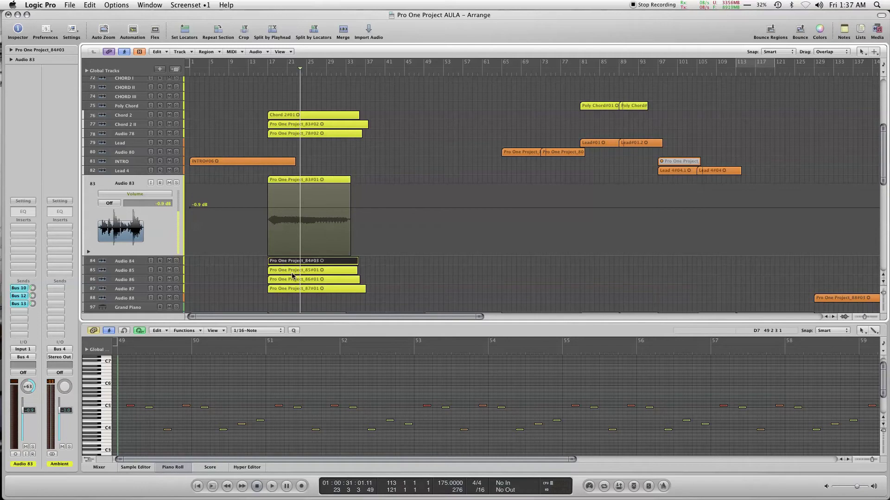
{"action": "left_click", "coordinate": [291, 271]}
{"action": "left_click", "coordinate": [288, 279]}
{"action": "left_click", "coordinate": [288, 289]}
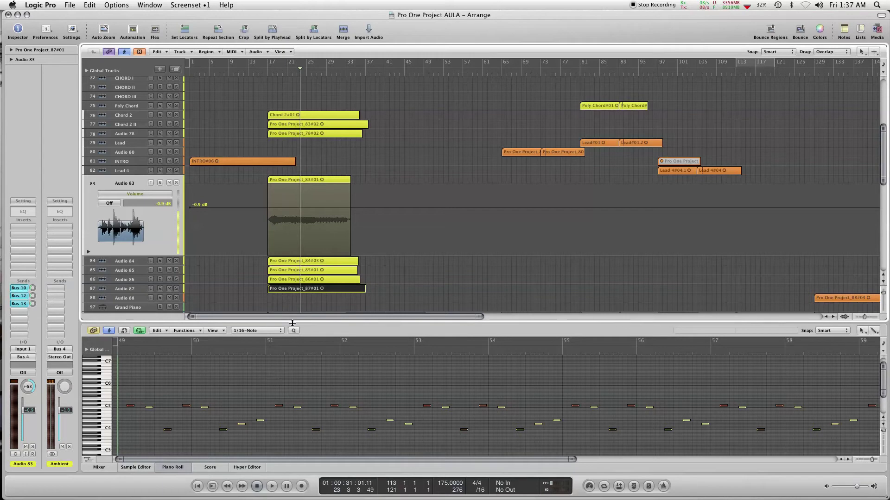
{"action": "left_click", "coordinate": [285, 262]}
{"action": "left_click", "coordinate": [290, 273]}
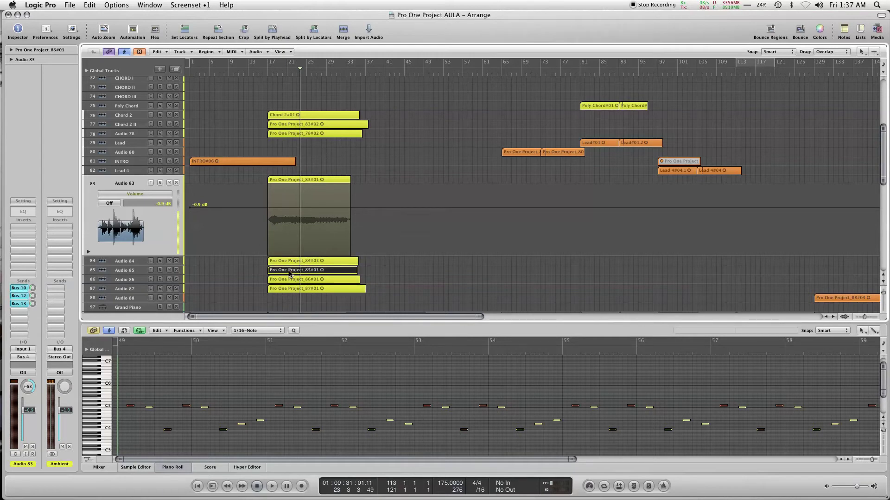
{"action": "left_click", "coordinate": [290, 281]}
{"action": "left_click_drag", "start_coordinate": [260, 261], "coordinate": [294, 283]}
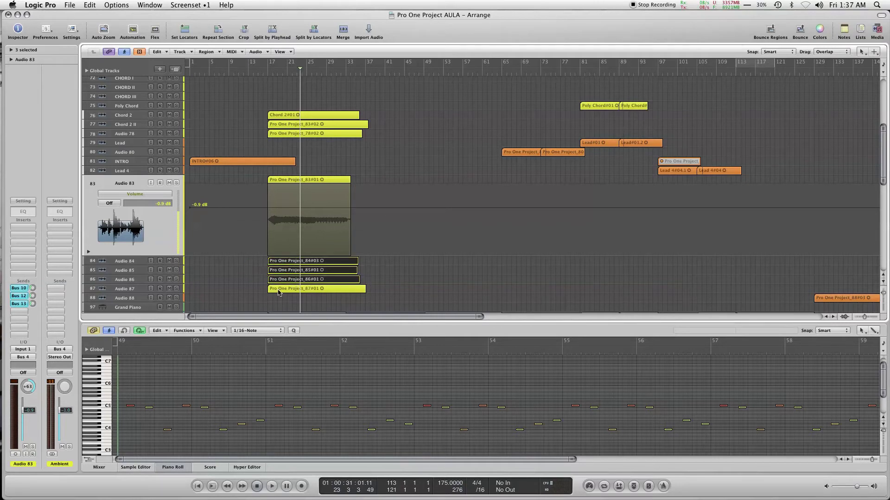
{"action": "left_click", "coordinate": [292, 289]}
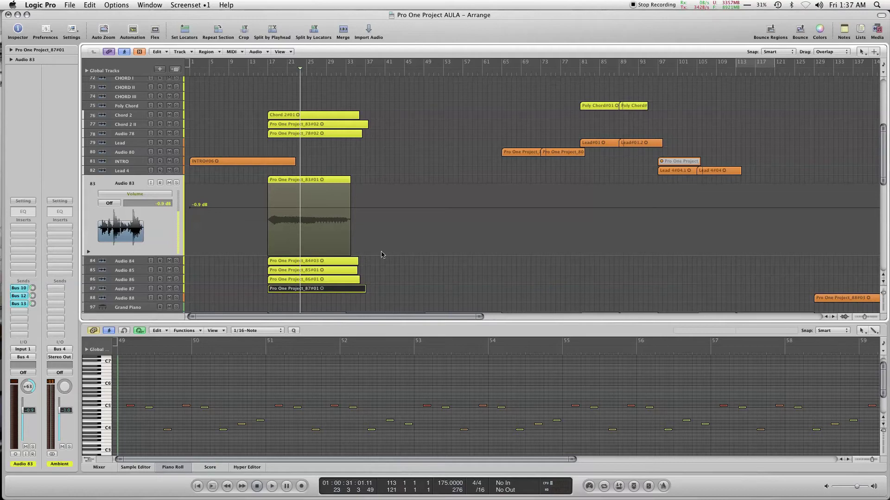
{"action": "left_click_drag", "start_coordinate": [882, 149], "coordinate": [884, 101]}
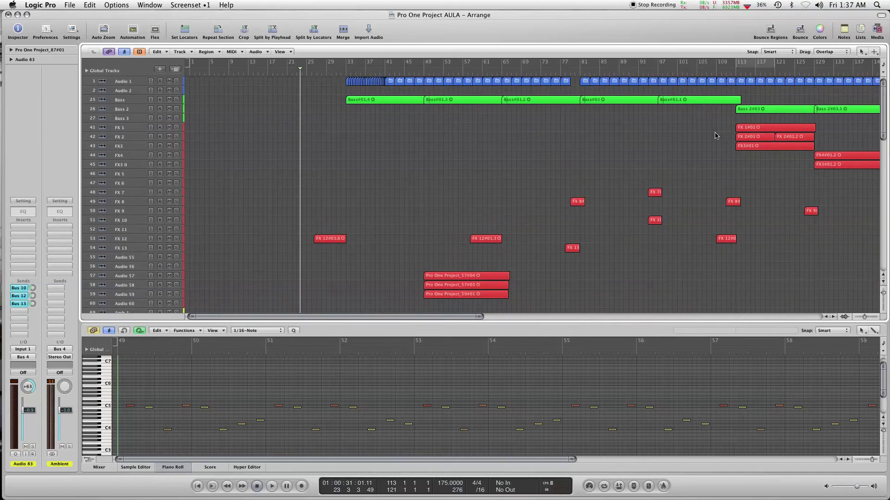
Step: Solo the FX 12 track, audition its first region from just before its start, and stop playback
{"action": "left_click", "coordinate": [111, 240]}
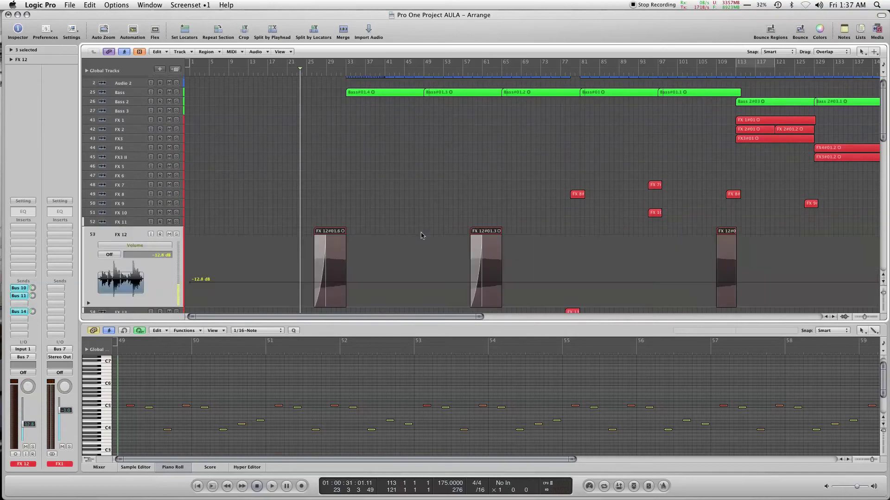
{"action": "left_click", "coordinate": [306, 74]}
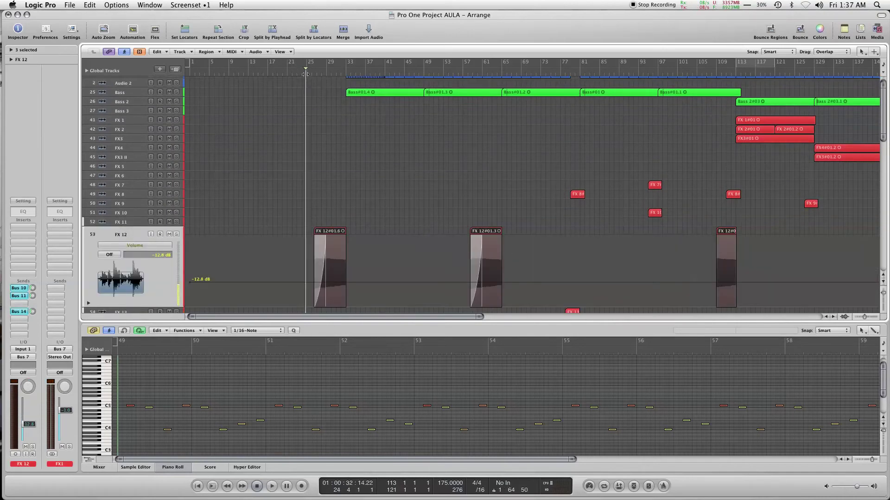
{"action": "key", "text": "space"}
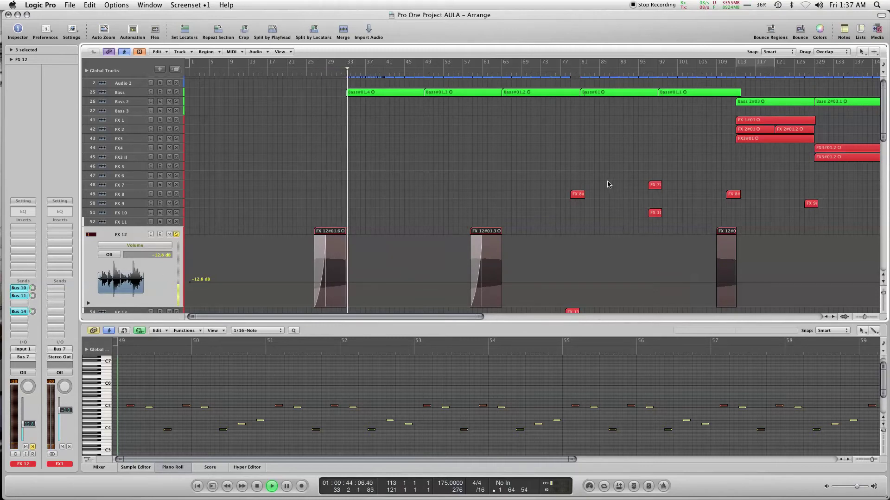
{"action": "key", "text": "space"}
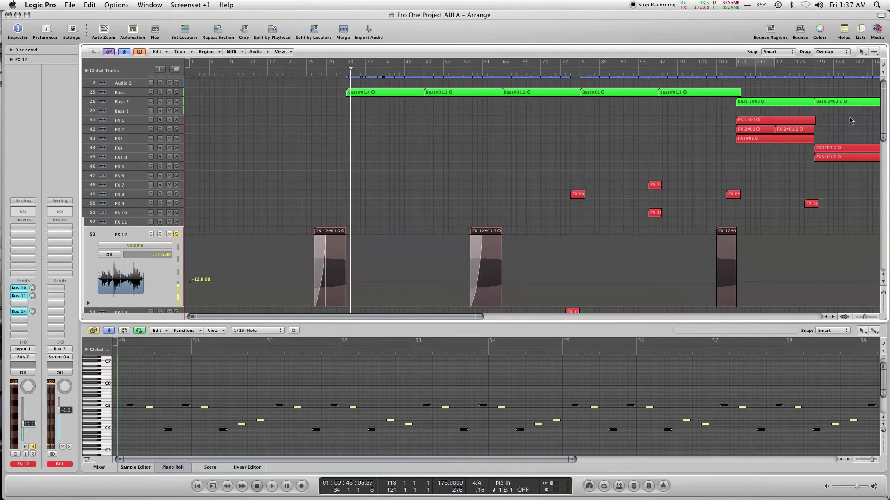
{"action": "left_click_drag", "start_coordinate": [884, 112], "coordinate": [863, 121]}
{"action": "scroll", "coordinate": [863, 120], "scroll_direction": "down", "scroll_amount": 2}
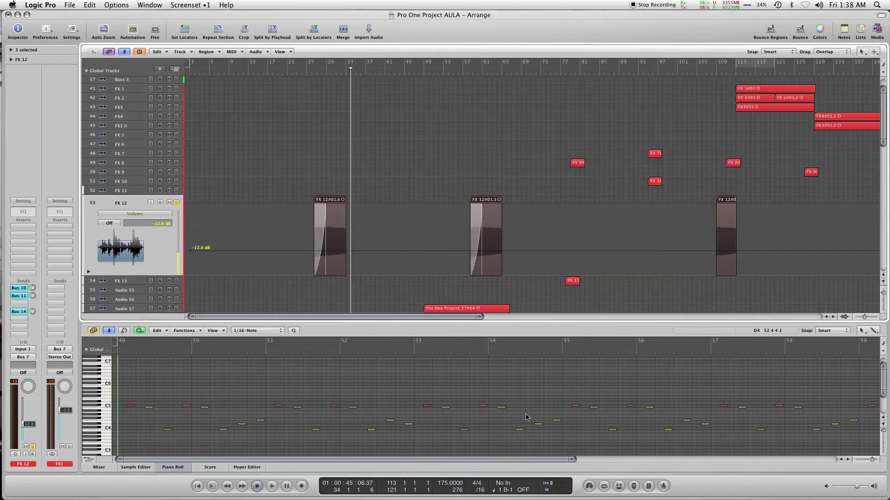
Step: Bypass FX 12's Bus 10, Bus 11 and Bus 14 sends, audition its first region dry, and stop playback
{"action": "left_click", "coordinate": [307, 74]}
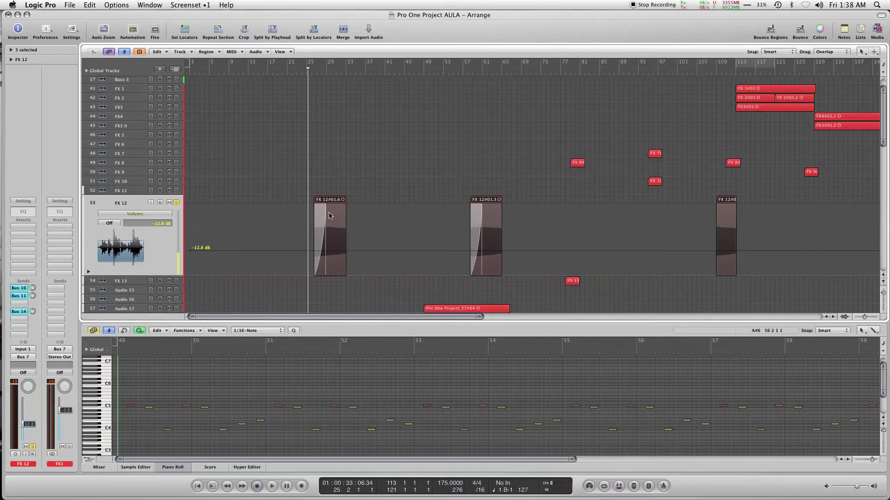
{"action": "left_click", "coordinate": [25, 289]}
{"action": "left_click", "coordinate": [17, 311]}
{"action": "left_click", "coordinate": [15, 296]}
{"action": "left_click", "coordinate": [15, 297]}
{"action": "left_click", "coordinate": [324, 73]}
{"action": "key", "text": "space"}
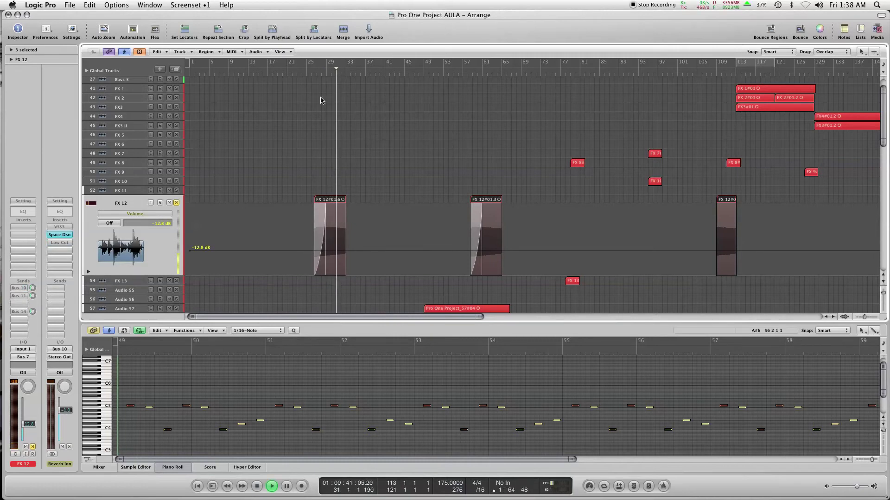
{"action": "key", "text": "space"}
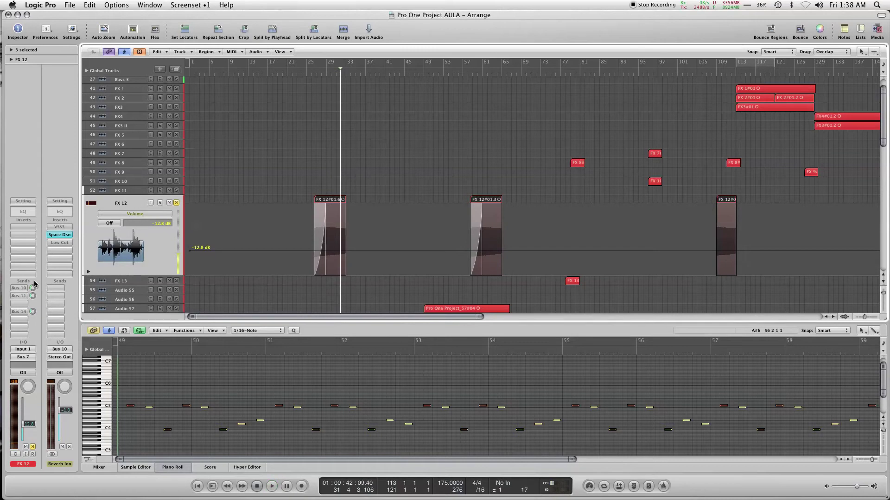
Step: Reactivate only the Bus 10 send on FX 12, audition the first region with it, and stop playback
{"action": "left_click", "coordinate": [18, 289]}
{"action": "left_click", "coordinate": [326, 68]}
{"action": "key", "text": "space"}
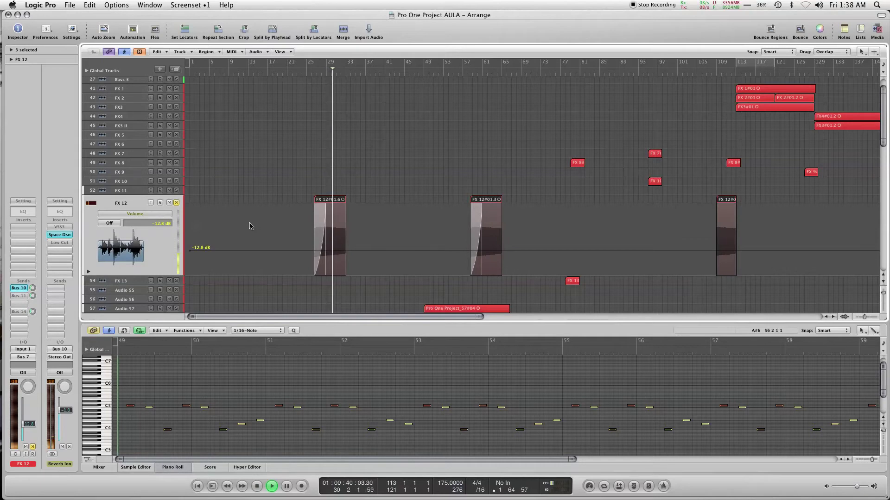
{"action": "key", "text": "space"}
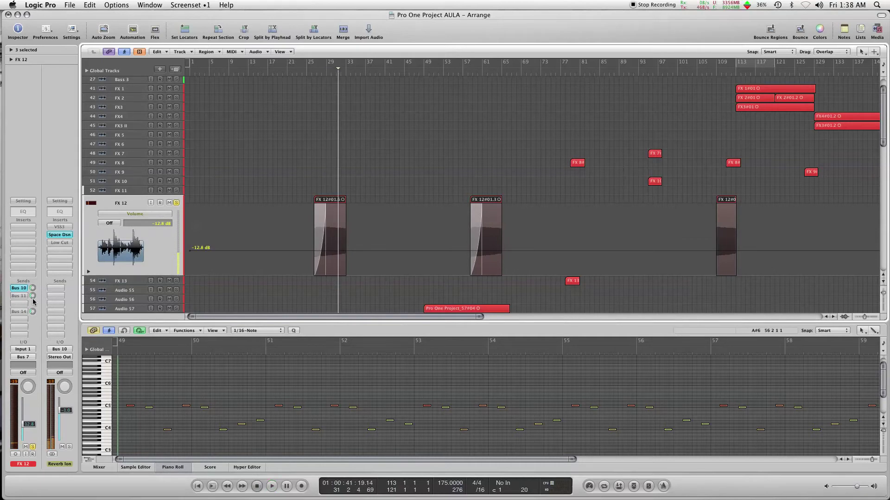
Step: Switch FX 12's active send from Bus 10 to Bus 11, audition the first region, and stop playback
{"action": "left_click", "coordinate": [18, 297]}
{"action": "left_click", "coordinate": [16, 289]}
{"action": "left_click", "coordinate": [325, 74]}
{"action": "key", "text": "space"}
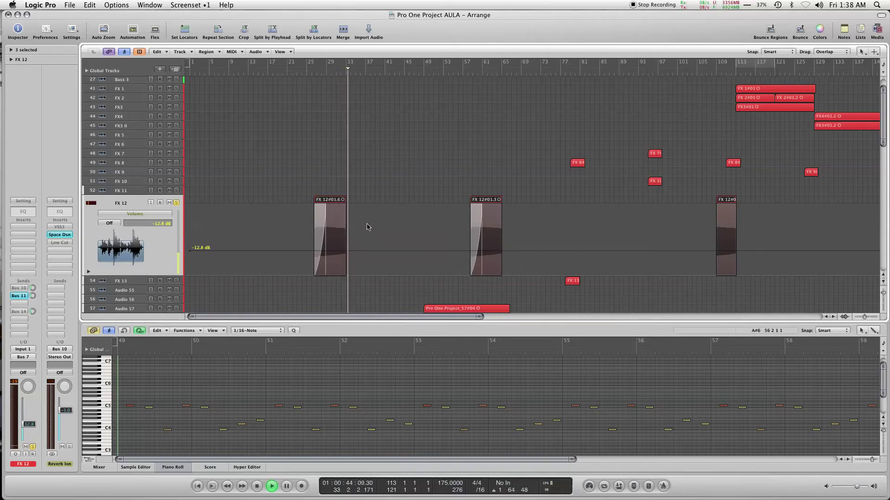
{"action": "key", "text": "space"}
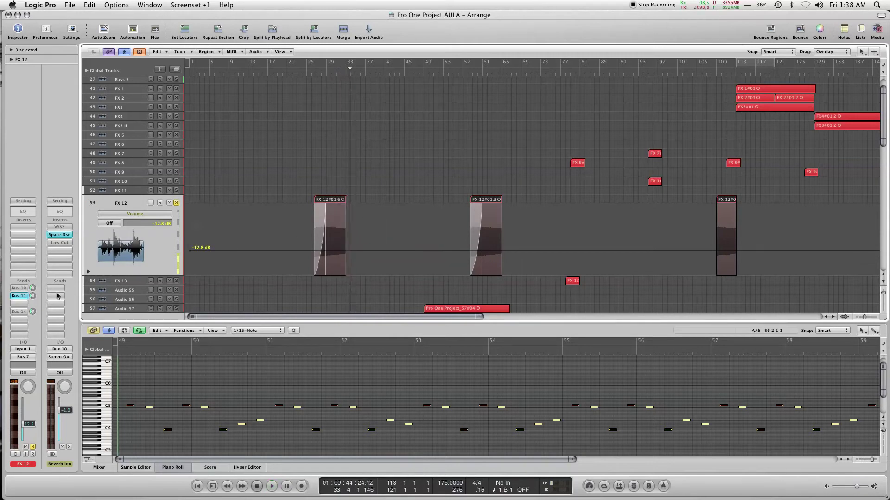
Step: Switch FX 12's active send from Bus 11 to Bus 14, audition the first region, and stop playback
{"action": "left_click", "coordinate": [21, 313]}
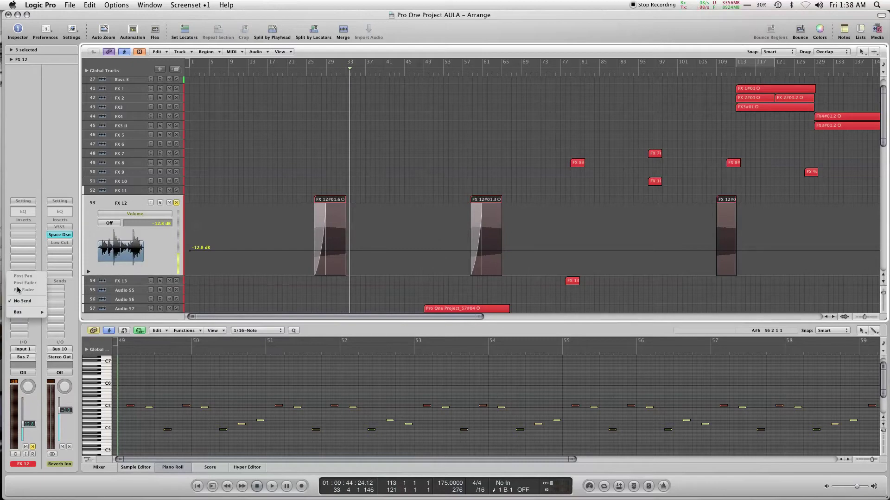
{"action": "left_click", "coordinate": [29, 240]}
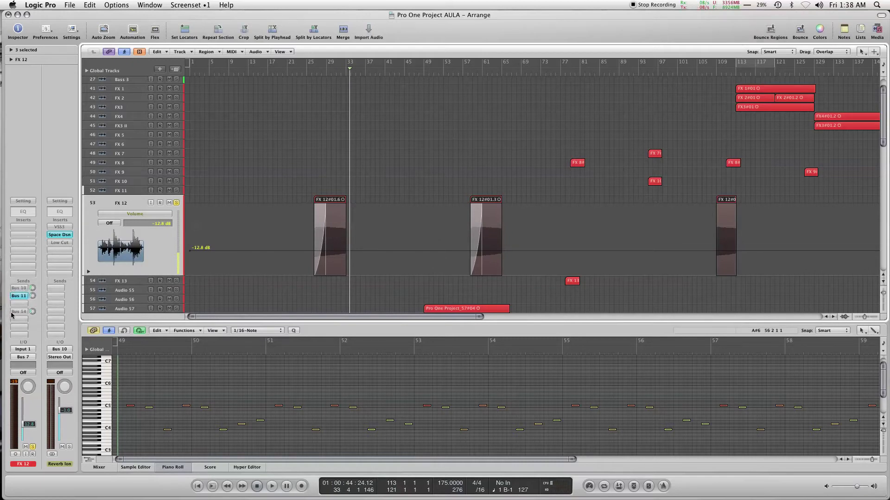
{"action": "left_click", "coordinate": [22, 312]}
{"action": "left_click", "coordinate": [18, 296]}
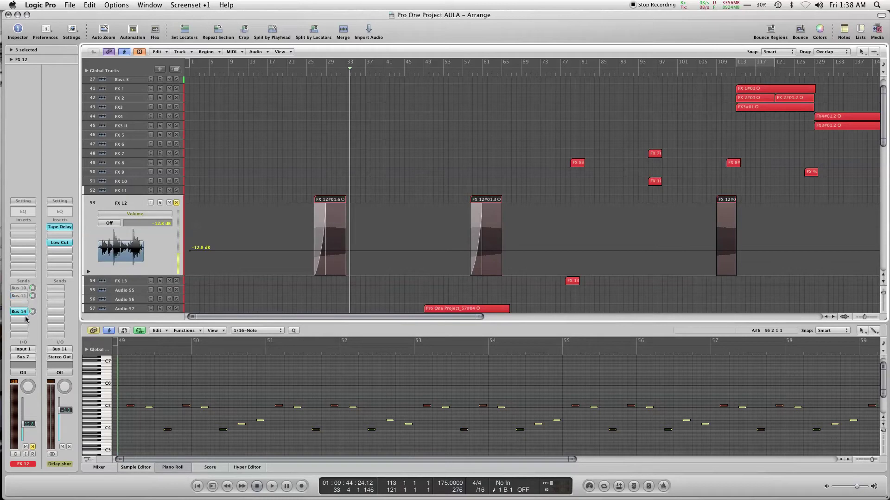
{"action": "left_click", "coordinate": [329, 70]}
{"action": "key", "text": "space"}
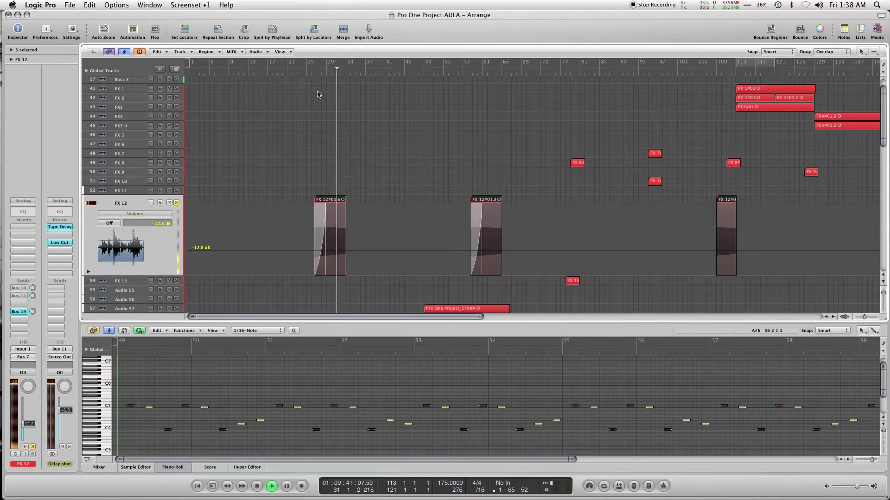
{"action": "key", "text": "space"}
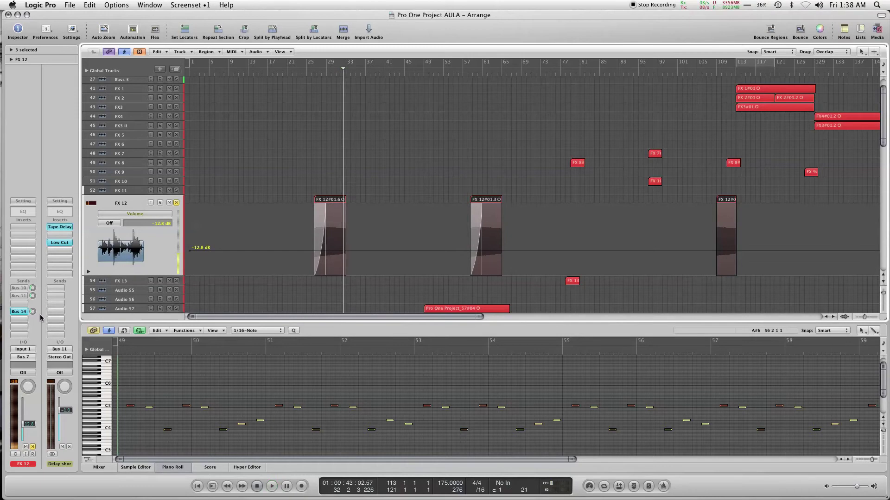
Step: Turn off FX 12's solo, solo the Flanger return of Bus 14, audition the first FX 12 region, and stop
{"action": "left_click", "coordinate": [316, 70]}
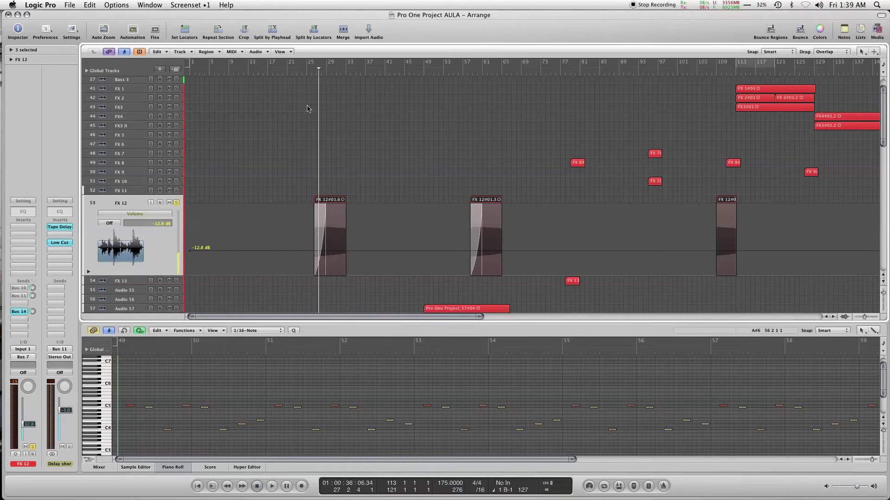
{"action": "left_click", "coordinate": [177, 203]}
{"action": "left_click", "coordinate": [20, 312]}
{"action": "left_click", "coordinate": [69, 447]}
{"action": "key", "text": "space"}
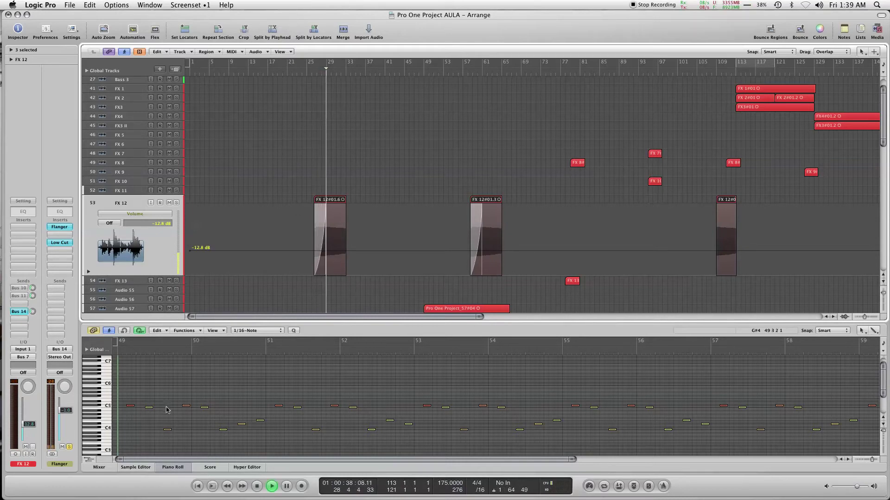
{"action": "left_click", "coordinate": [176, 203]}
{"action": "key", "text": "space"}
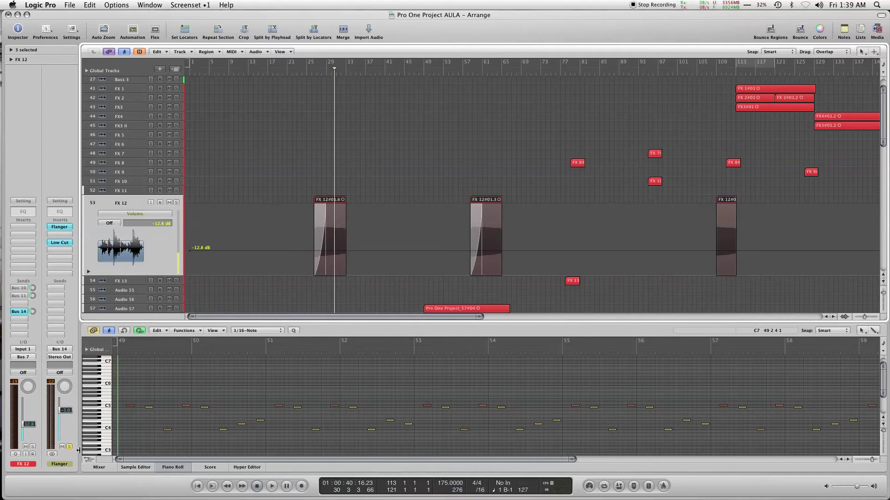
Step: Compare FX 12 with its Flanger return by toggling their solos during playback, clear both solos, and stop
{"action": "left_click", "coordinate": [32, 447]}
{"action": "key", "text": "space"}
{"action": "left_click", "coordinate": [69, 448]}
{"action": "left_click", "coordinate": [69, 447]}
{"action": "left_click", "coordinate": [32, 447]}
{"action": "left_click", "coordinate": [256, 486]}
Step: Play the first FX 12 region in the full mix, bringing up its Bus 14 return channel, and stop playback
{"action": "left_click", "coordinate": [317, 72]}
{"action": "key", "text": "space"}
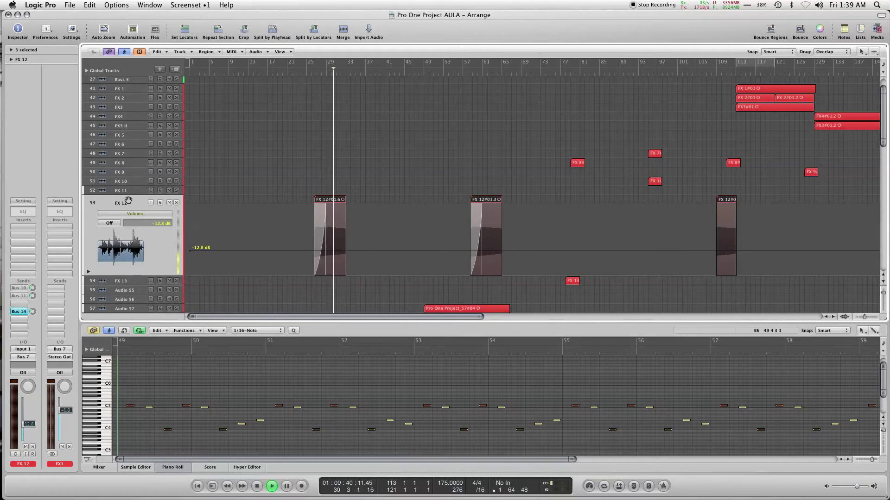
{"action": "left_click", "coordinate": [18, 312]}
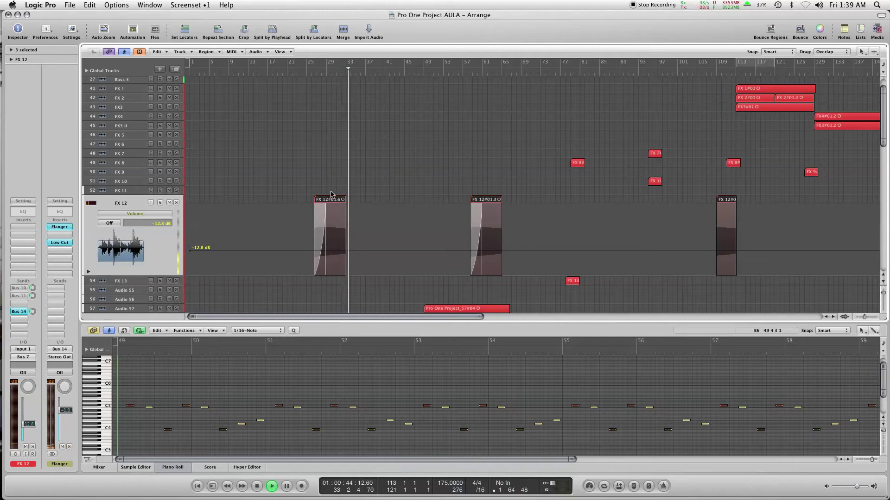
{"action": "key", "text": "space"}
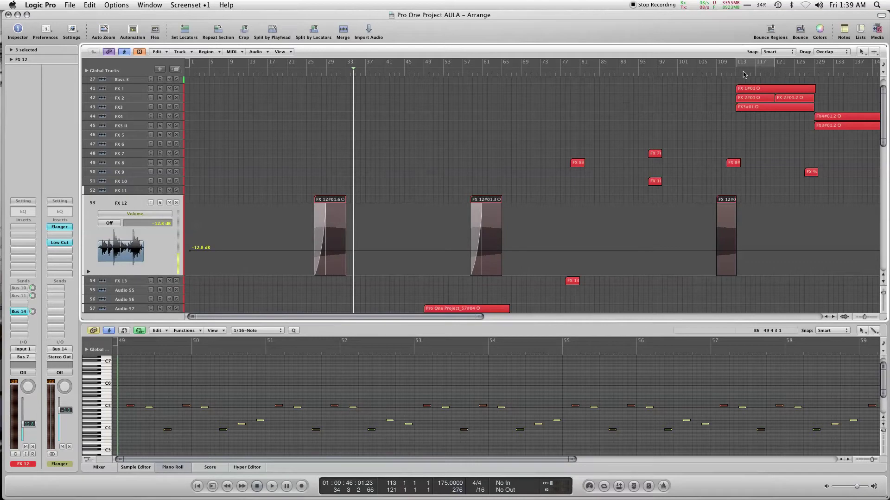
Step: Play the last FX 12 region in the full mix just before bar 113, and stop playback
{"action": "left_click", "coordinate": [726, 75]}
{"action": "key", "text": "space"}
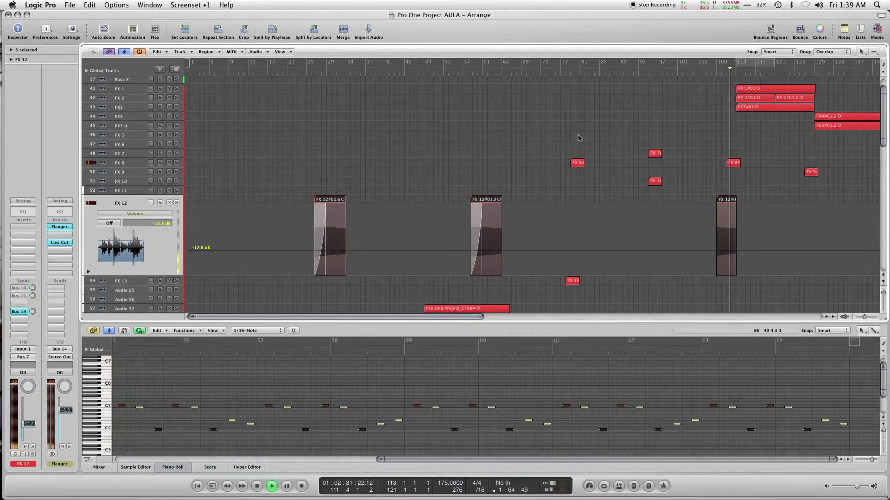
{"action": "key", "text": "space"}
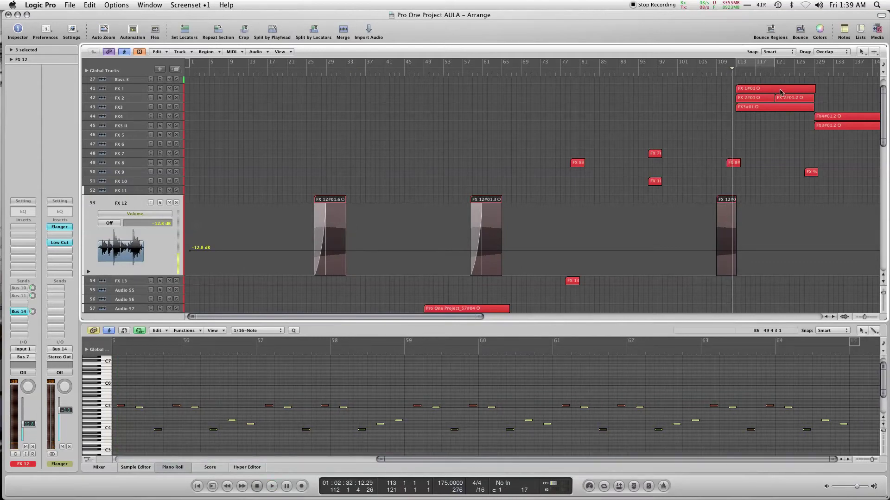
Step: Inspect the FX 1, FX 2 and FX3 layers starting at bar 113, ending with the FX3 track selected
{"action": "left_click", "coordinate": [764, 91]}
{"action": "left_click", "coordinate": [760, 98]}
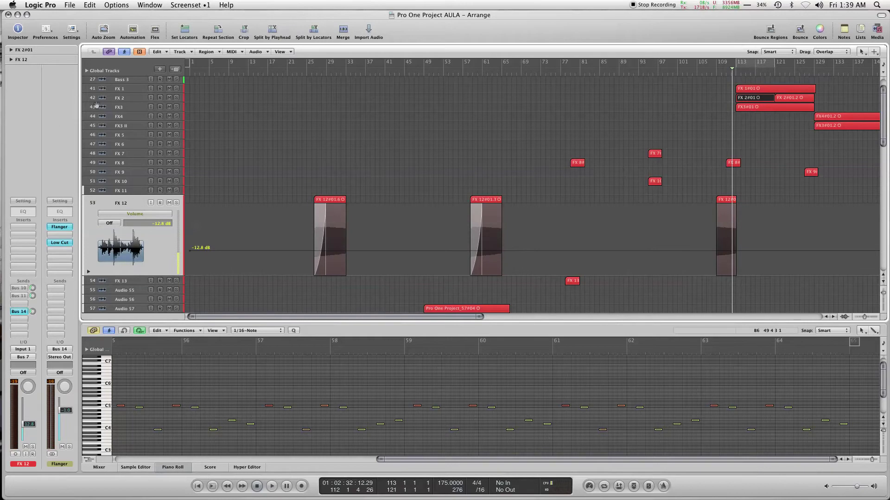
{"action": "left_click", "coordinate": [121, 99]}
{"action": "left_click", "coordinate": [154, 91]}
{"action": "left_click", "coordinate": [125, 178]}
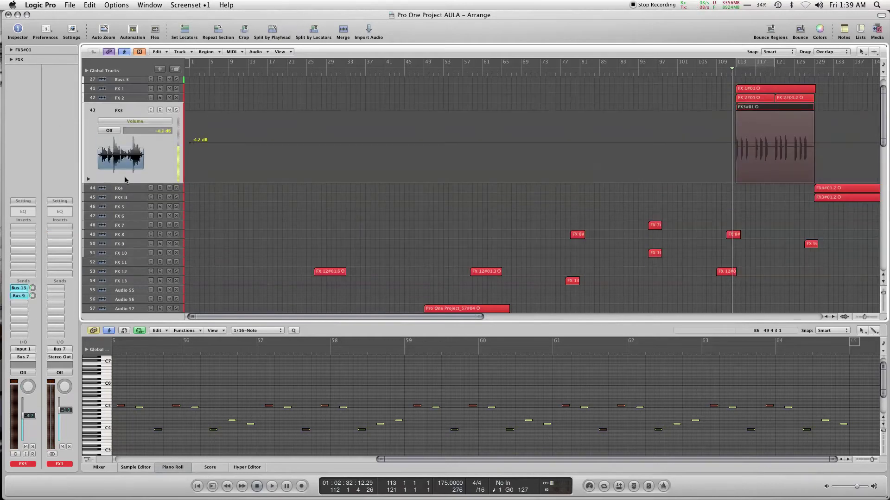
Step: Examine the arrangement from the audio and bass tracks down to the muted instrument tracks
{"action": "scroll", "coordinate": [864, 163], "scroll_direction": "down", "scroll_amount": 15}
{"action": "scroll", "coordinate": [865, 163], "scroll_direction": "up", "scroll_amount": 3}
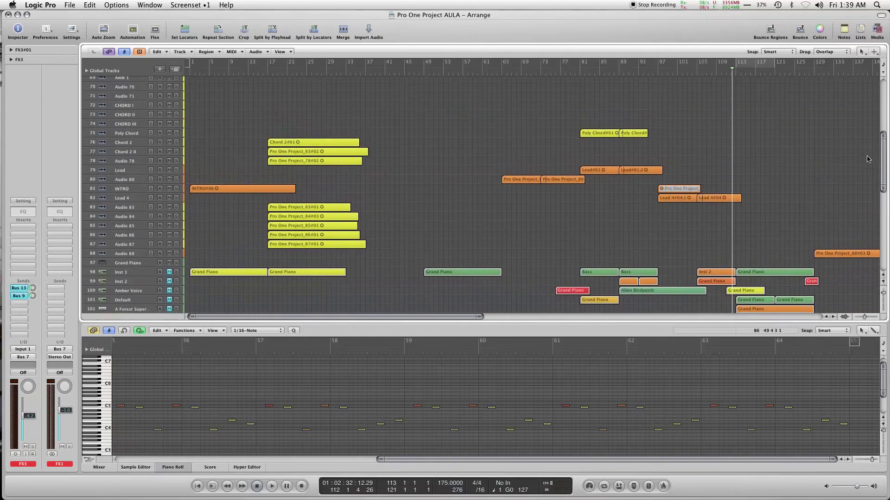
{"action": "scroll", "coordinate": [857, 167], "scroll_direction": "down", "scroll_amount": 8}
{"action": "scroll", "coordinate": [852, 170], "scroll_direction": "up", "scroll_amount": 3}
{"action": "scroll", "coordinate": [851, 170], "scroll_direction": "up", "scroll_amount": 1}
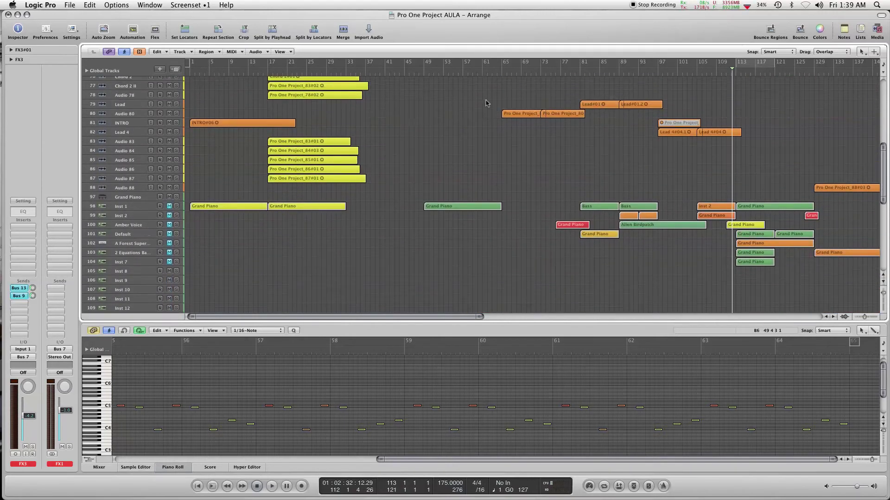
{"action": "left_click", "coordinate": [883, 88]}
{"action": "left_click", "coordinate": [882, 88]}
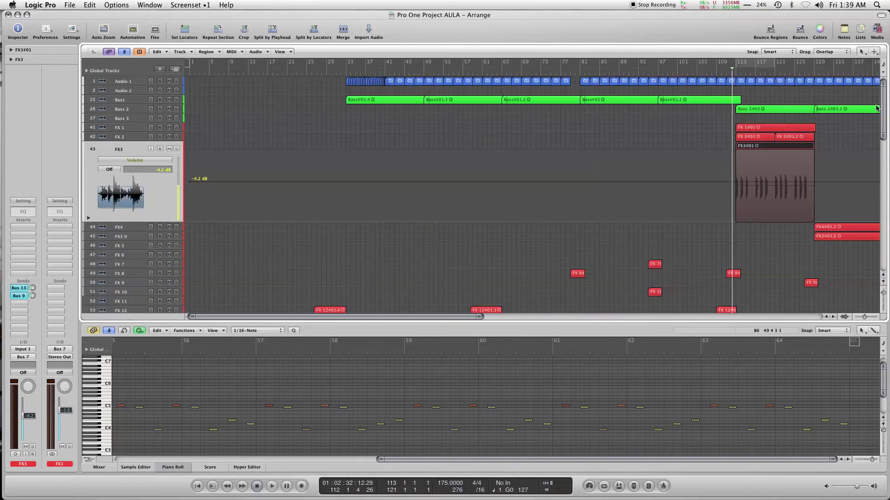
{"action": "scroll", "coordinate": [865, 160], "scroll_direction": "down", "scroll_amount": 15}
{"action": "scroll", "coordinate": [864, 160], "scroll_direction": "down", "scroll_amount": 10}
{"action": "scroll", "coordinate": [216, 182], "scroll_direction": "up", "scroll_amount": 7}
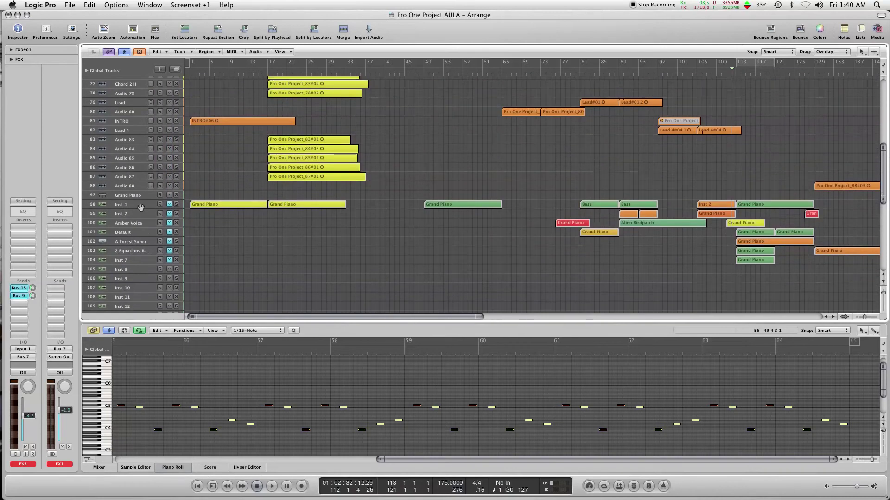
Step: Select the Inst 1 track, open the Mixer, and review the channel strips from Audio 1 through the effect returns and Output
{"action": "left_click", "coordinate": [141, 207]}
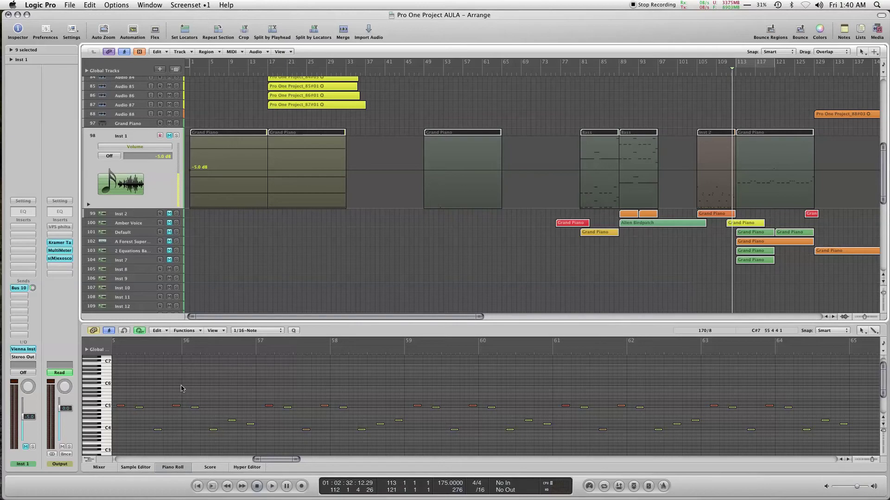
{"action": "left_click", "coordinate": [98, 467]}
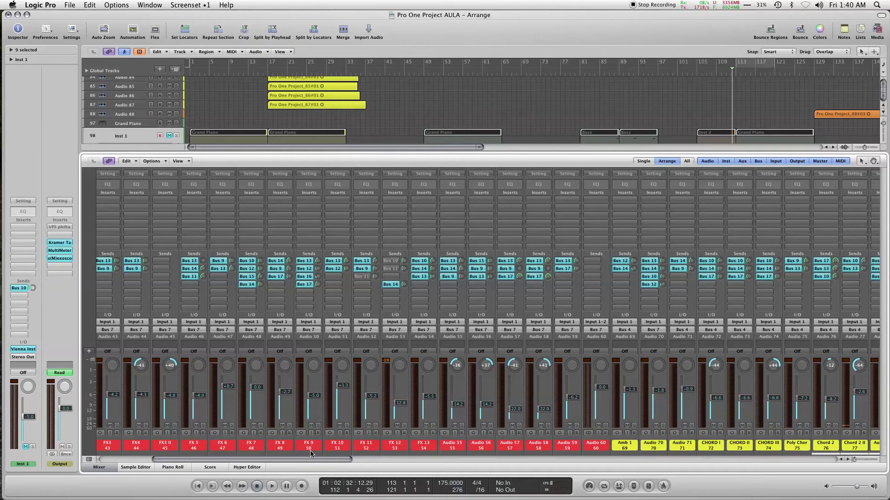
{"action": "left_click_drag", "start_coordinate": [260, 460], "coordinate": [766, 442]}
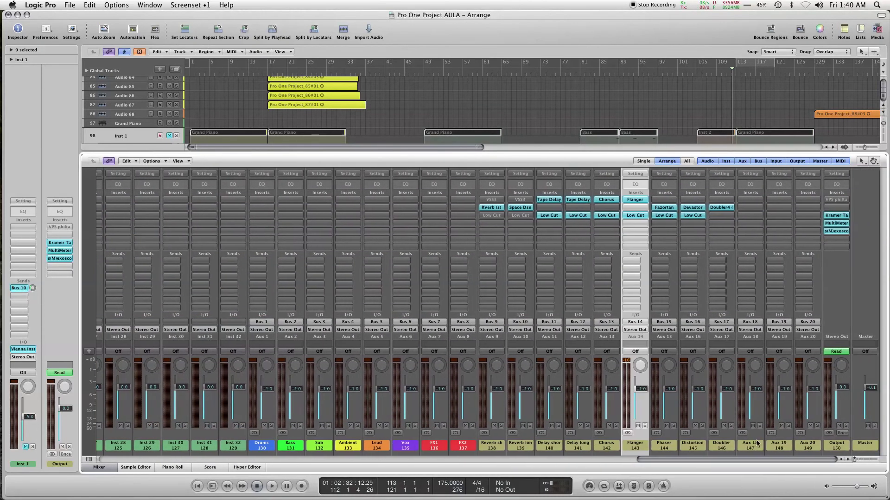
{"action": "left_click_drag", "start_coordinate": [659, 460], "coordinate": [78, 446]}
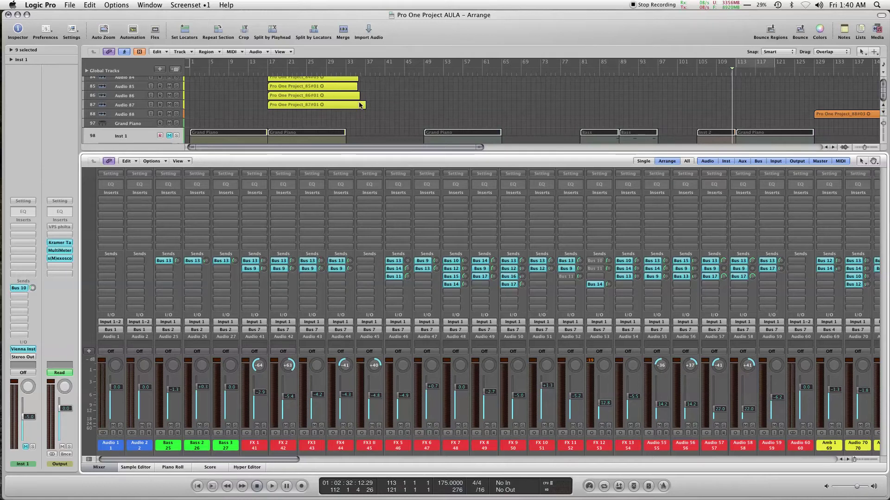
Step: Solo the Drums bus (Bus 1) in the Mixer, enlarge the arrangement area, and return to the topmost audio tracks
{"action": "left_click_drag", "start_coordinate": [197, 459], "coordinate": [759, 446]}
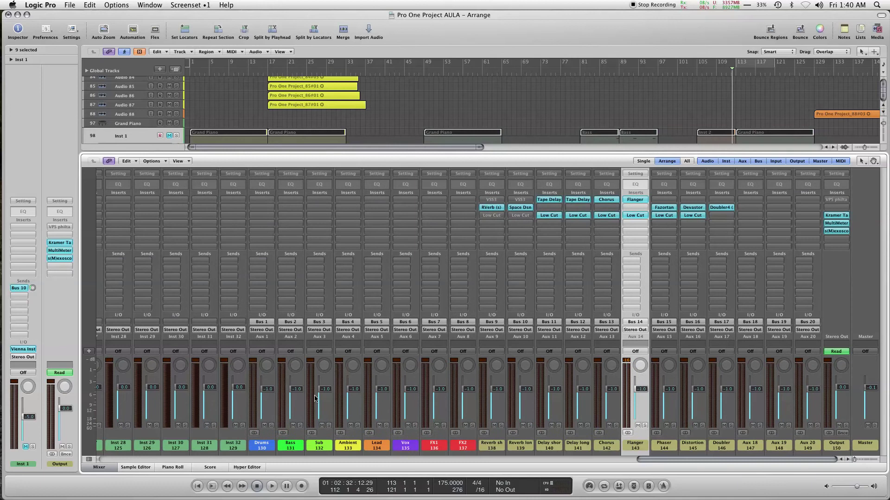
{"action": "left_click", "coordinate": [267, 442]}
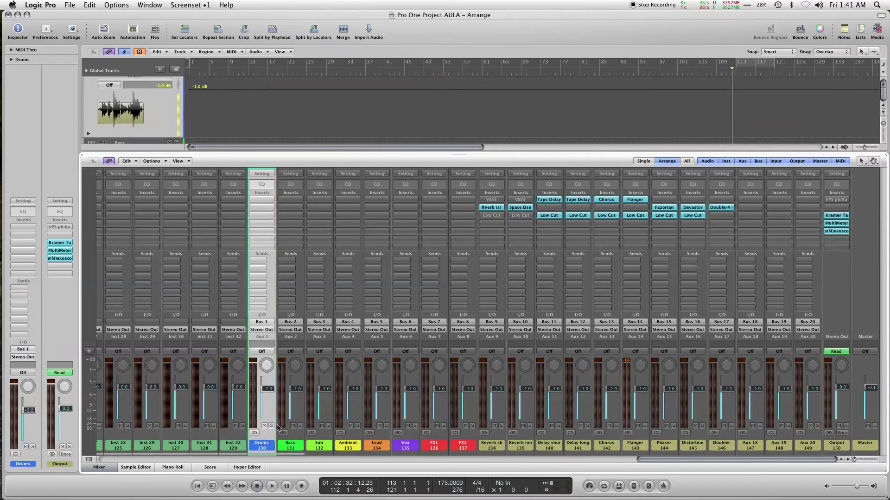
{"action": "left_click", "coordinate": [271, 426]}
{"action": "left_click_drag", "start_coordinate": [587, 155], "coordinate": [587, 202]}
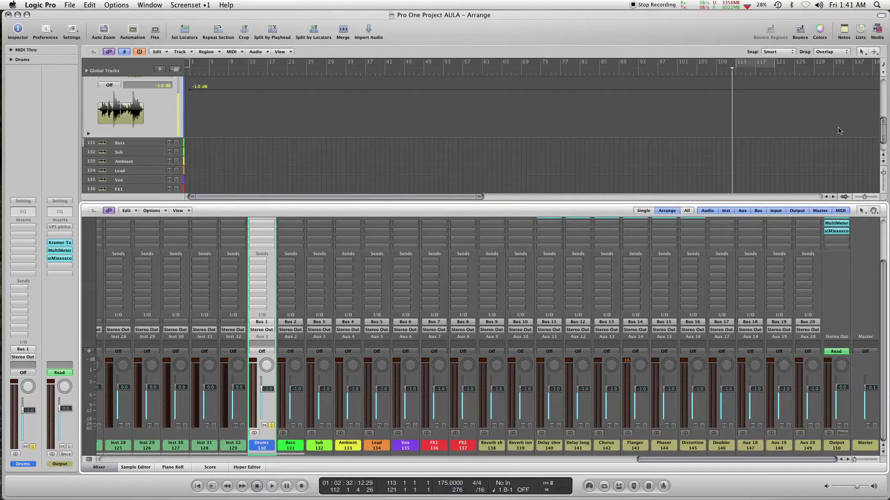
{"action": "scroll", "coordinate": [884, 124], "scroll_direction": "up", "scroll_amount": 3}
{"action": "left_click_drag", "start_coordinate": [884, 123], "coordinate": [884, 91]}
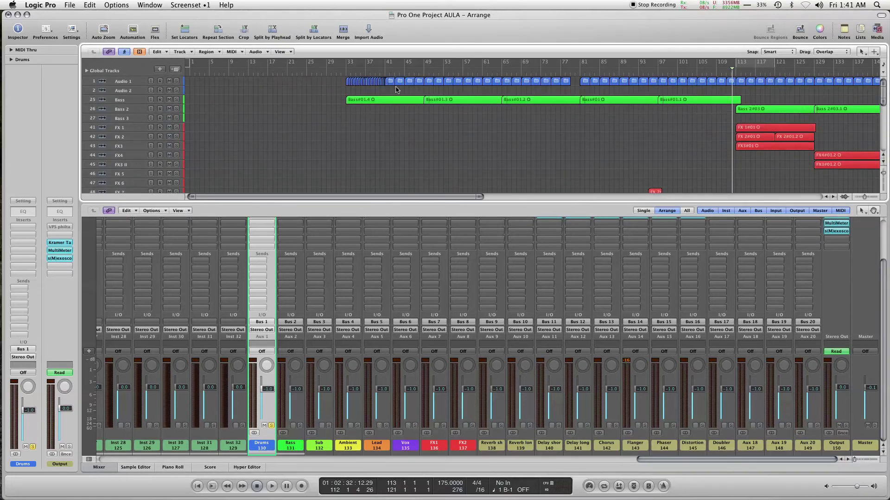
Step: Select the Audio 1 track, play its soloed Drums bus from about bar 55, and stop playback
{"action": "left_click", "coordinate": [130, 81]}
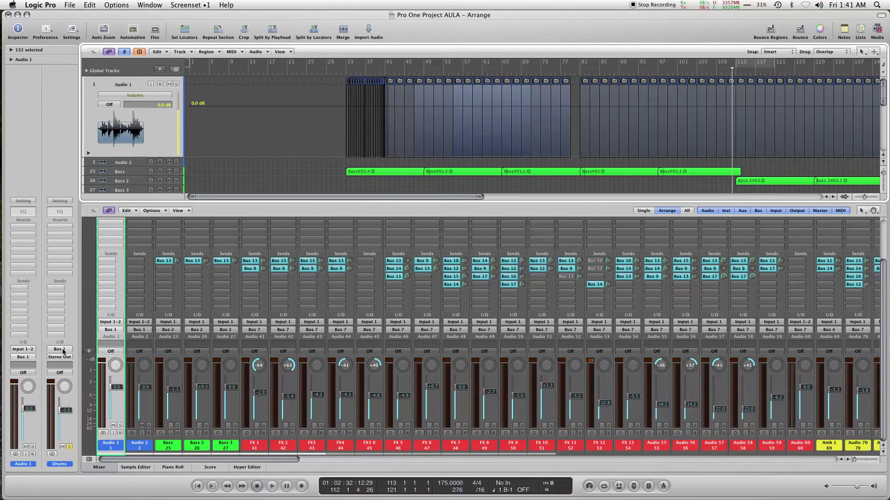
{"action": "double_click", "coordinate": [64, 465]}
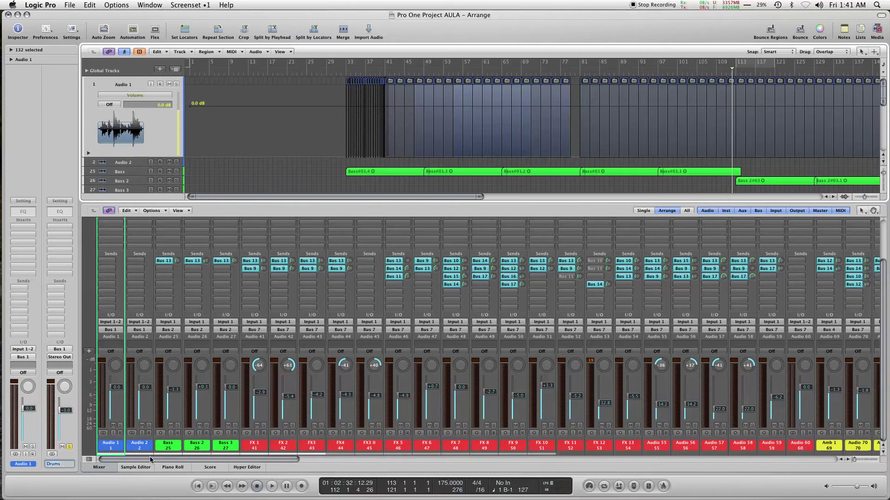
{"action": "left_click_drag", "start_coordinate": [138, 461], "coordinate": [680, 454]}
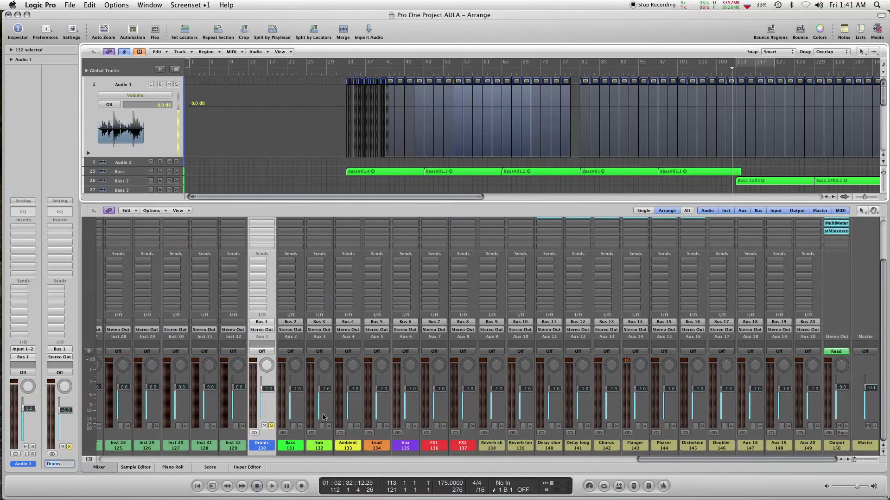
{"action": "key", "text": "BackSpace"}
{"action": "double_click", "coordinate": [457, 69]}
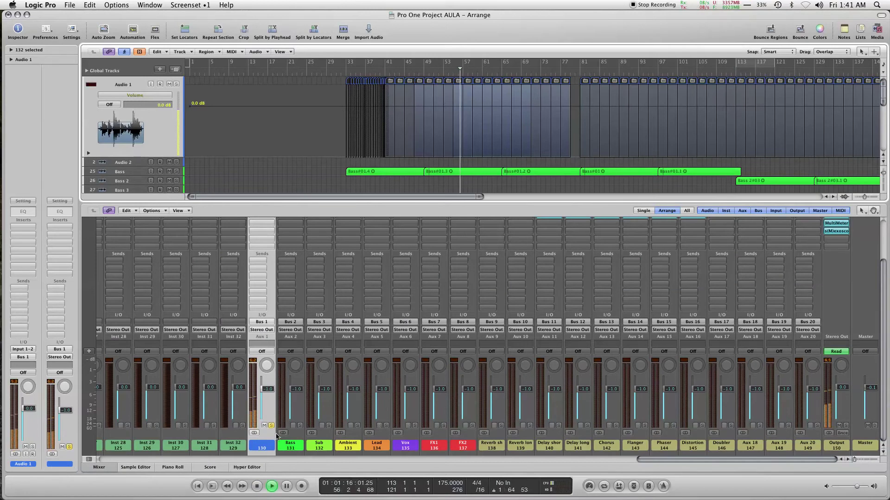
{"action": "key", "text": "space"}
Step: Switch the solo from the Drums bus to the Bass bus and play it from about bar 63
{"action": "left_click", "coordinate": [296, 430]}
{"action": "left_click", "coordinate": [299, 425]}
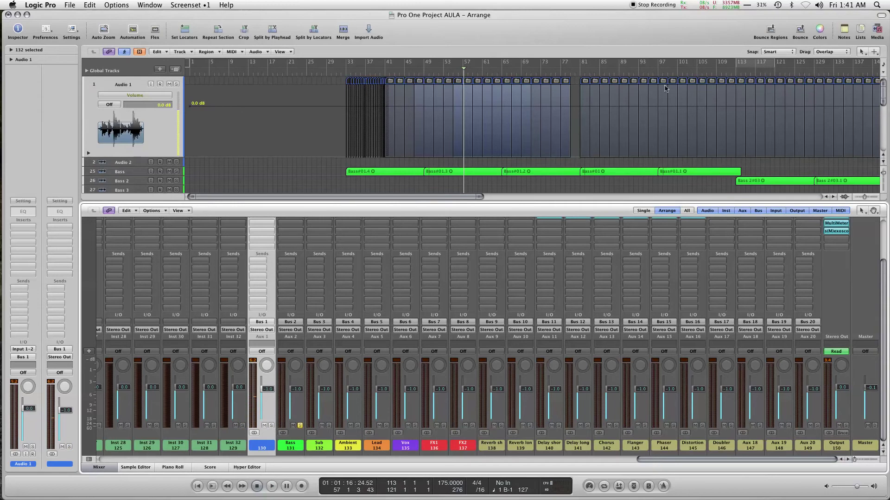
{"action": "left_click", "coordinate": [493, 73]}
{"action": "key", "text": "space"}
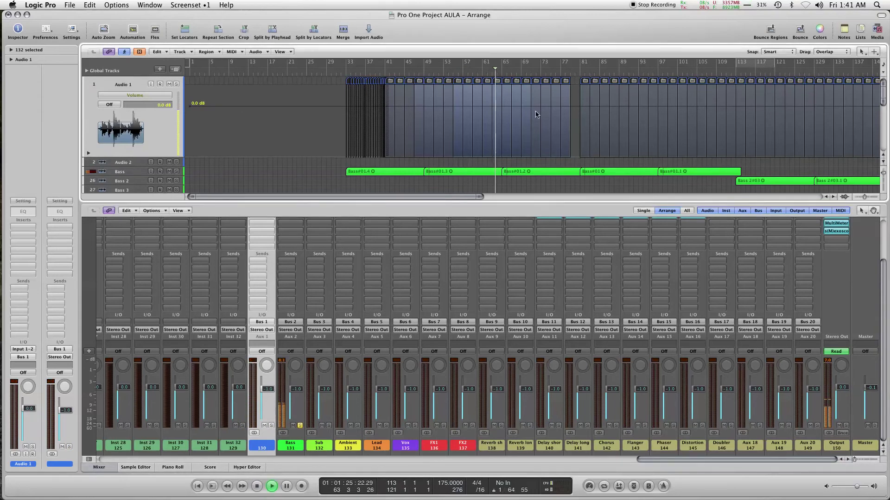
Step: Switch the solo from the Bass bus to the Ambient bus, and turn the Ambient solo off
{"action": "left_click", "coordinate": [299, 425]}
{"action": "left_click", "coordinate": [357, 425]}
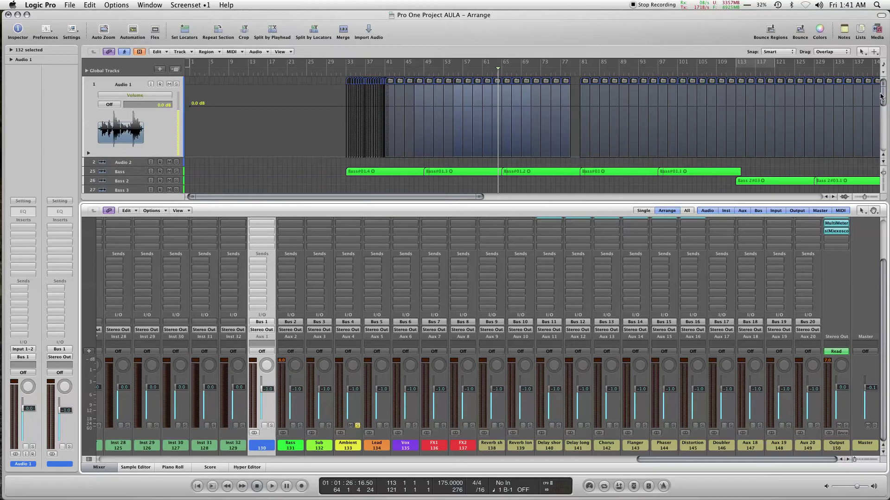
{"action": "left_click", "coordinate": [358, 426]}
Step: Name the unnamed Bus 1 channel strip Drums
{"action": "double_click", "coordinate": [268, 452]}
{"action": "type", "text": "Drums"}
{"action": "key", "text": "Return"}
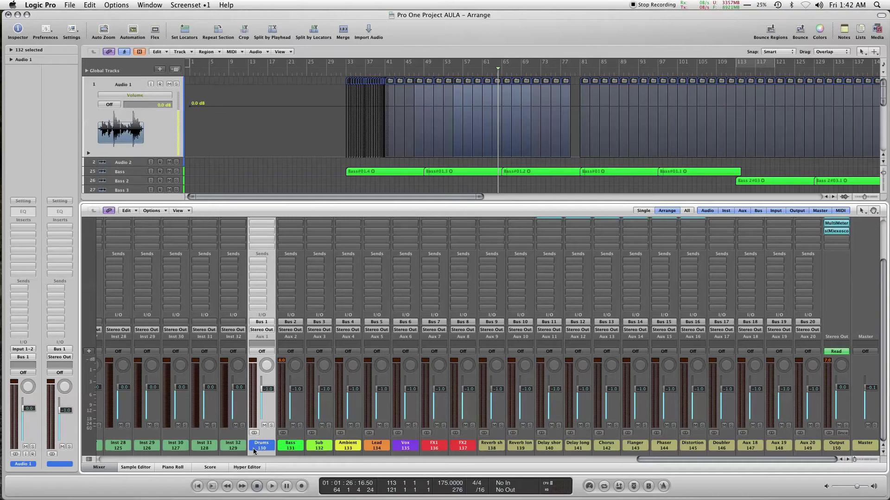
Step: Select the Bass, Sub and Ambient bus strips in turn, and repeat the pass starting from Drums
{"action": "left_click", "coordinate": [291, 447]}
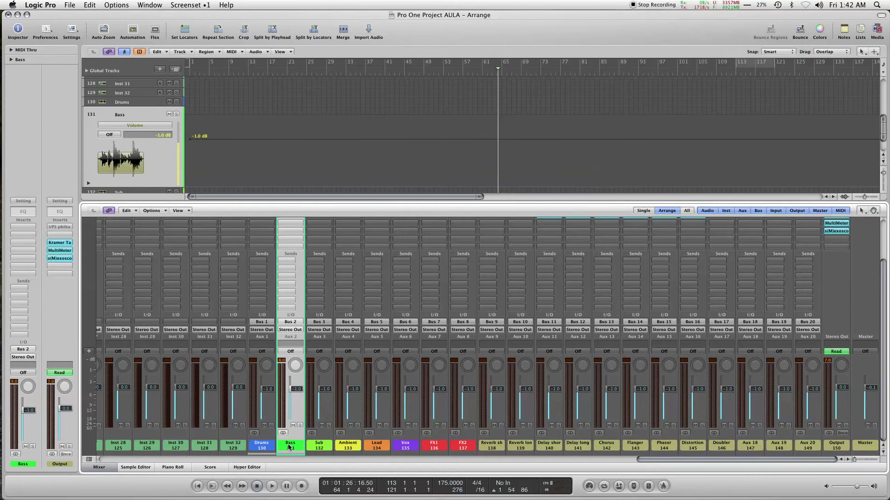
{"action": "left_click", "coordinate": [318, 447]}
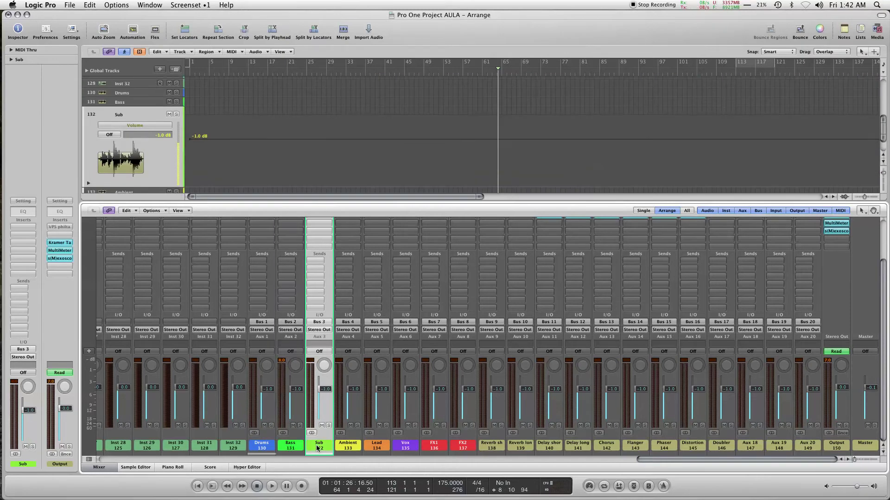
{"action": "left_click", "coordinate": [347, 447]}
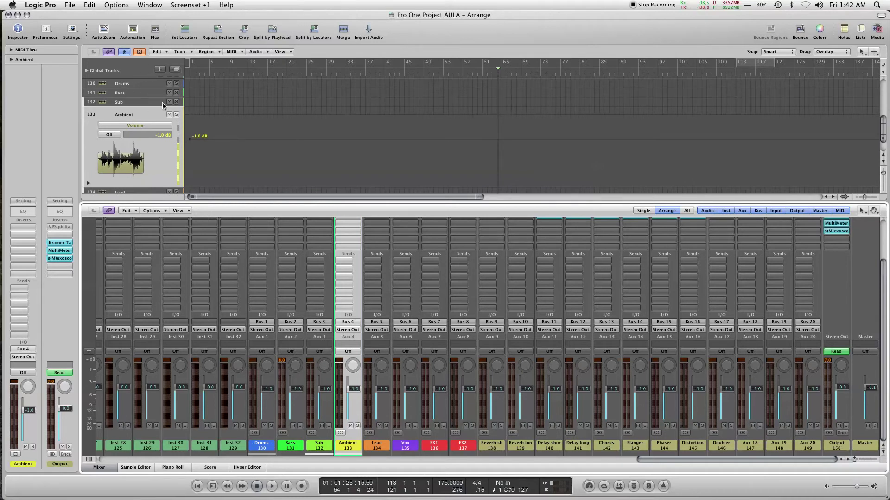
{"action": "left_click", "coordinate": [258, 448]}
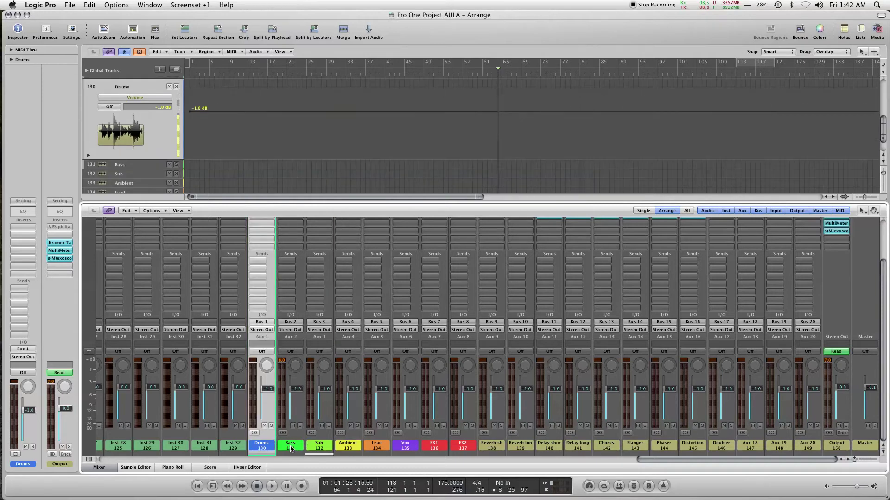
{"action": "key", "text": "Down"}
{"action": "key", "text": "Down"}
{"action": "key", "text": "Down"}
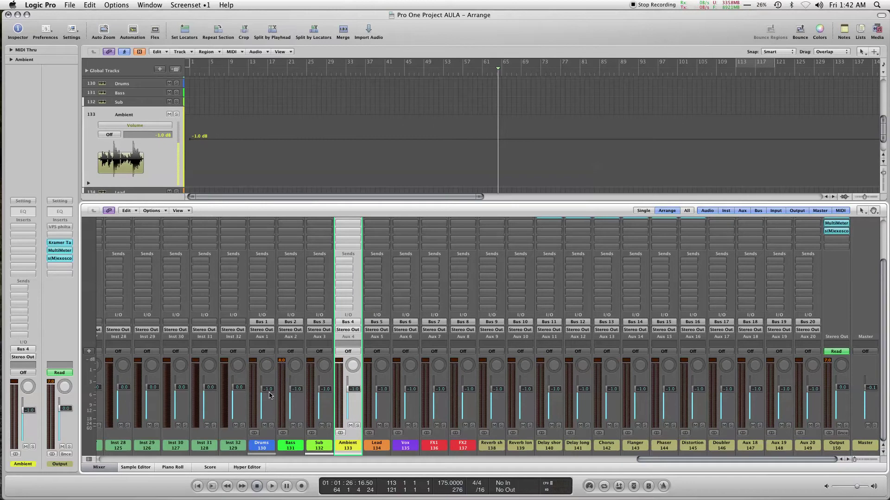
Step: Toggle mute on and off for the Drums bus and the Ambient bus
{"action": "left_click", "coordinate": [264, 426]}
{"action": "left_click", "coordinate": [264, 426]}
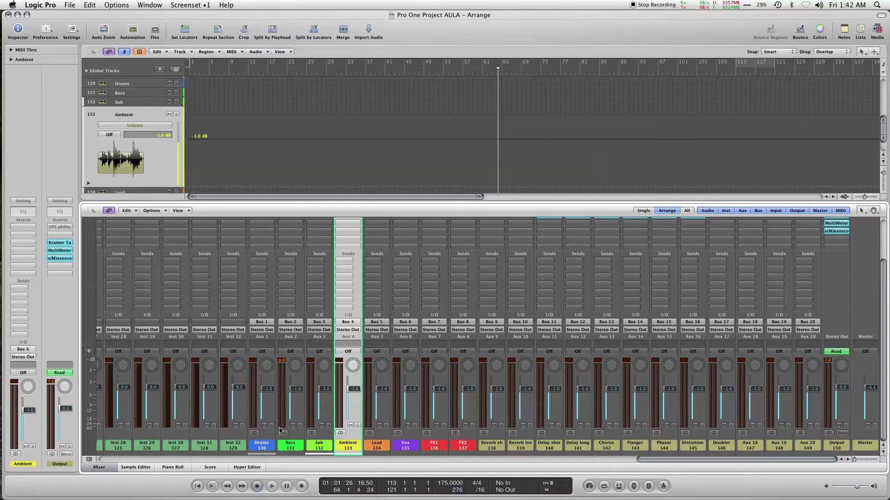
{"action": "left_click", "coordinate": [351, 425]}
{"action": "left_click", "coordinate": [351, 425]}
Step: Toggle solo on and off for the Drums, Bass, Sub and Ambient buses in turn
{"action": "left_click", "coordinate": [271, 425]}
{"action": "left_click", "coordinate": [272, 426]}
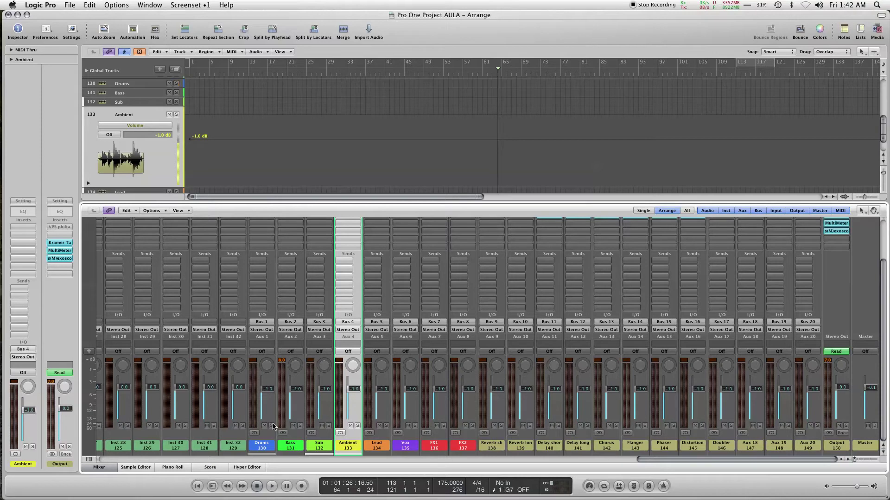
{"action": "left_click", "coordinate": [301, 425]}
{"action": "left_click", "coordinate": [300, 426]}
{"action": "left_click", "coordinate": [329, 425]}
{"action": "left_click", "coordinate": [329, 425]}
{"action": "left_click", "coordinate": [357, 425]}
{"action": "left_click", "coordinate": [357, 426]}
Step: Select the Reverb short return, reveal the Mixer's insert slots, and open its RVerb plug-in beside the return strips
{"action": "left_click", "coordinate": [497, 448]}
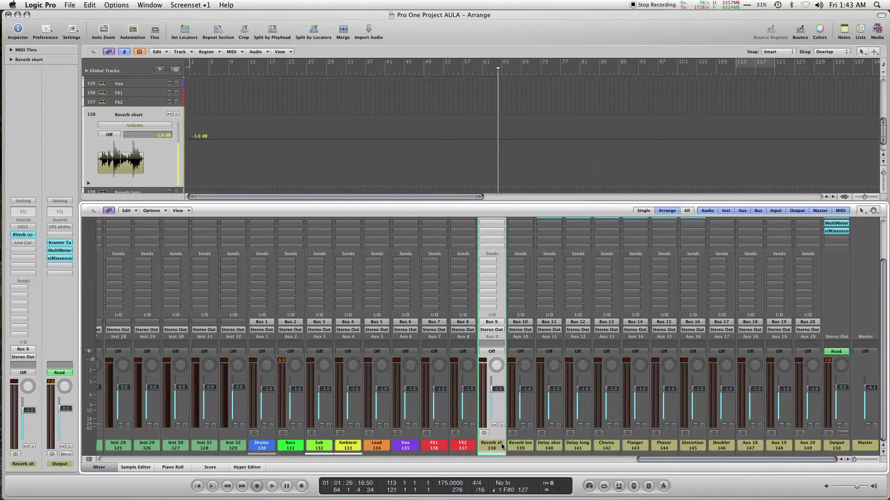
{"action": "scroll", "coordinate": [678, 237], "scroll_direction": "up", "scroll_amount": 1}
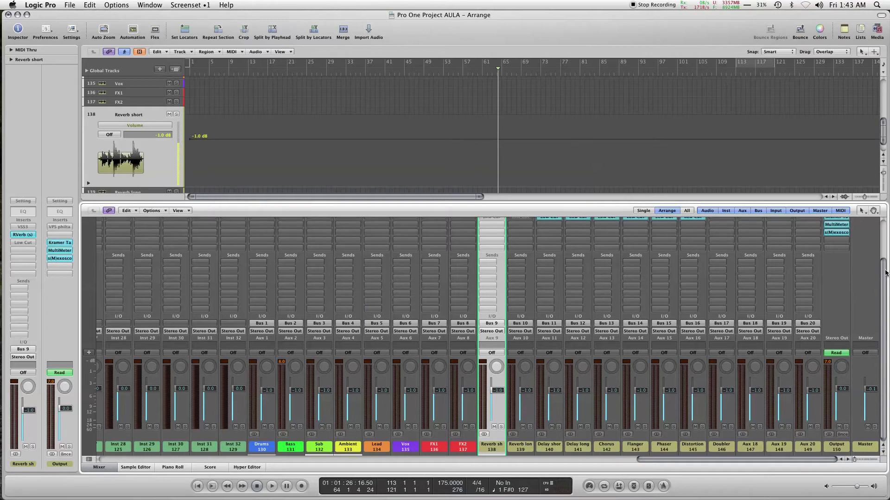
{"action": "left_click_drag", "start_coordinate": [463, 202], "coordinate": [466, 177]}
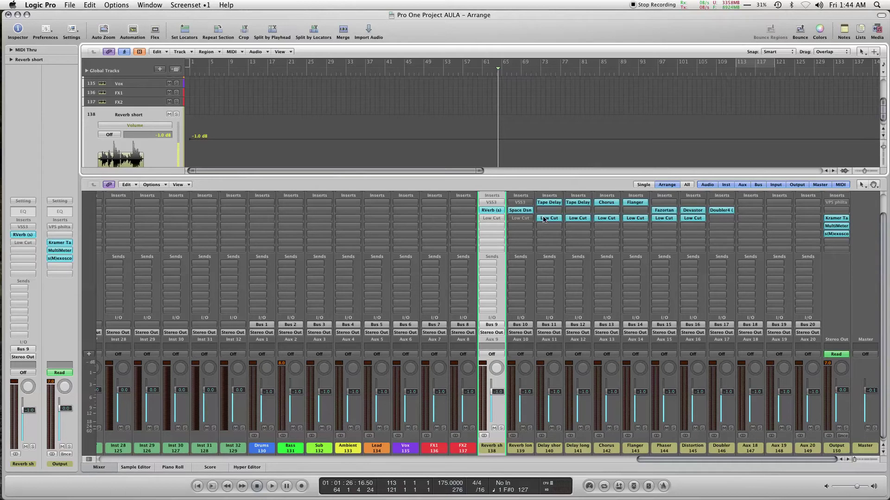
{"action": "left_click", "coordinate": [494, 211]}
{"action": "left_click_drag", "start_coordinate": [243, 38], "coordinate": [391, 178]}
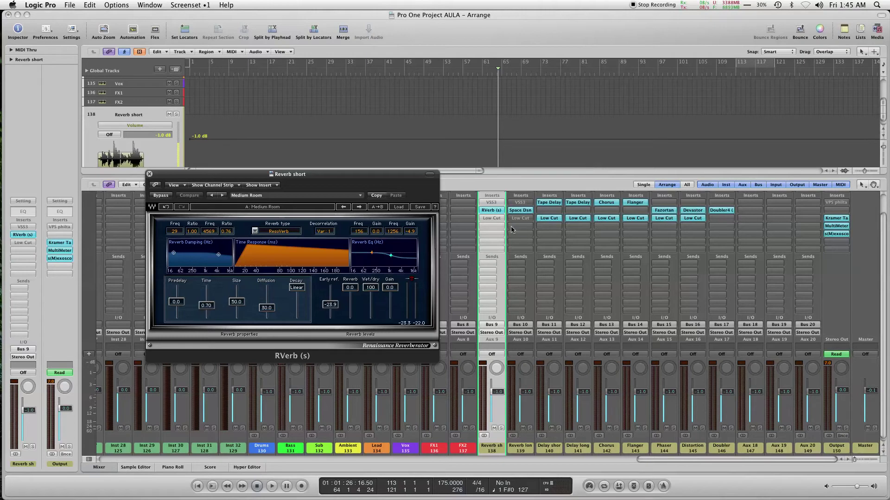
Step: Insert a Channel EQ in the first slot of the FX2 bus and close its window
{"action": "left_click", "coordinate": [461, 206]}
{"action": "mouse_move", "coordinate": [495, 242]}
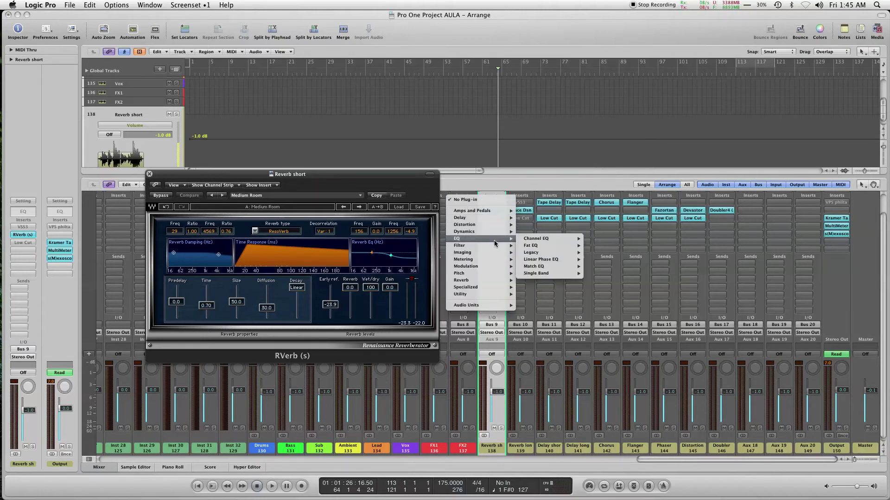
{"action": "mouse_move", "coordinate": [545, 240]}
{"action": "left_click", "coordinate": [594, 240]}
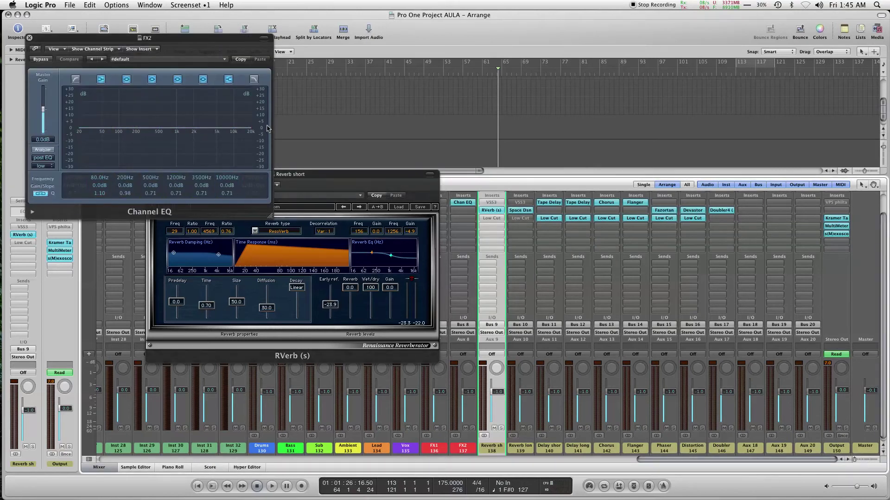
{"action": "left_click", "coordinate": [30, 38]}
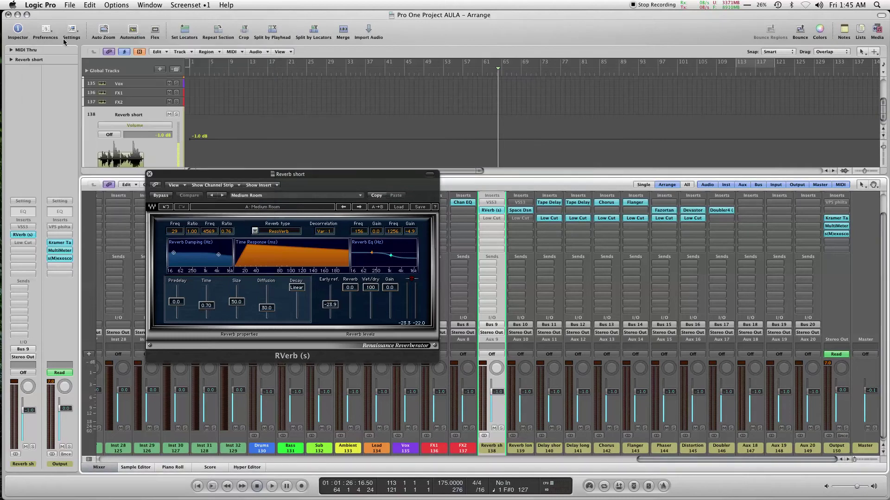
Step: Replace the Channel EQ on the FX2 bus with a Compressor and close its window
{"action": "left_click", "coordinate": [457, 204]}
{"action": "mouse_move", "coordinate": [516, 246]}
{"action": "mouse_move", "coordinate": [551, 253]}
{"action": "left_click", "coordinate": [607, 253]}
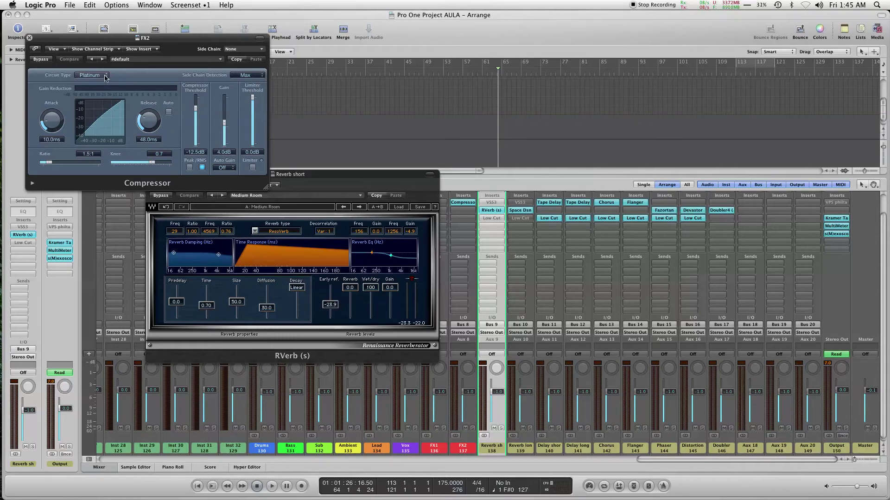
{"action": "left_click", "coordinate": [29, 38]}
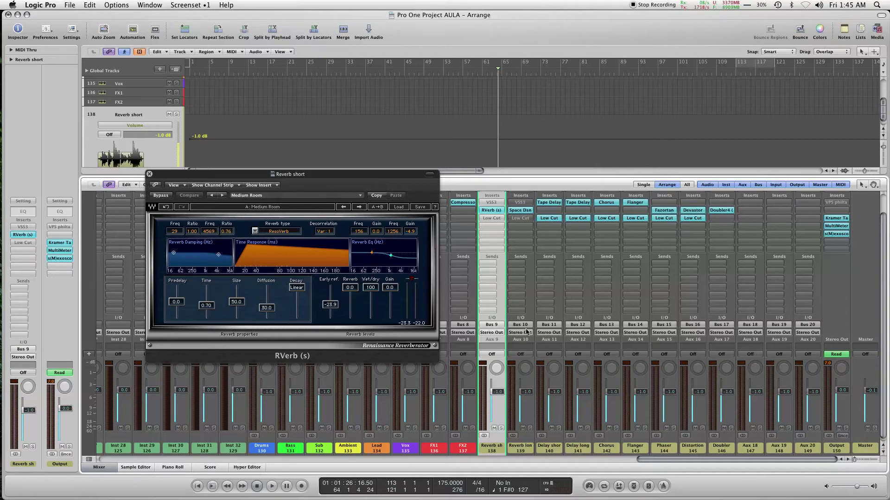
Step: Reopen the Compressor on the FX2 bus and remove it from the insert slot
{"action": "left_click", "coordinate": [461, 205]}
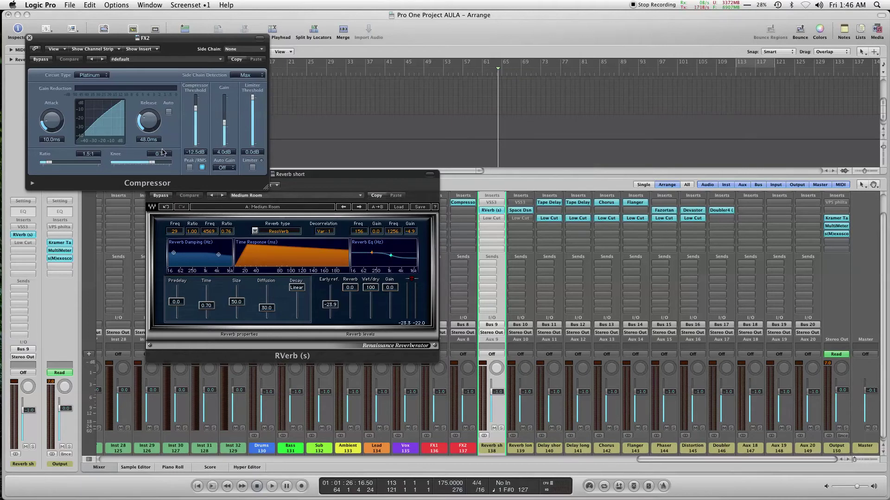
{"action": "left_click", "coordinate": [467, 207]}
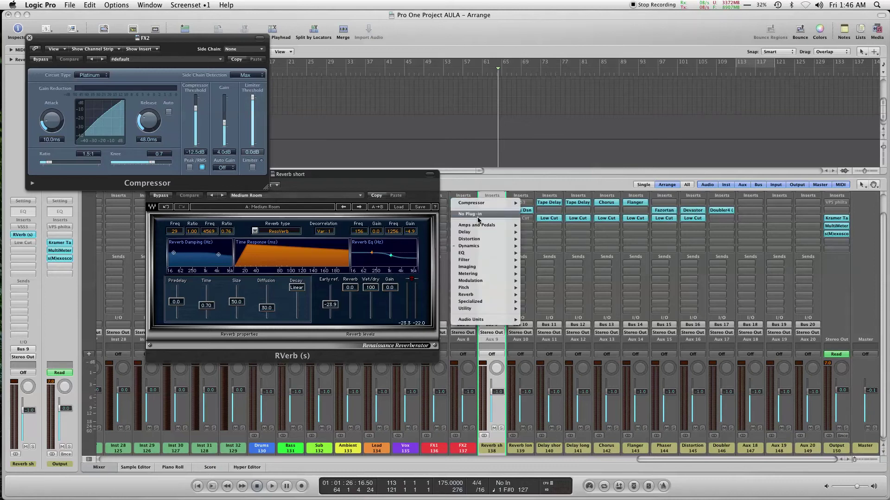
{"action": "left_click", "coordinate": [479, 216]}
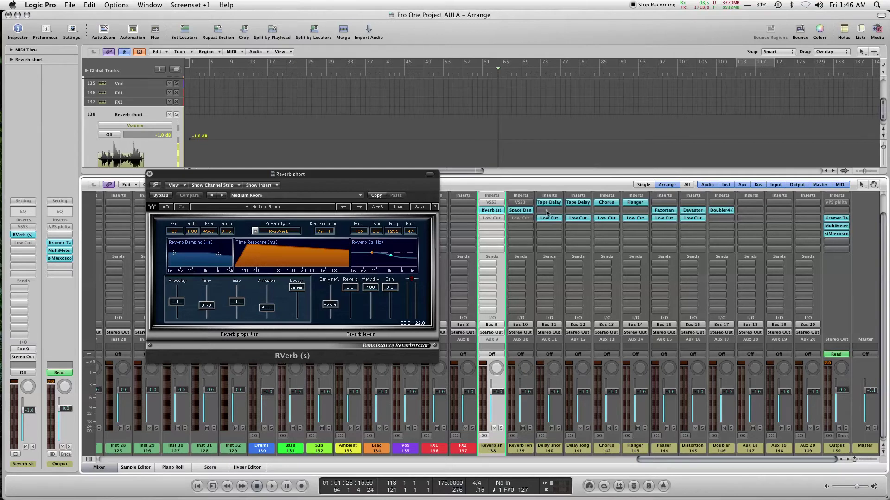
Step: Open the Chorus return's Chorus plug-in, select the Bass track in the arrangement, and place the plug-in window over the Mixer
{"action": "left_click", "coordinate": [606, 202]}
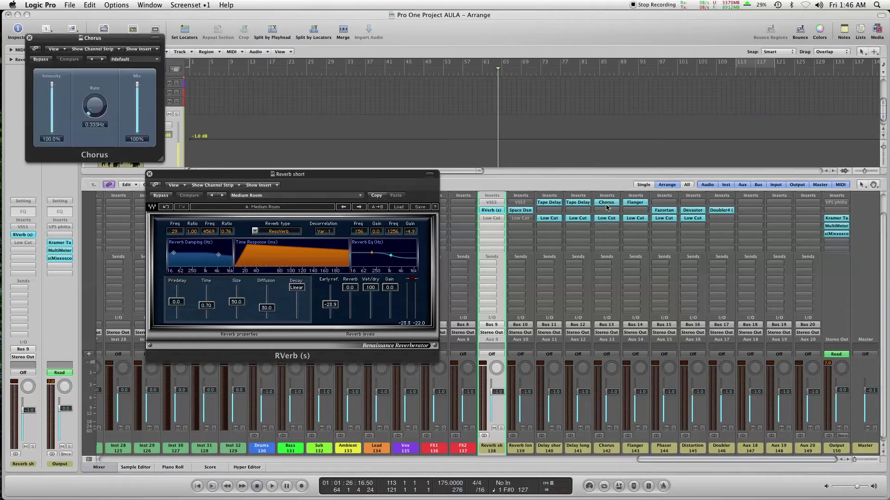
{"action": "left_click_drag", "start_coordinate": [129, 40], "coordinate": [324, 78]}
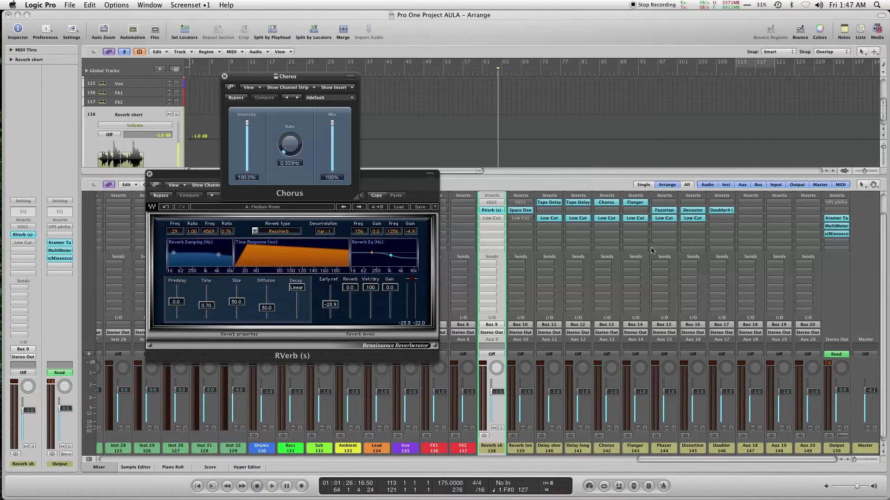
{"action": "scroll", "coordinate": [197, 103], "scroll_direction": "up", "scroll_amount": 15}
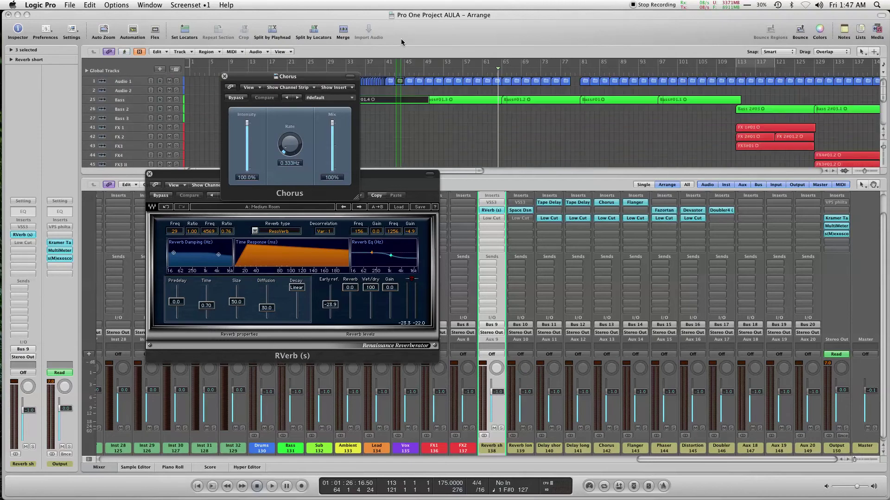
{"action": "left_click", "coordinate": [121, 101]}
{"action": "left_click_drag", "start_coordinate": [252, 80], "coordinate": [112, 185]}
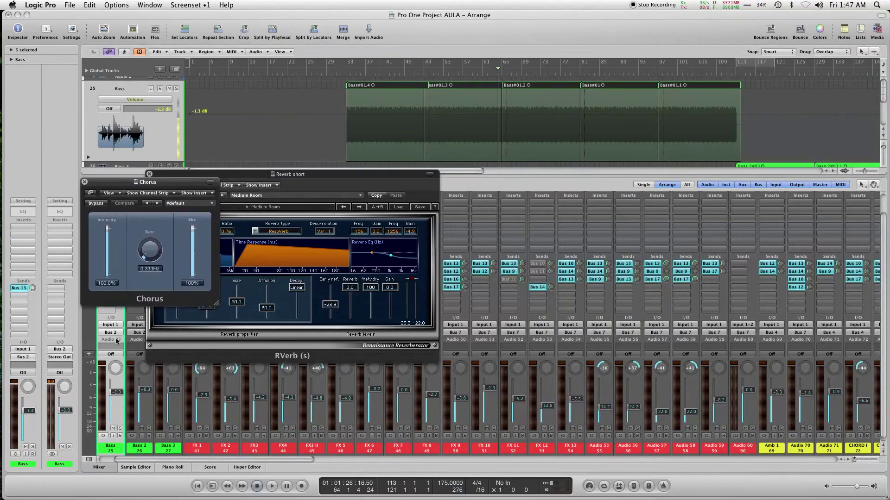
Step: Solo and play the Bass track, and close the Chorus and Reverb short plug-in windows
{"action": "left_click", "coordinate": [119, 428]}
{"action": "key", "text": "space"}
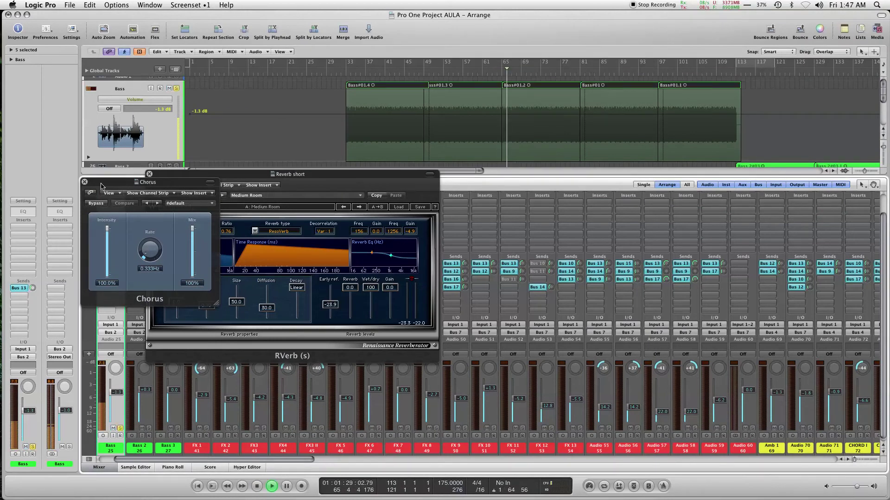
{"action": "left_click", "coordinate": [85, 182]}
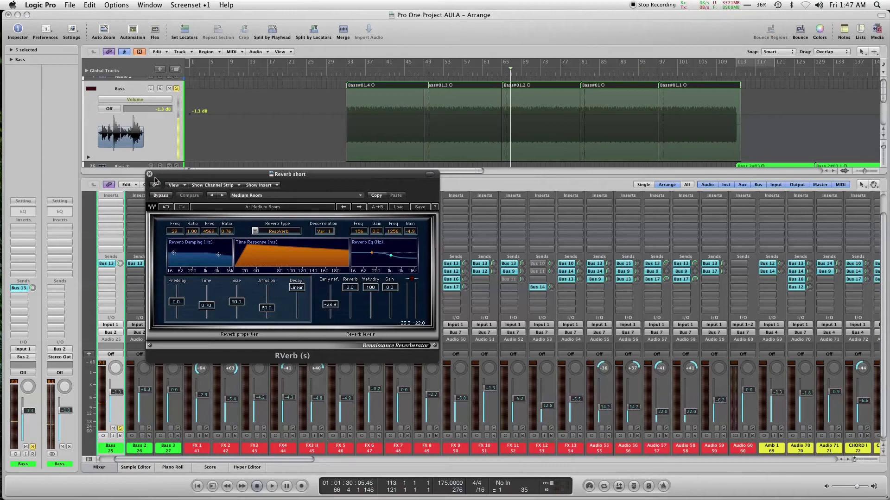
{"action": "left_click", "coordinate": [149, 174]}
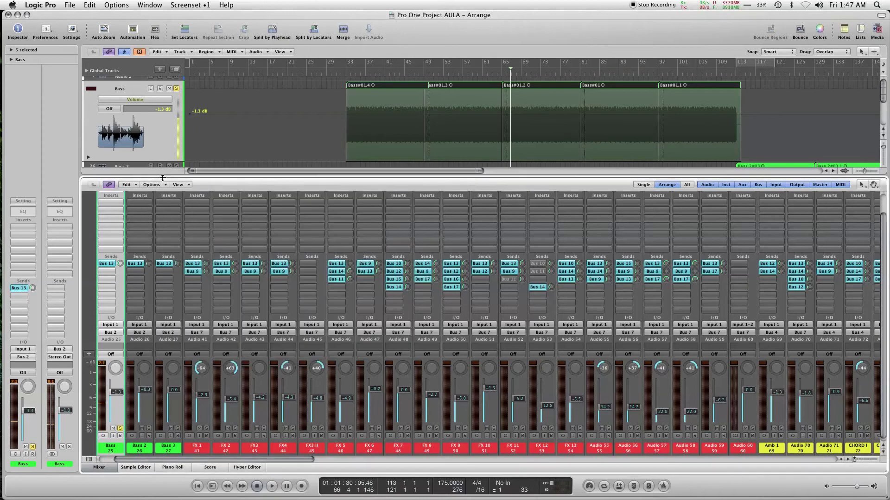
Step: Toggle the Bass track's Bus 13 send during playback to compare the sound, leave the send bypassed, and stop playback
{"action": "left_click", "coordinate": [112, 264]}
{"action": "key", "text": "space"}
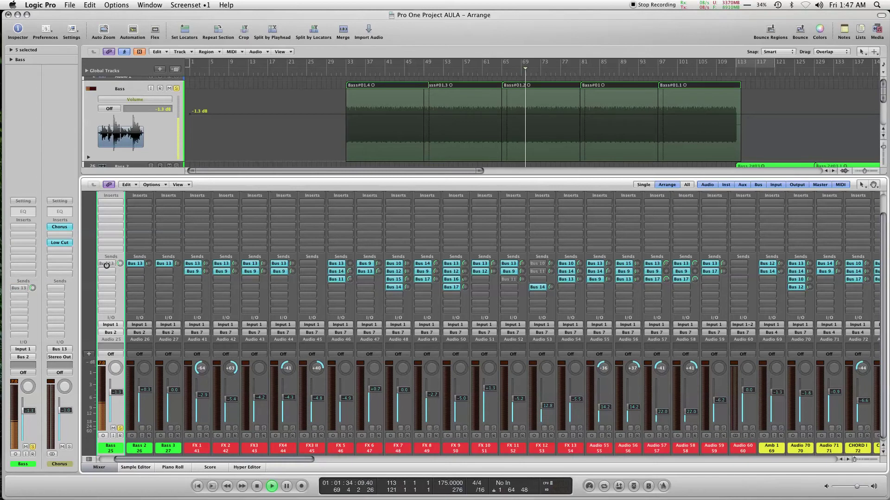
{"action": "left_click", "coordinate": [107, 265]}
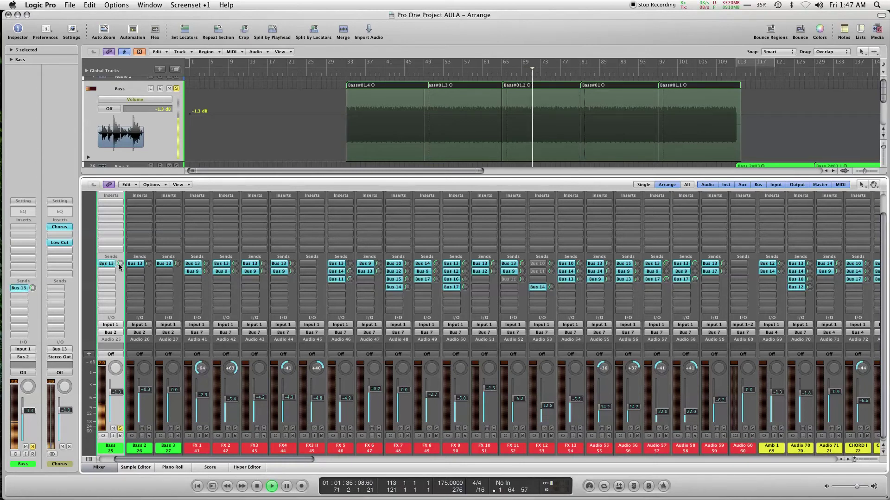
{"action": "left_click_drag", "start_coordinate": [119, 266], "coordinate": [82, 288]}
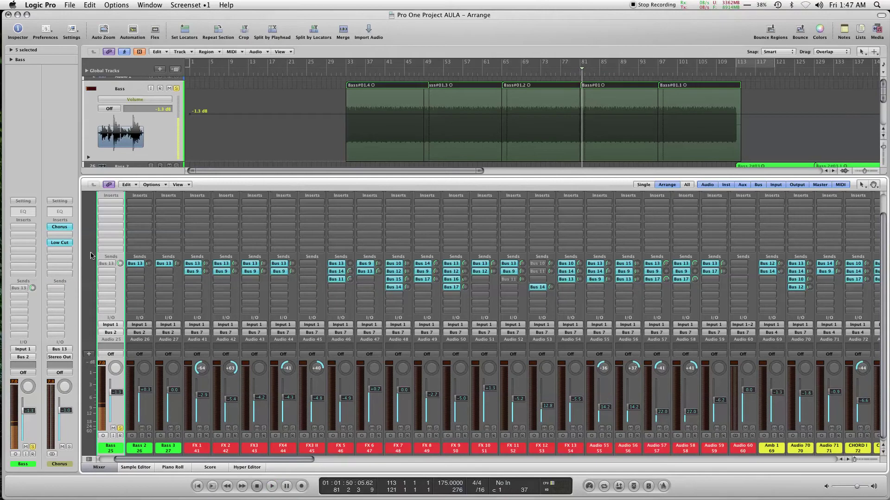
{"action": "key", "text": "space"}
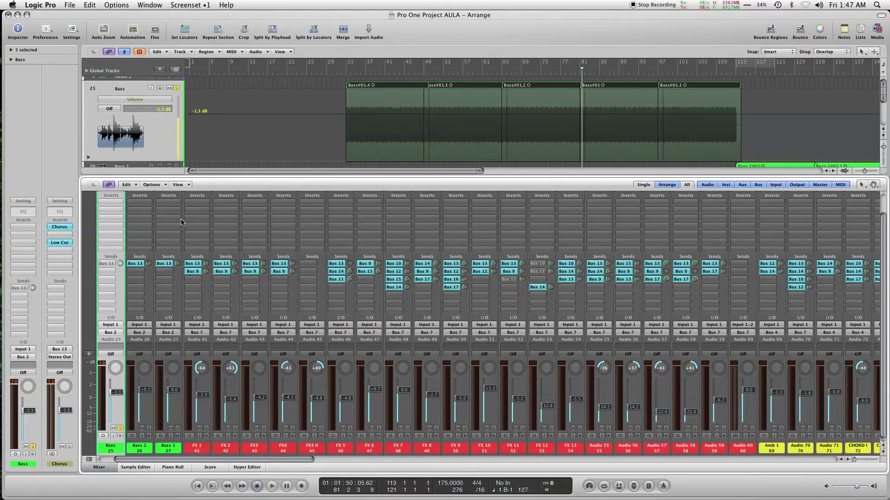
Step: Solo the Inst 1 channel in the Mixer and open its Vienna Instruments plug-in
{"action": "left_click_drag", "start_coordinate": [225, 460], "coordinate": [527, 440]}
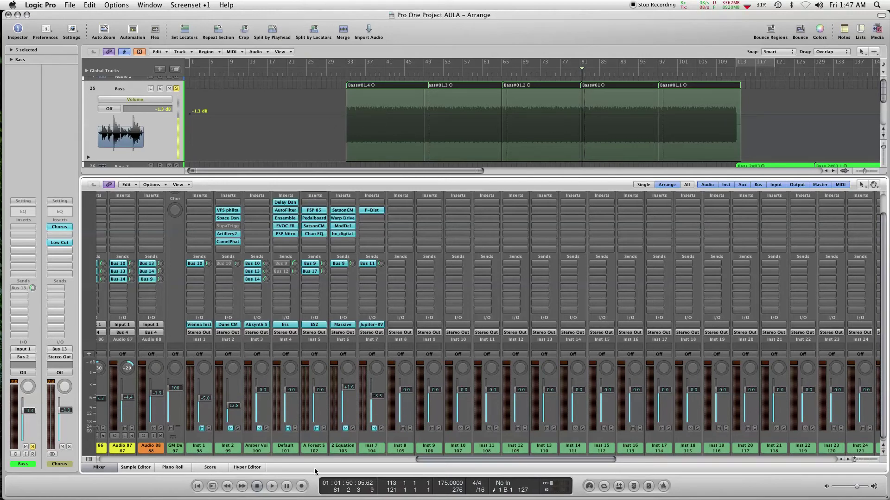
{"action": "left_click_drag", "start_coordinate": [431, 459], "coordinate": [748, 439]}
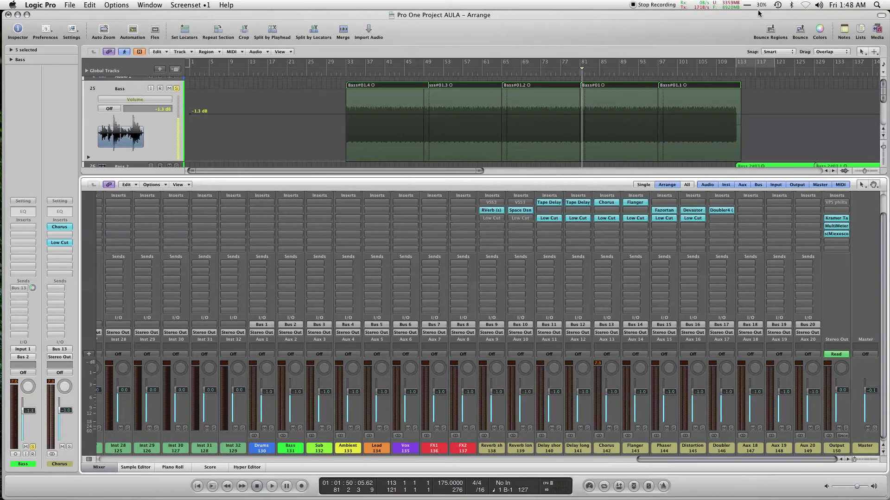
{"action": "left_click_drag", "start_coordinate": [666, 463], "coordinate": [367, 451]}
{"action": "left_click", "coordinate": [522, 429]}
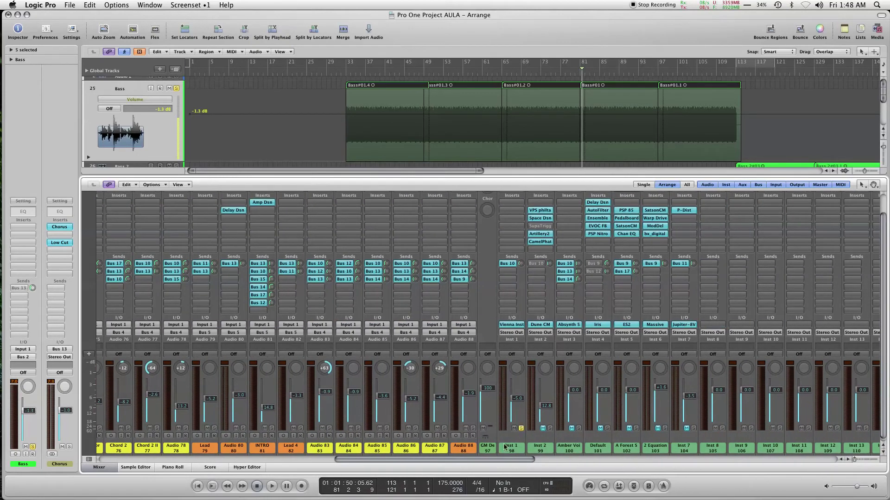
{"action": "mouse_move", "coordinate": [883, 96]}
{"action": "left_mouse_down"}
{"action": "mouse_move", "coordinate": [883, 116]}
{"action": "mouse_move", "coordinate": [882, 81]}
{"action": "left_mouse_up"}
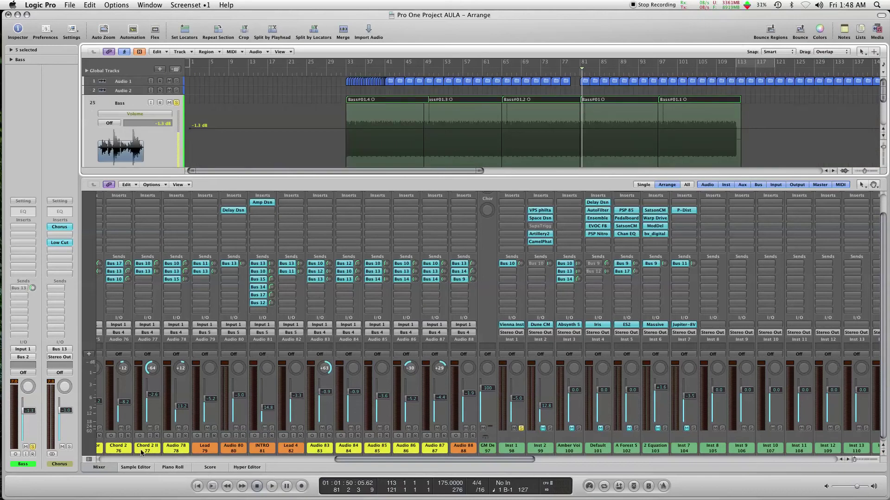
{"action": "left_click", "coordinate": [513, 324]}
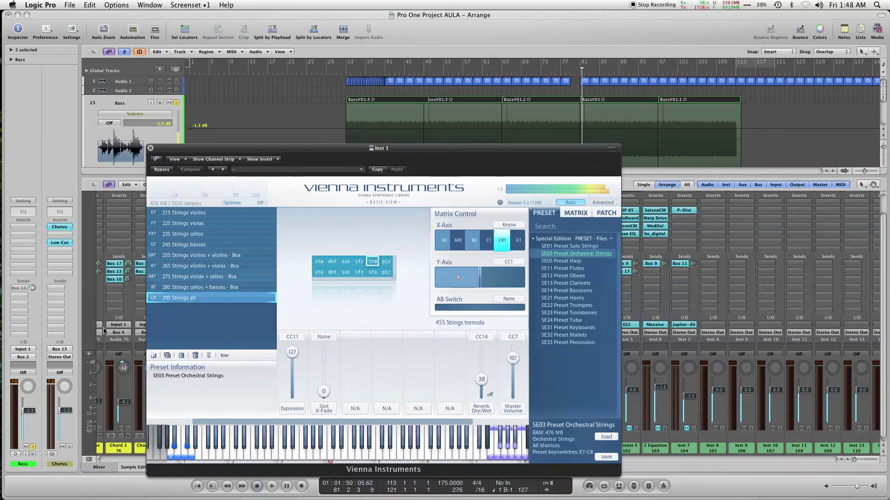
Step: Hide the Mixer, move the Vienna Instruments window out of the way, and select the Inst 1 track in the arrangement
{"action": "left_click", "coordinate": [103, 467]}
{"action": "left_click_drag", "start_coordinate": [307, 153], "coordinate": [889, 169]}
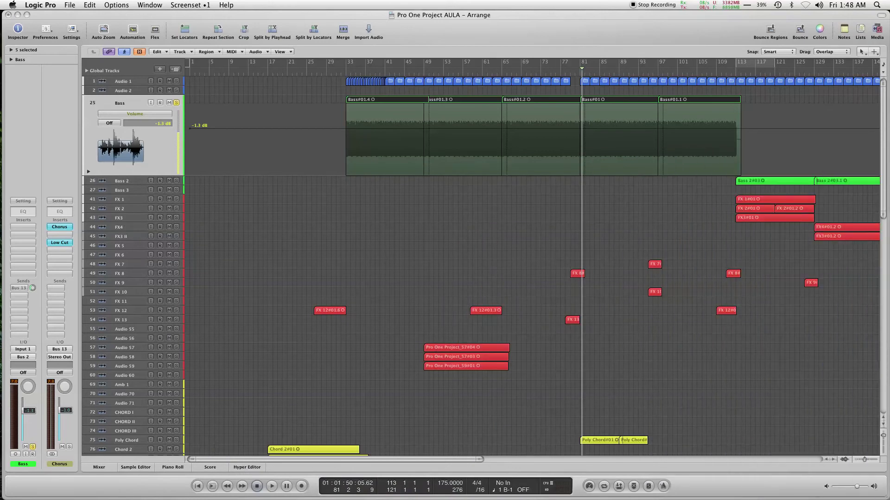
{"action": "scroll", "coordinate": [882, 138], "scroll_direction": "down", "scroll_amount": 15}
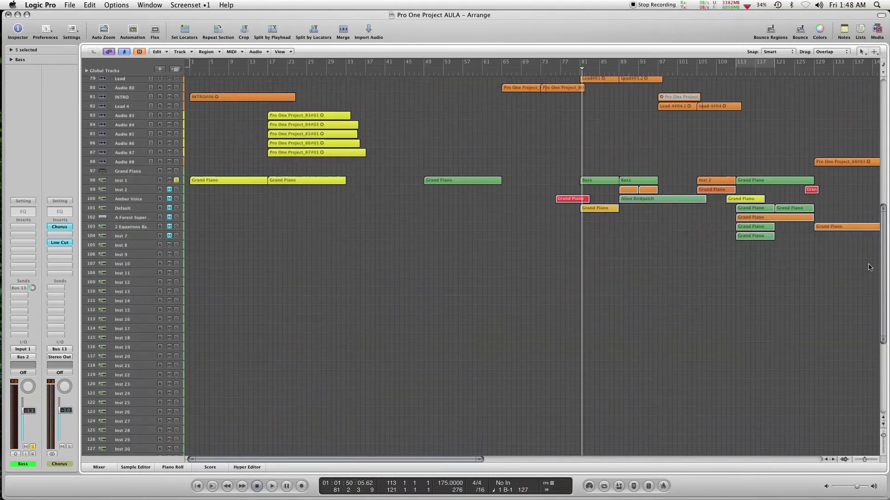
{"action": "scroll", "coordinate": [855, 222], "scroll_direction": "up", "scroll_amount": 7}
{"action": "scroll", "coordinate": [834, 218], "scroll_direction": "down", "scroll_amount": 5}
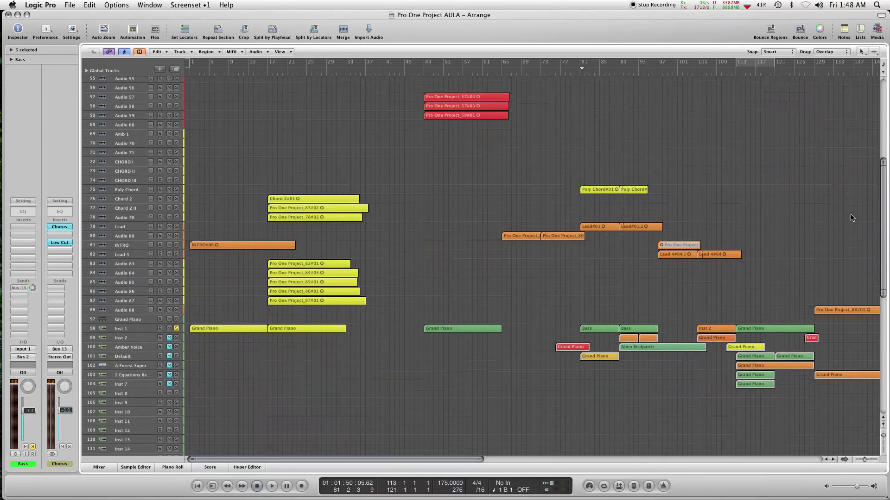
{"action": "left_click", "coordinate": [121, 329]}
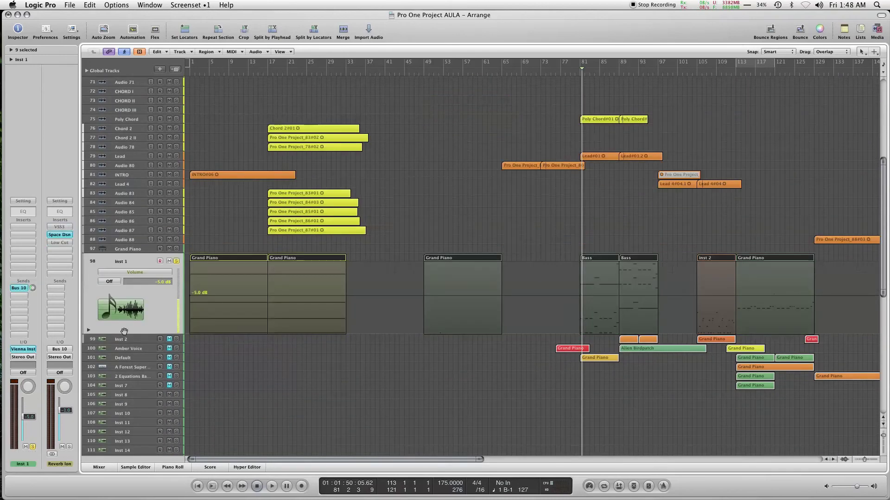
Step: Open the first Bass region of Inst 1 in the Piano Roll and add the second Bass region so both fit in view
{"action": "left_click", "coordinate": [602, 264]}
{"action": "double_click", "coordinate": [603, 264]}
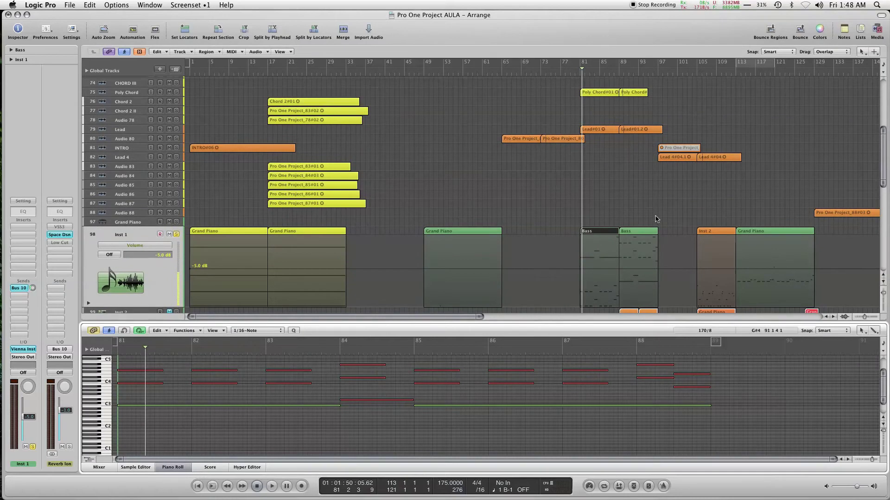
{"action": "left_click", "coordinate": [654, 234], "text": "shift"}
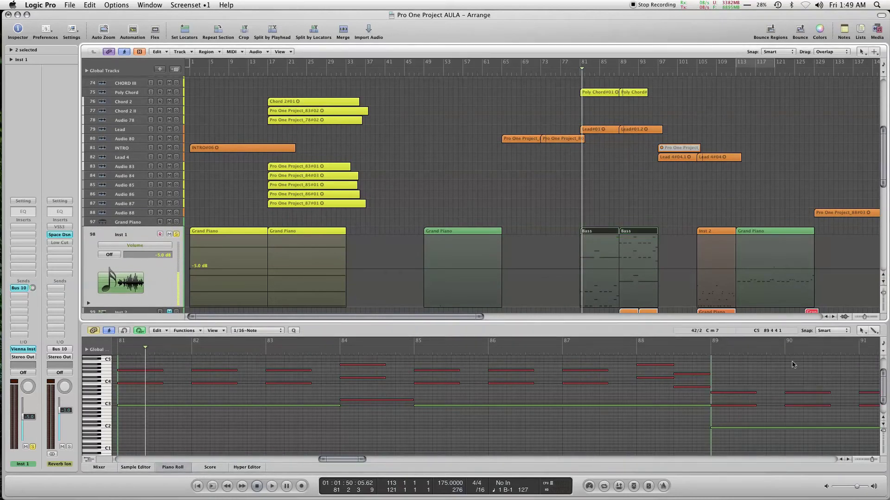
{"action": "left_click_drag", "start_coordinate": [364, 459], "coordinate": [388, 460]}
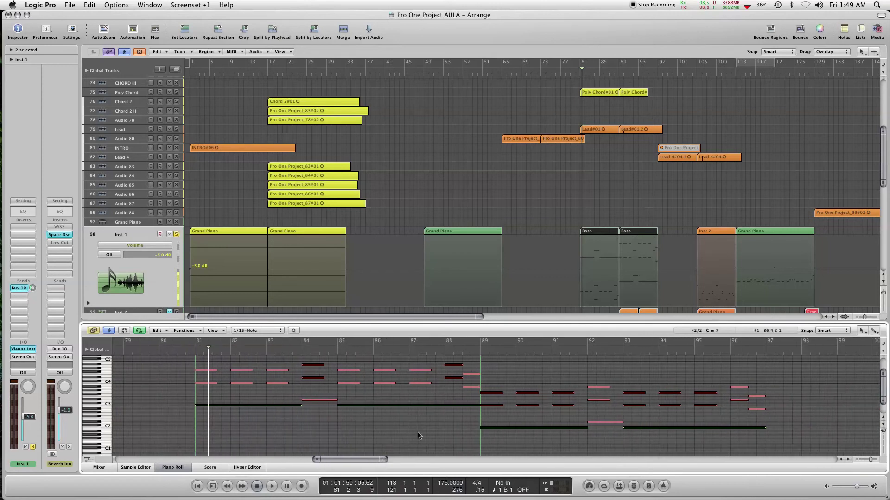
Step: Reopen Inst 1's Vienna Instruments window, place it above the Piano Roll, and play the Bass regions from just before bar 81
{"action": "left_click", "coordinate": [187, 350]}
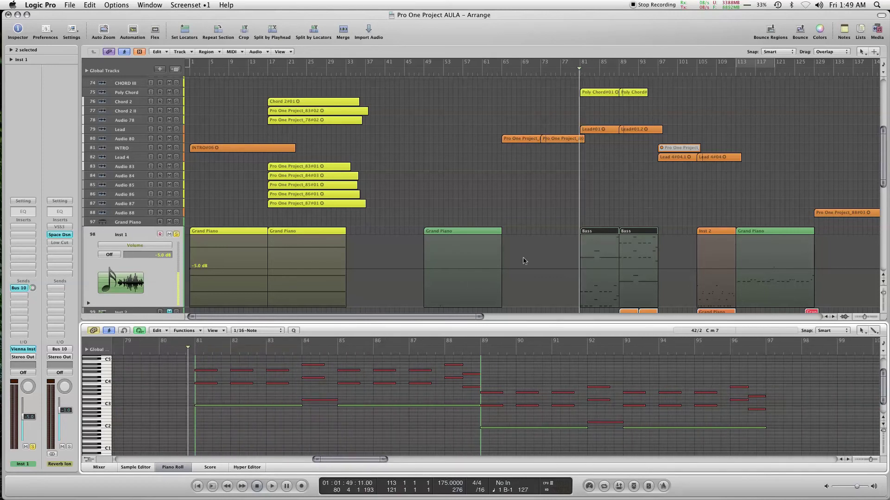
{"action": "left_click", "coordinate": [23, 349]}
{"action": "left_click_drag", "start_coordinate": [644, 135], "coordinate": [370, 16]}
{"action": "key", "text": "space"}
{"action": "key", "text": "space"}
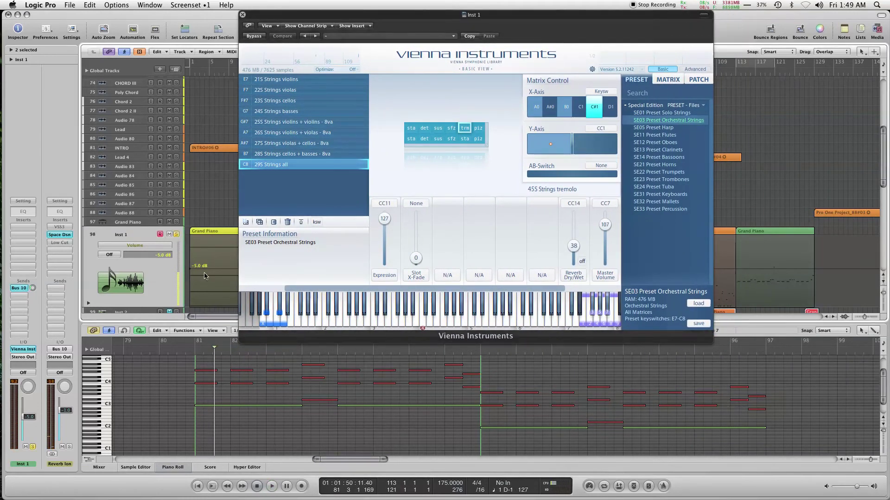
{"action": "left_click", "coordinate": [188, 351]}
{"action": "key", "text": "space"}
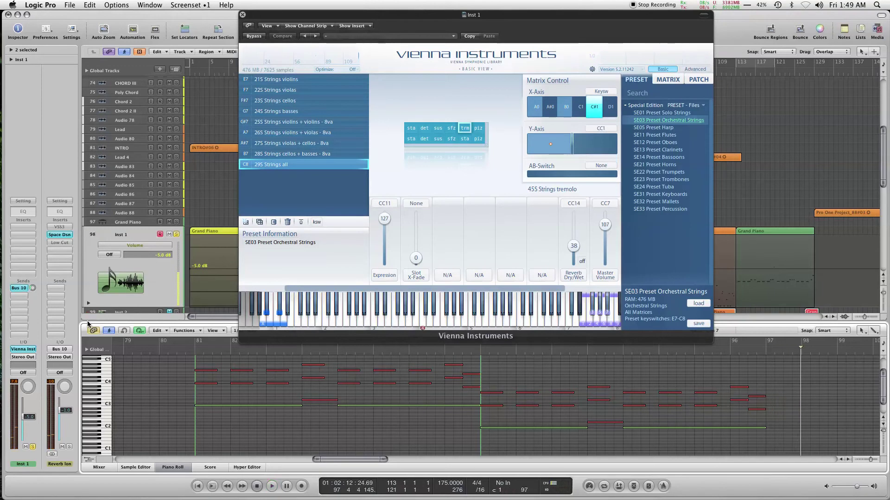
Step: Toggle the Bus 10 send on Inst 1 and play from just before bar 81 to compare the strings with and without reverb
{"action": "left_click", "coordinate": [20, 288]}
{"action": "left_click", "coordinate": [21, 288]}
{"action": "left_click", "coordinate": [194, 341]}
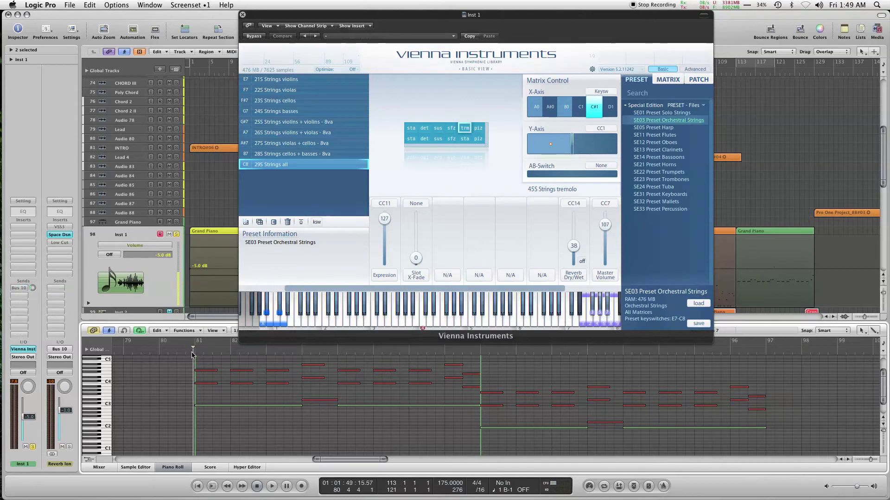
{"action": "key", "text": "space"}
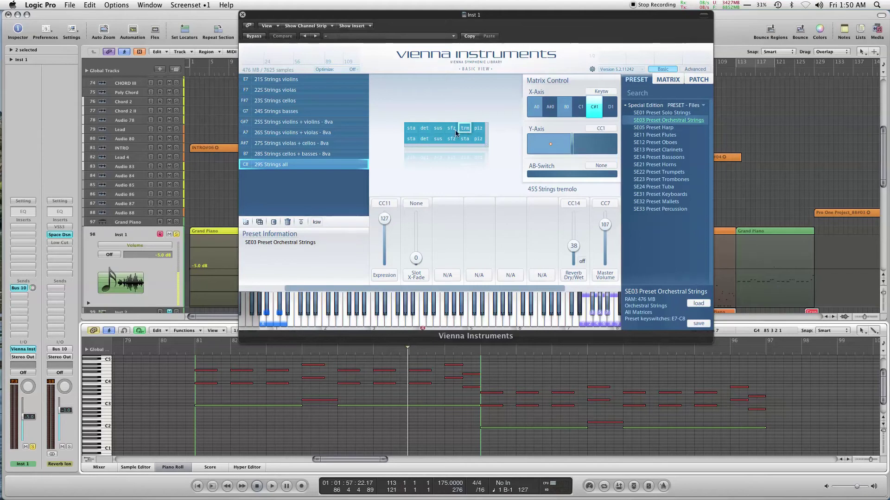
Step: Switch Vienna Instruments to the staccato articulation and audition the Bass regions from just before bar 81
{"action": "left_click", "coordinate": [187, 351]}
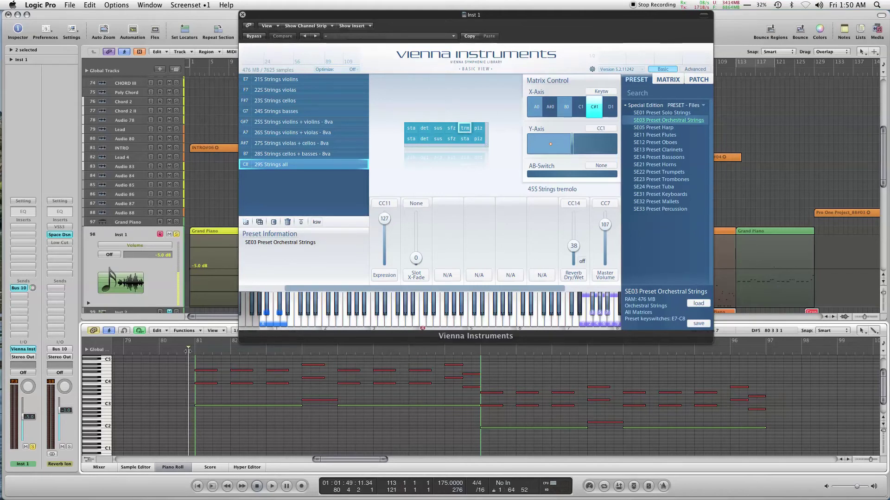
{"action": "left_click", "coordinate": [411, 129]}
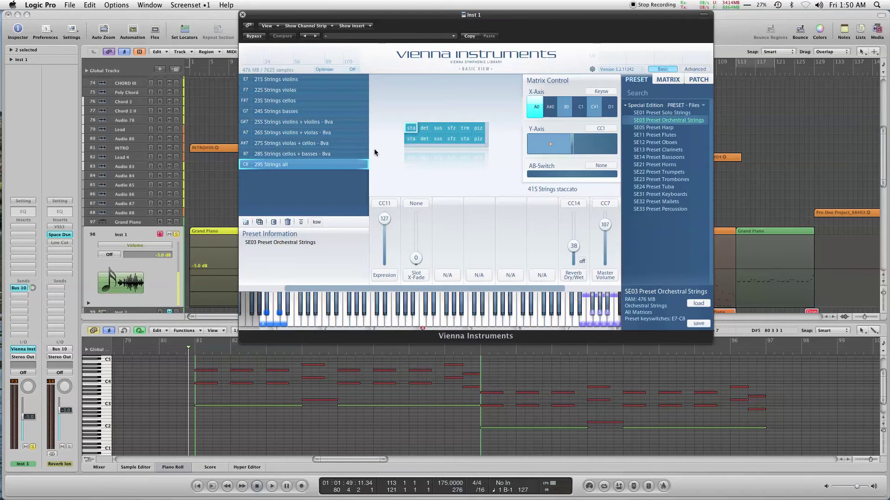
{"action": "key", "text": "space"}
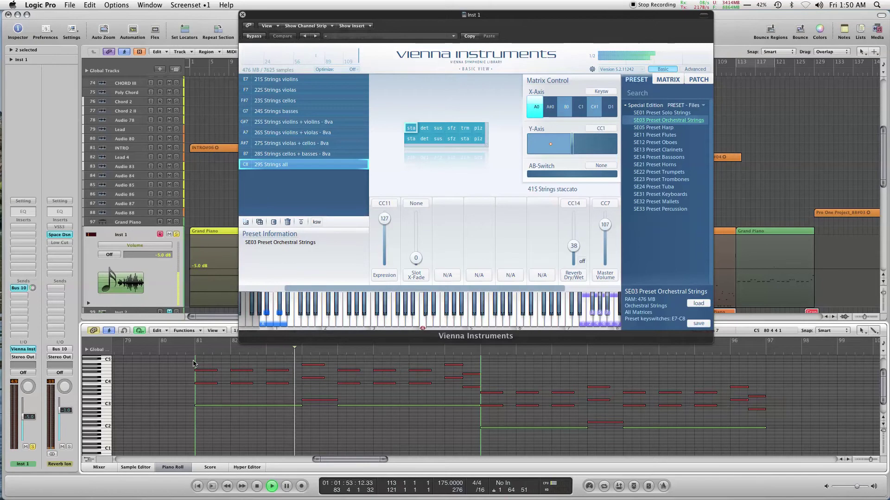
{"action": "key", "text": "space"}
Step: Switch Vienna Instruments to the detache articulation and audition the Bass regions from just before bar 81 and again from about bar 88
{"action": "left_click", "coordinate": [279, 309]}
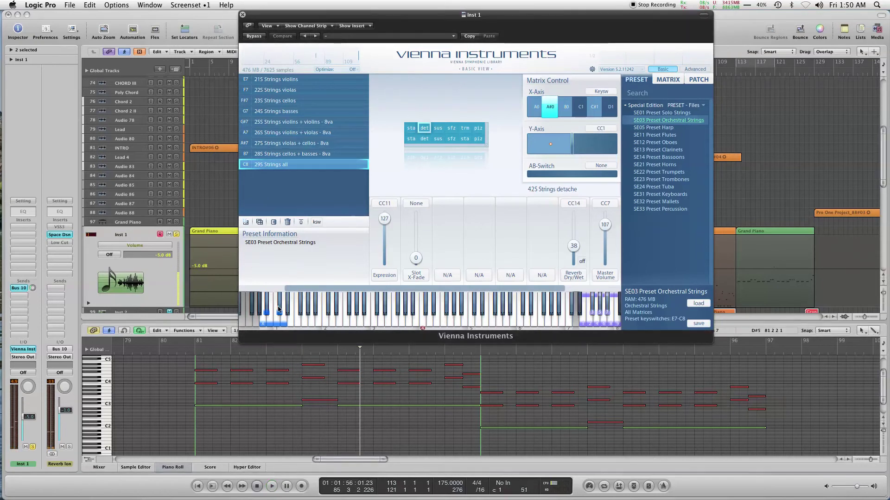
{"action": "double_click", "coordinate": [190, 352]}
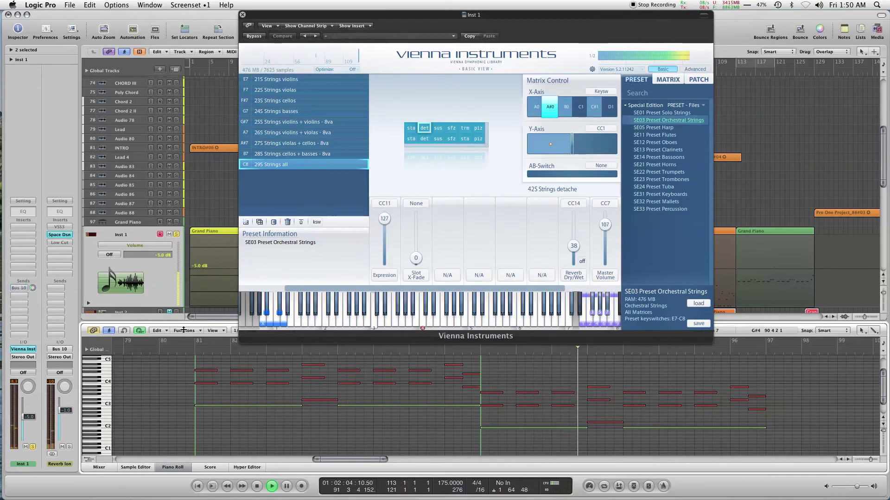
{"action": "key", "text": "space"}
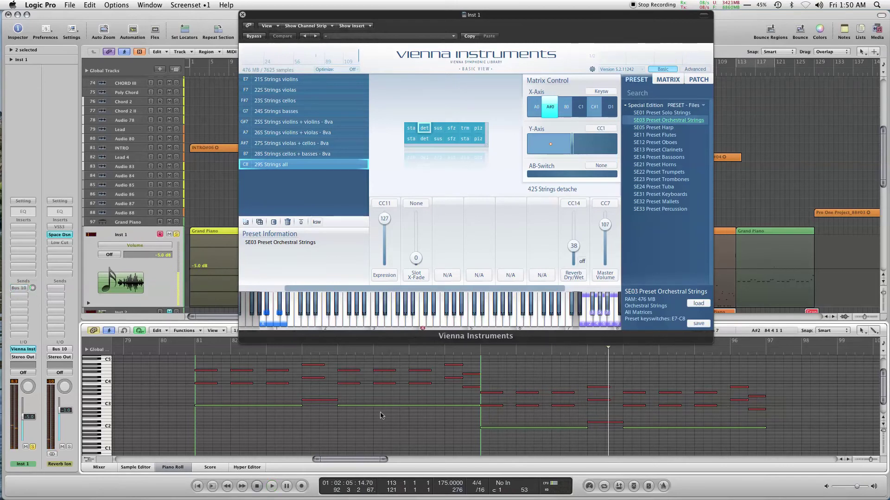
{"action": "double_click", "coordinate": [472, 351]}
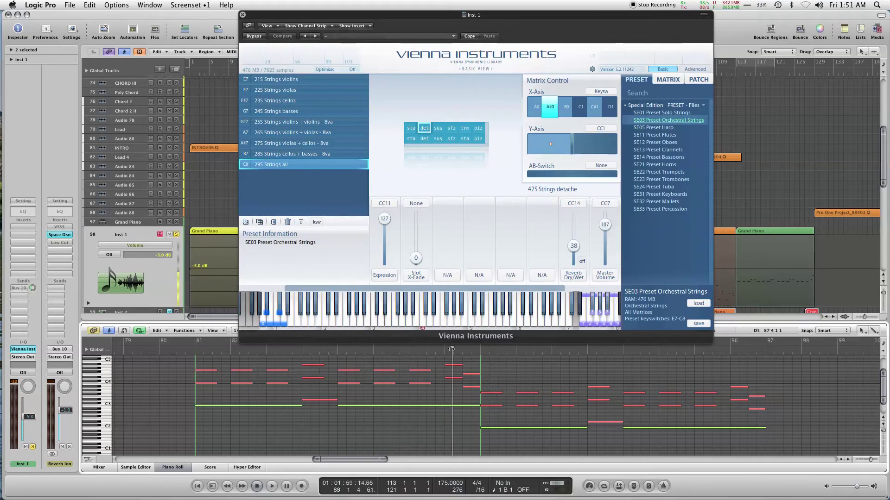
{"action": "key", "text": "space"}
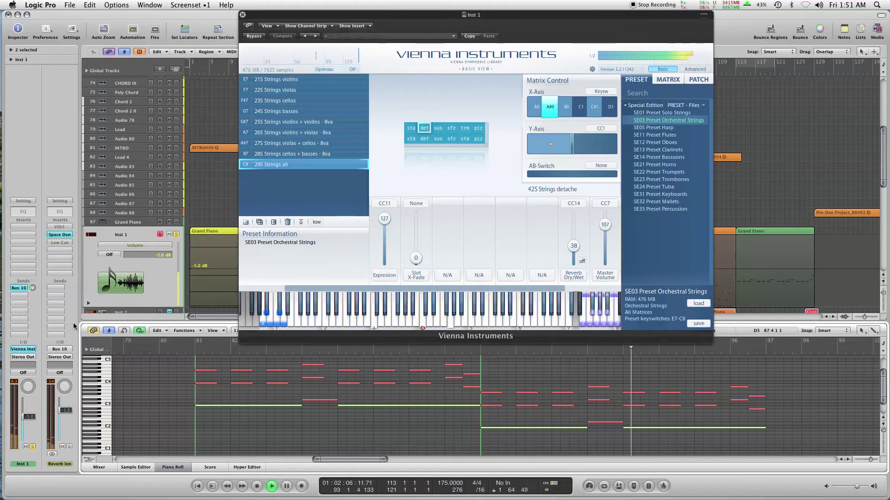
{"action": "key", "text": "space"}
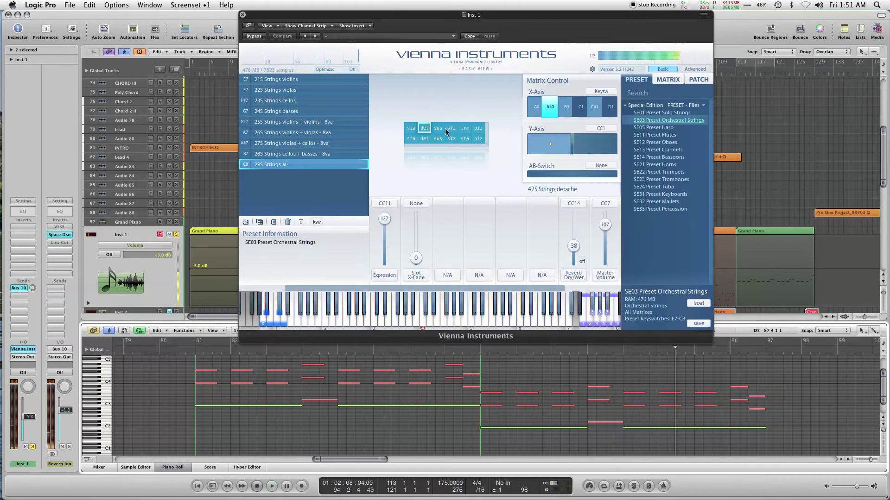
Step: Switch Vienna Instruments to the sustain articulation and play the Bass regions from just before bar 81
{"action": "left_click", "coordinate": [437, 128]}
{"action": "left_click", "coordinate": [189, 350]}
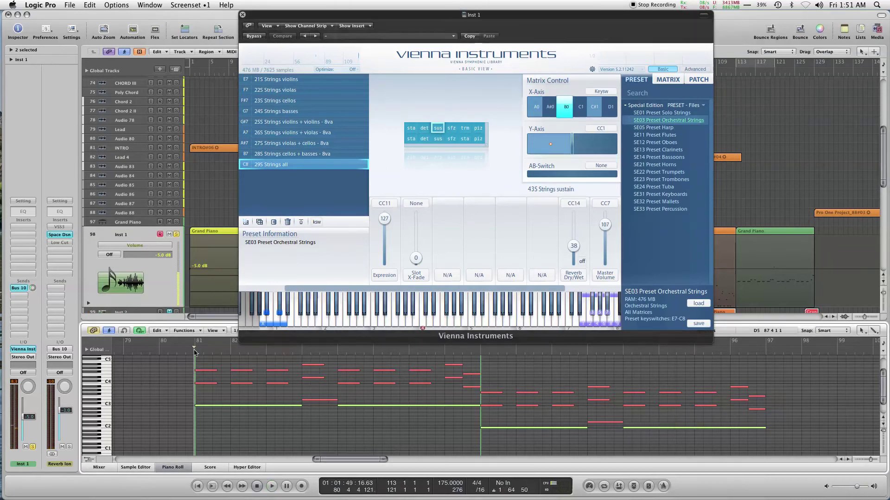
{"action": "key", "text": "space"}
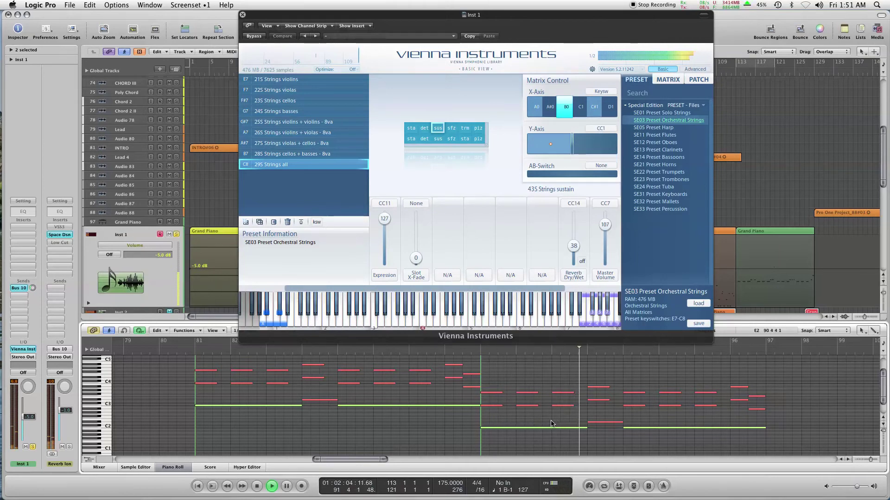
Step: Audition the sforzato, tremolo and pizzicato articulations of the 29S Strings all matrix, playing the Bass regions from bar 81
{"action": "left_click", "coordinate": [443, 141]}
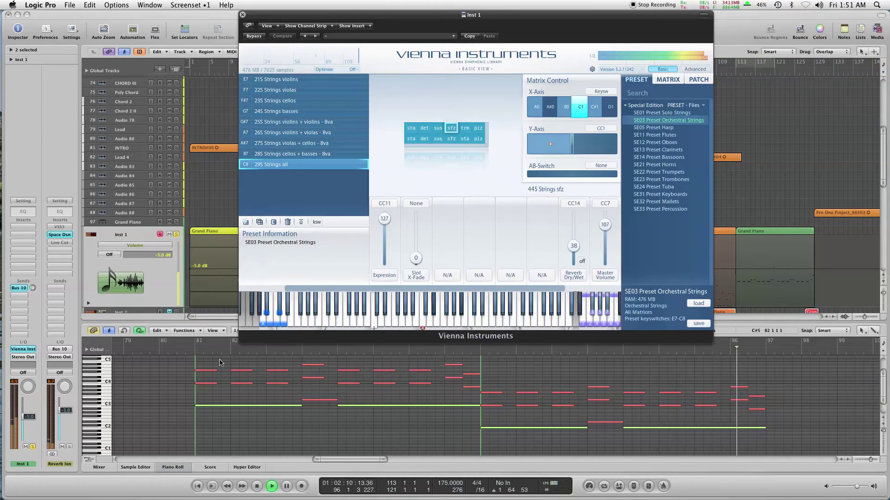
{"action": "left_click", "coordinate": [195, 343]}
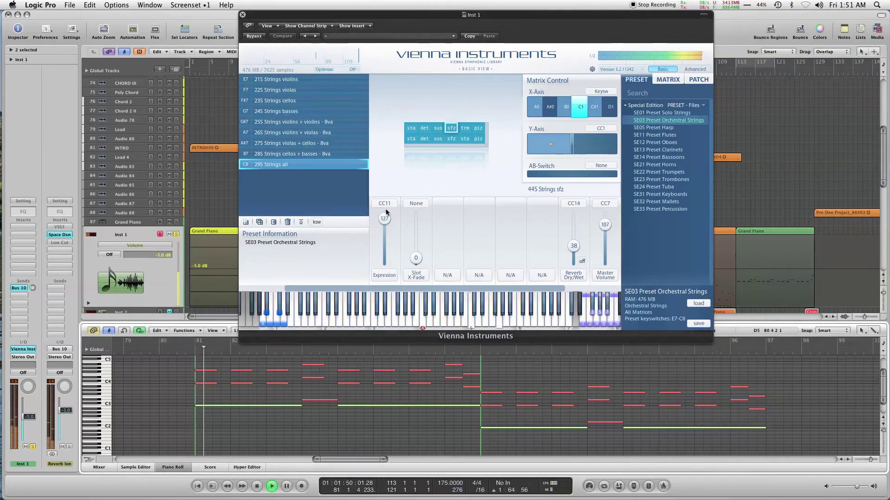
{"action": "left_click", "coordinate": [466, 127]}
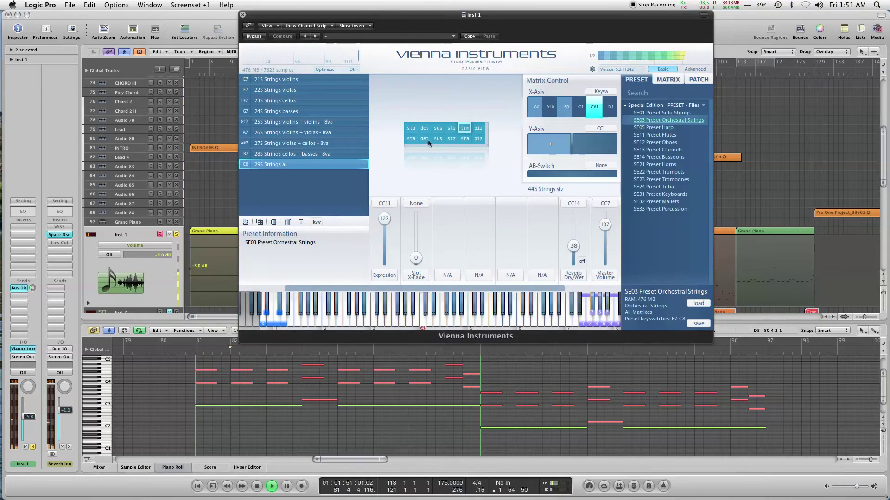
{"action": "left_click", "coordinate": [479, 129]}
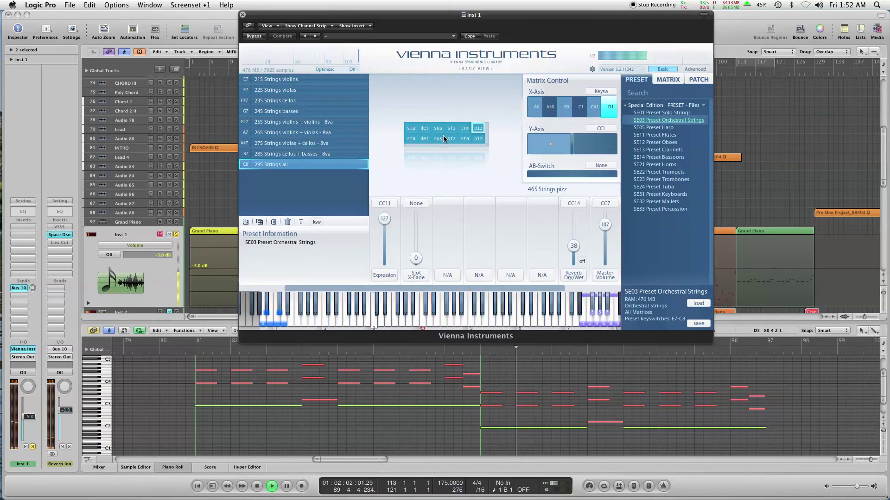
{"action": "left_click", "coordinate": [476, 139]}
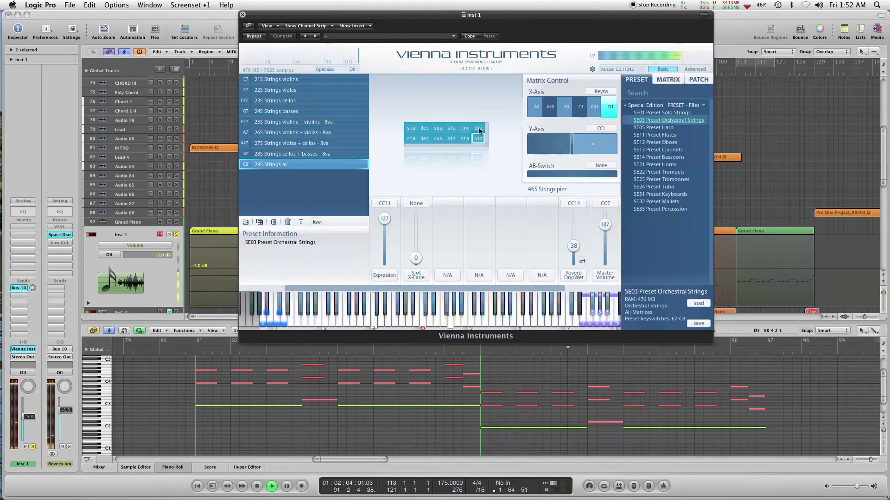
Step: Try the 25S Strings violins + violins and 23S Strings cellos matrices, auditioning the cellos up to the tremolo articulation from just before bar 81
{"action": "left_click", "coordinate": [298, 123]}
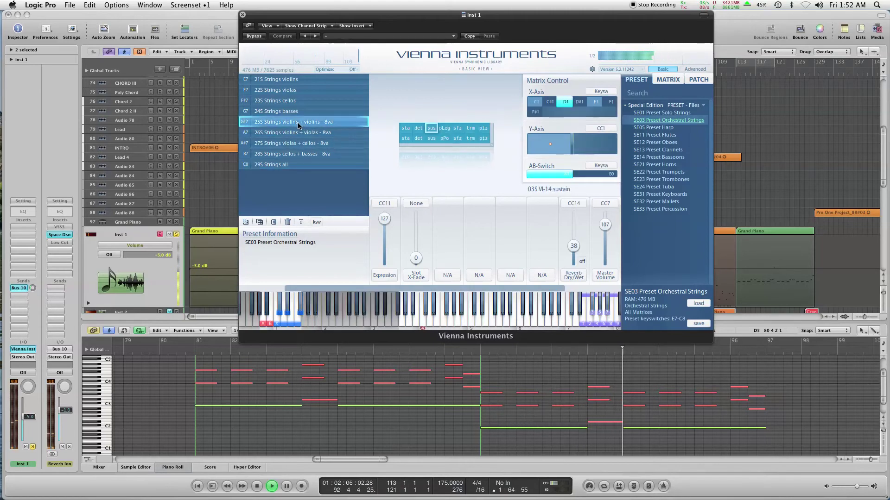
{"action": "left_click", "coordinate": [195, 354]}
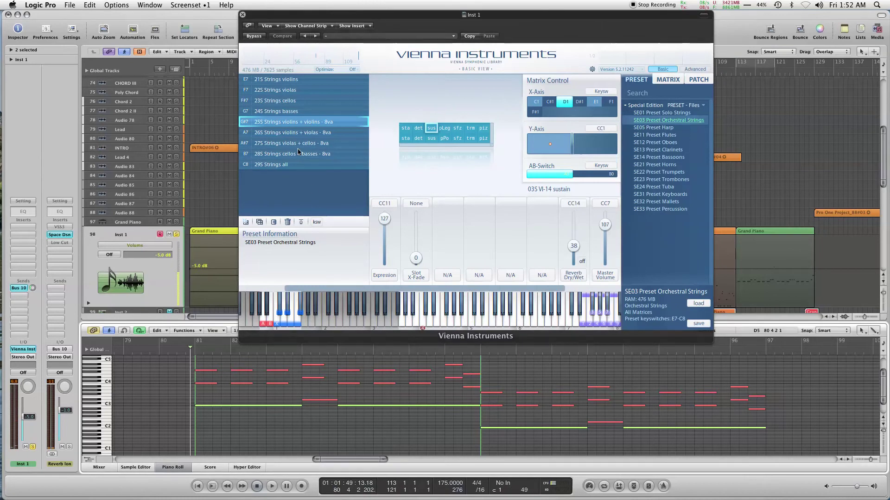
{"action": "left_click", "coordinate": [275, 100]}
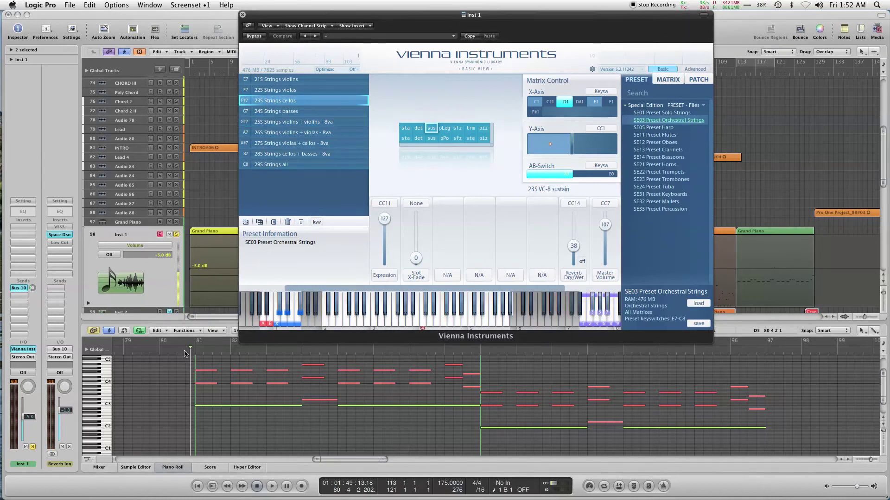
{"action": "key", "text": "space"}
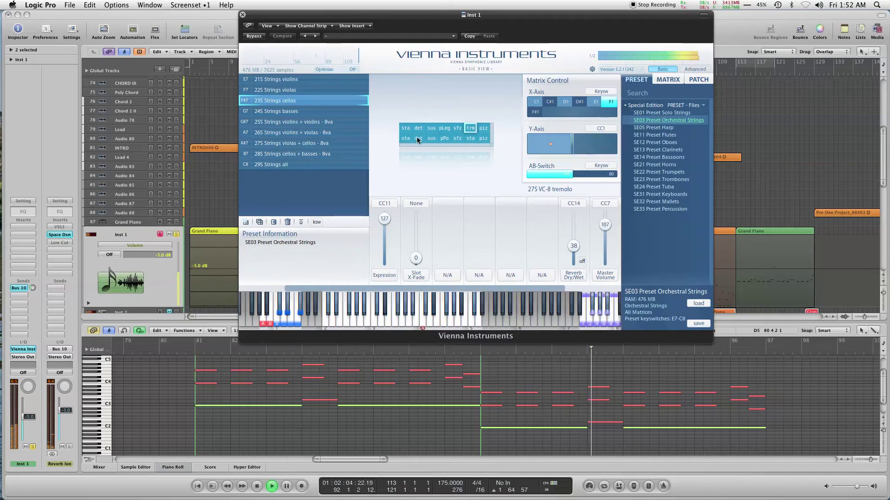
{"action": "key", "text": "space"}
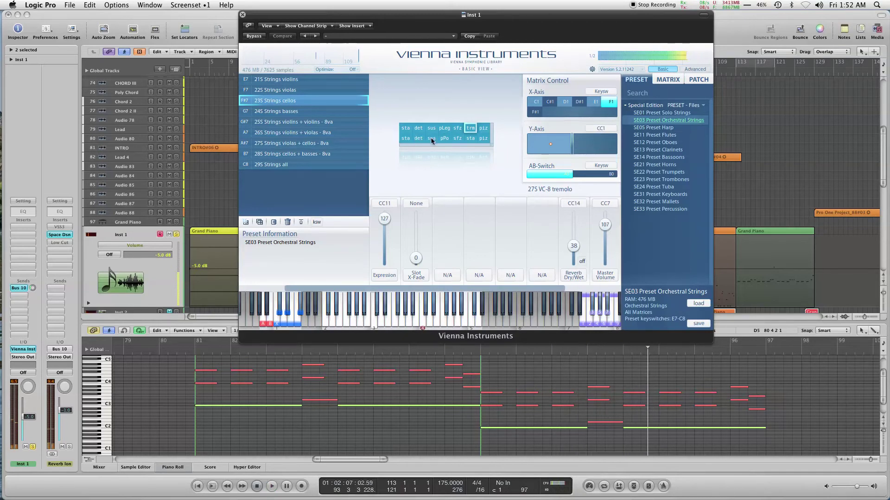
Step: Load SE22 Preset Trumpets, choose the 14S Trumpet ensemble matrix and audition its articulations up to legato from just before bar 81
{"action": "left_click", "coordinate": [672, 173]}
{"action": "left_click", "coordinate": [698, 303]}
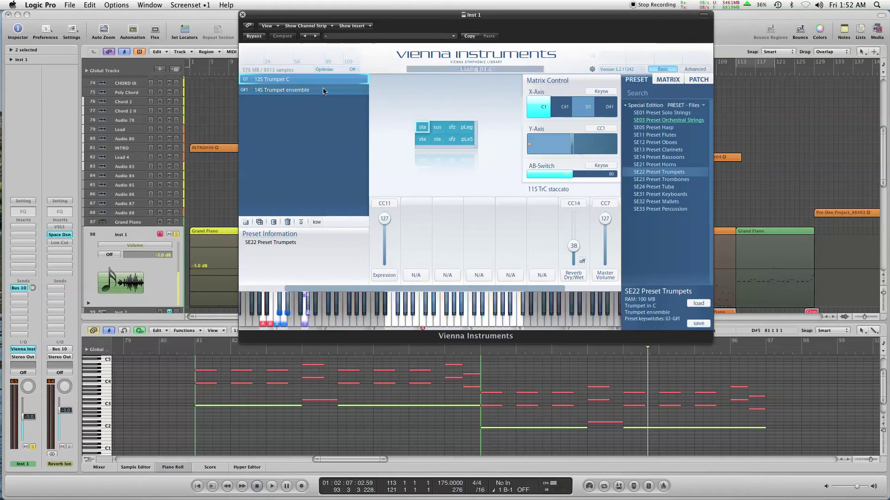
{"action": "left_click", "coordinate": [292, 93]}
{"action": "left_click", "coordinate": [292, 93]}
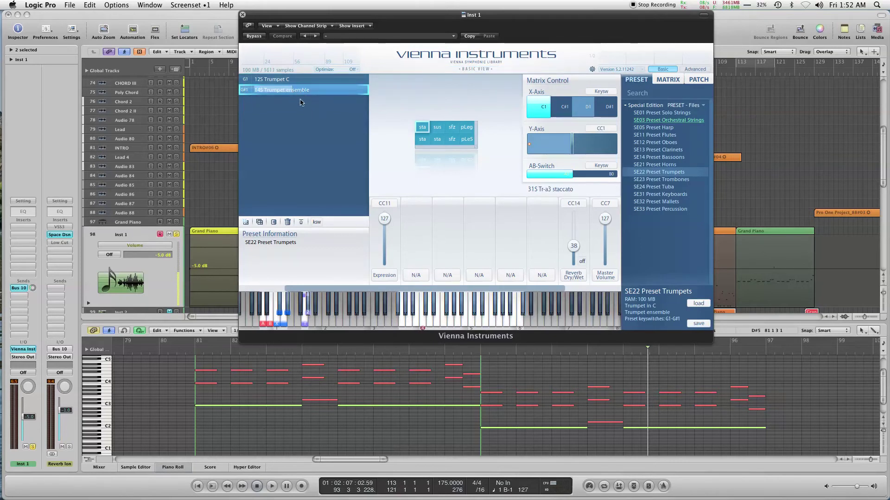
{"action": "key", "text": "Return"}
{"action": "left_click", "coordinate": [191, 353]}
{"action": "key", "text": "space"}
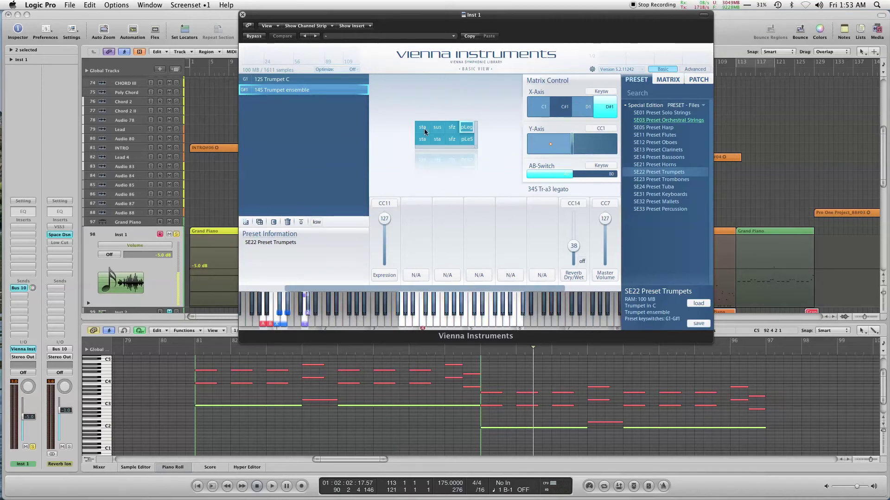
Step: Load SE14 Preset Bassoons and audition 34 Bassoon + contra - 8va with staccato and sustain from just before bar 81
{"action": "mouse_move", "coordinate": [570, 147]}
{"action": "double_click", "coordinate": [678, 158]}
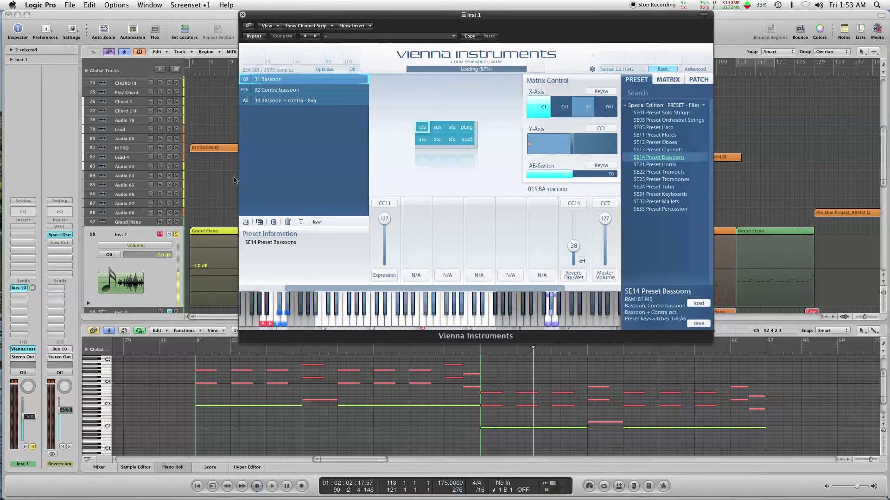
{"action": "left_click", "coordinate": [291, 101]}
{"action": "left_click", "coordinate": [176, 352]}
{"action": "key", "text": "space"}
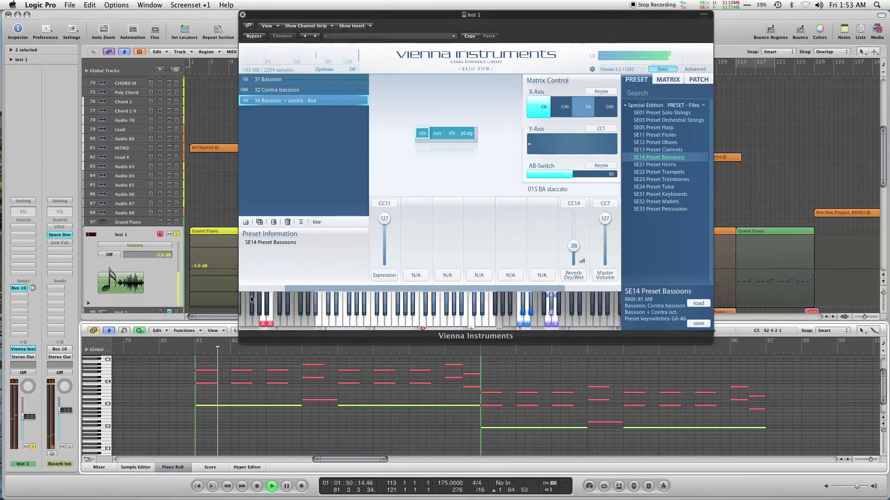
{"action": "left_click", "coordinate": [437, 134]}
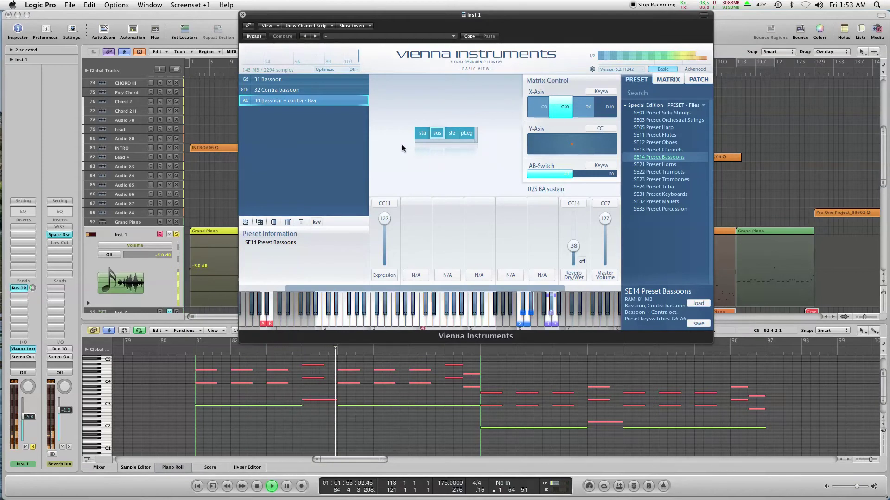
{"action": "key", "text": "space"}
Step: Audition the 32 Contra bassoon matrix from just before bar 81 and sound notes across its range on the plug-in's virtual keyboard
{"action": "left_click", "coordinate": [289, 90]}
{"action": "left_click", "coordinate": [188, 353]}
{"action": "key", "text": "space"}
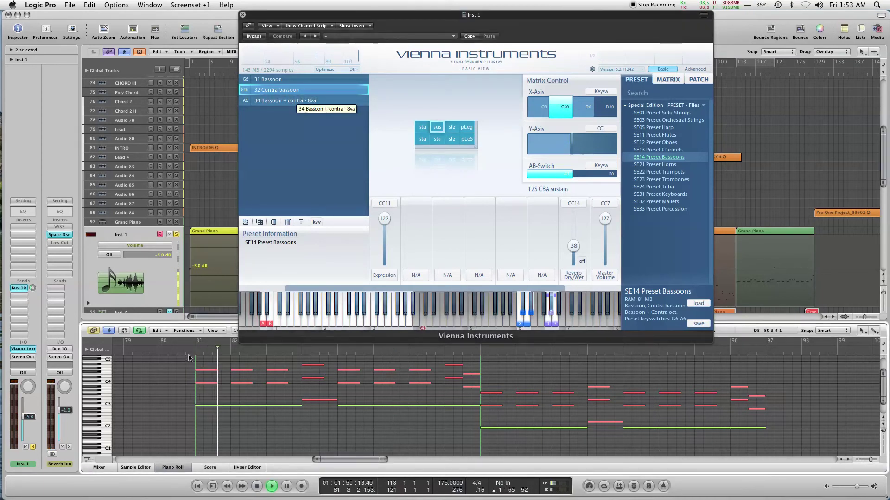
{"action": "key", "text": "space"}
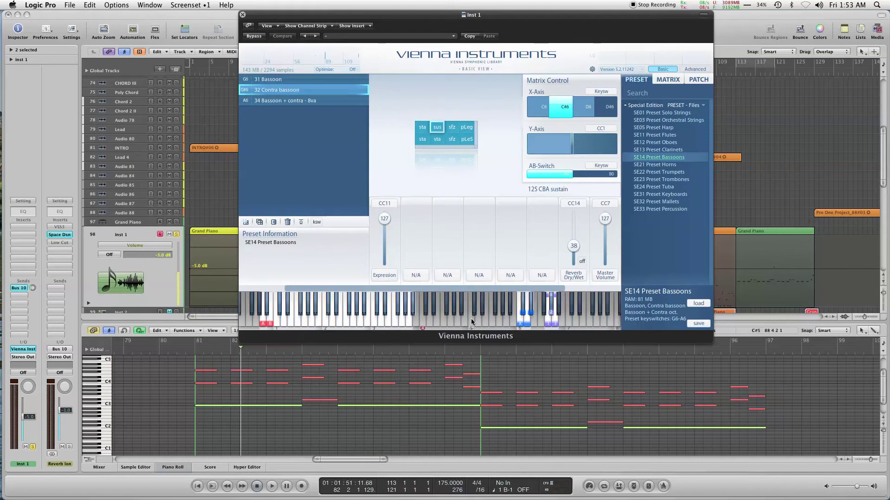
{"action": "left_click_drag", "start_coordinate": [291, 320], "coordinate": [516, 321]}
{"action": "left_click_drag", "start_coordinate": [370, 319], "coordinate": [404, 320]}
{"action": "left_click", "coordinate": [352, 319]}
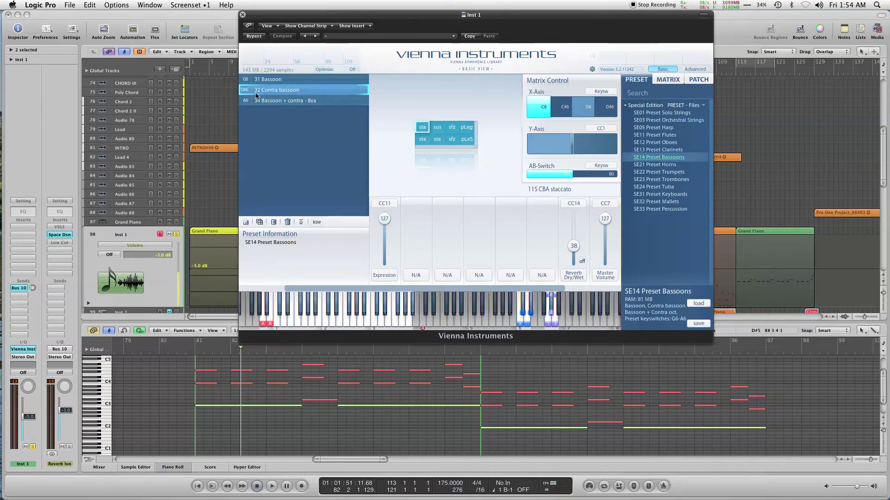
Step: Return to 34 Bassoon + contra - 8va and play the second Bass region from just before bar 89 with staccato and sustain
{"action": "left_click", "coordinate": [275, 102]}
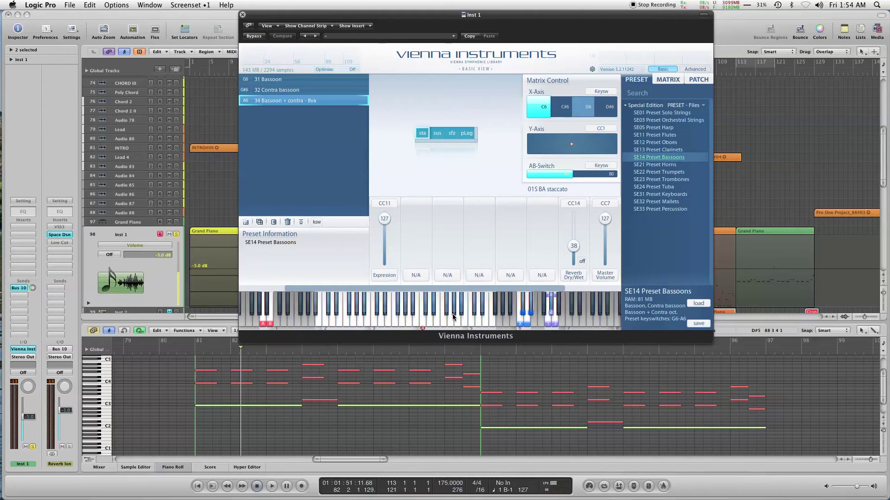
{"action": "left_click", "coordinate": [476, 355]}
{"action": "key", "text": "space"}
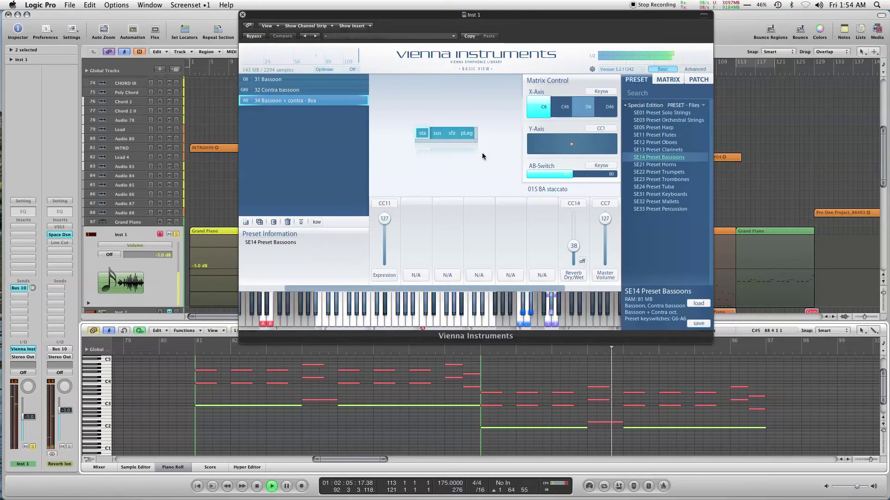
{"action": "left_click", "coordinate": [437, 134]}
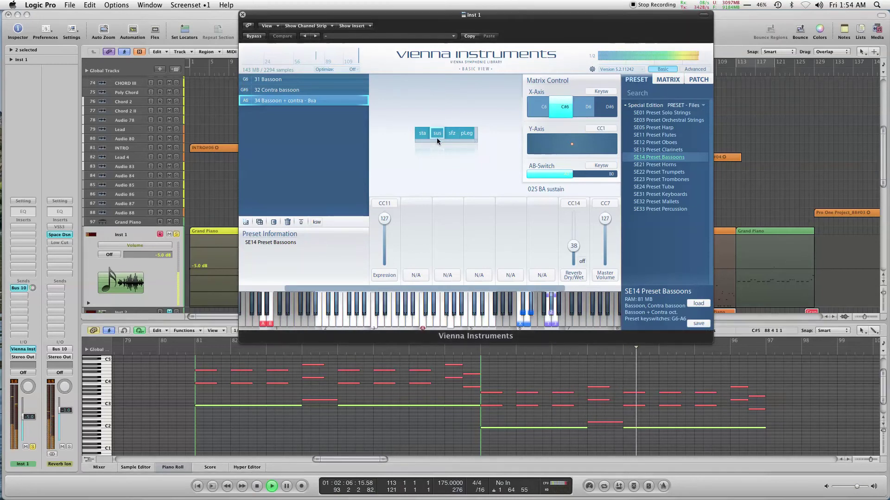
{"action": "left_click", "coordinate": [625, 358]}
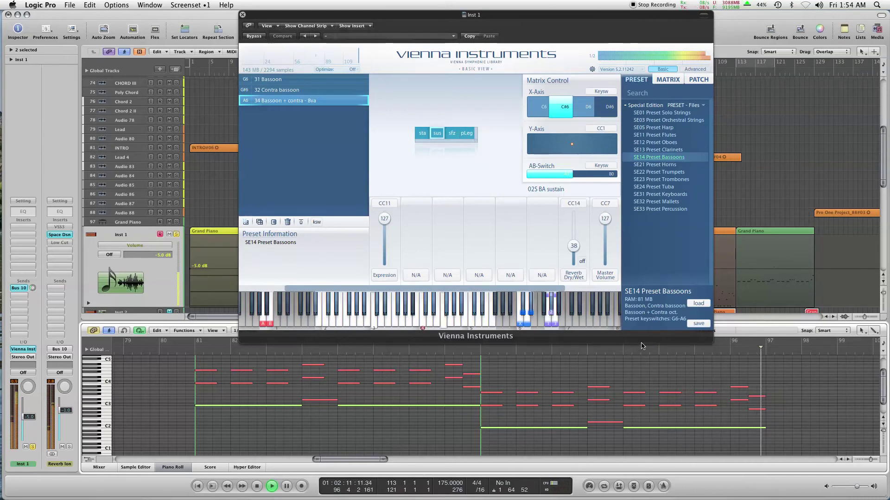
{"action": "key", "text": "space"}
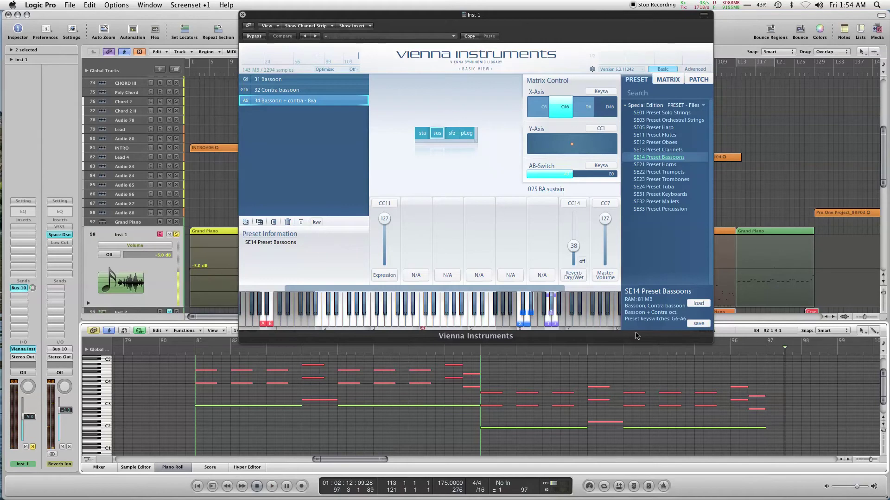
Step: Close the Vienna Instruments window and remove the plug-in from the instrument slot of Inst 1
{"action": "left_click", "coordinate": [242, 15]}
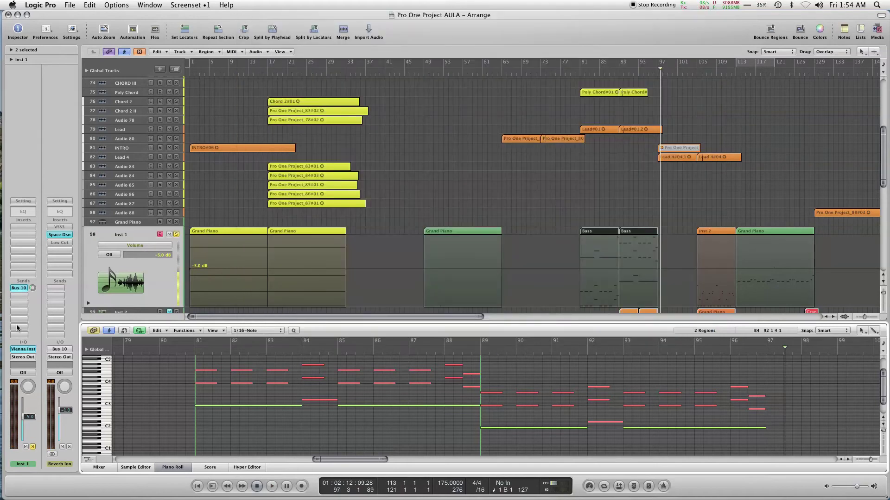
{"action": "left_click", "coordinate": [23, 353]}
{"action": "left_click", "coordinate": [28, 328]}
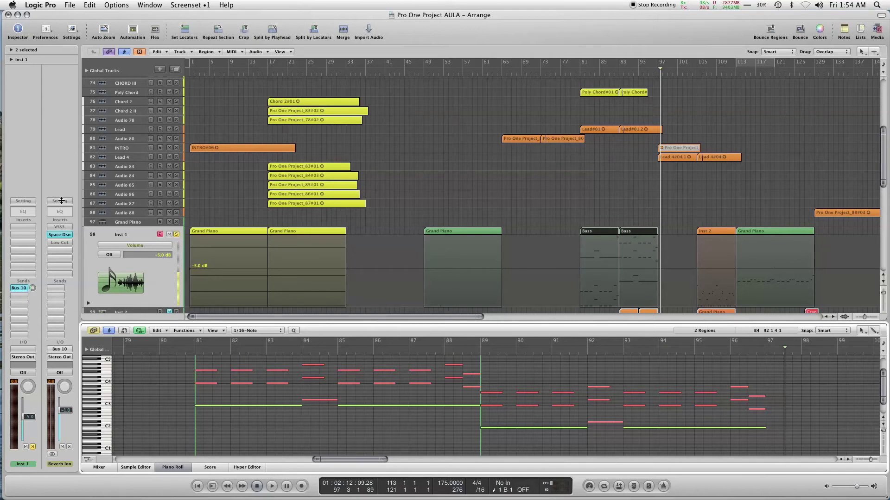
Step: Select and unmute the Inst 2 track, and view the settings of its Dune CM synth
{"action": "left_click_drag", "start_coordinate": [882, 139], "coordinate": [859, 156]}
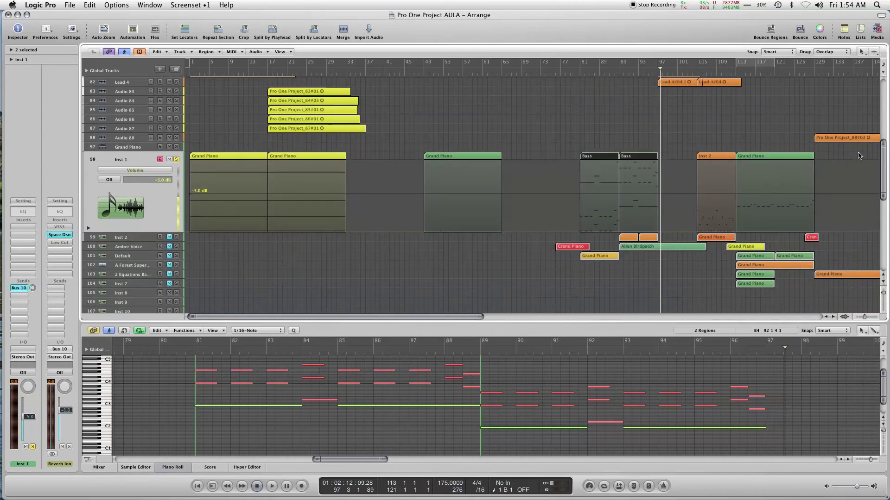
{"action": "left_click", "coordinate": [128, 237]}
{"action": "left_click", "coordinate": [170, 168]}
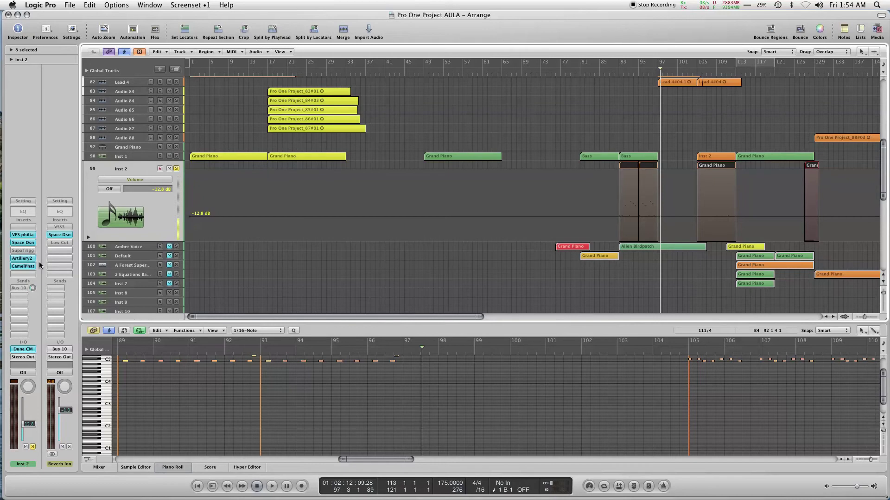
{"action": "left_click", "coordinate": [22, 349]}
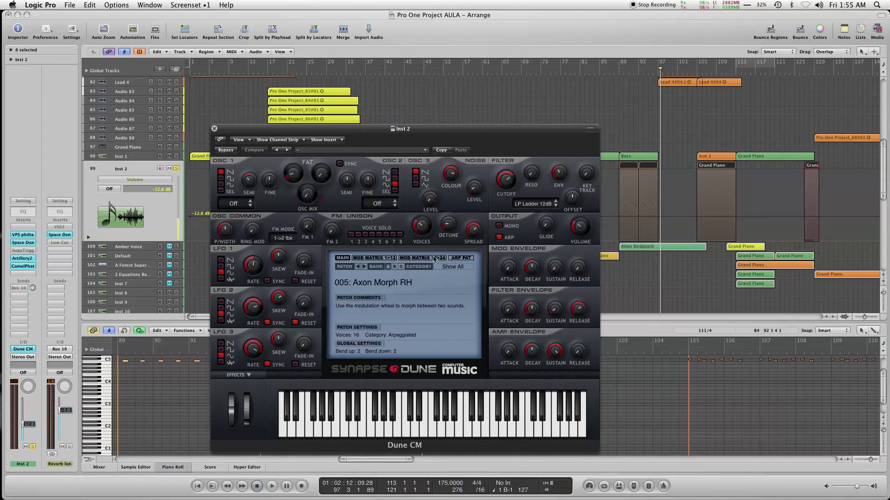
{"action": "left_click", "coordinate": [214, 129]}
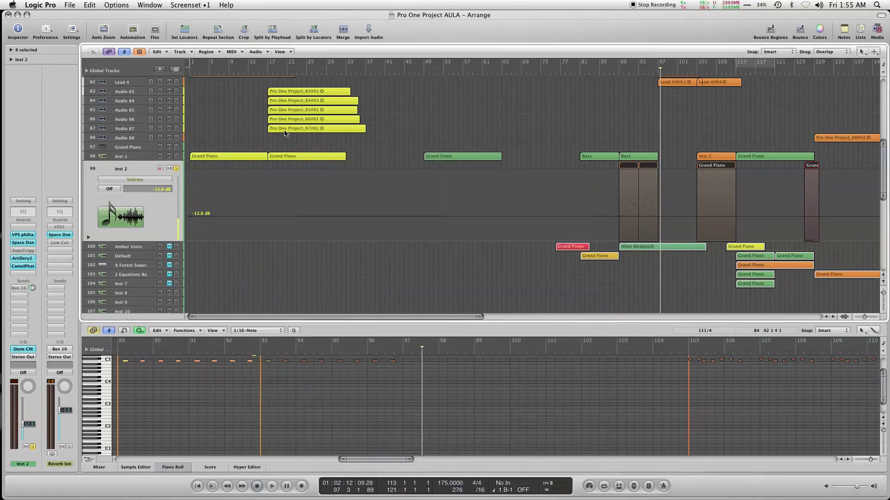
Step: Bypass the active VPS philta, Space Dsn, Artillery2 and CamelPhat inserts on Inst 2
{"action": "left_click", "coordinate": [23, 236]}
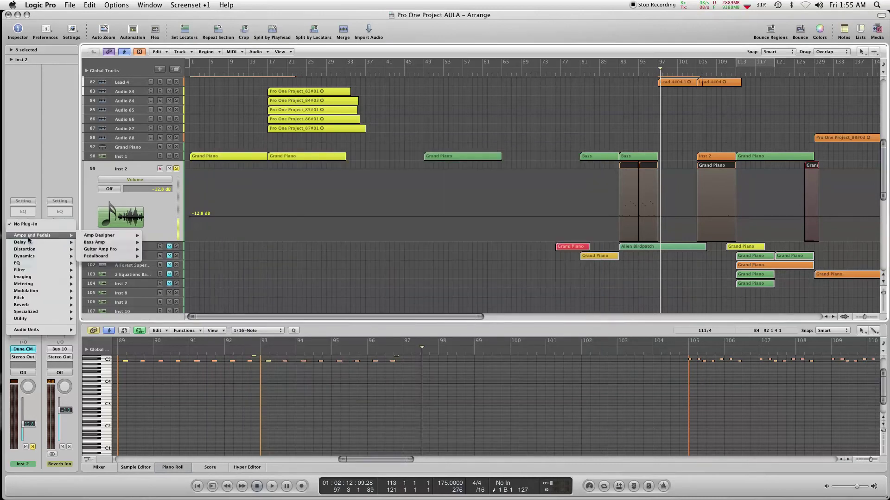
{"action": "left_click", "coordinate": [30, 237]}
{"action": "left_click", "coordinate": [24, 243], "text": "alt"}
{"action": "left_click", "coordinate": [23, 258], "text": "alt"}
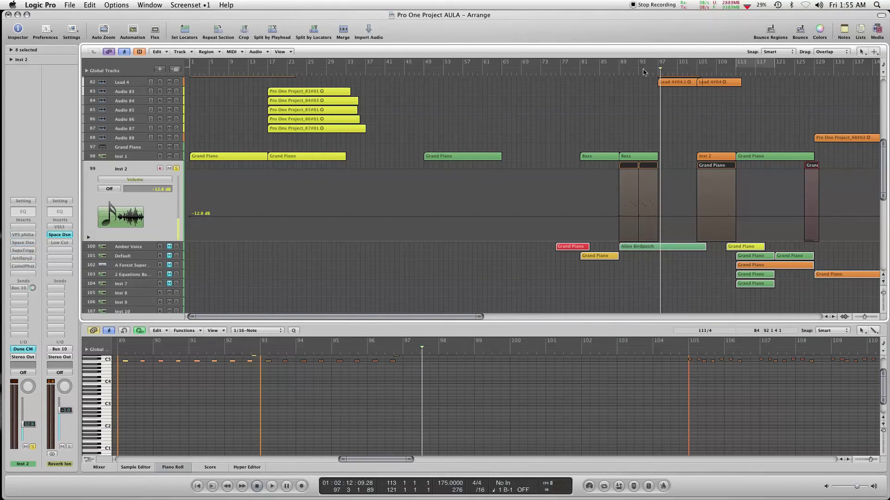
Step: Cycle-play bars 89 to 97 and select the two Inst 2 regions there to show their notes in the Piano Roll
{"action": "mouse_move", "coordinate": [621, 67]}
{"action": "left_mouse_down"}
{"action": "mouse_move", "coordinate": [667, 67]}
{"action": "mouse_move", "coordinate": [639, 65]}
{"action": "left_mouse_up"}
{"action": "key", "text": "space"}
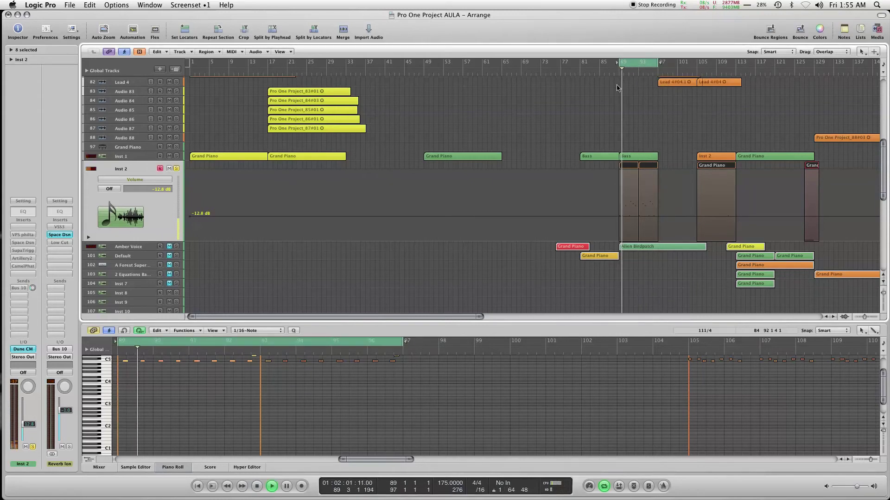
{"action": "left_click", "coordinate": [684, 145]}
{"action": "left_click", "coordinate": [628, 166]}
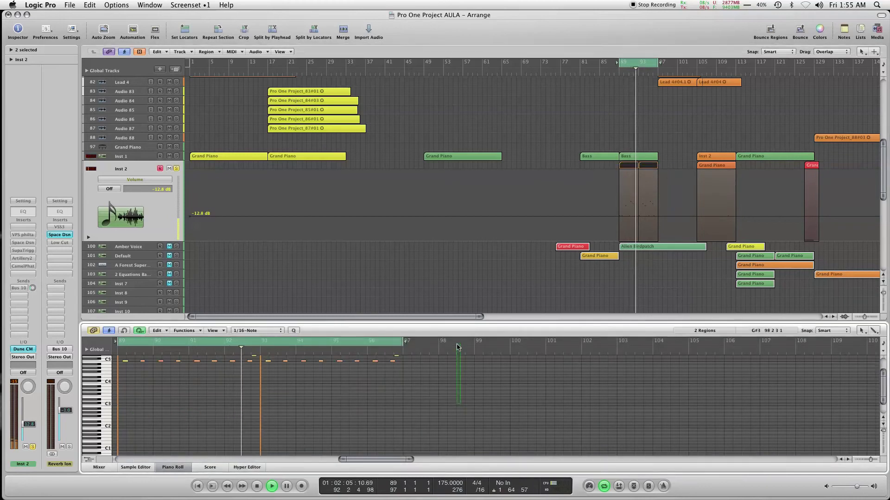
{"action": "scroll", "coordinate": [458, 370], "scroll_direction": "up", "scroll_amount": 5}
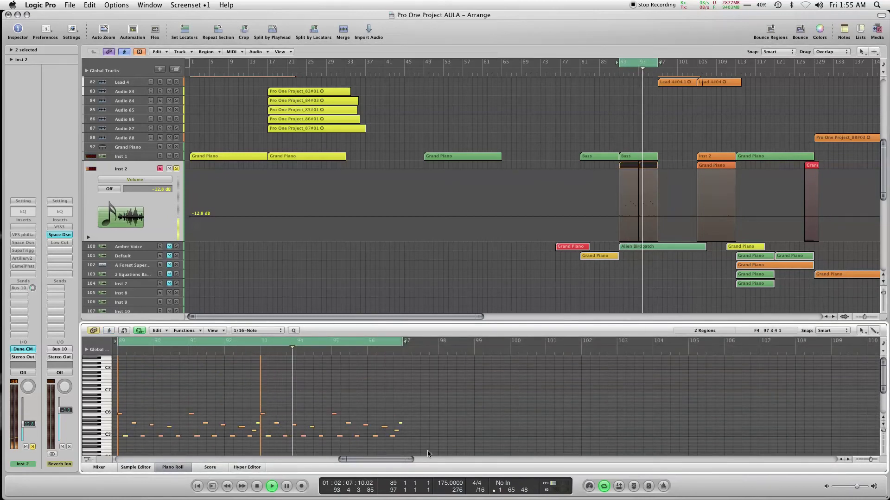
Step: Examine the Inst 2 notes up close in the Piano Roll, and show the Dune CM synth that plays them
{"action": "left_click_drag", "start_coordinate": [411, 461], "coordinate": [385, 461]}
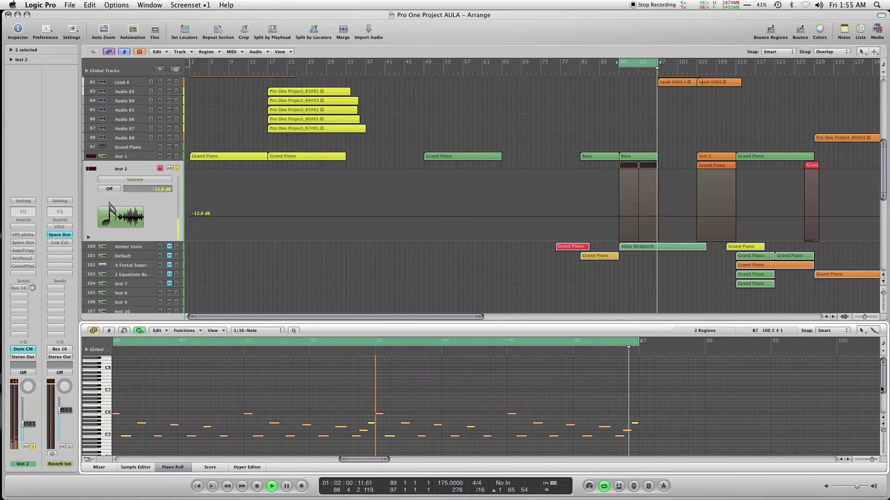
{"action": "mouse_move", "coordinate": [884, 363]}
{"action": "left_mouse_down"}
{"action": "mouse_move", "coordinate": [886, 389]}
{"action": "mouse_move", "coordinate": [881, 378]}
{"action": "left_mouse_up"}
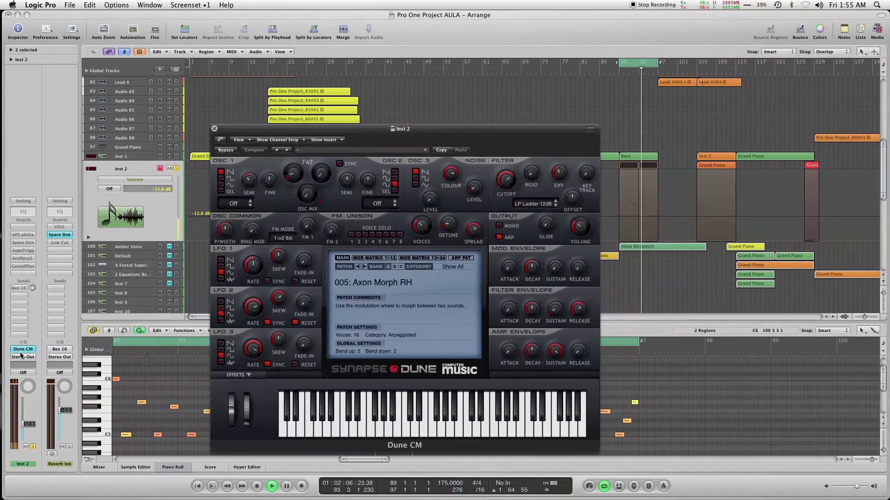
{"action": "left_click", "coordinate": [22, 349]}
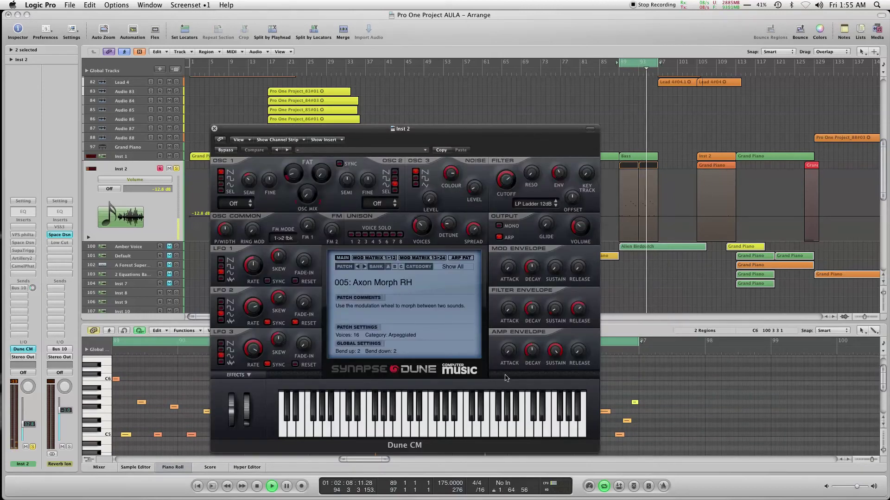
Step: Reactivate the VPS philta insert on Inst 2, show its filter curve, and compare the part with and without the effect during playback
{"action": "left_click", "coordinate": [24, 235], "text": "alt"}
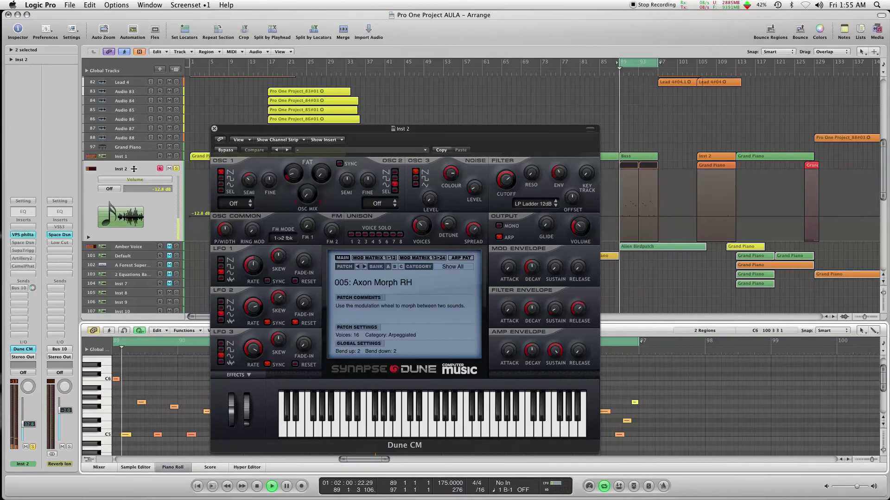
{"action": "left_click", "coordinate": [23, 235]}
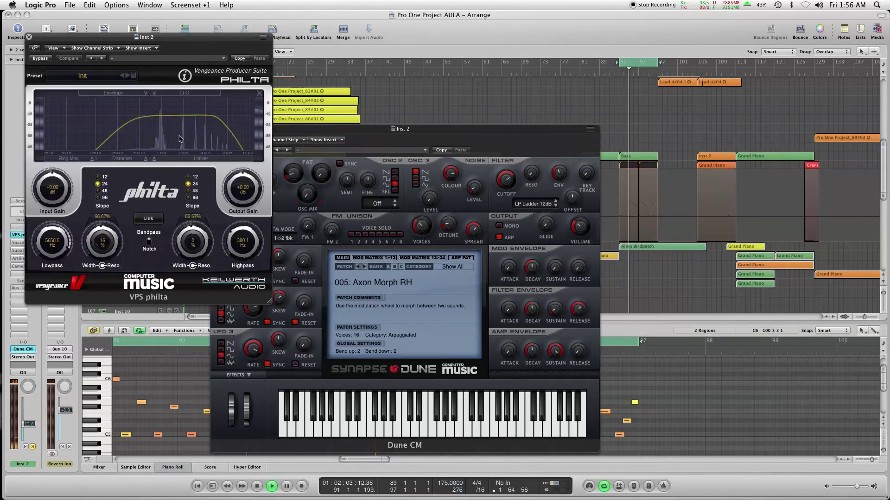
{"action": "key", "text": "space"}
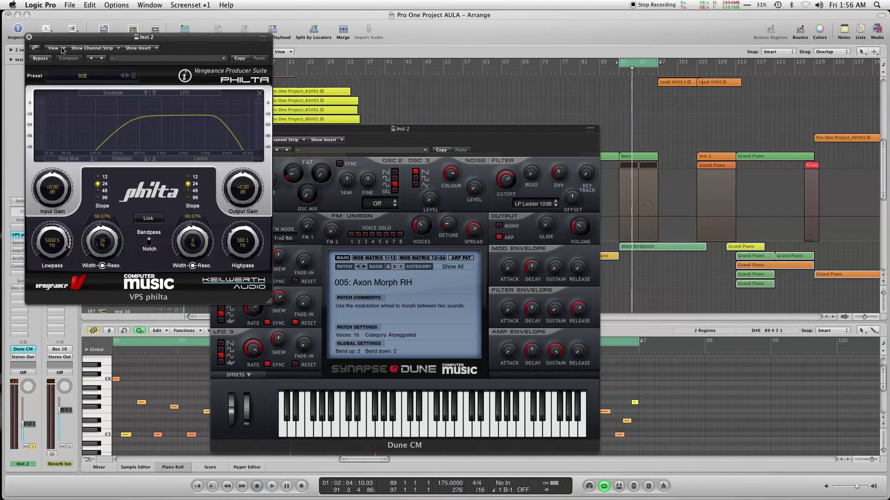
{"action": "key", "text": "space"}
{"action": "left_click", "coordinate": [44, 59]}
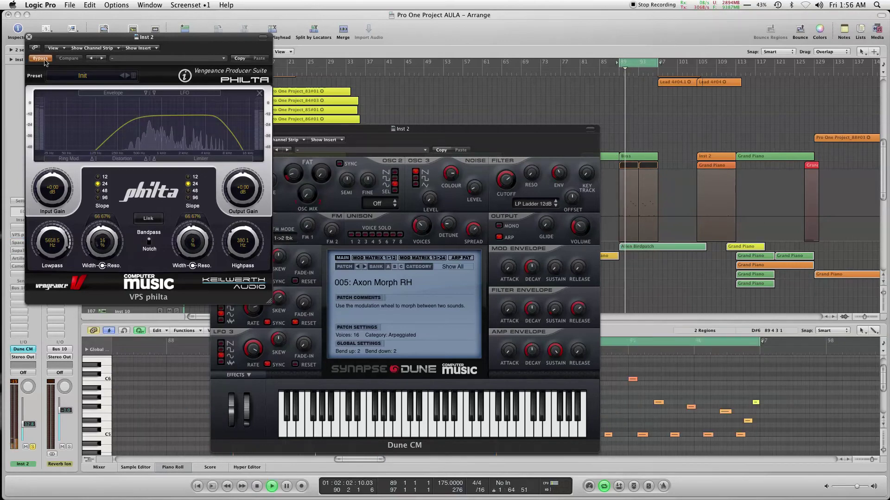
{"action": "left_click", "coordinate": [40, 59]}
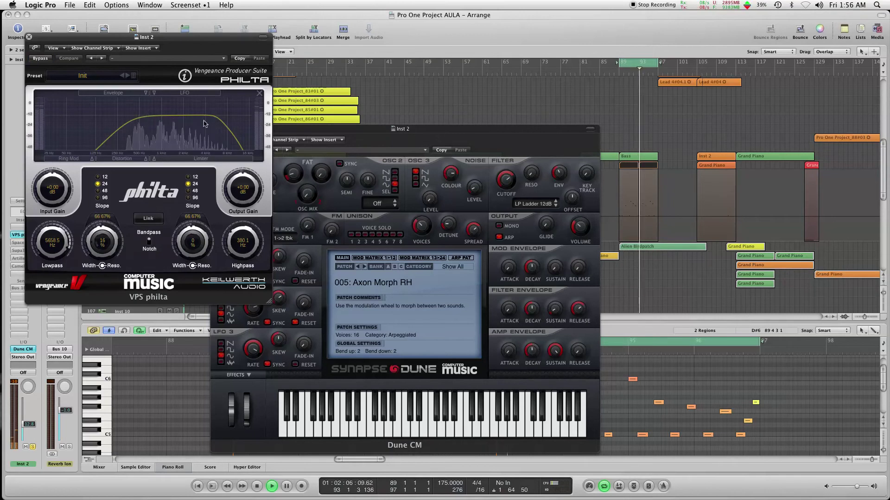
Step: Sweep the VPS philta lowpass frequency down and back up during playback, and close the plug-in window
{"action": "left_click_drag", "start_coordinate": [52, 247], "coordinate": [47, 278]}
{"action": "left_click_drag", "start_coordinate": [20, 307], "coordinate": [40, 247]}
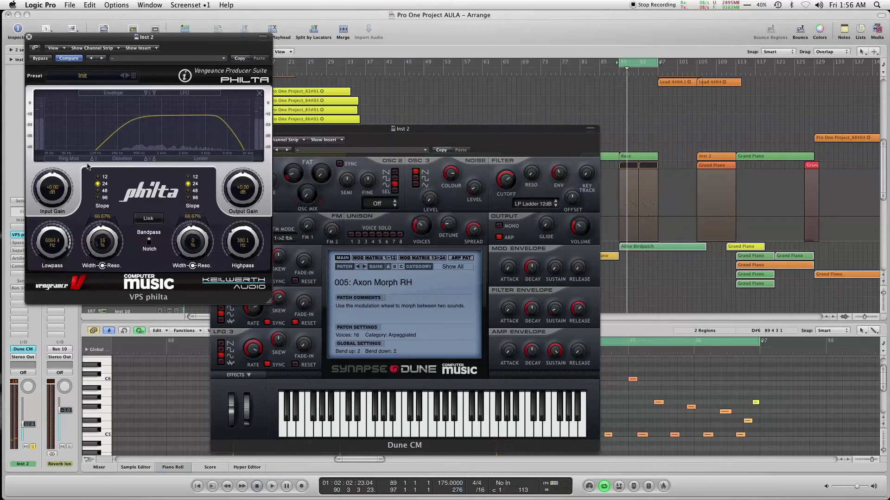
{"action": "left_click", "coordinate": [29, 37]}
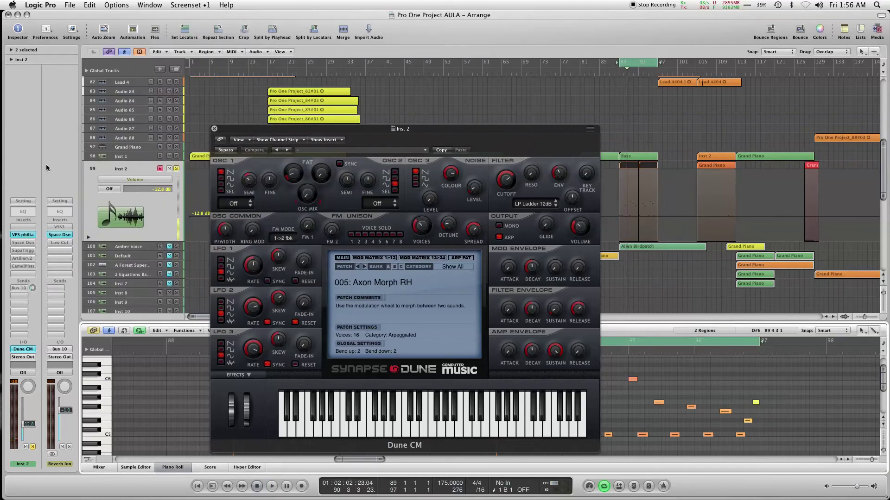
Step: Show the Space Designer insert on Inst 2, take it out of bypass, and play the part with its reverb
{"action": "left_click", "coordinate": [23, 243]}
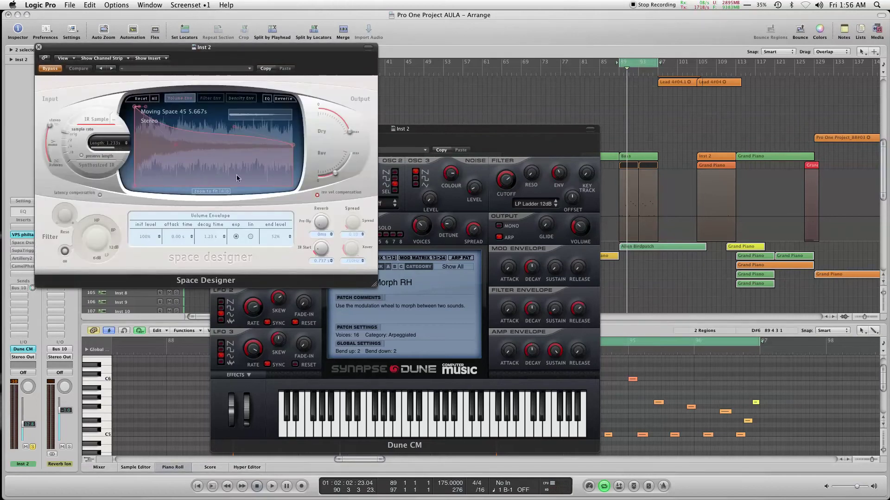
{"action": "left_click", "coordinate": [51, 69]}
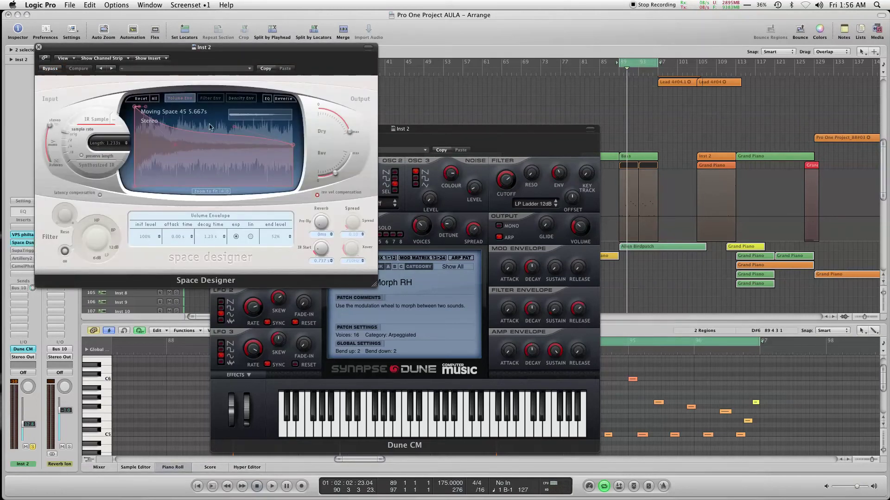
{"action": "key", "text": "space"}
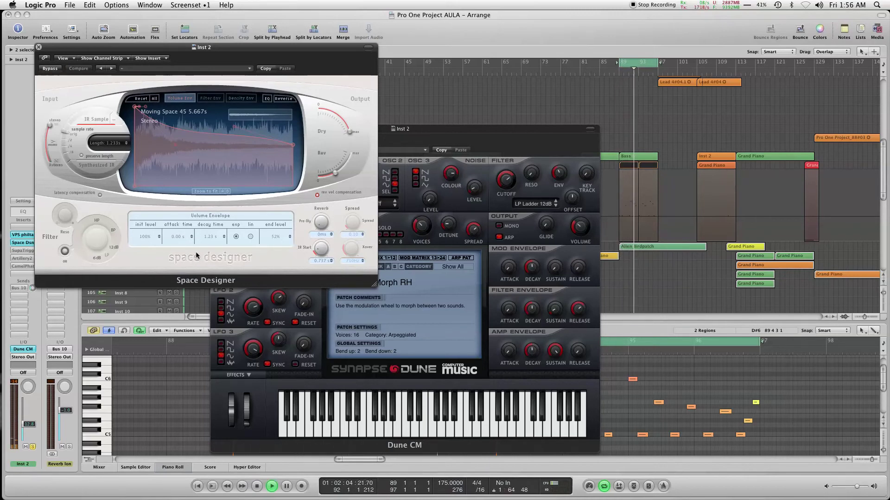
{"action": "key", "text": "space"}
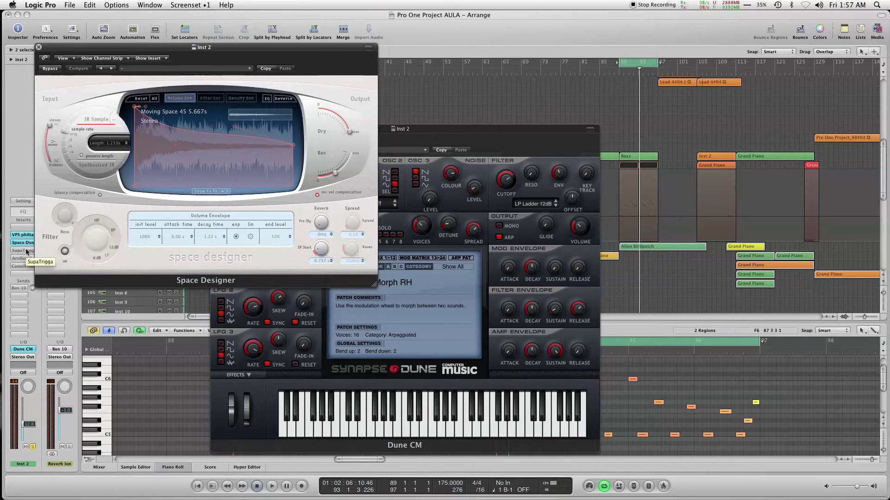
Step: Show and activate the SupaTrigga insert on Inst 2, and raise its reverse prob to 100% while the part plays
{"action": "left_click", "coordinate": [23, 251]}
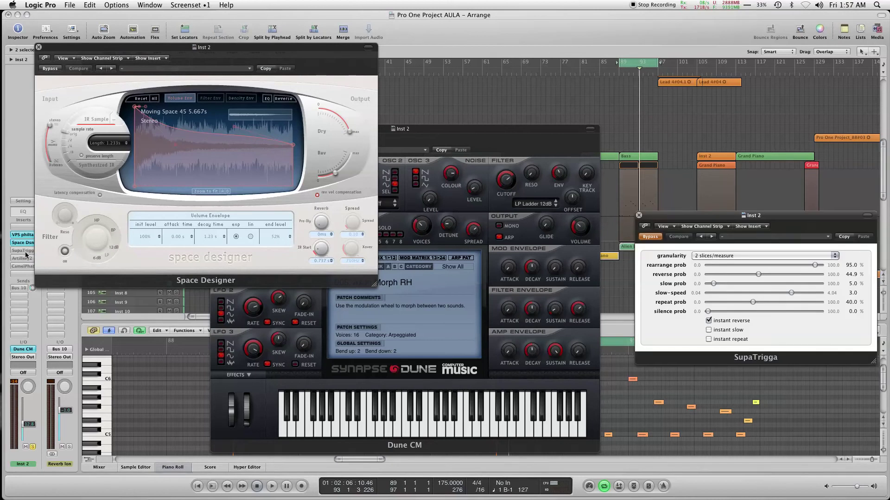
{"action": "left_click_drag", "start_coordinate": [698, 221], "coordinate": [288, 156]}
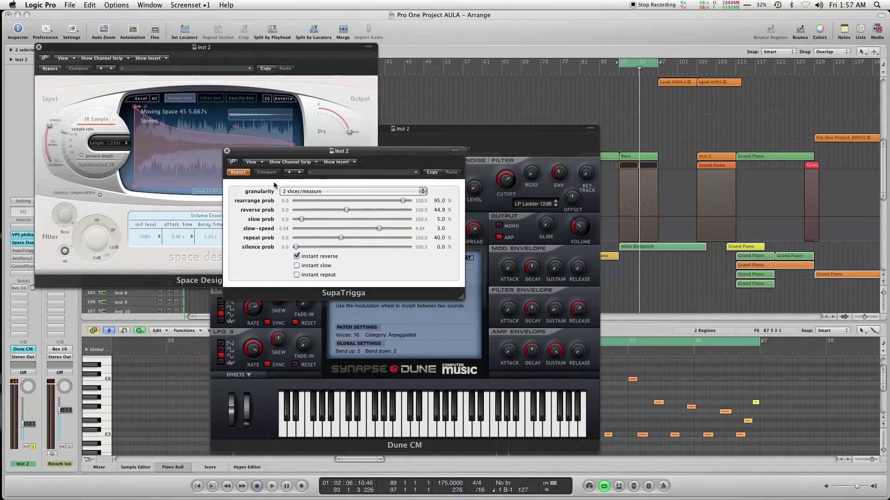
{"action": "left_click", "coordinate": [239, 173]}
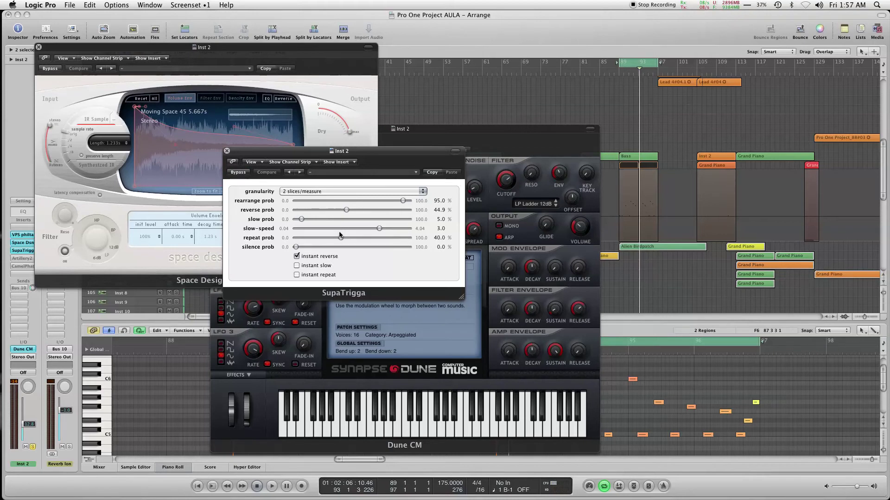
{"action": "key", "text": "space"}
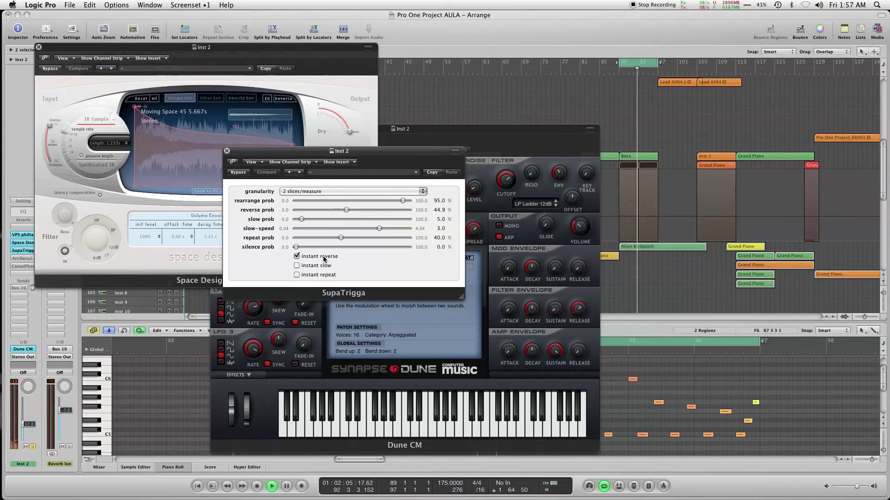
{"action": "left_click_drag", "start_coordinate": [347, 210], "coordinate": [413, 215]}
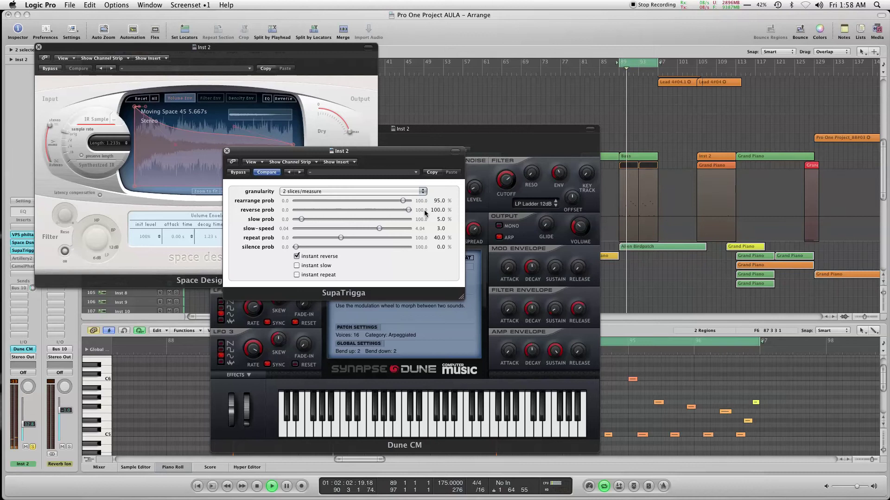
{"action": "key", "text": "space"}
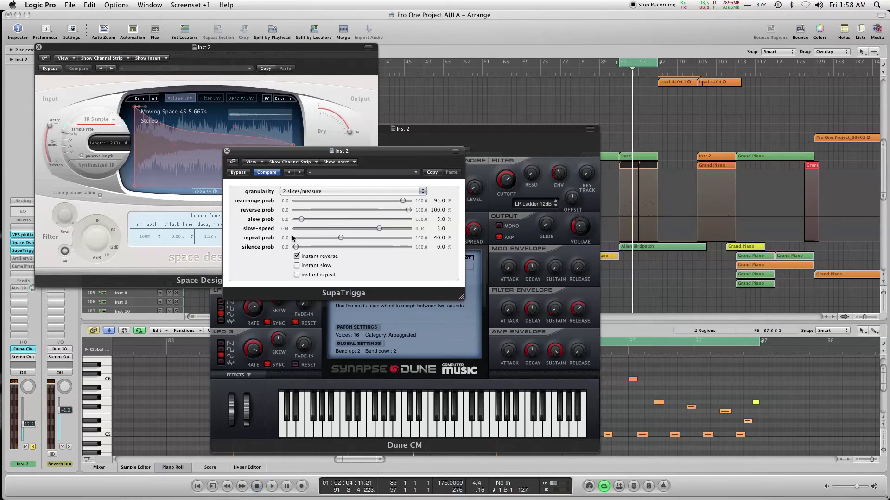
Step: Audition SupaTrigga with instant slow and instant repeat enabled, and switch both options off again
{"action": "left_click", "coordinate": [297, 266]}
{"action": "left_click", "coordinate": [296, 275]}
{"action": "key", "text": "space"}
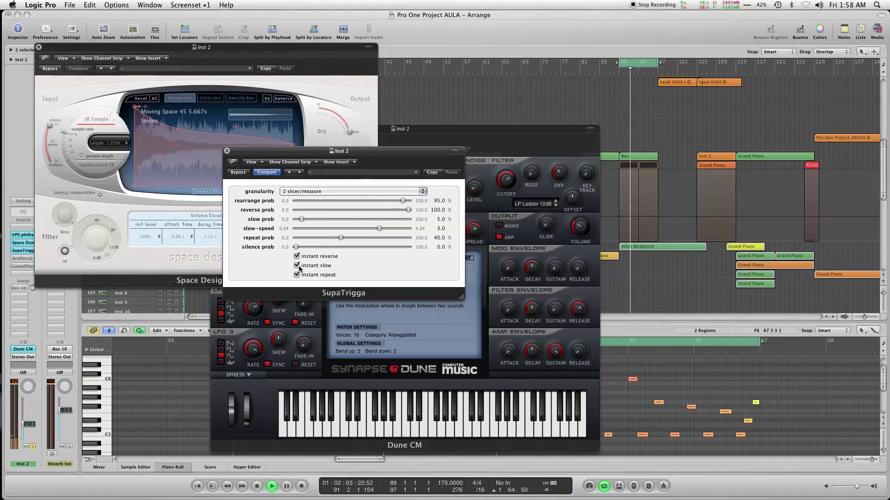
{"action": "left_click", "coordinate": [296, 266]}
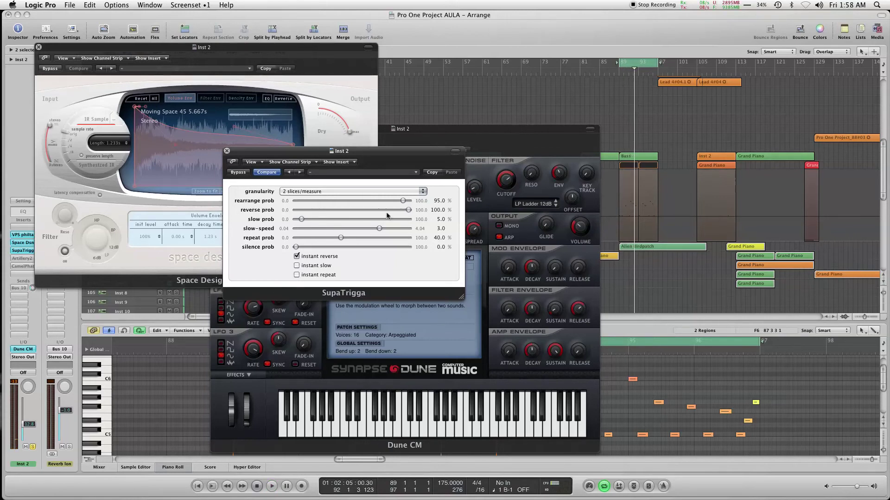
Step: Audition SupaTrigga with a granularity of 16 slices/measure, and set the granularity to 4 slices/measure
{"action": "left_click", "coordinate": [310, 192]}
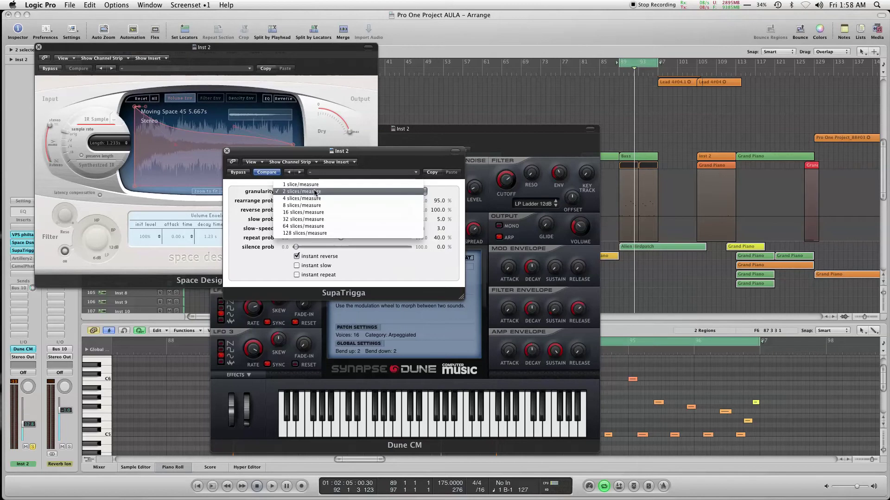
{"action": "left_click", "coordinate": [360, 191]}
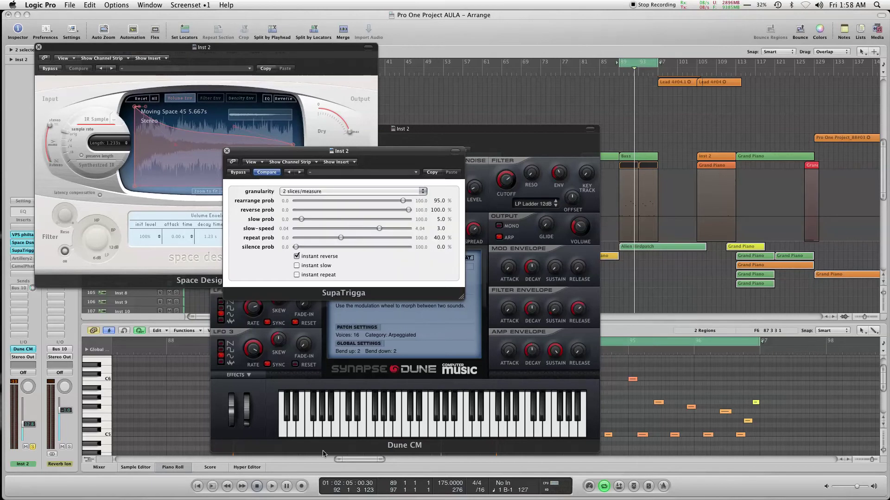
{"action": "left_click", "coordinate": [314, 191]}
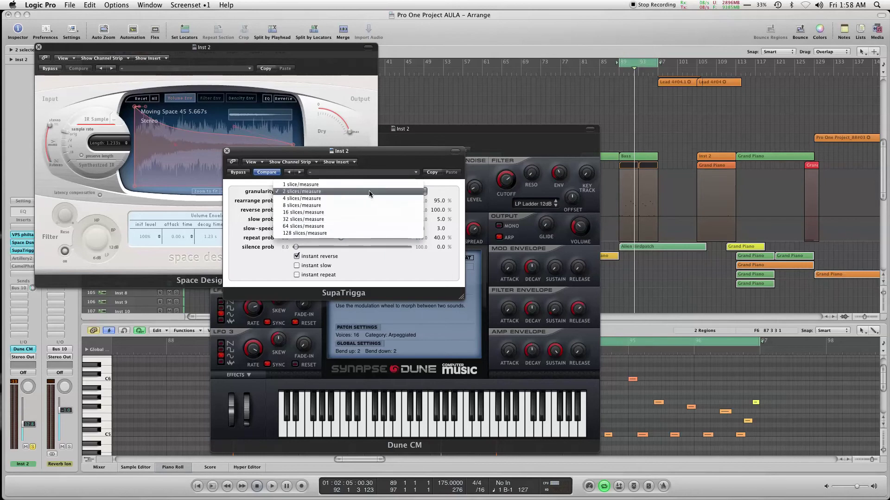
{"action": "left_click", "coordinate": [386, 213]}
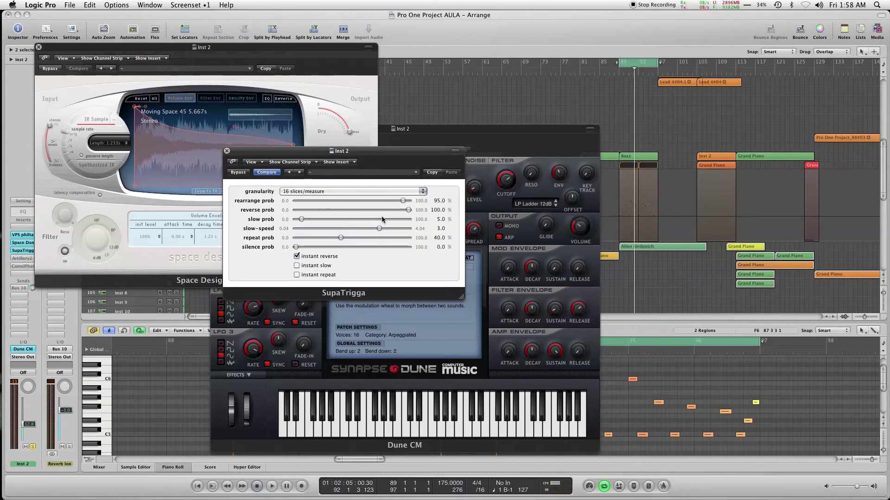
{"action": "key", "text": "space"}
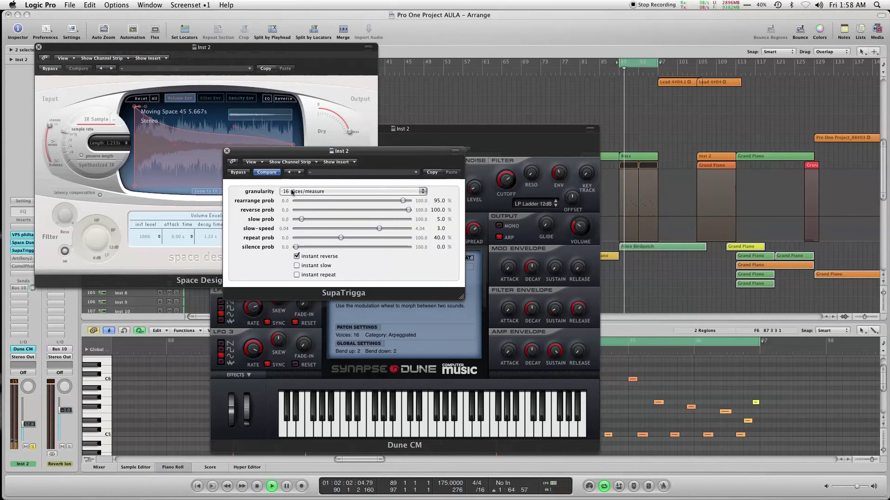
{"action": "left_click", "coordinate": [327, 191]}
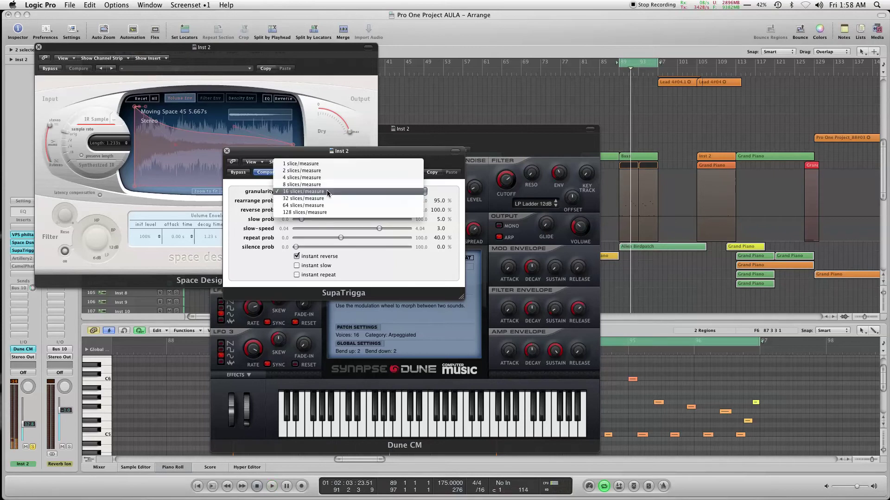
{"action": "left_click", "coordinate": [334, 177]}
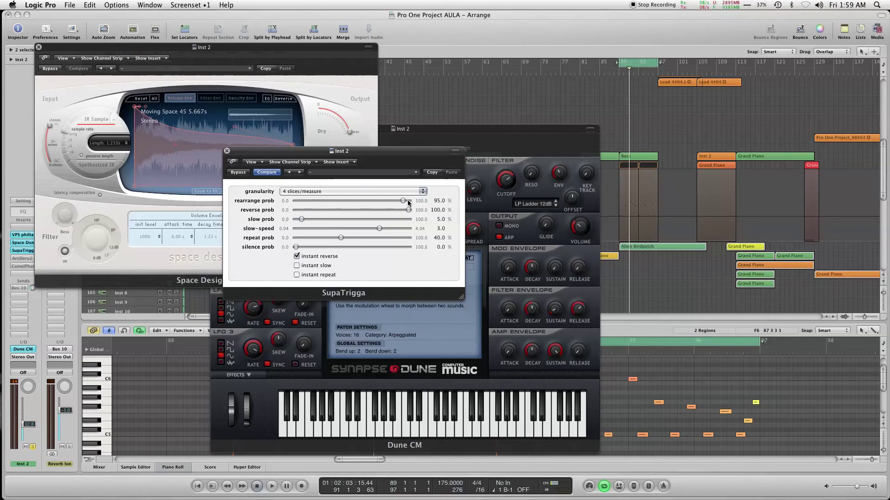
Step: Set SupaTrigga's rearrange and reverse prob to 0%, slow prob to 57.1%, slow-speed to 3.169 and silence prob to 66.2%
{"action": "left_click_drag", "start_coordinate": [404, 202], "coordinate": [357, 206]}
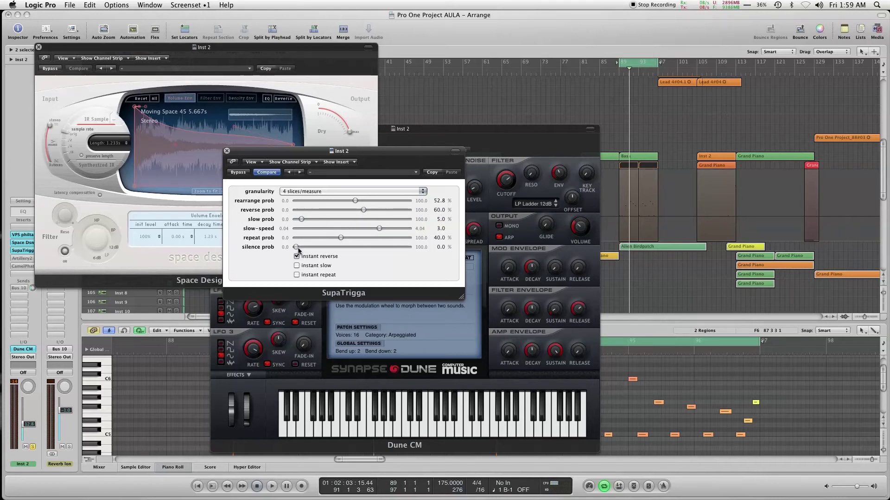
{"action": "left_click_drag", "start_coordinate": [297, 248], "coordinate": [371, 249]}
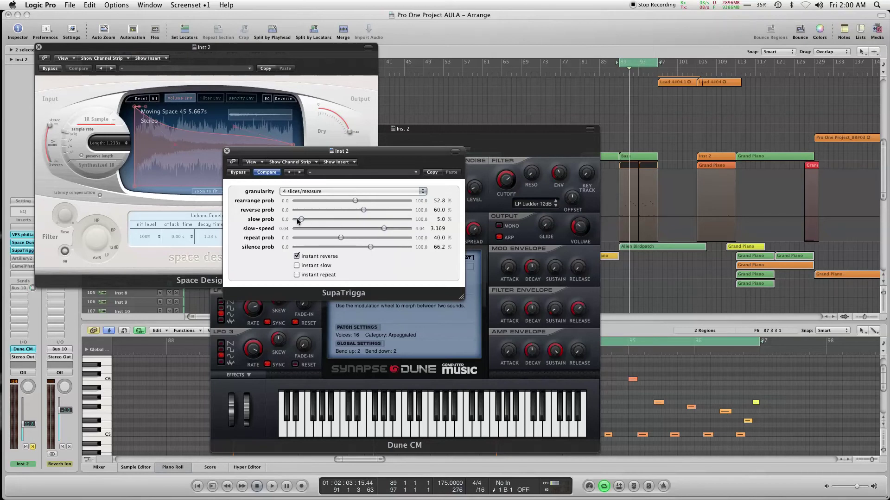
{"action": "left_click_drag", "start_coordinate": [302, 220], "coordinate": [260, 212]}
{"action": "left_click_drag", "start_coordinate": [355, 201], "coordinate": [227, 204]}
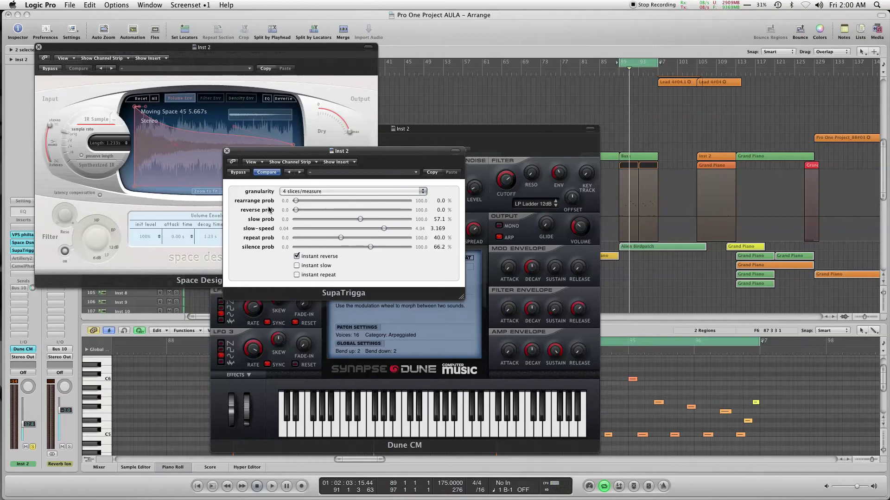
Step: During playback, lower SupaTrigga's silence prob to 21.1% and slow-speed to 0.04, and raise its rearrange prob to 100%
{"action": "key", "text": "space"}
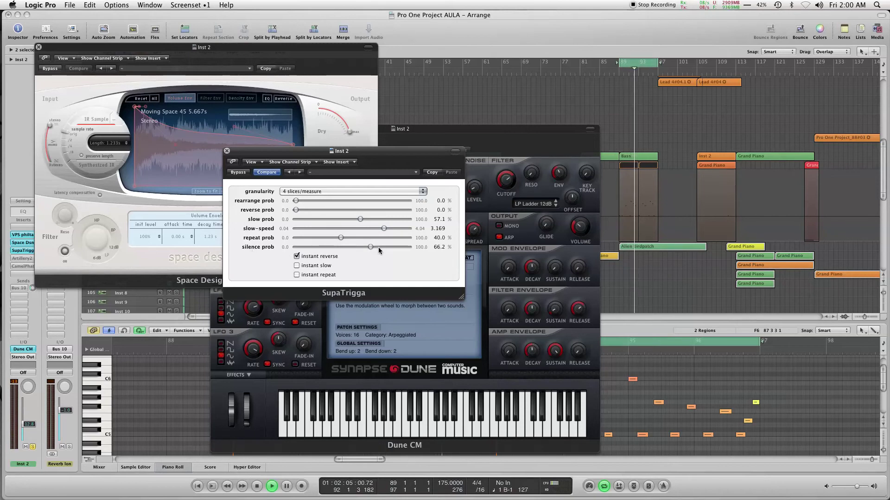
{"action": "left_click_drag", "start_coordinate": [370, 247], "coordinate": [319, 247]}
{"action": "left_click_drag", "start_coordinate": [384, 228], "coordinate": [337, 228]}
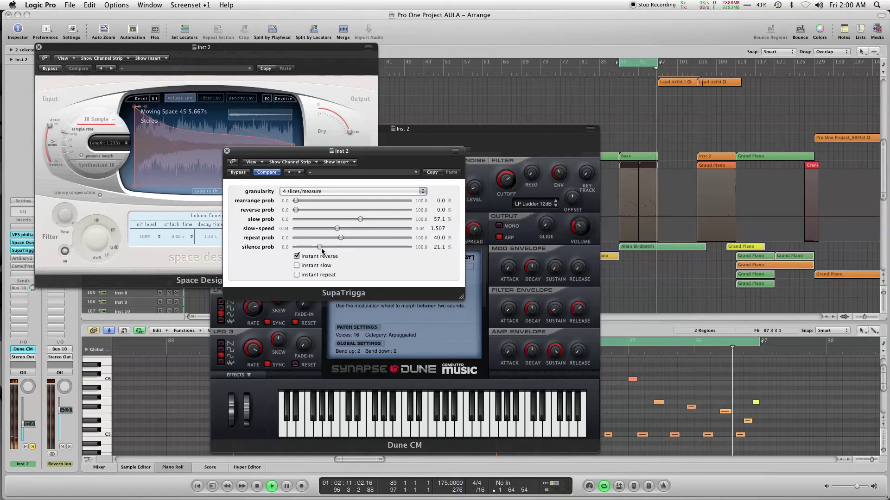
{"action": "left_click_drag", "start_coordinate": [295, 201], "coordinate": [404, 201]}
{"action": "key", "text": "space"}
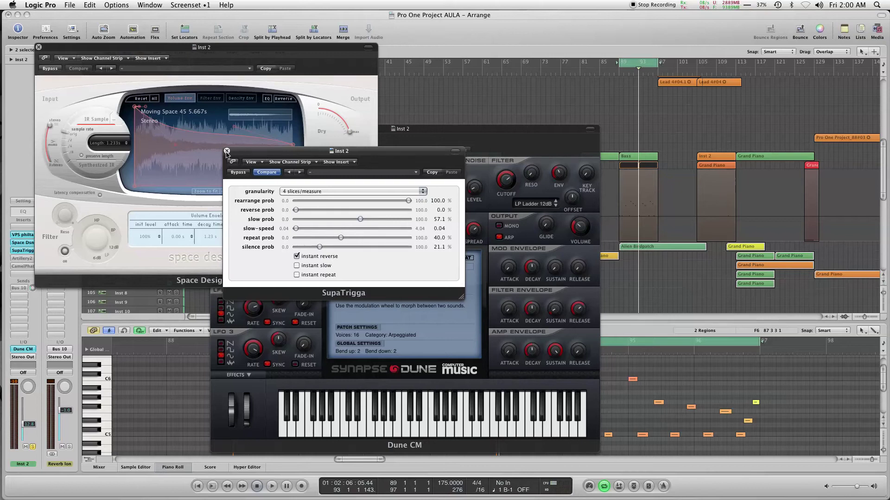
Step: Set SupaTrigga's repeat, slow and silence prob to 0% and its rearrange prob to 77.8%, and audition the part
{"action": "left_click_drag", "start_coordinate": [341, 238], "coordinate": [295, 247]}
{"action": "left_click_drag", "start_coordinate": [337, 219], "coordinate": [288, 218]}
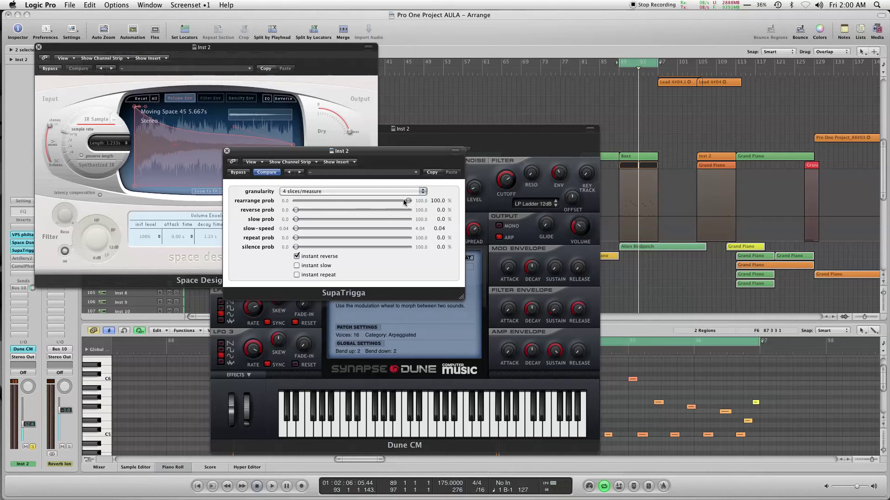
{"action": "key", "text": "space"}
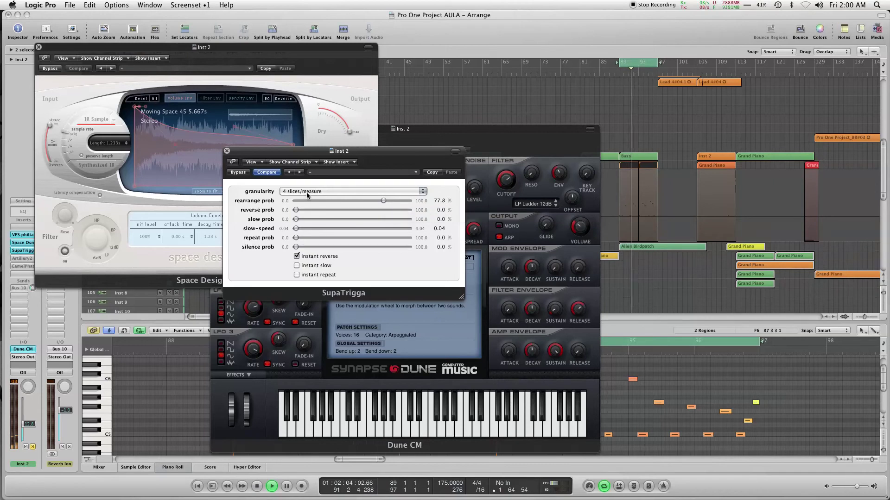
{"action": "key", "text": "space"}
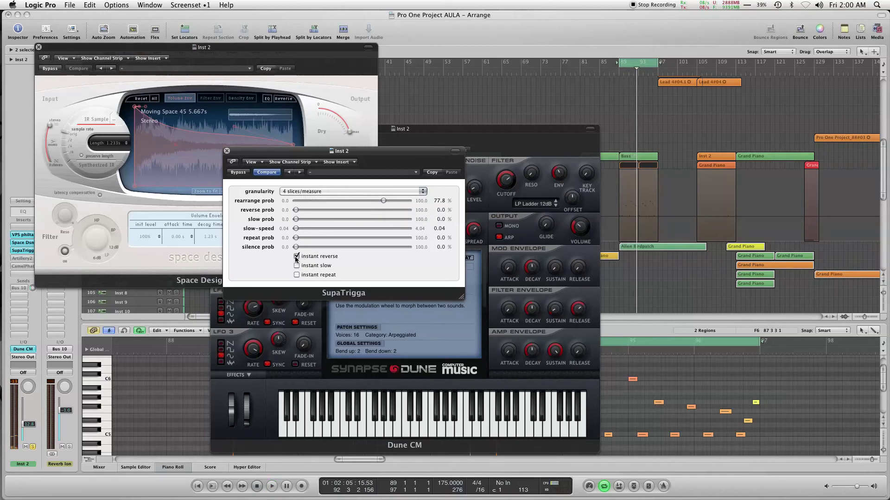
Step: With instant reverse switched off, audition SupaTrigga at 16 slices/measure and set its rearrange prob to 42.7%
{"action": "left_click", "coordinate": [310, 193]}
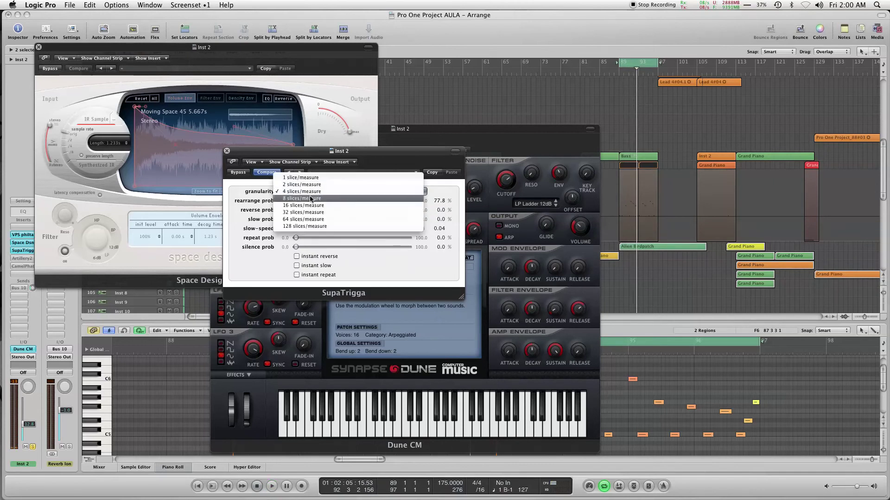
{"action": "left_click", "coordinate": [351, 211]}
{"action": "key", "text": "space"}
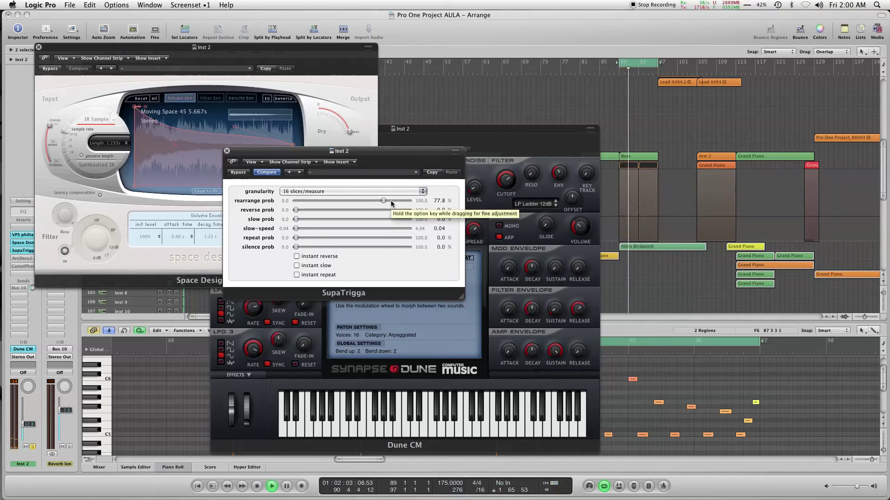
{"action": "key", "text": "space"}
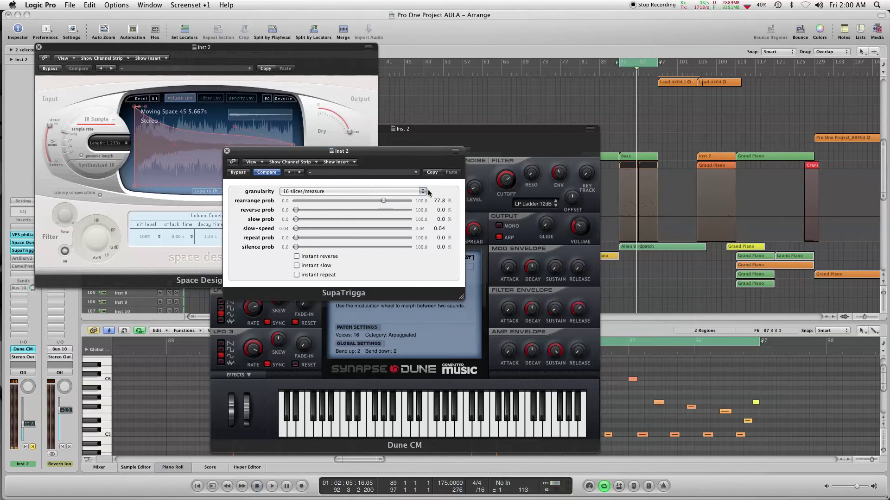
{"action": "left_click_drag", "start_coordinate": [384, 201], "coordinate": [345, 201]}
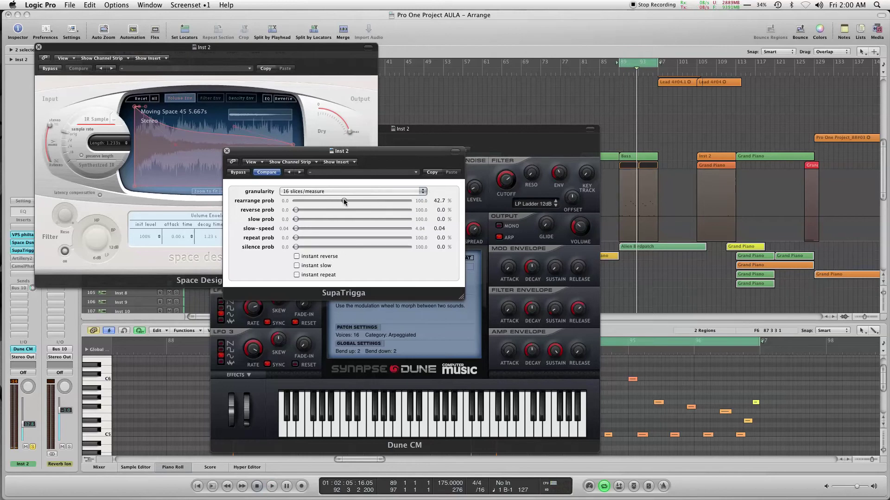
Step: Close and bypass SupaTrigga on Inst 2, and audition the part with the Artillery2 insert opened and activated
{"action": "left_click", "coordinate": [227, 151]}
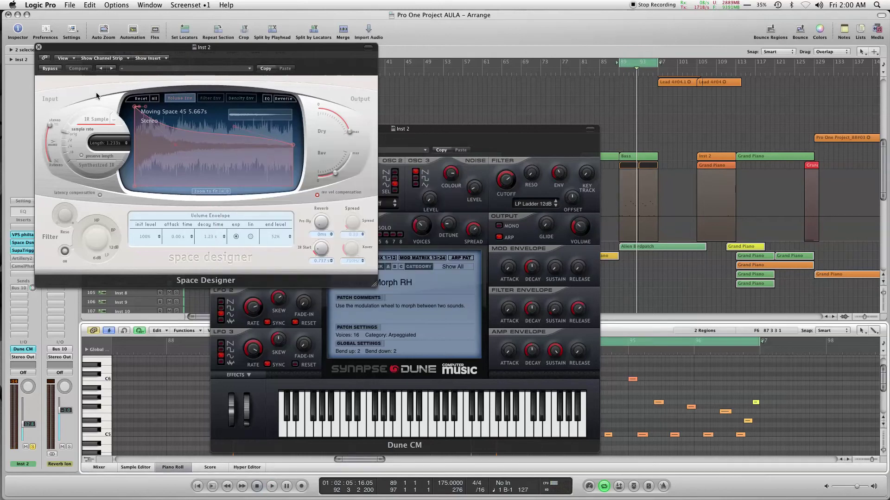
{"action": "left_click", "coordinate": [28, 252], "text": "alt"}
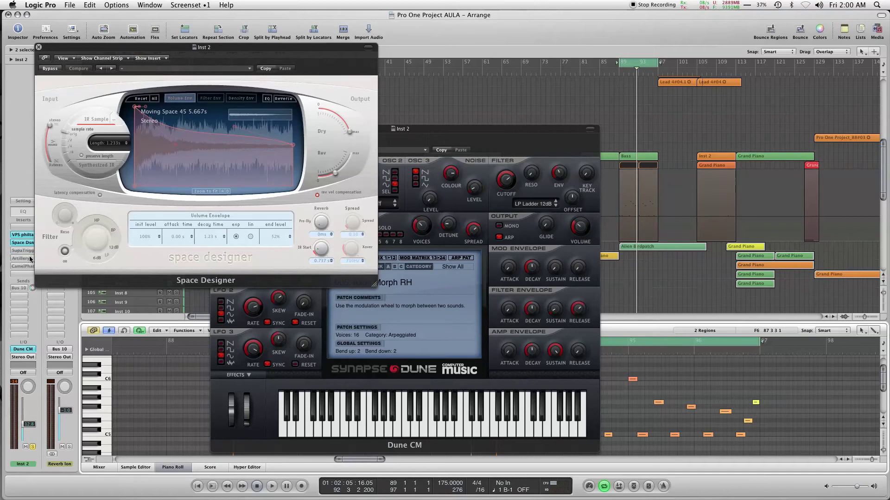
{"action": "left_click", "coordinate": [20, 260]}
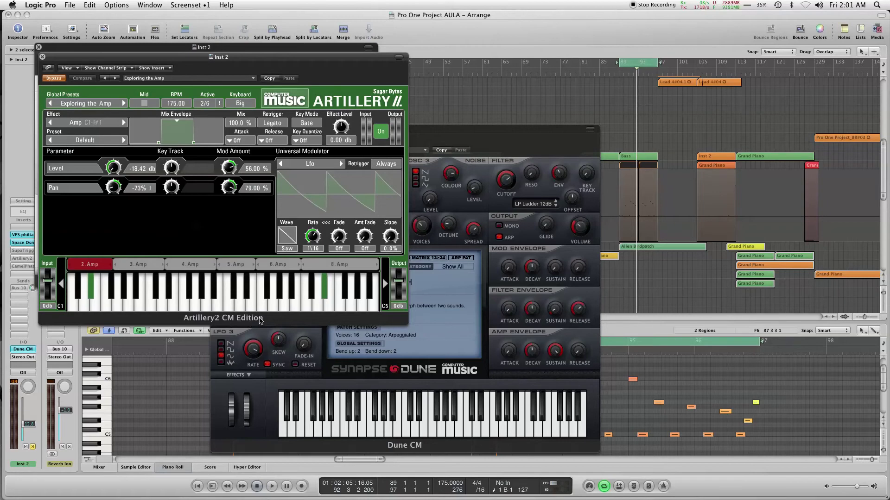
{"action": "left_click", "coordinate": [22, 258], "text": "alt"}
{"action": "key", "text": "space"}
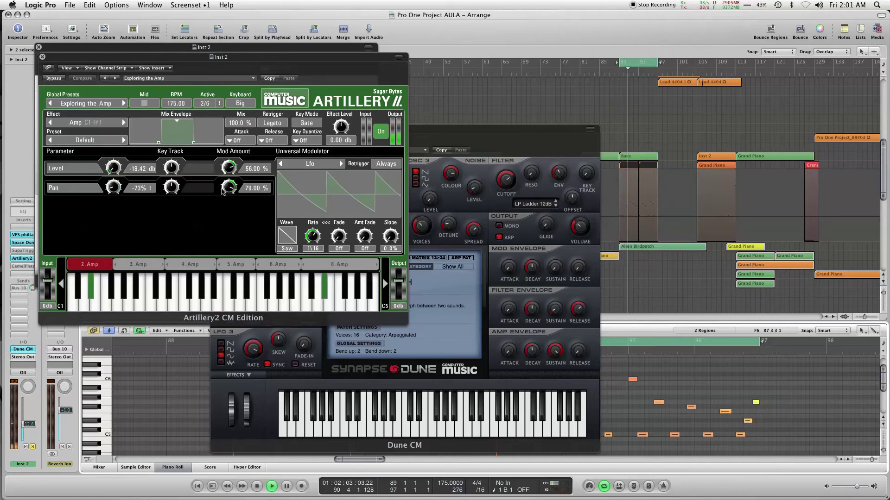
{"action": "left_click", "coordinate": [54, 79]}
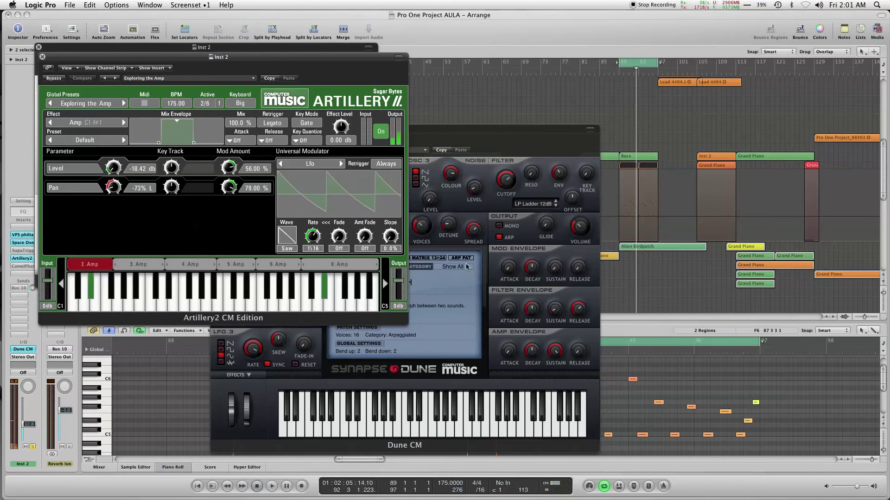
Step: Move the Artillery2 window clear of Space Designer and close the Space Designer window
{"action": "left_click_drag", "start_coordinate": [136, 58], "coordinate": [351, 111]}
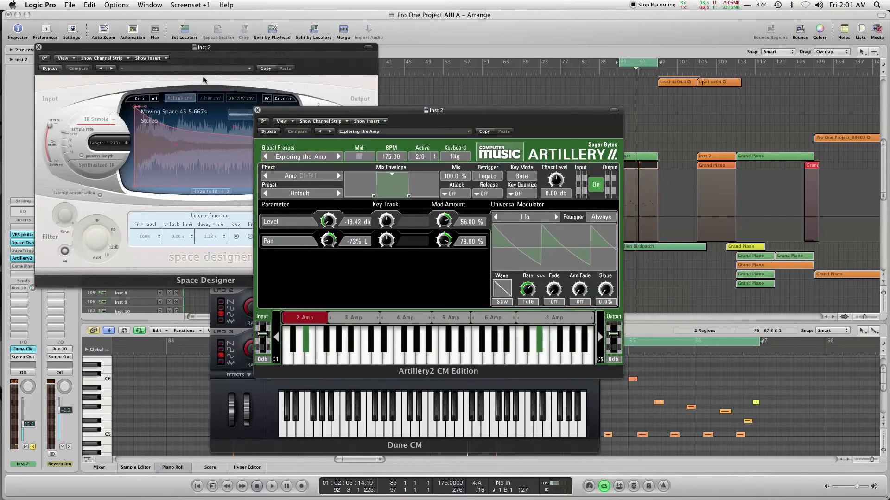
{"action": "left_click", "coordinate": [36, 49]}
{"action": "left_click_drag", "start_coordinate": [43, 50], "coordinate": [41, 50]}
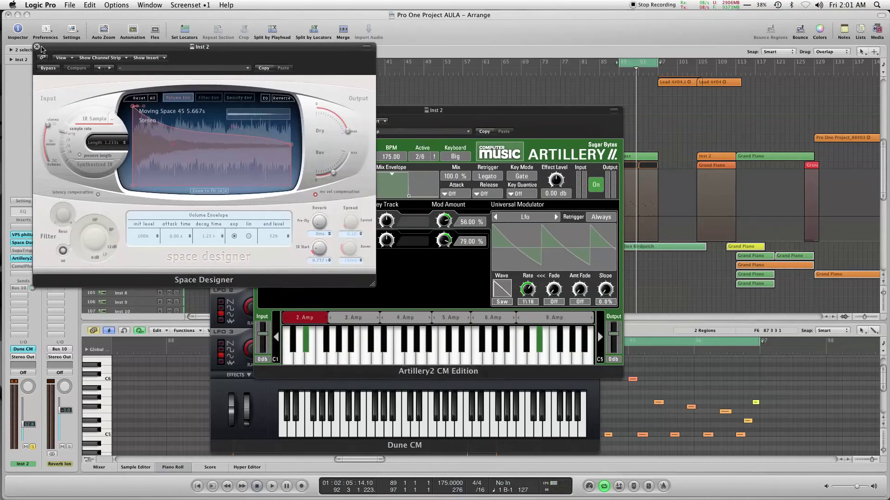
{"action": "left_click", "coordinate": [37, 47]}
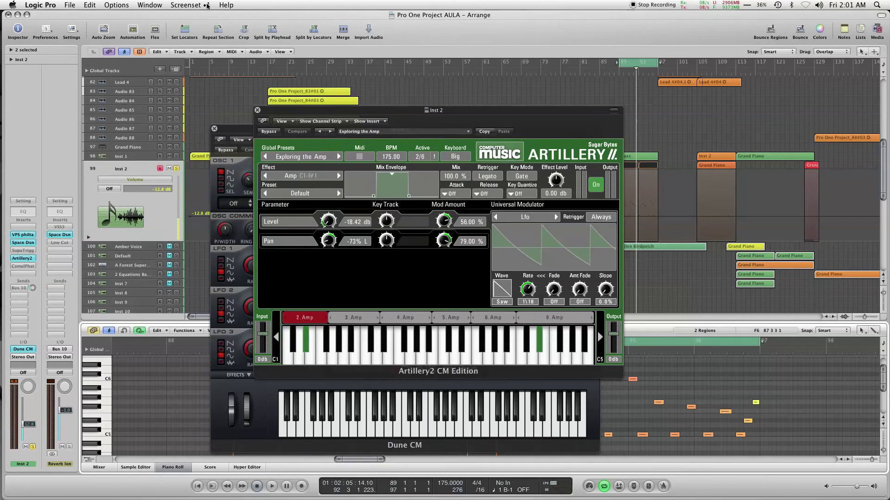
{"action": "left_click", "coordinate": [191, 4]}
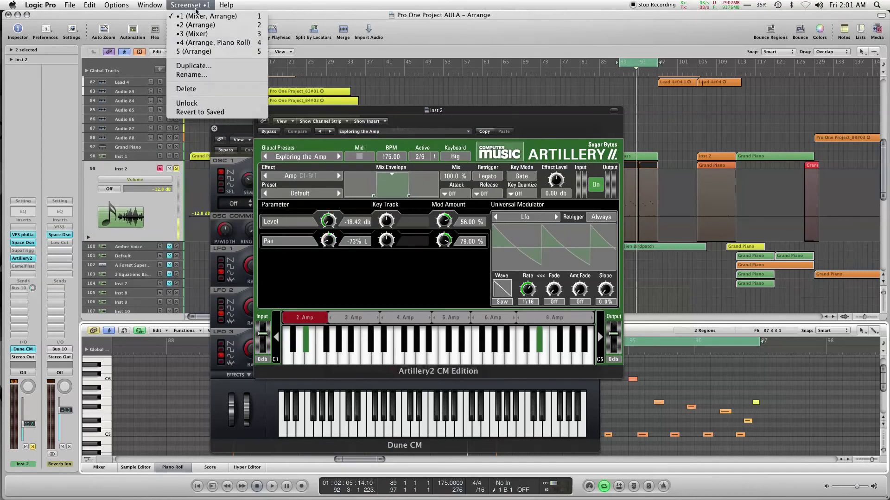
{"action": "mouse_move", "coordinate": [226, 5]}
{"action": "left_click", "coordinate": [465, 19]}
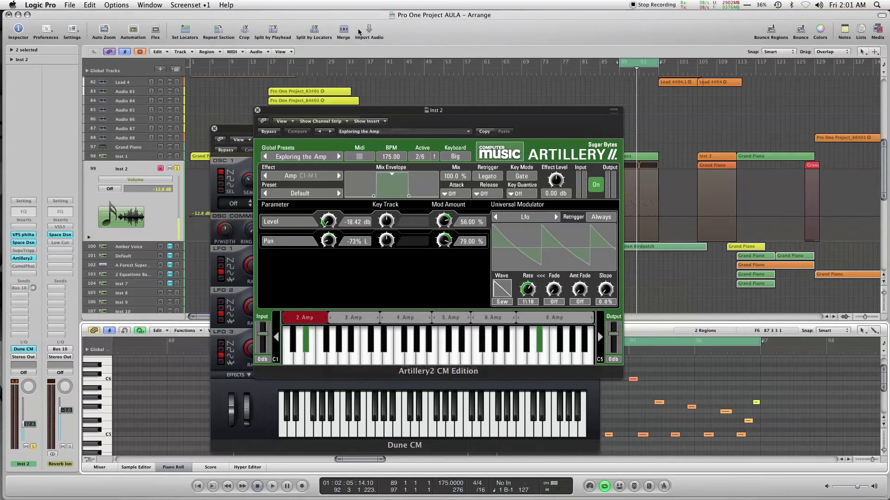
{"action": "mouse_move", "coordinate": [183, 14]}
{"action": "left_mouse_down"}
{"action": "mouse_move", "coordinate": [240, 14]}
{"action": "mouse_move", "coordinate": [181, 13]}
{"action": "left_mouse_up"}
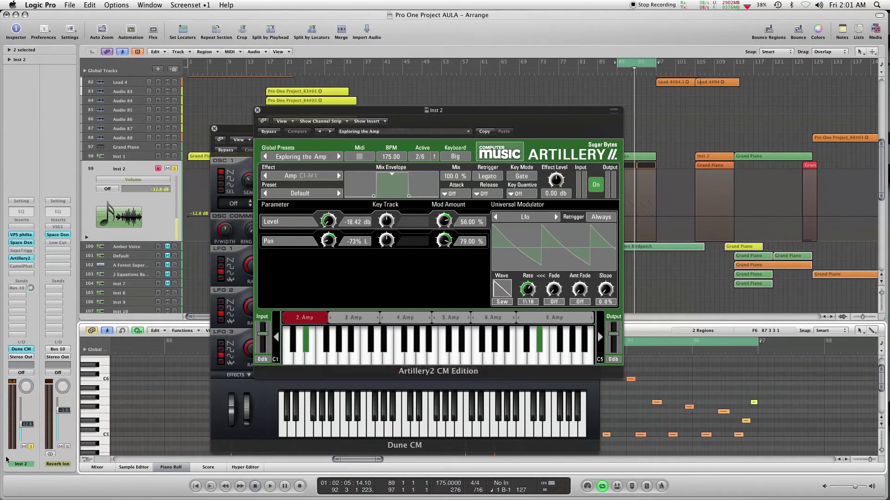
Step: Show the mixer, solo the Drums bus channel and play the loop with Inst 2
{"action": "left_click", "coordinate": [96, 467]}
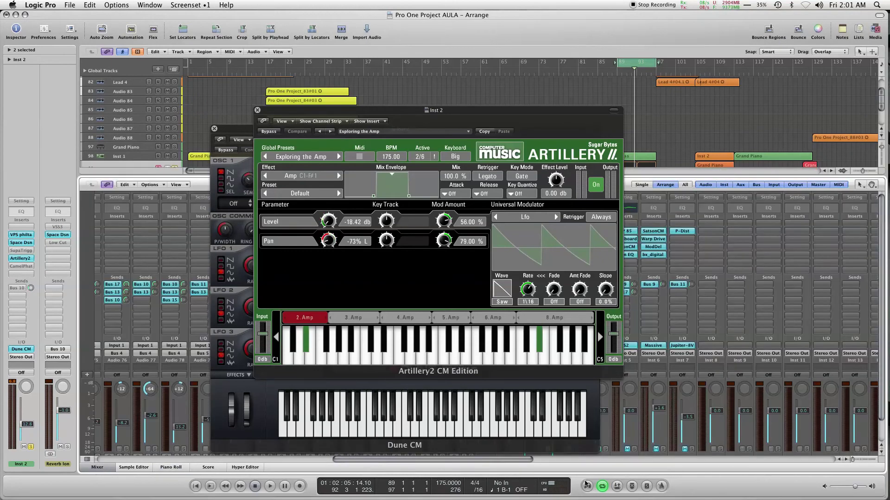
{"action": "left_click_drag", "start_coordinate": [525, 459], "coordinate": [799, 461]}
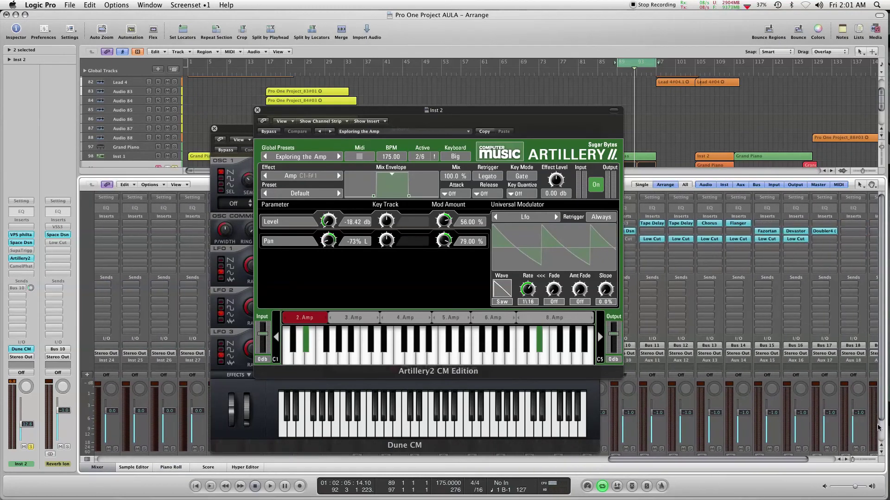
{"action": "scroll", "coordinate": [875, 434], "scroll_direction": "down", "scroll_amount": 2}
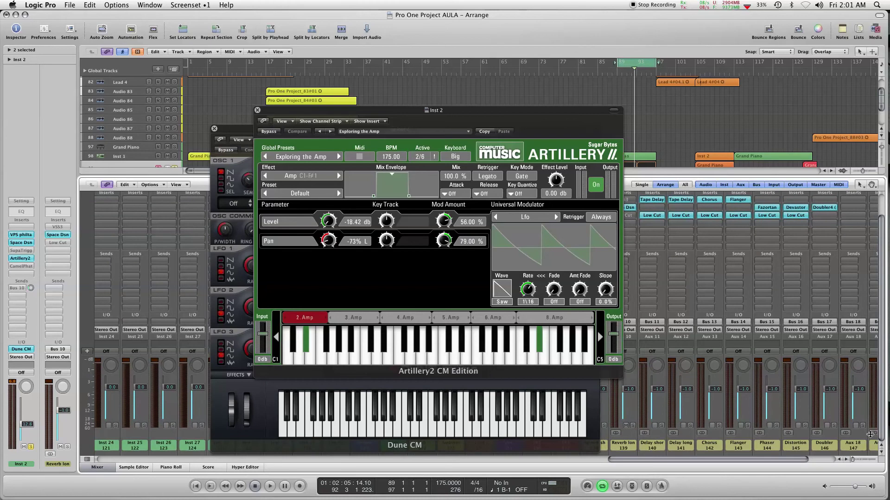
{"action": "scroll", "coordinate": [780, 458], "scroll_direction": "left", "scroll_amount": 10}
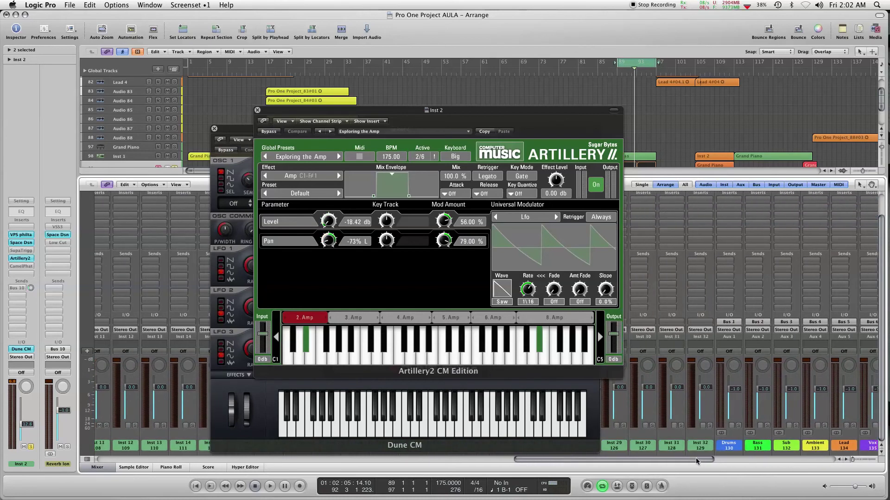
{"action": "key", "text": "space"}
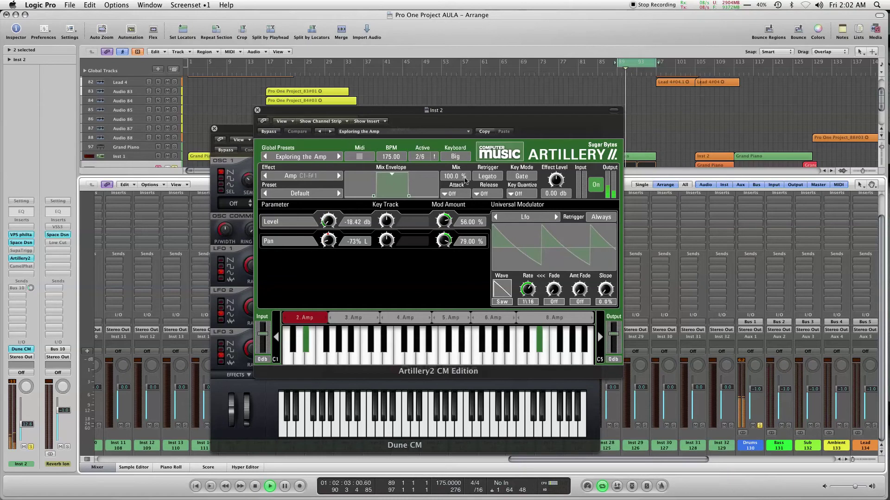
Step: Hide the mixer and close the Dune CM and Artillery2 plug-in windows
{"action": "left_click", "coordinate": [98, 468]}
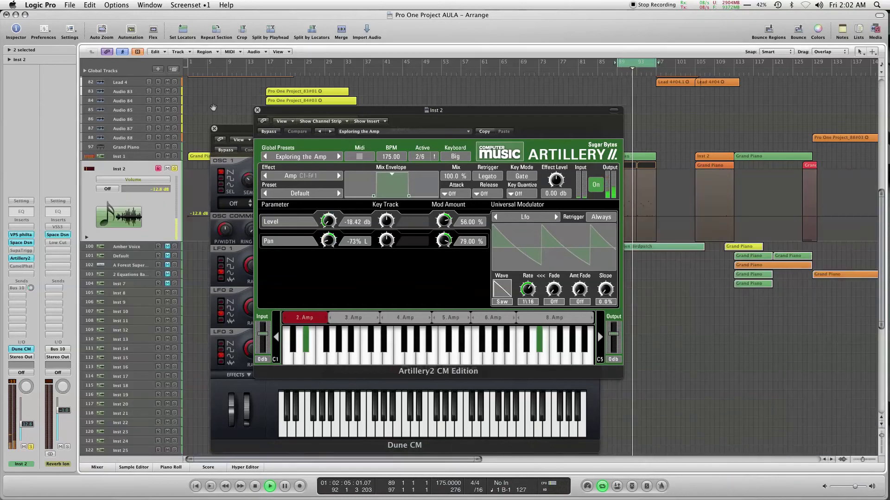
{"action": "left_click", "coordinate": [214, 129]}
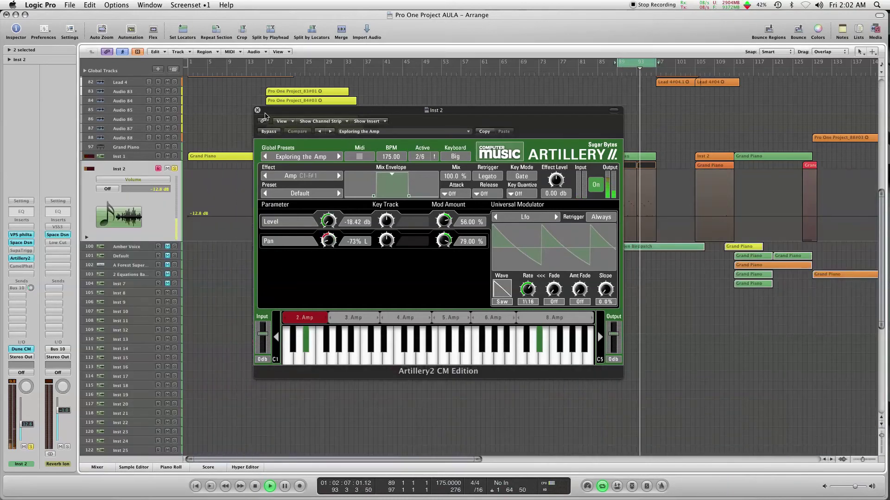
{"action": "left_click", "coordinate": [257, 110]}
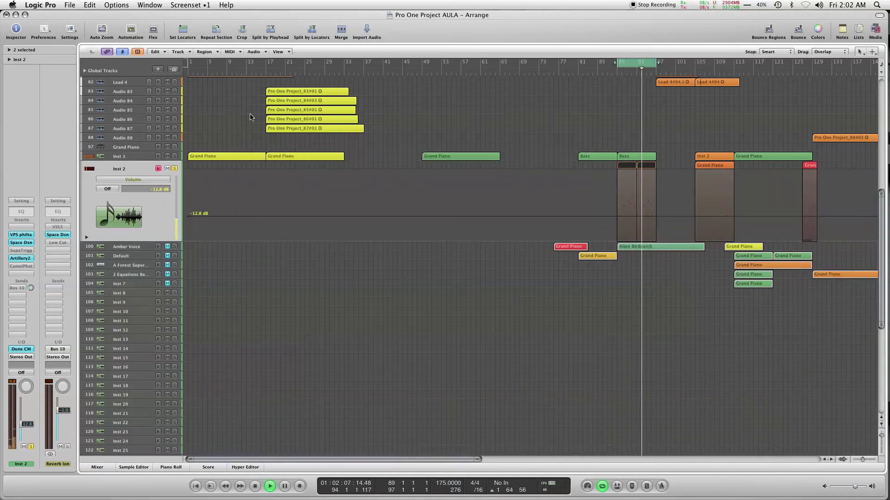
Step: Activate CamelPhat on Inst 2, compare the loop with the track's solo off and on, and open the CamelPhat window
{"action": "left_click", "coordinate": [29, 267], "text": "alt"}
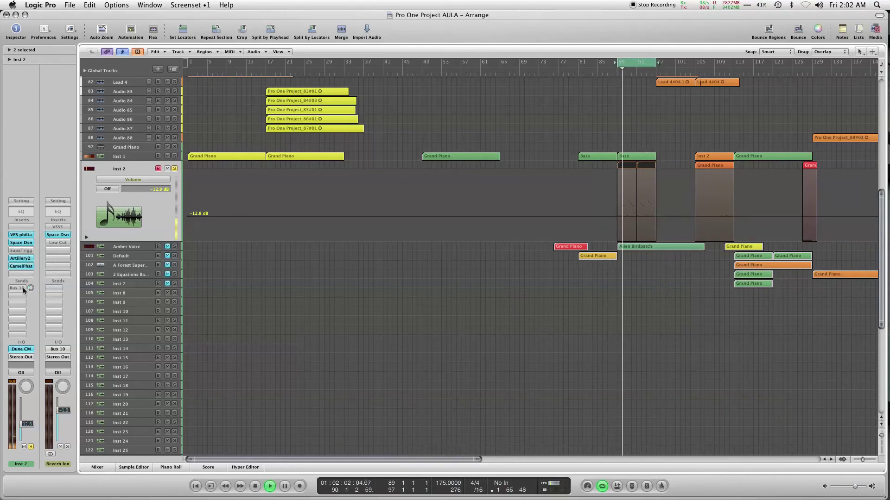
{"action": "left_click", "coordinate": [30, 447]}
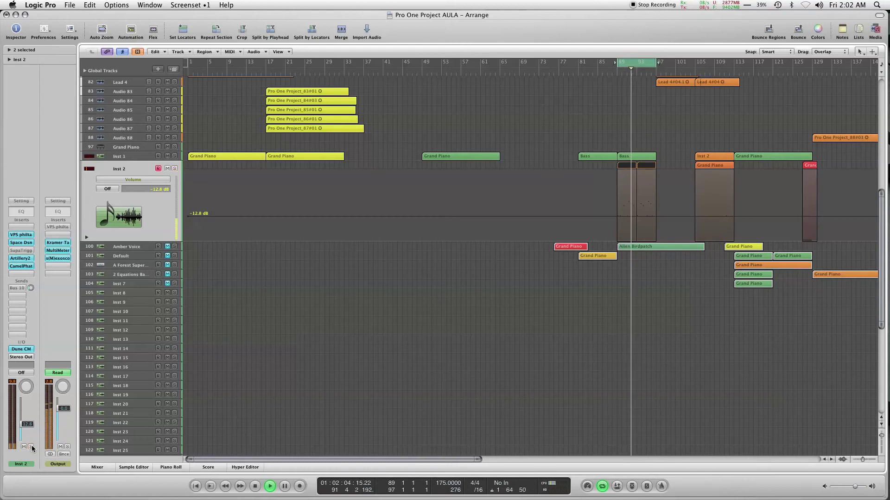
{"action": "left_click", "coordinate": [21, 266]}
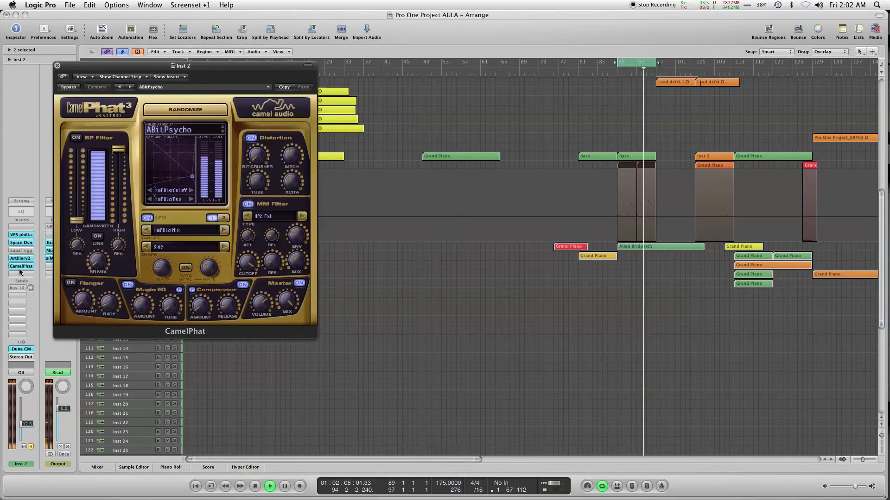
{"action": "key", "text": "space"}
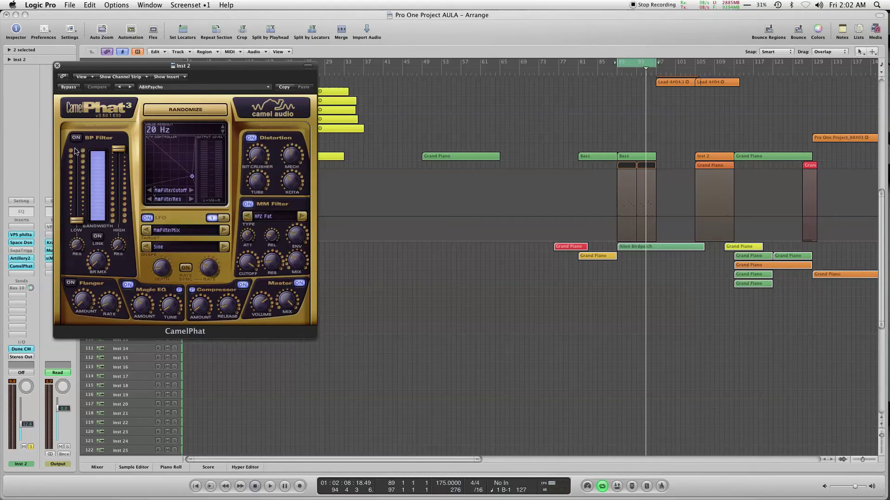
Step: Toggle CamelPhat's distortion off and on, look through its preset categories without loading one, and clear the region selection
{"action": "left_click", "coordinate": [251, 138]}
{"action": "left_click", "coordinate": [251, 138]}
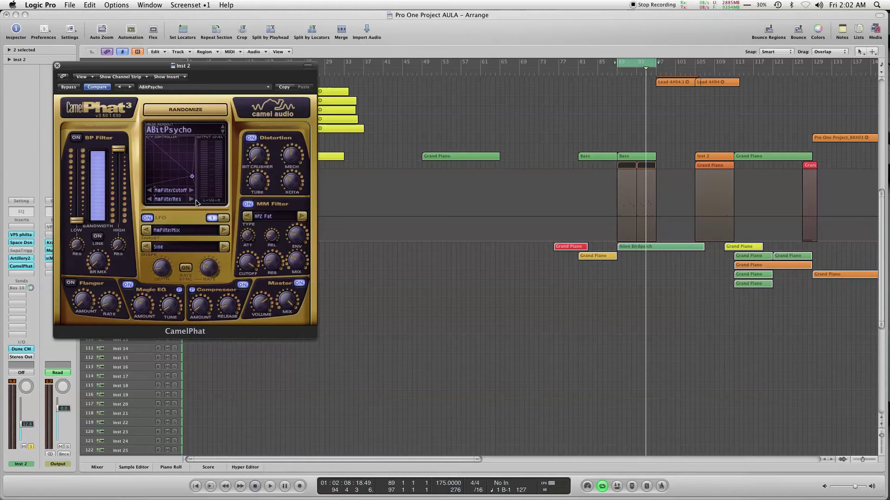
{"action": "left_click", "coordinate": [173, 130]}
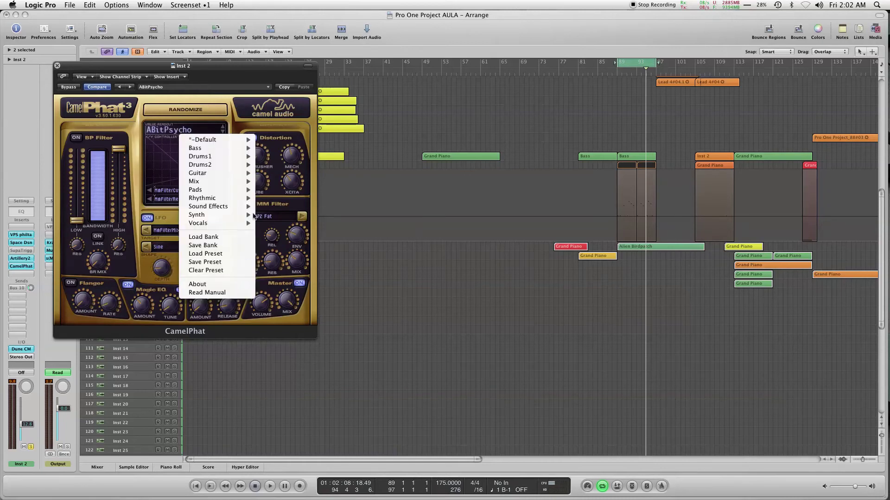
{"action": "left_click", "coordinate": [370, 285]}
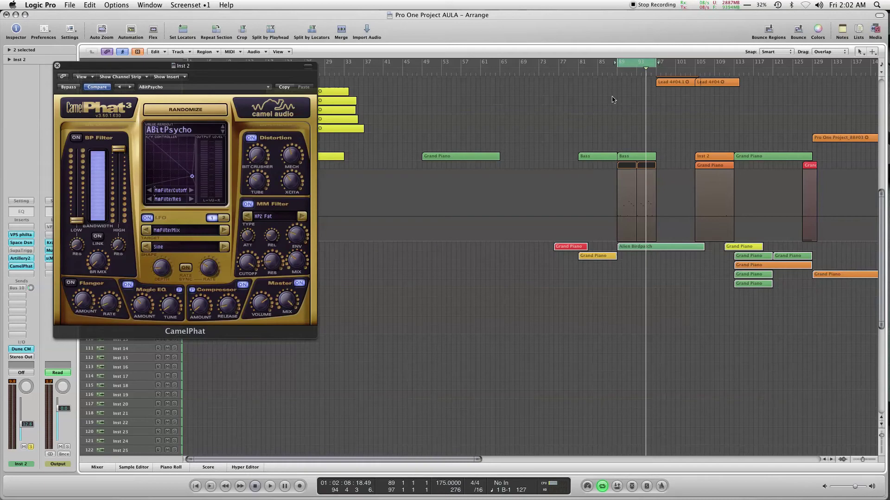
{"action": "left_click", "coordinate": [388, 298]}
Step: Play the loop, bypass and re-enable Artillery2 on Inst 2, and turn on CamelPhat's BP Filter
{"action": "key", "text": "space"}
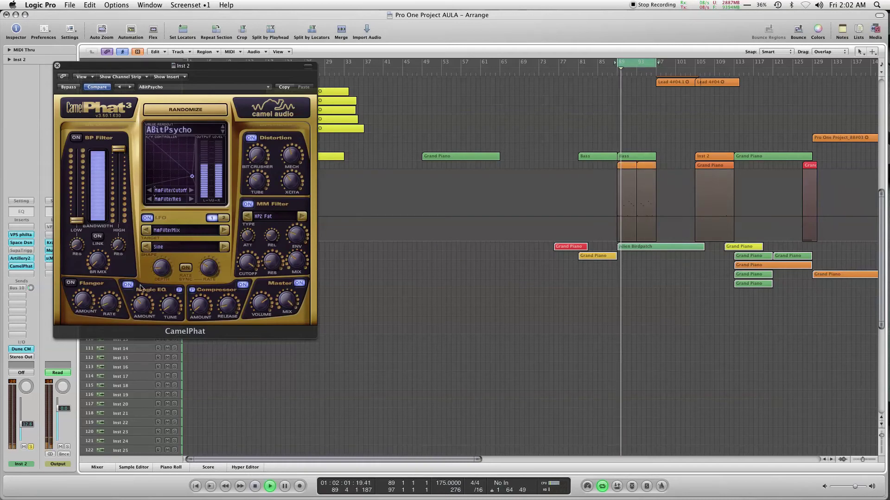
{"action": "left_click", "coordinate": [22, 259], "text": "alt"}
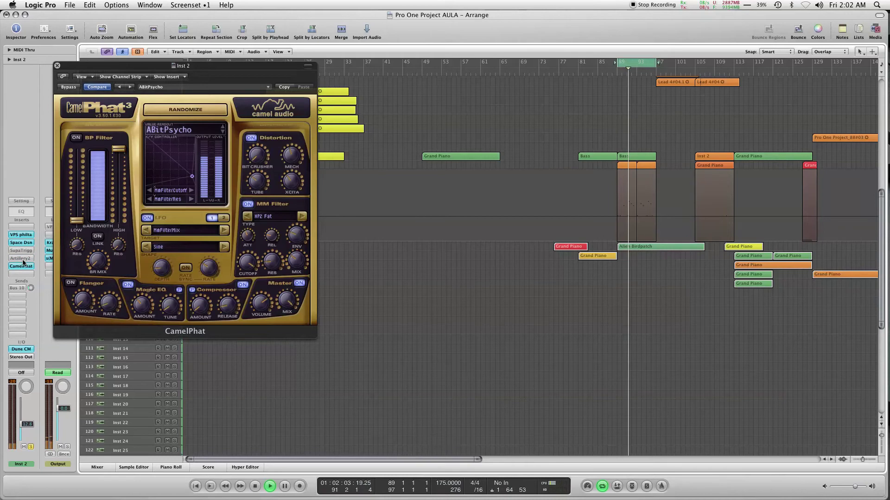
{"action": "left_click", "coordinate": [21, 258], "text": "alt"}
{"action": "mouse_move", "coordinate": [88, 232]}
{"action": "left_mouse_down"}
{"action": "mouse_move", "coordinate": [91, 154]}
{"action": "mouse_move", "coordinate": [77, 193]}
{"action": "mouse_move", "coordinate": [77, 172]}
{"action": "mouse_move", "coordinate": [73, 238]}
{"action": "left_mouse_up"}
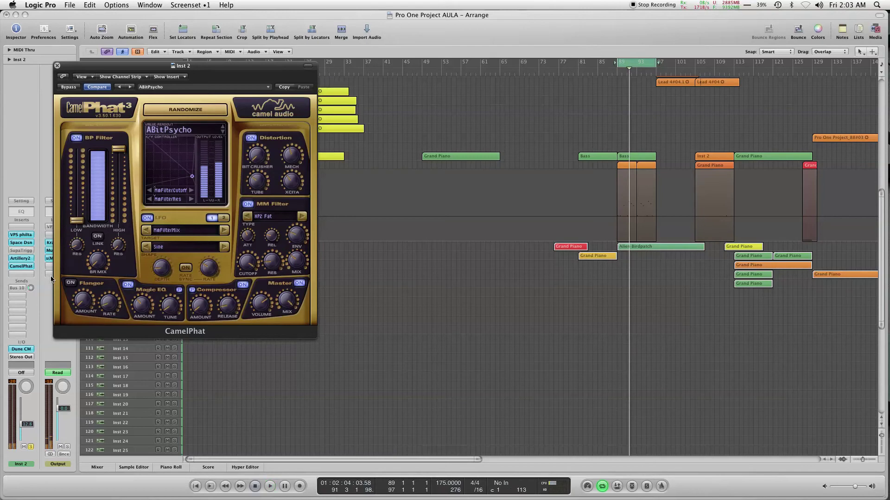
Step: Activate the Bus 10 send on Inst 2, play the loop, and turn off the track's solo
{"action": "left_click", "coordinate": [23, 289]}
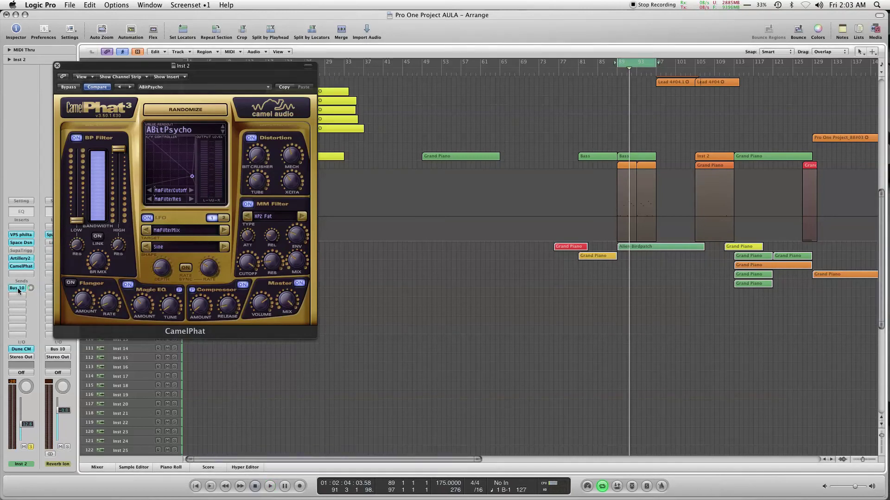
{"action": "key", "text": "space"}
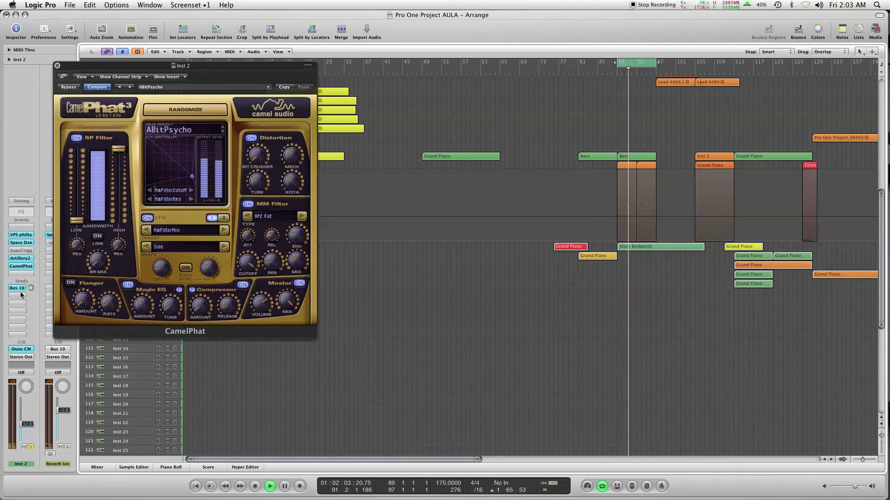
{"action": "left_click", "coordinate": [35, 450]}
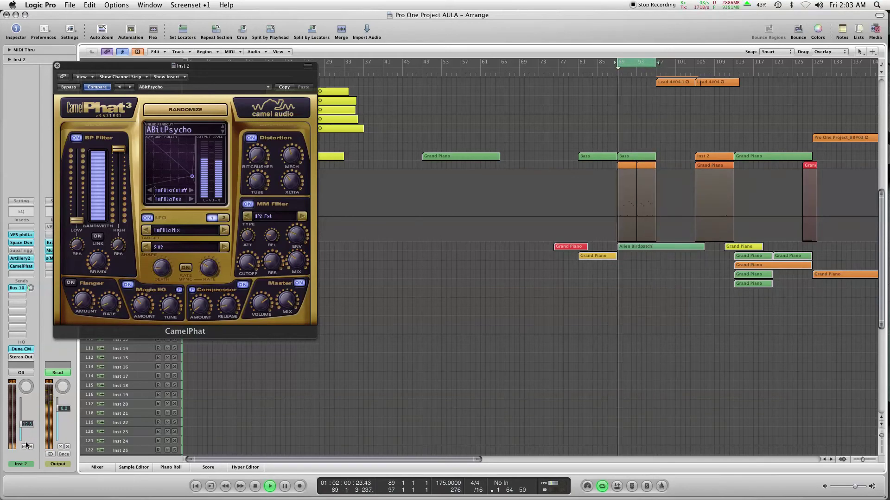
{"action": "mouse_move", "coordinate": [20, 424]}
{"action": "left_mouse_down"}
{"action": "mouse_move", "coordinate": [21, 416]}
{"action": "mouse_move", "coordinate": [21, 424]}
{"action": "left_mouse_up"}
{"action": "key", "text": "space"}
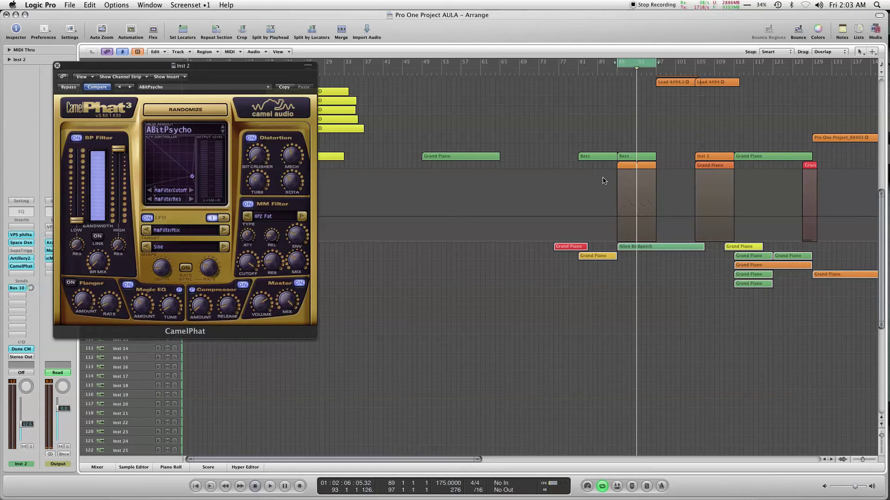
Step: Close the CamelPhat window, and unmute and solo the Amber Voice track
{"action": "left_click_drag", "start_coordinate": [132, 66], "coordinate": [308, 178]}
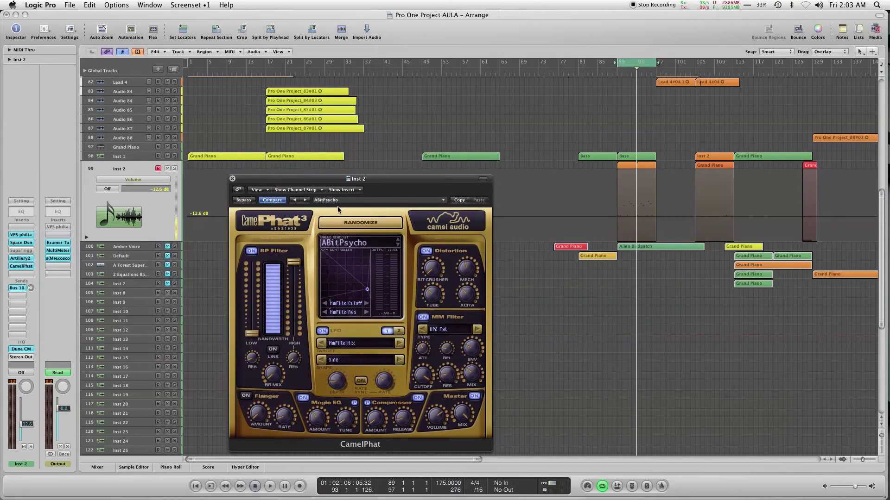
{"action": "left_click", "coordinate": [231, 178]}
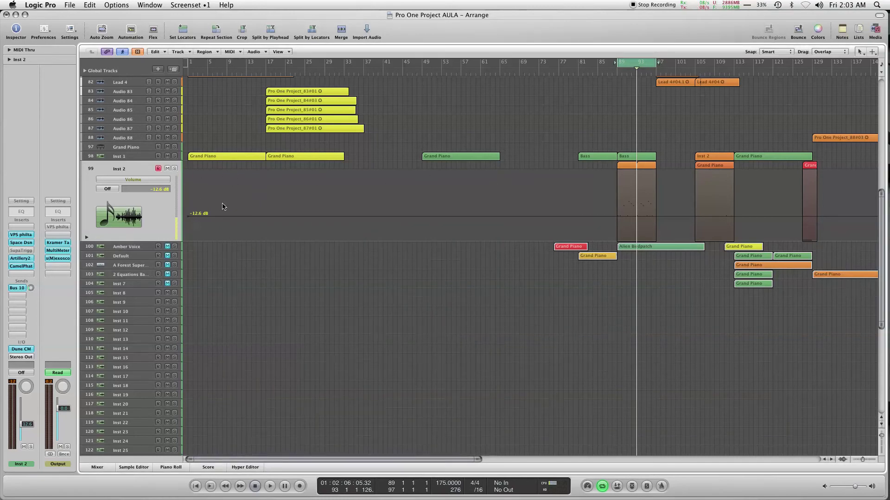
{"action": "left_click", "coordinate": [122, 250]}
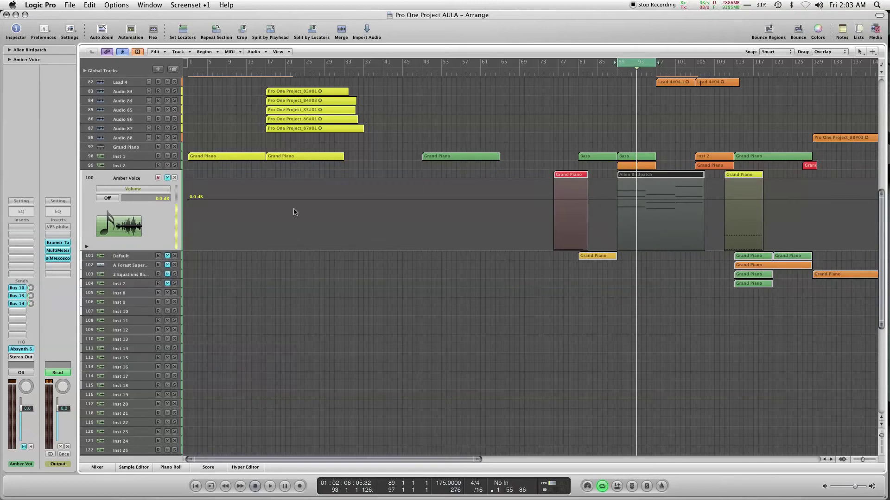
{"action": "left_click", "coordinate": [168, 178]}
{"action": "left_click", "coordinate": [175, 179]}
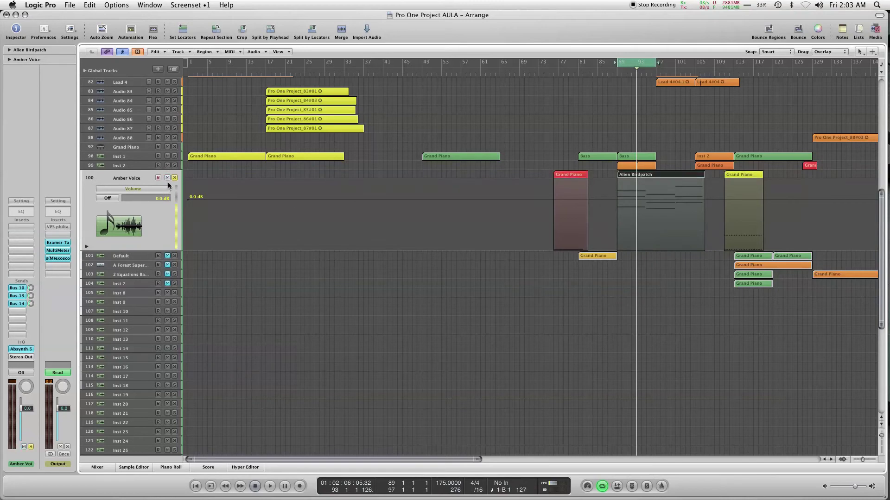
Step: Remove the Dune CM instrument from the Inst 2 track by setting its instrument slot to No Plug-in
{"action": "left_click", "coordinate": [124, 166]}
{"action": "left_click", "coordinate": [23, 350]}
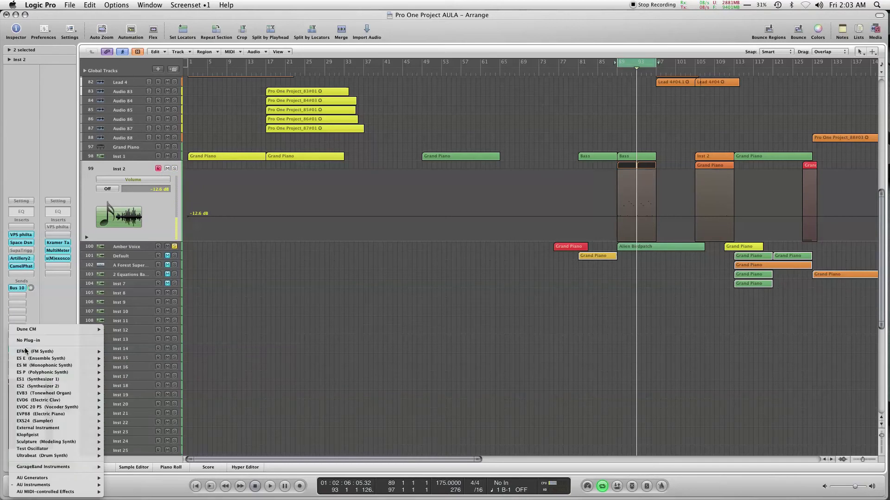
{"action": "left_click", "coordinate": [39, 342]}
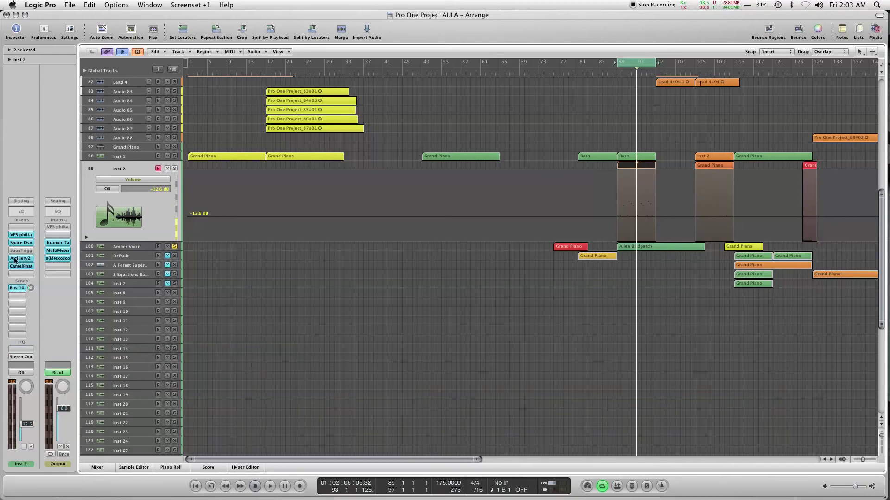
Step: Open the Absynth 5 window of the Amber Voice track and move it fully into view
{"action": "left_click", "coordinate": [134, 248]}
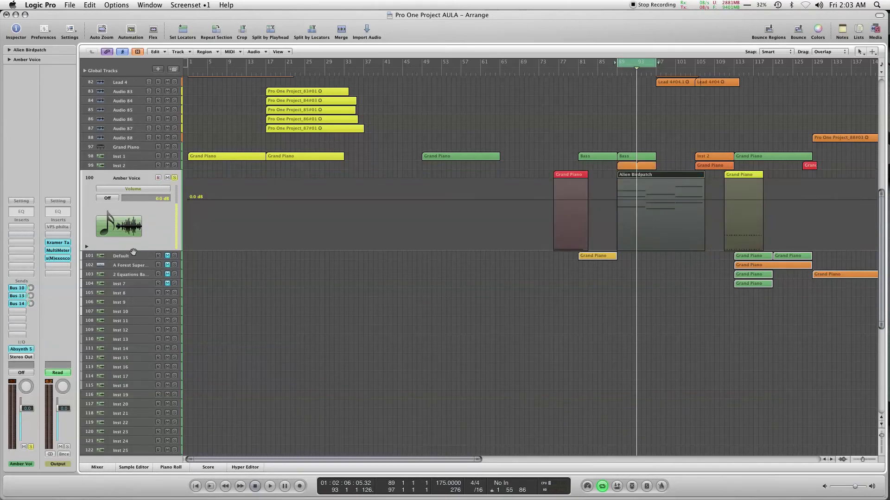
{"action": "left_click", "coordinate": [21, 350]}
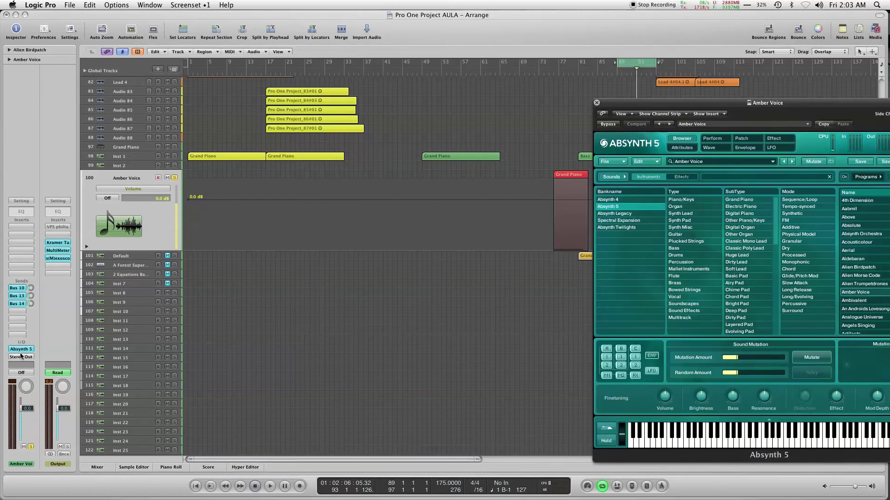
{"action": "left_click_drag", "start_coordinate": [658, 105], "coordinate": [279, 94]}
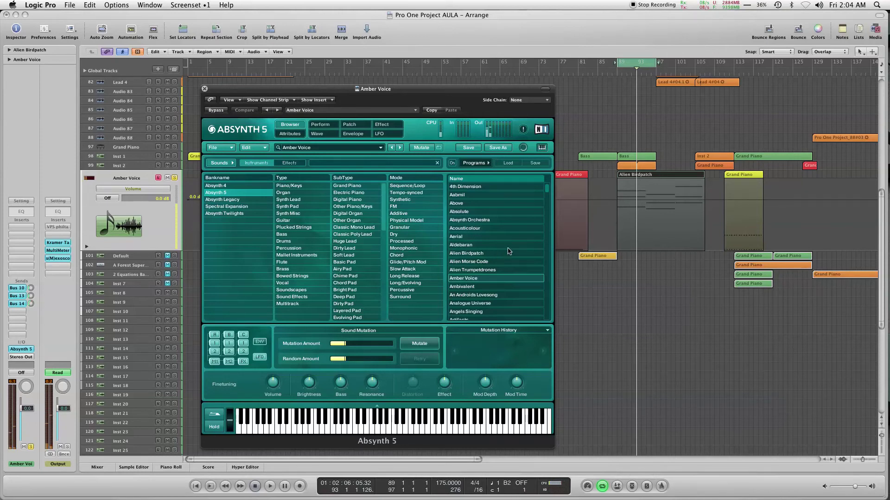
Step: Audition the Absynth 5 presets Aldebaran, Aerial, An Androids Lovesong, Deepspace, Doompad, Elastic and Emotional Overload
{"action": "left_click", "coordinate": [462, 245]}
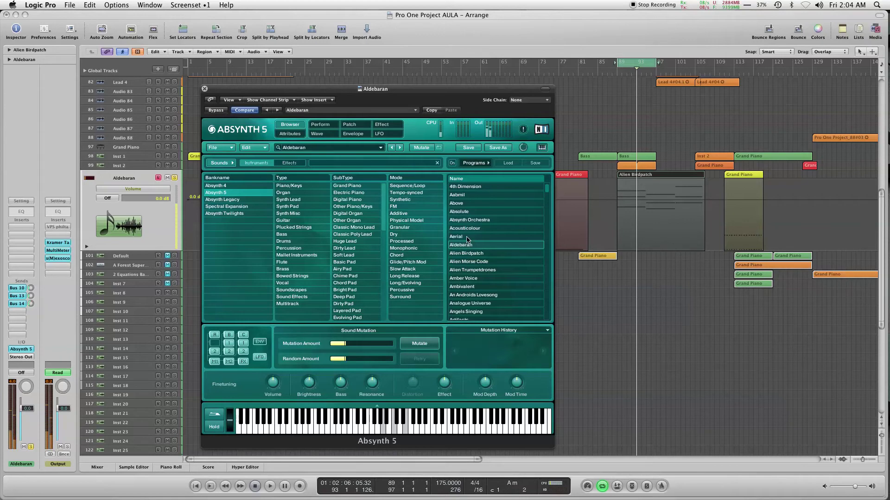
{"action": "left_click", "coordinate": [458, 237]}
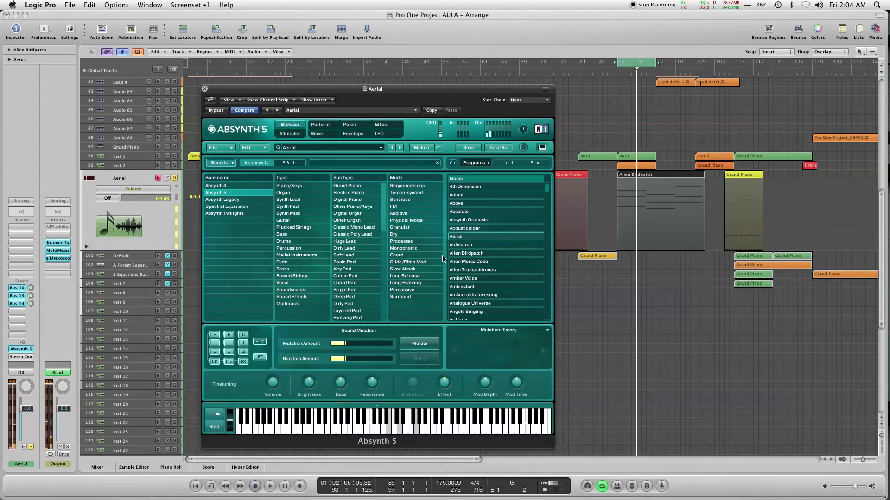
{"action": "left_click", "coordinate": [473, 297]}
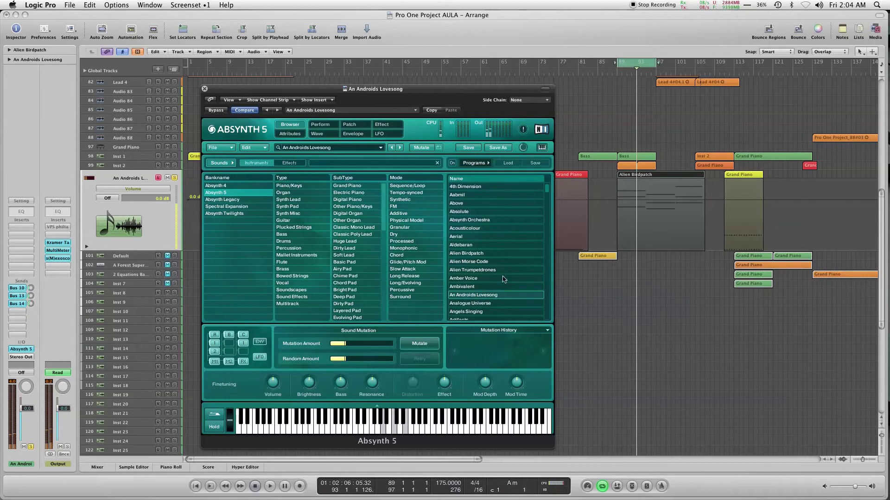
{"action": "left_click_drag", "start_coordinate": [547, 188], "coordinate": [555, 227]}
{"action": "left_click", "coordinate": [467, 229]}
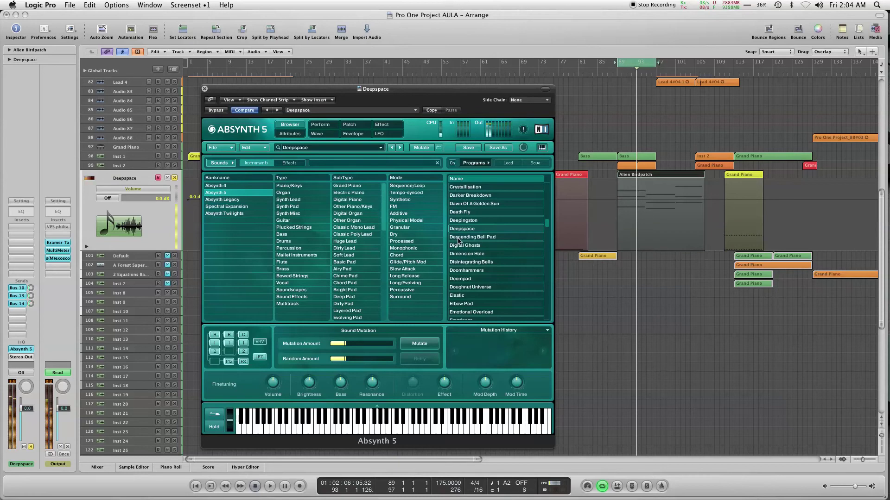
{"action": "left_click", "coordinate": [467, 279]}
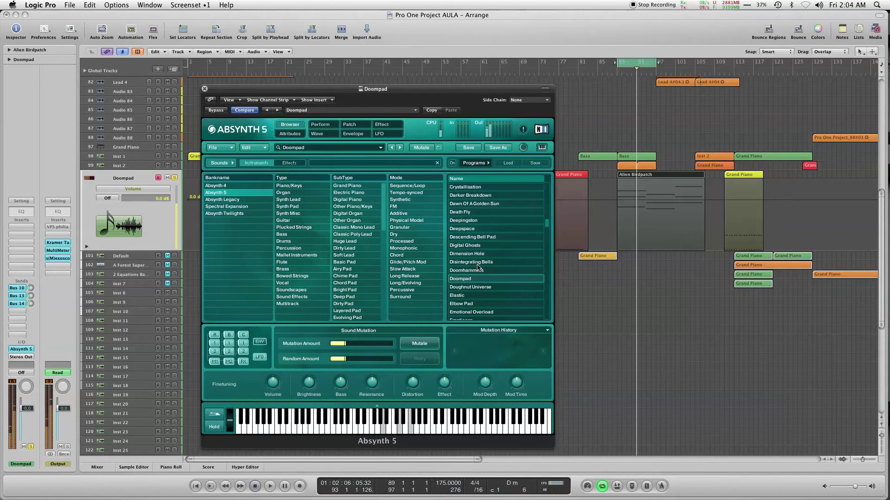
{"action": "left_click", "coordinate": [465, 295]}
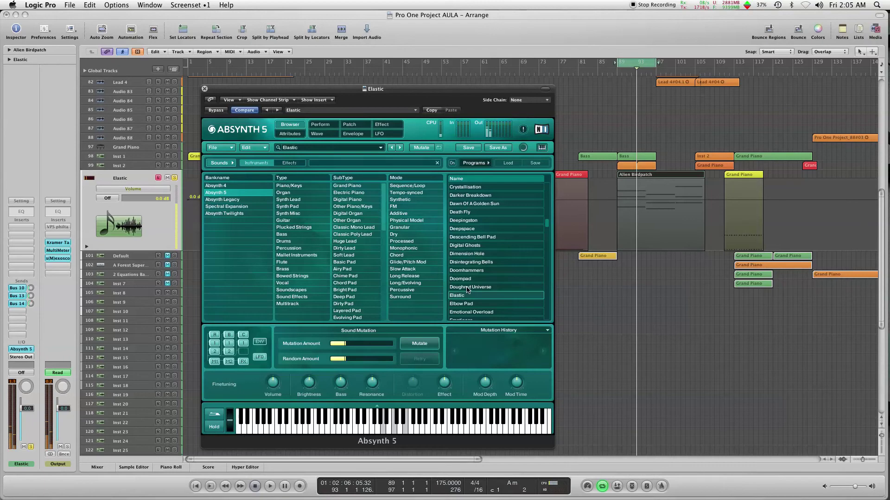
{"action": "left_click", "coordinate": [475, 313]}
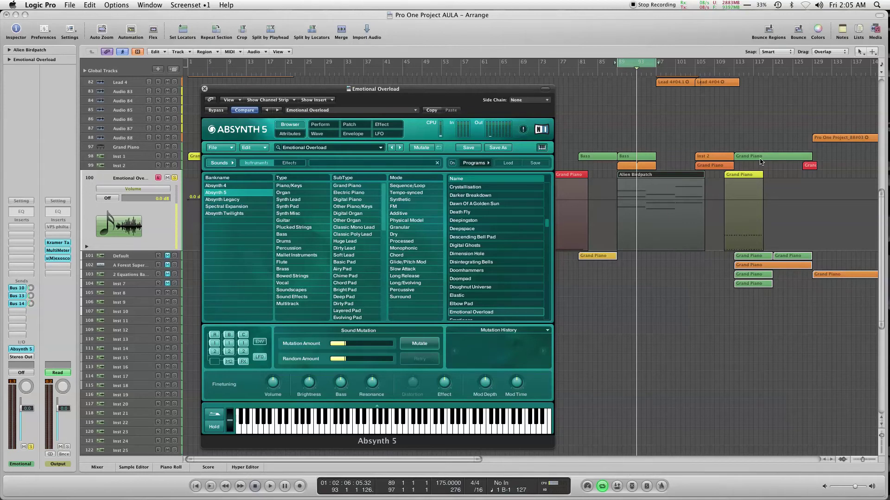
Step: View and dismiss Absynth 5's about screen, and audition the presets Flashback, Fragile silence, Master Of Insects and Magnetic Flux
{"action": "left_click", "coordinate": [541, 129]}
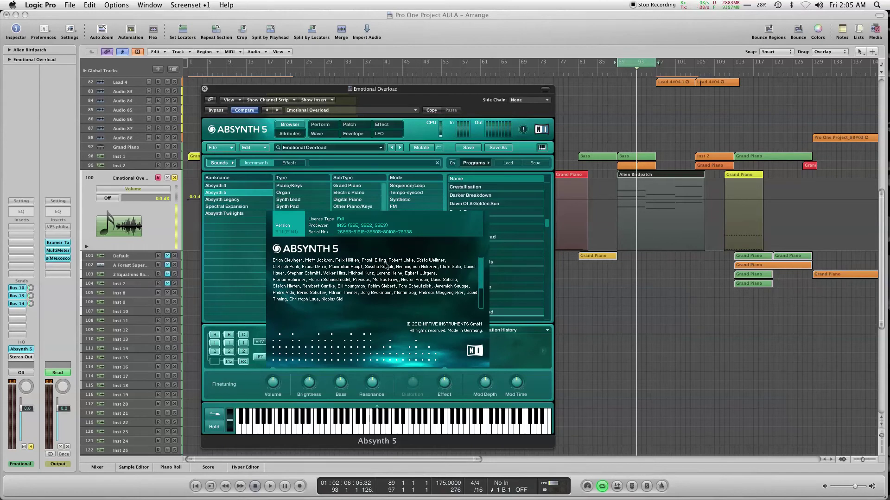
{"action": "left_click", "coordinate": [348, 290]}
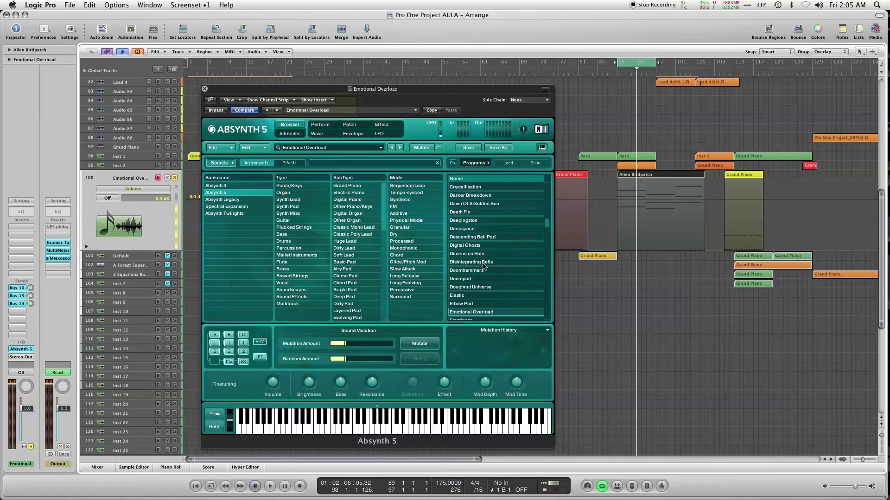
{"action": "left_click_drag", "start_coordinate": [549, 224], "coordinate": [549, 238]}
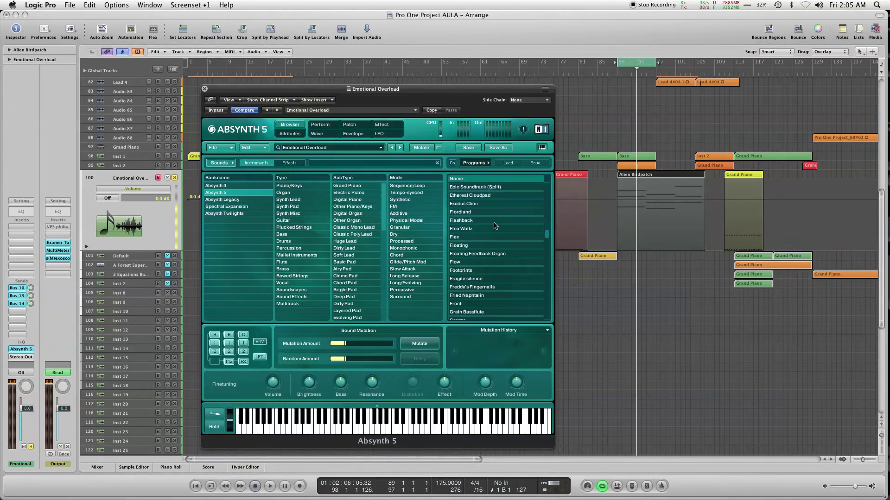
{"action": "left_click", "coordinate": [469, 223]}
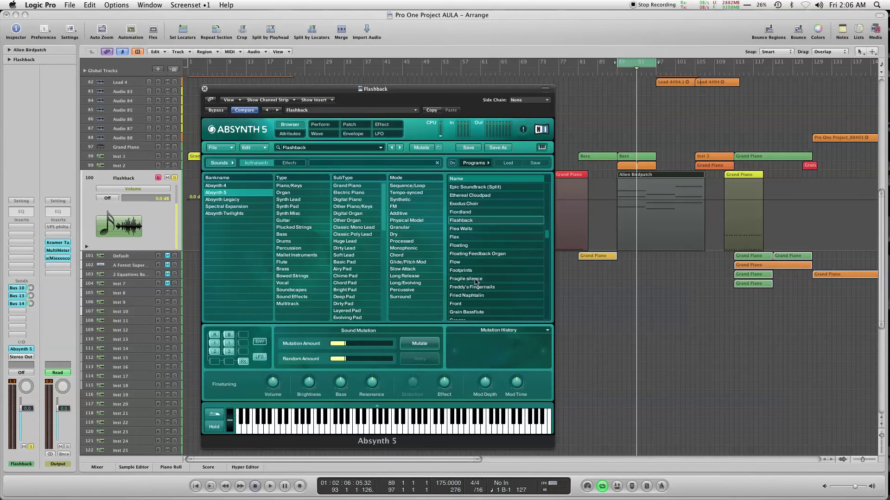
{"action": "left_click", "coordinate": [473, 281]}
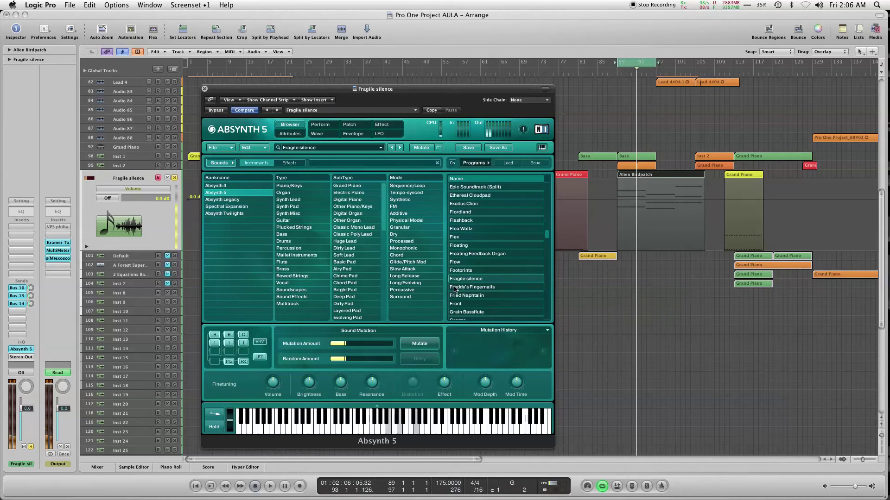
{"action": "left_click", "coordinate": [547, 237]}
{"action": "left_click_drag", "start_coordinate": [549, 238], "coordinate": [548, 262]}
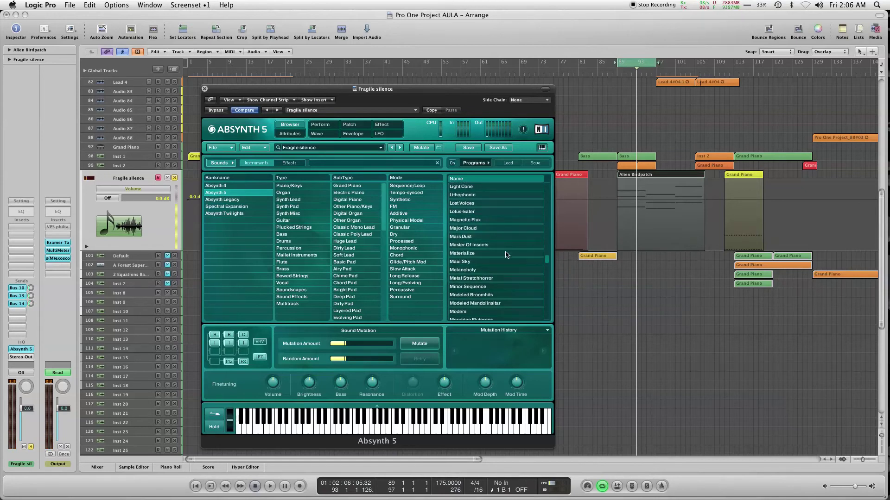
{"action": "left_click", "coordinate": [463, 245]}
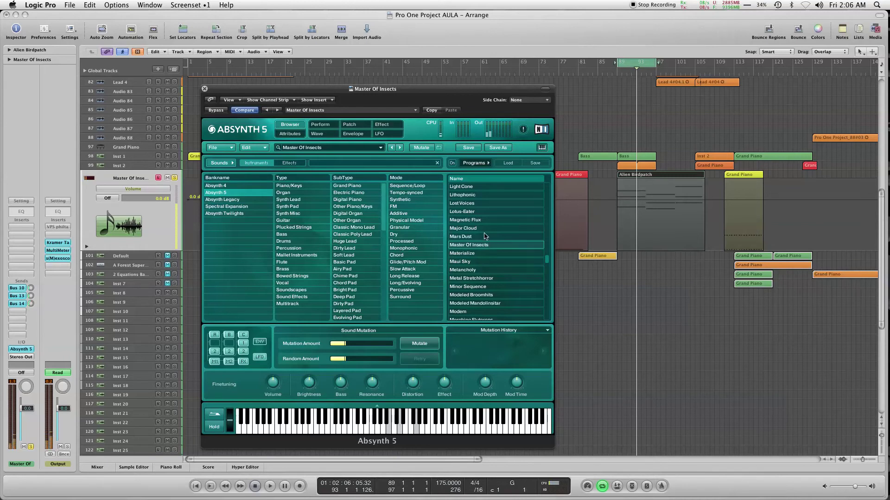
{"action": "left_click", "coordinate": [466, 221]}
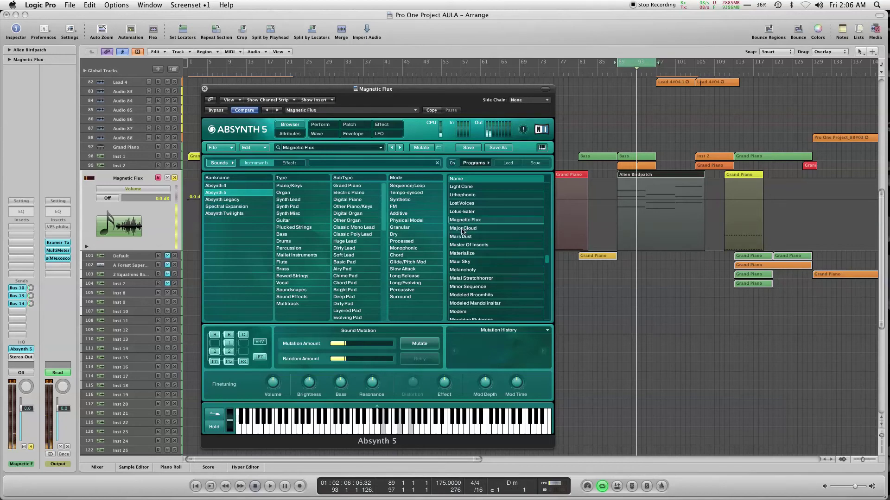
Step: Audition the presets Ray Of Hope, PlanetN10 and Robots Rise, and load Scifi Sequence (Split) in Absynth 5
{"action": "left_click_drag", "start_coordinate": [546, 260], "coordinate": [526, 275]}
{"action": "left_click", "coordinate": [469, 248]}
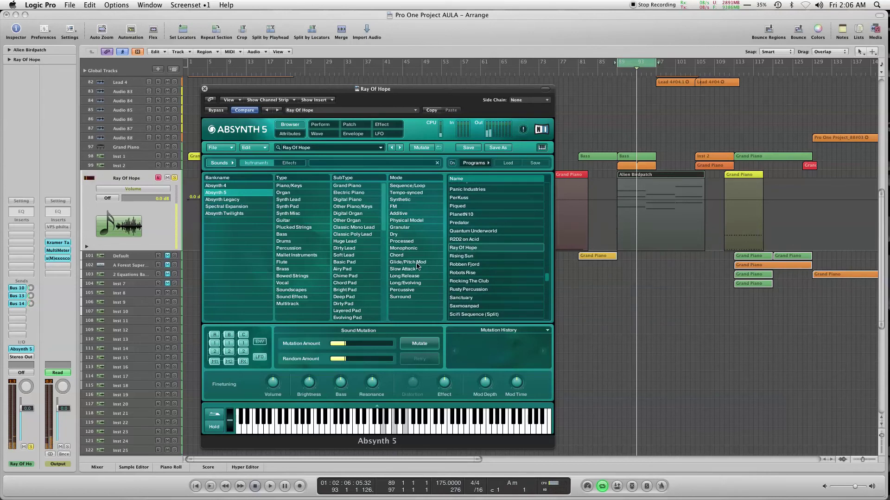
{"action": "left_click", "coordinate": [478, 216]}
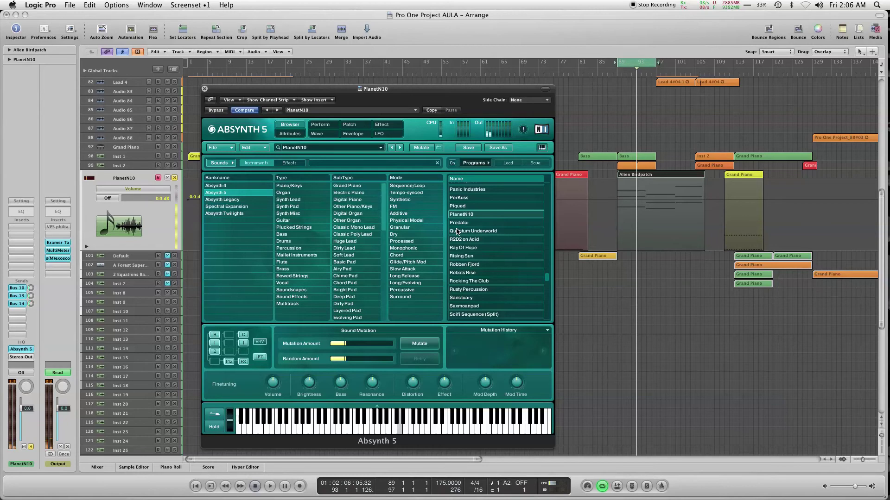
{"action": "left_click", "coordinate": [458, 274]}
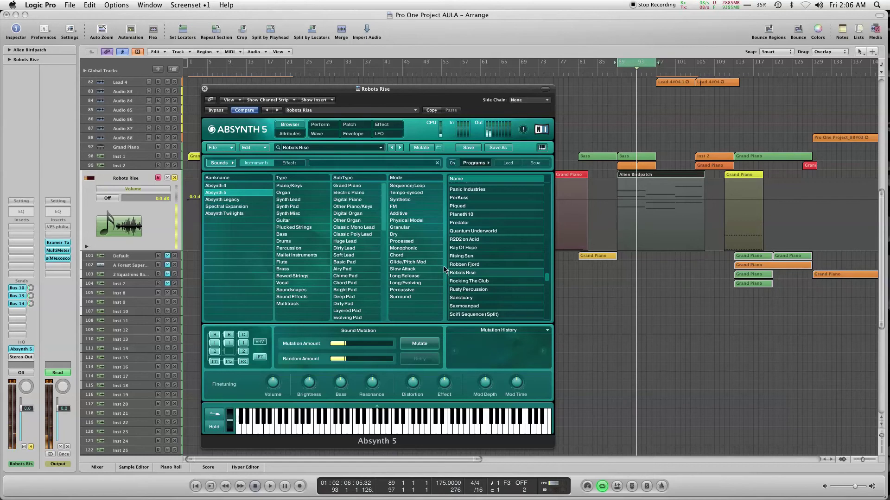
{"action": "left_click", "coordinate": [474, 315]}
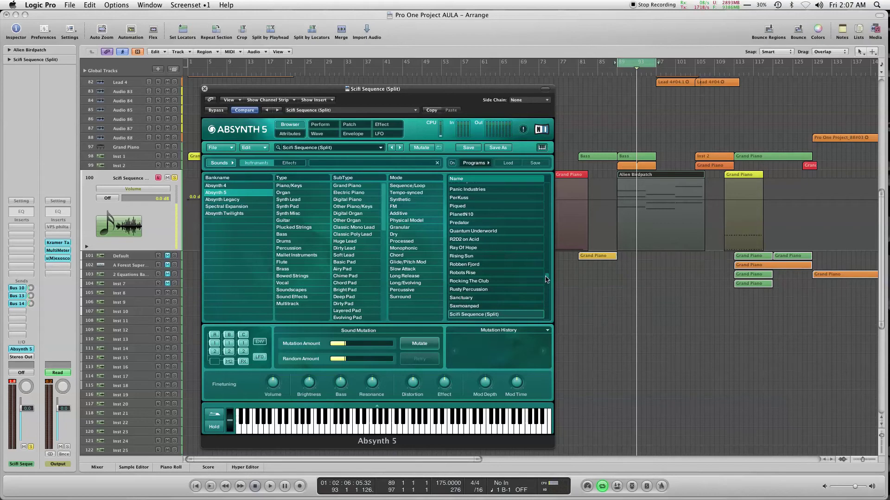
Step: Audition the Absynth 5 presets SpaceOPhone, Synthetics, Telephonic and Terminator Bass
{"action": "left_click_drag", "start_coordinate": [547, 279], "coordinate": [547, 288]}
{"action": "scroll", "coordinate": [491, 260], "scroll_direction": "down", "scroll_amount": 3}
{"action": "left_click", "coordinate": [479, 255]}
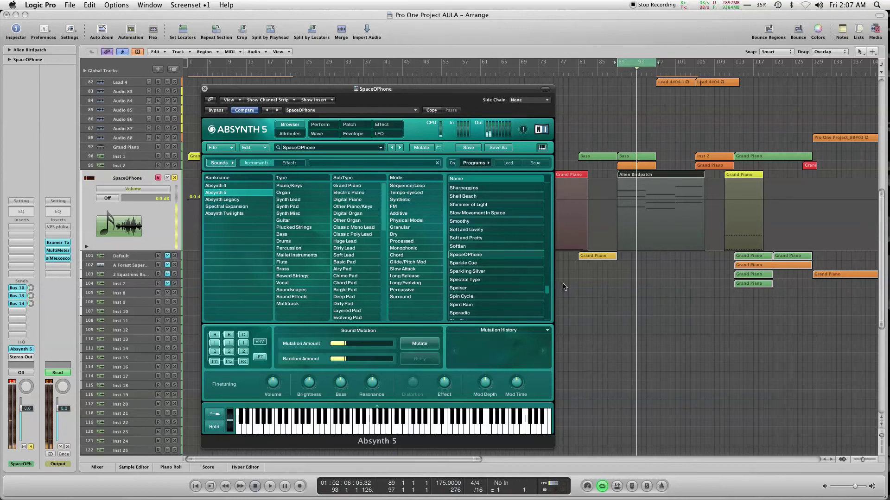
{"action": "left_click_drag", "start_coordinate": [547, 291], "coordinate": [545, 303]}
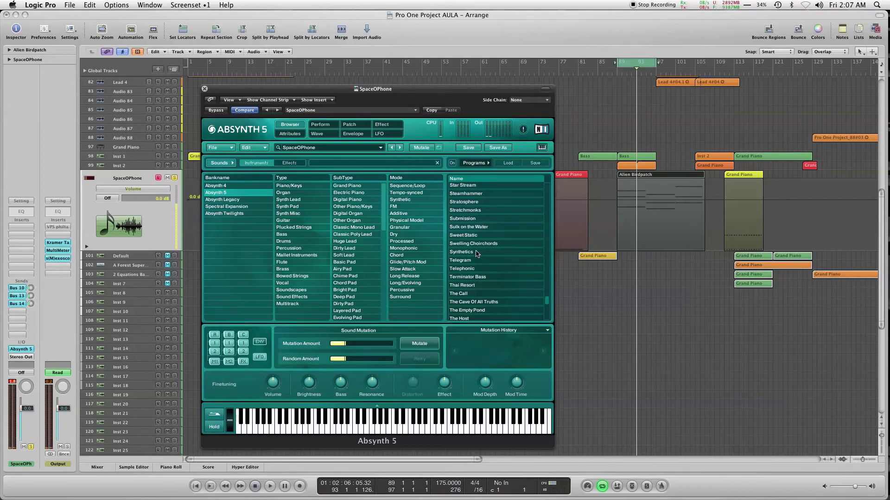
{"action": "left_click", "coordinate": [461, 253]}
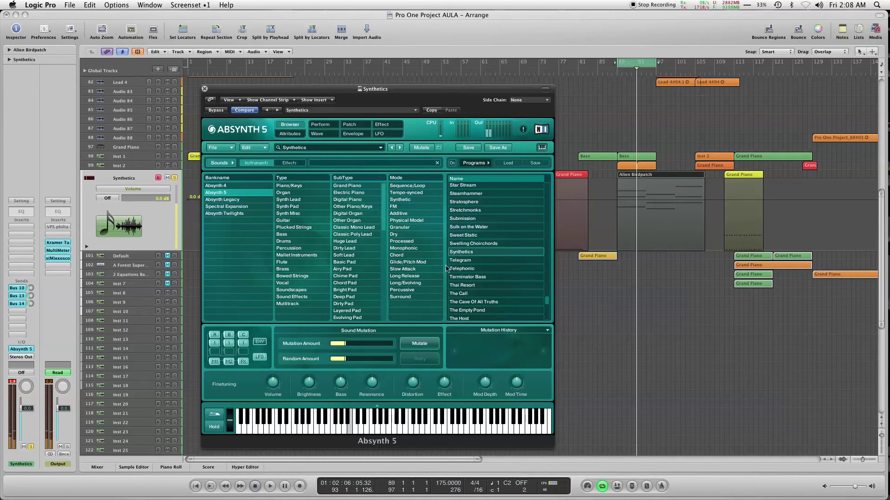
{"action": "left_click", "coordinate": [467, 270]}
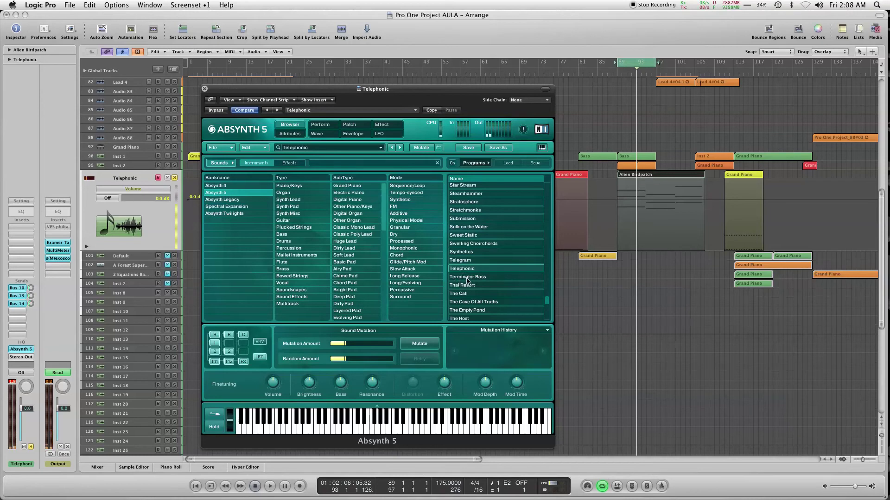
{"action": "left_click", "coordinate": [466, 278]}
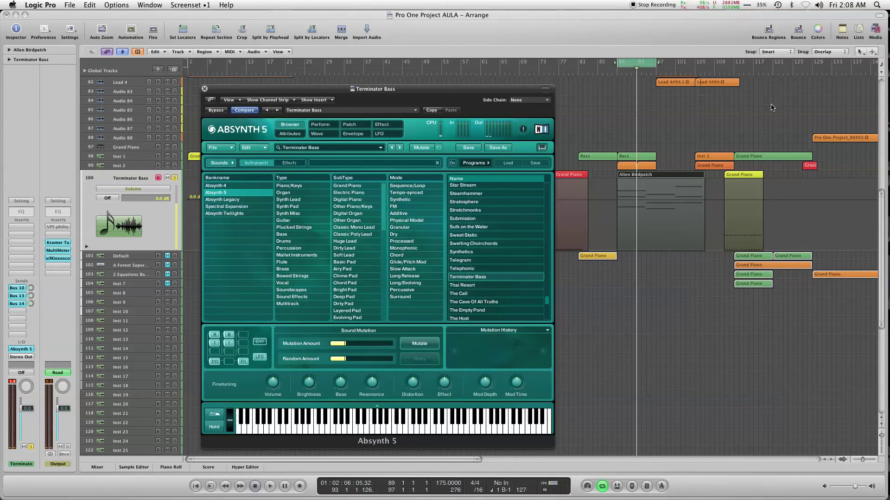
Step: Filter the presets to Soundscapes in the Absynth Legacy bank, and audition Abyss and Activate-Ring
{"action": "left_click", "coordinate": [227, 200]}
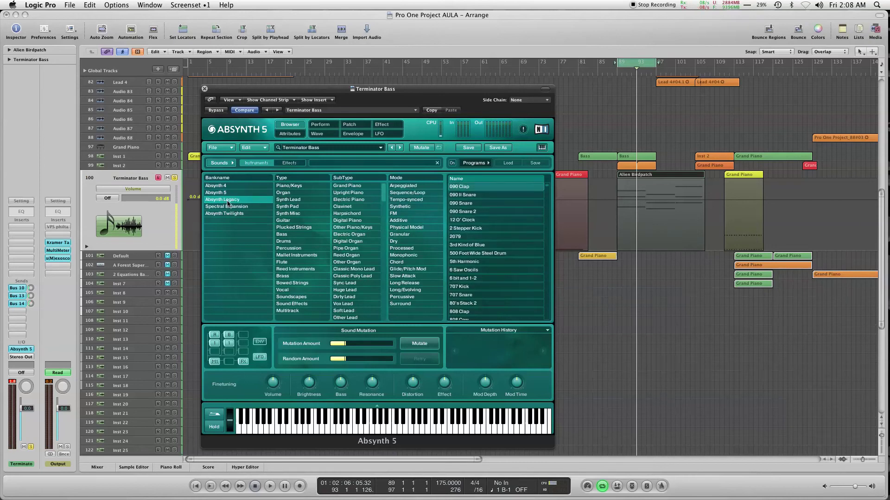
{"action": "left_click", "coordinate": [291, 297]}
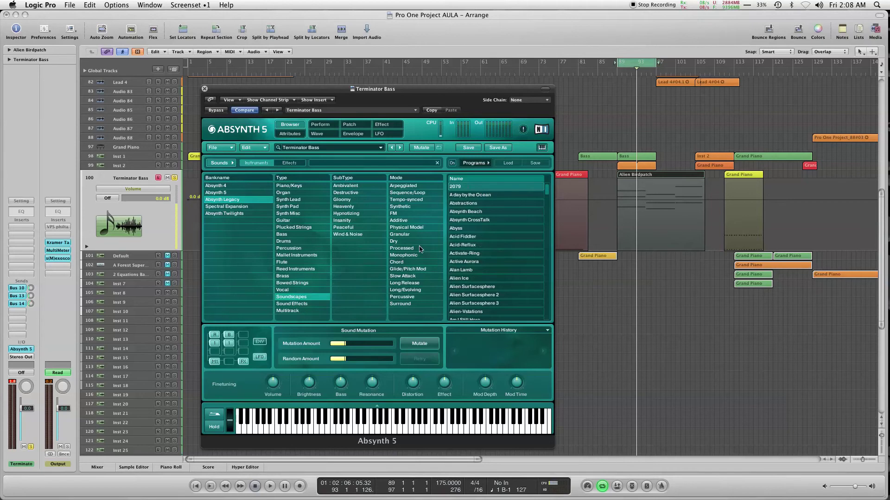
{"action": "left_click", "coordinate": [451, 230]}
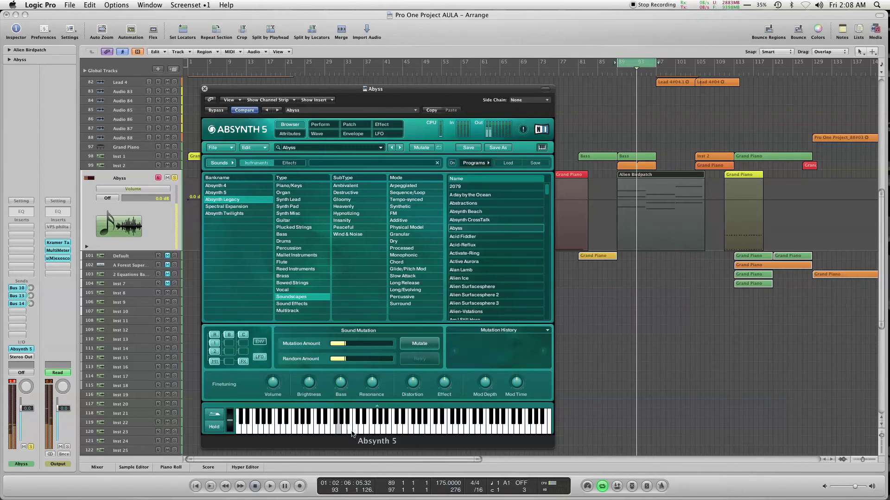
{"action": "left_click", "coordinate": [470, 254]}
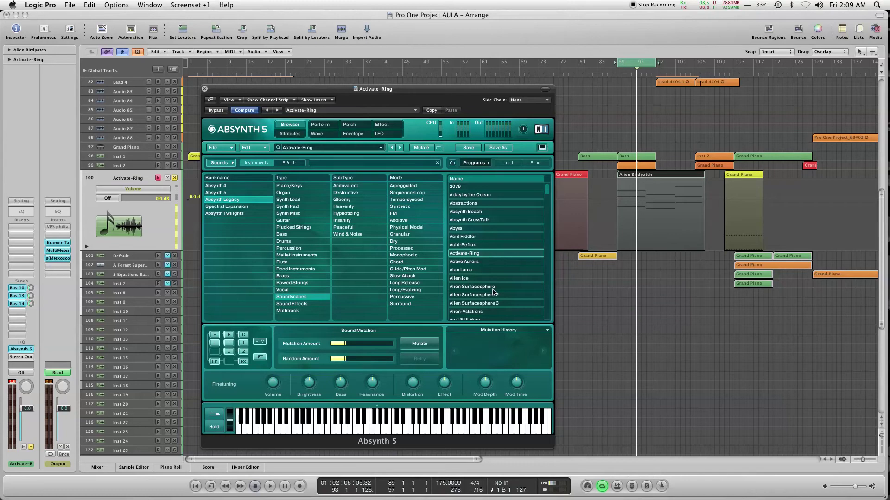
Step: Audition the Absynth Legacy soundscapes Gathering Desert Food, Helium Bubbles and Ocean Seagulls
{"action": "left_click_drag", "start_coordinate": [547, 192], "coordinate": [549, 254]}
{"action": "left_click", "coordinate": [472, 245]}
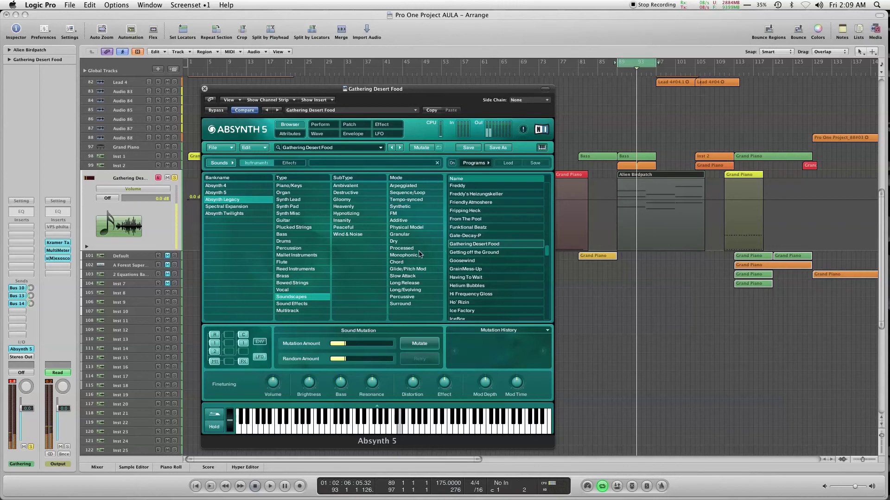
{"action": "left_click", "coordinate": [471, 286]}
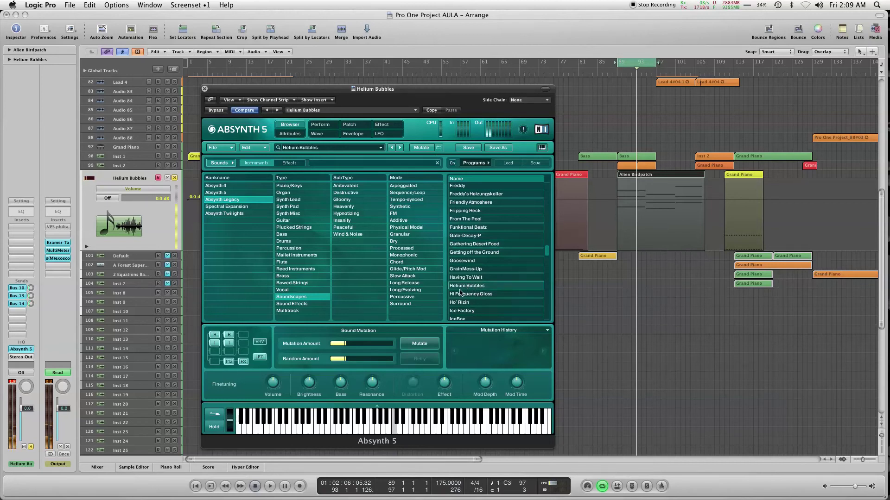
{"action": "left_click_drag", "start_coordinate": [550, 259], "coordinate": [549, 274]}
{"action": "left_click", "coordinate": [476, 274]}
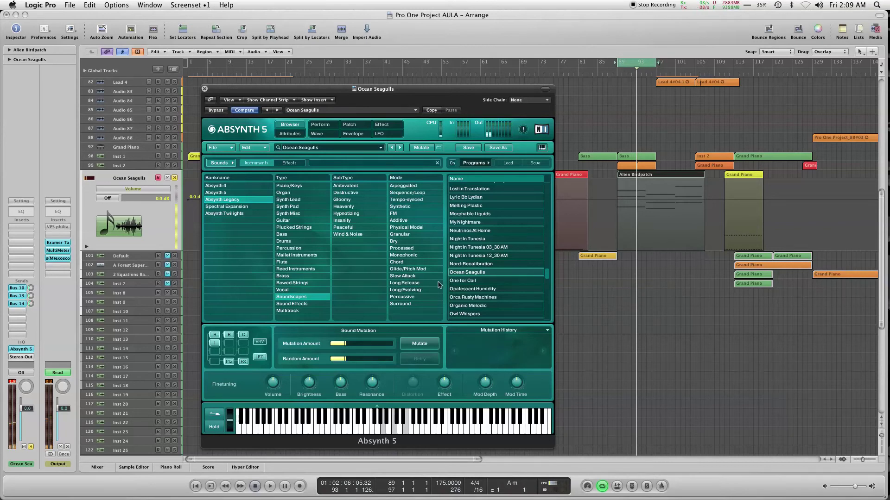
Step: Audition River of Absynth Mountain, load Somewhere Near The CPU Core, and close the Absynth 5 window
{"action": "left_click_drag", "start_coordinate": [547, 275], "coordinate": [547, 292]}
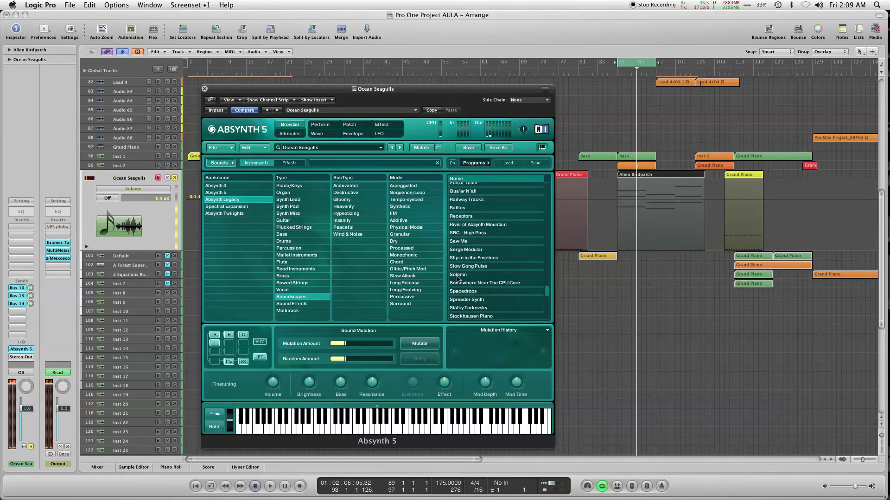
{"action": "left_click", "coordinate": [473, 225]}
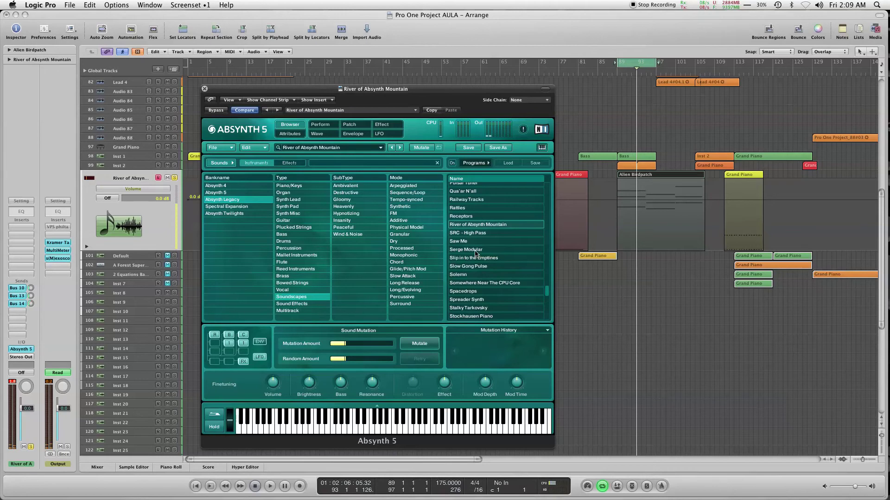
{"action": "left_click", "coordinate": [488, 283]}
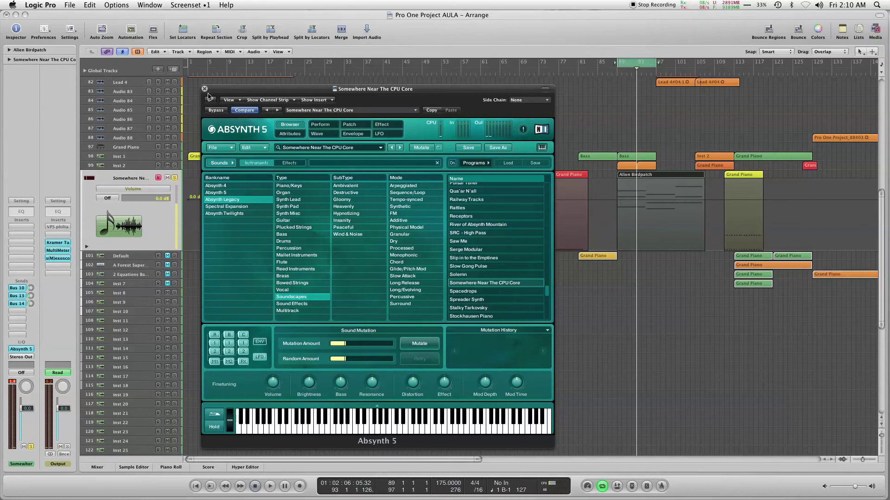
{"action": "left_click", "coordinate": [204, 89]}
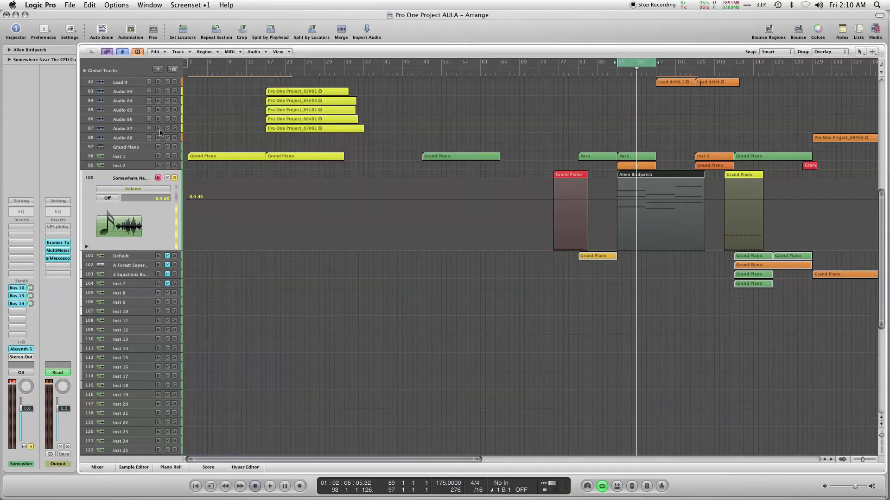
Step: Solo the Default track 101, and open its Iris instrument window, placing it clear of the regions around bars 81 to 121
{"action": "left_click", "coordinate": [120, 258]}
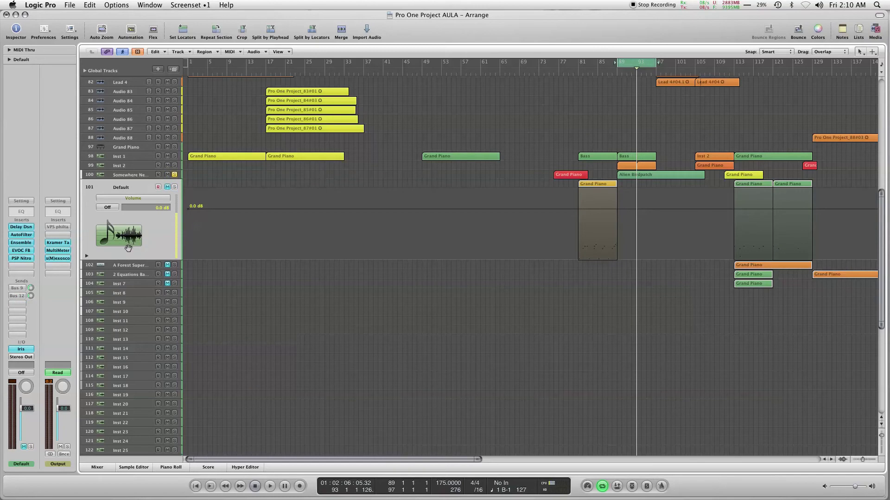
{"action": "left_click", "coordinate": [175, 187]}
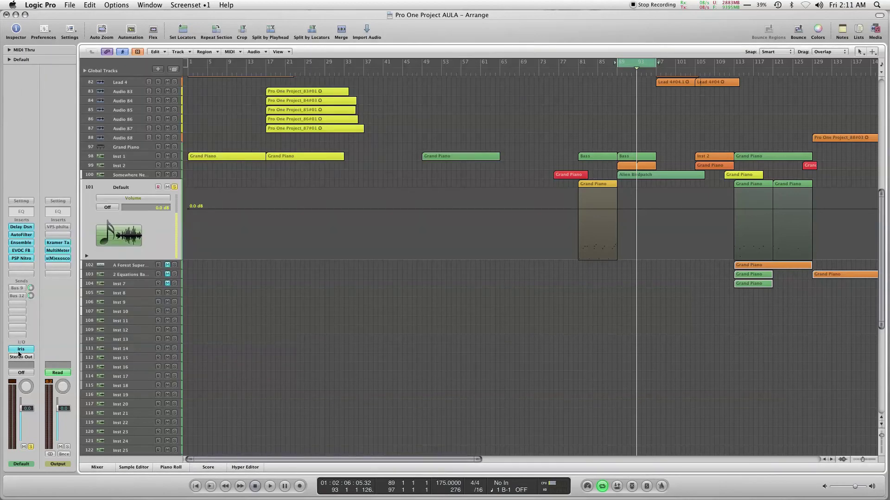
{"action": "left_click", "coordinate": [20, 350]}
{"action": "left_click_drag", "start_coordinate": [315, 41], "coordinate": [502, 85]}
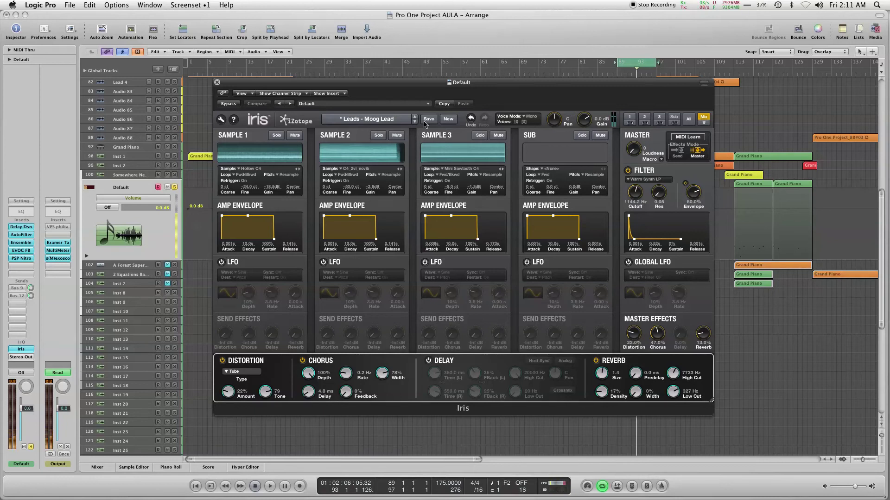
{"action": "left_click_drag", "start_coordinate": [506, 85], "coordinate": [326, 130]}
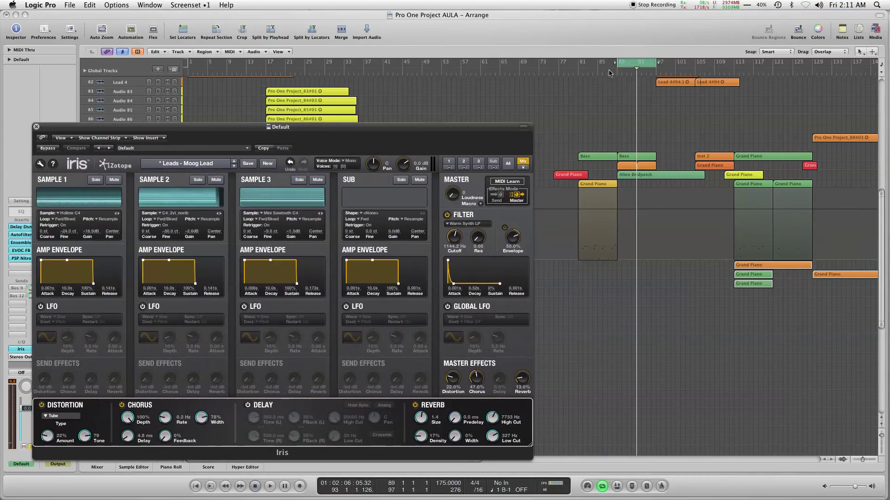
Step: Move the cycle range to bars 81 to 89 and play the Default track's region there
{"action": "left_click_drag", "start_coordinate": [636, 69], "coordinate": [597, 69]}
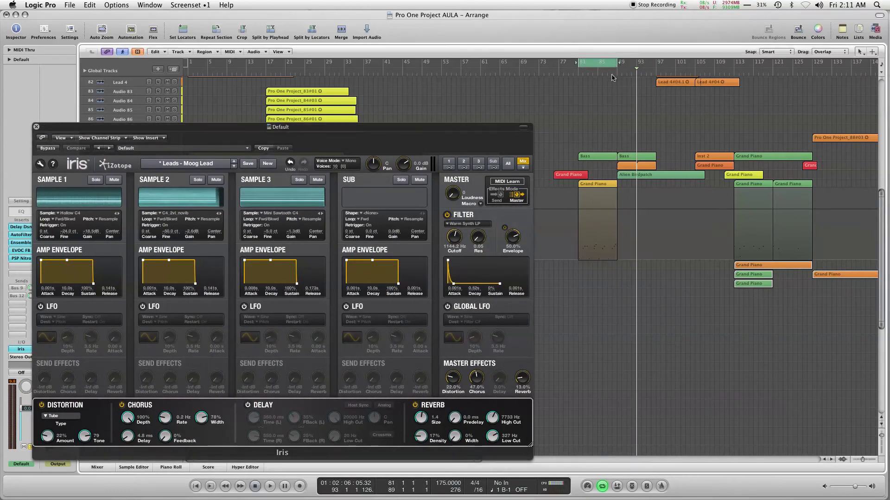
{"action": "key", "text": "space"}
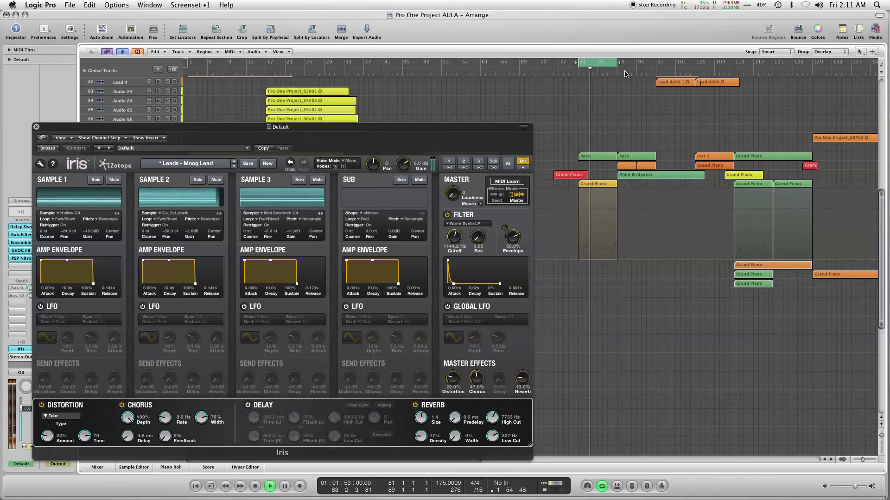
{"action": "key", "text": "space"}
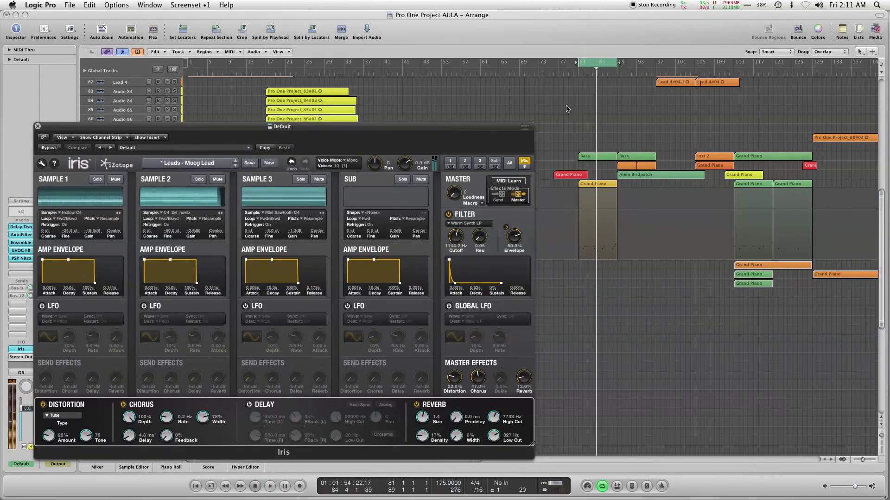
Step: Move the cycle range to bars 113 to 121, play the soloed Default track there, and select its Grand Piano region at bar 113
{"action": "left_click_drag", "start_coordinate": [595, 67], "coordinate": [765, 72]}
{"action": "key", "text": "space"}
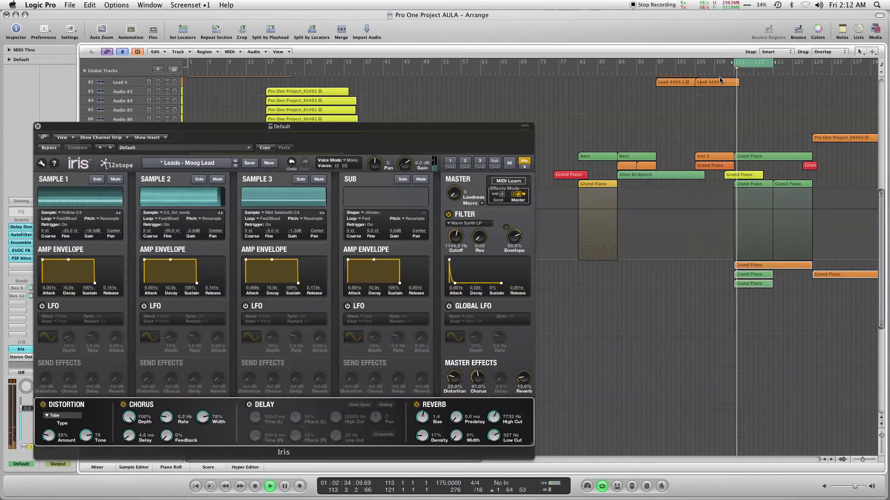
{"action": "left_click_drag", "start_coordinate": [417, 128], "coordinate": [600, 124]}
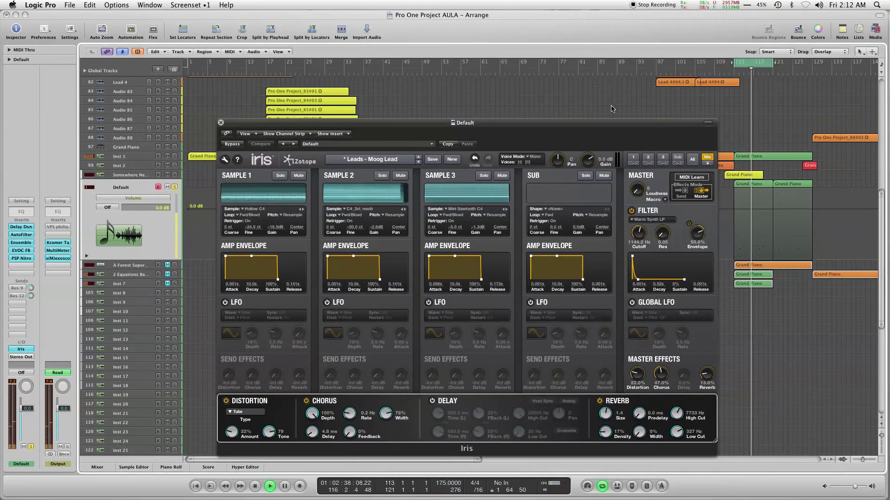
{"action": "key", "text": "space"}
{"action": "left_click", "coordinate": [761, 185]}
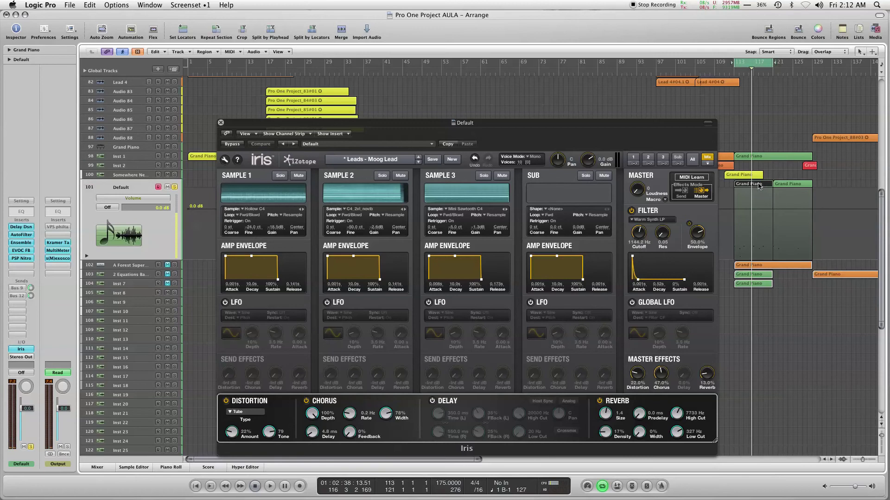
Step: Open the Default track's Grand Piano region for note editing, close the Iris window, and select the note groups at bars 114 and 118
{"action": "double_click", "coordinate": [761, 185]}
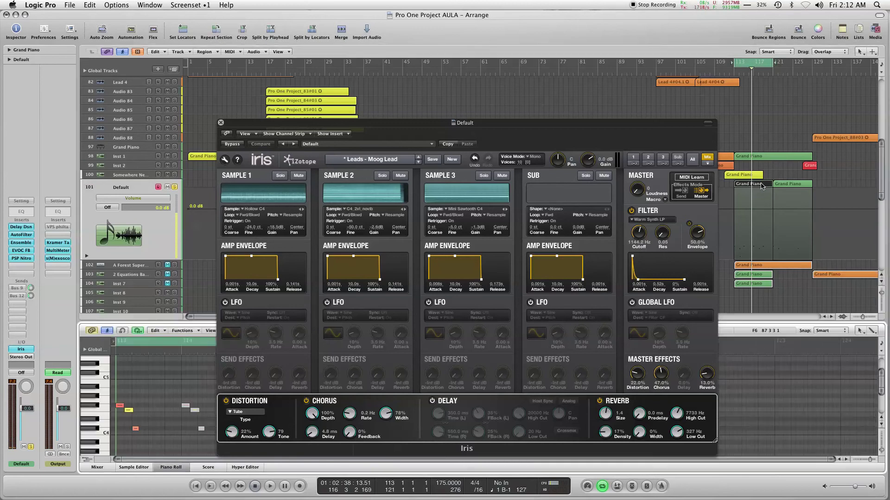
{"action": "left_click", "coordinate": [220, 123]}
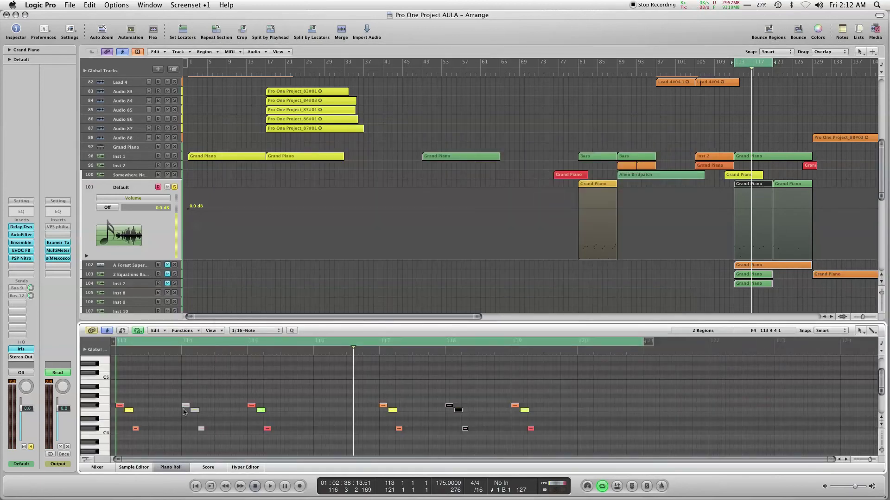
{"action": "left_click_drag", "start_coordinate": [163, 390], "coordinate": [235, 450]}
{"action": "left_click_drag", "start_coordinate": [428, 388], "coordinate": [470, 449]}
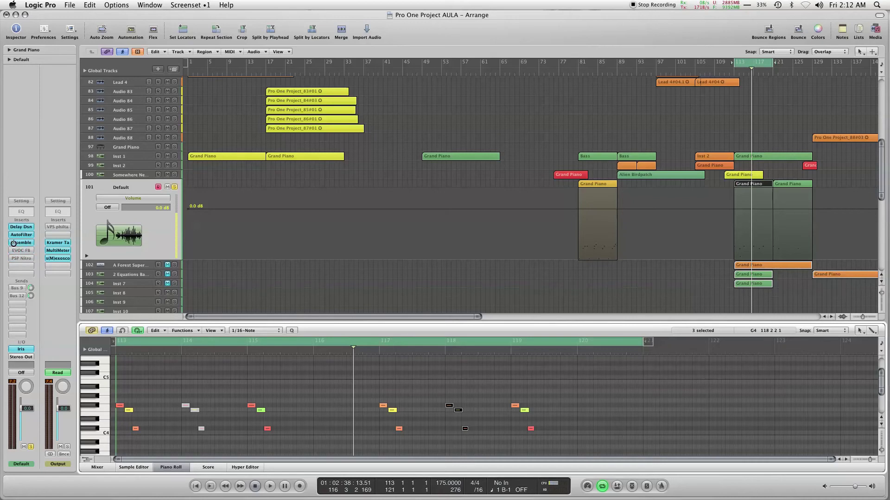
Step: Bypass all insert effects on the Default track, reopen Iris, and play the loop with the dry Moog Lead patch
{"action": "left_click", "coordinate": [24, 227]}
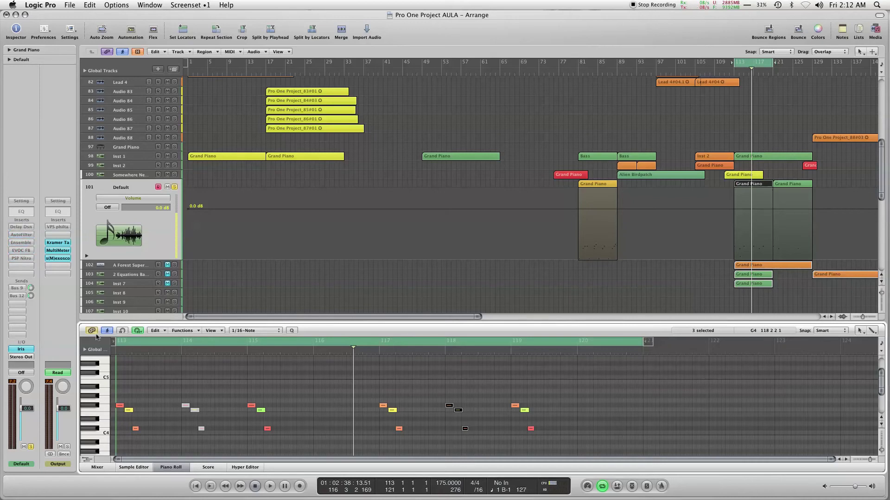
{"action": "left_click", "coordinate": [18, 351]}
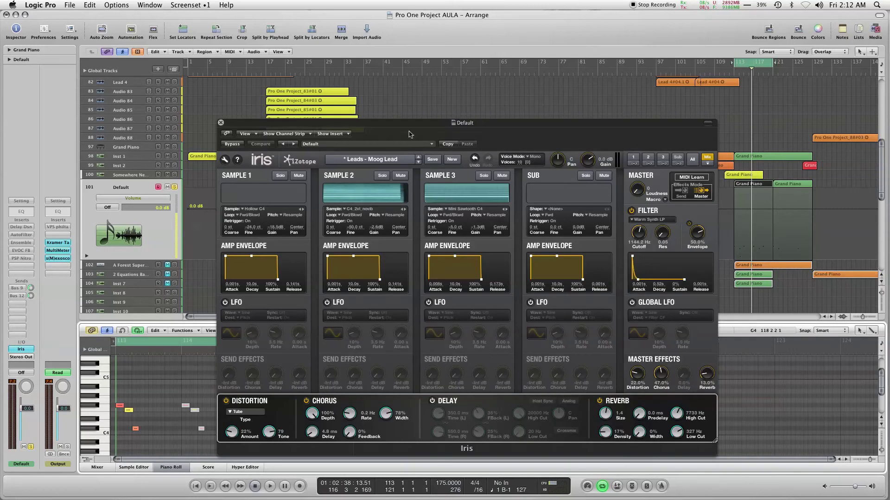
{"action": "left_click_drag", "start_coordinate": [409, 134], "coordinate": [369, 87]}
{"action": "key", "text": "space"}
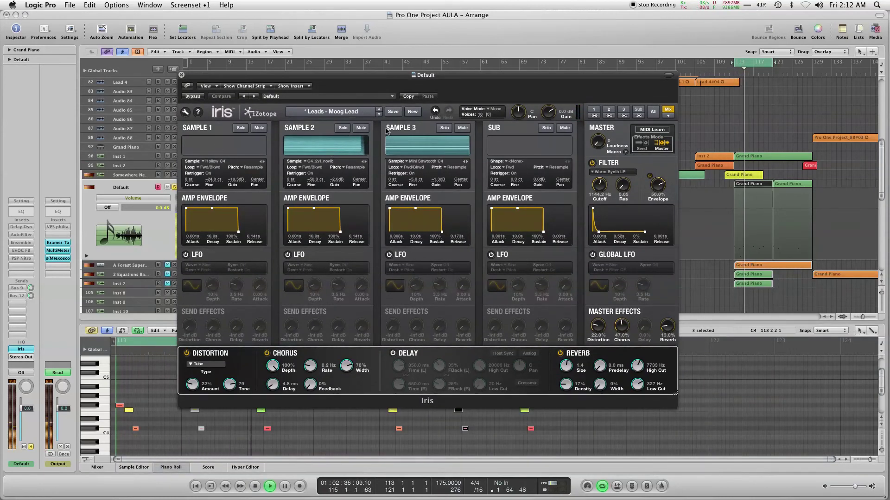
{"action": "key", "text": "space"}
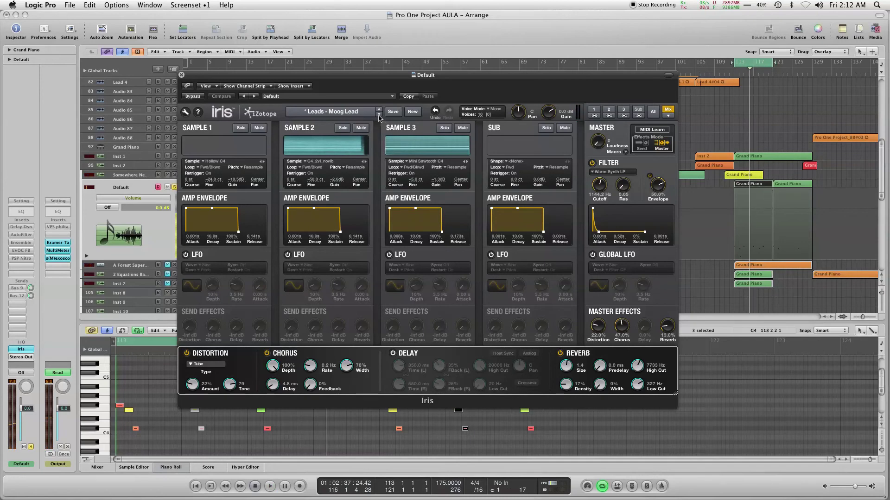
Step: Audition the following Iris lead patches, Mordar's Lead and Pop n Lock Lead, during playback and settle on Leads - Raveneck
{"action": "left_click", "coordinate": [379, 114]}
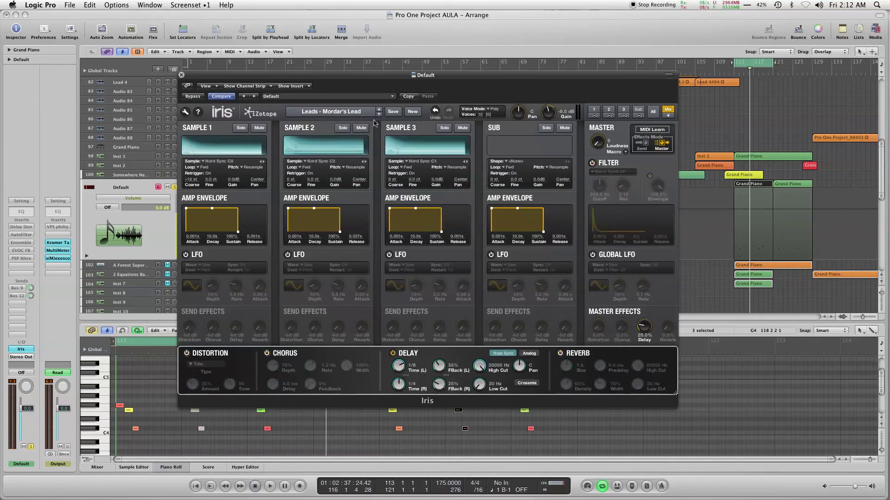
{"action": "key", "text": "space"}
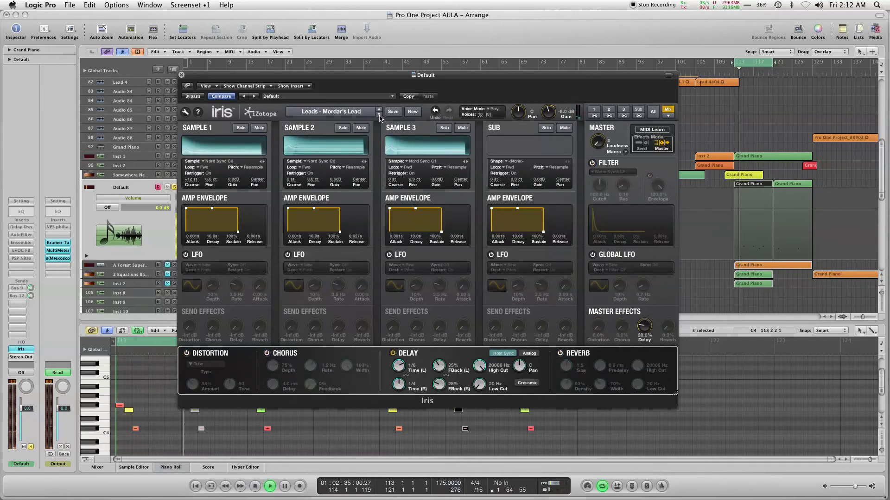
{"action": "left_click", "coordinate": [379, 115]}
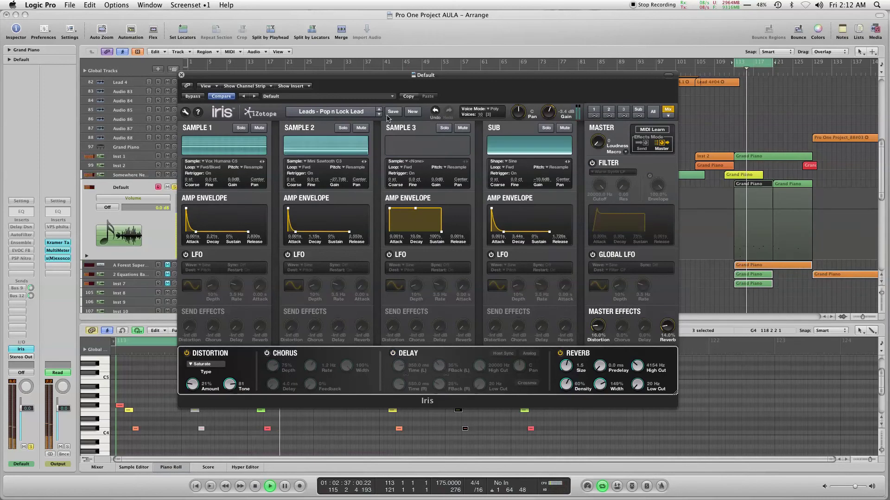
{"action": "left_click", "coordinate": [378, 114]}
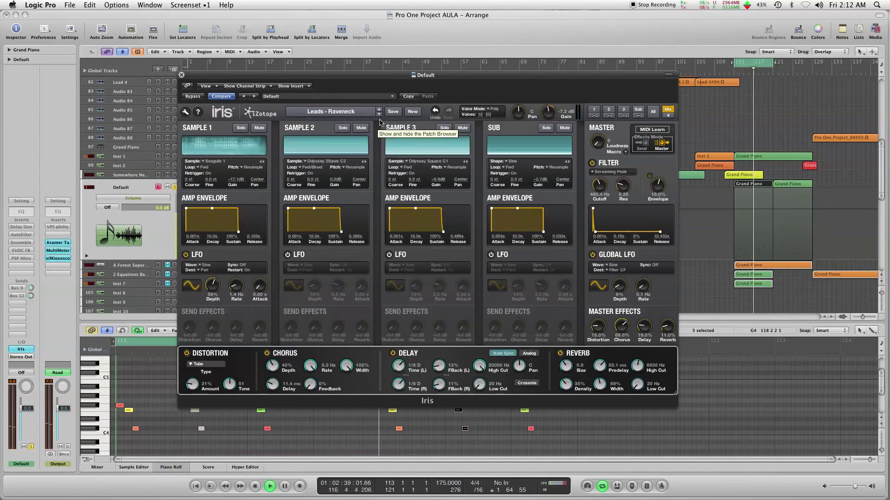
{"action": "key", "text": "space"}
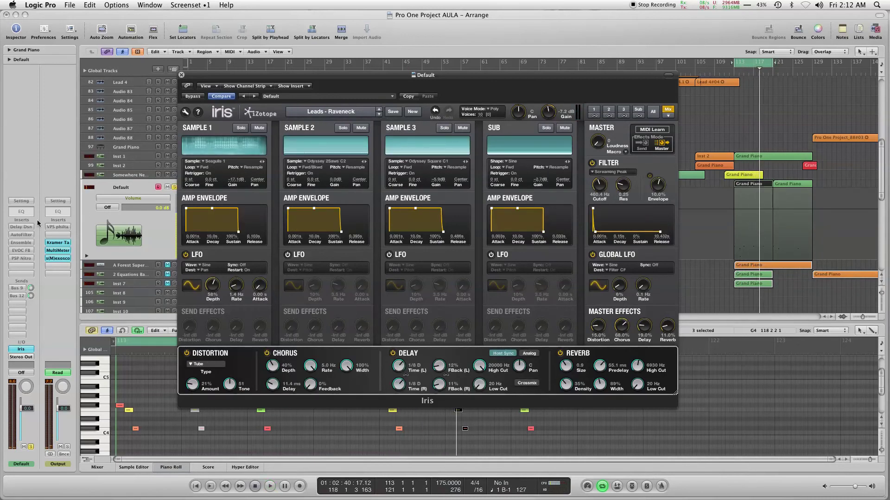
Step: Reactivate and open the Delay Designer insert and set the level of tap A to -0.2 dB
{"action": "left_click", "coordinate": [19, 227]}
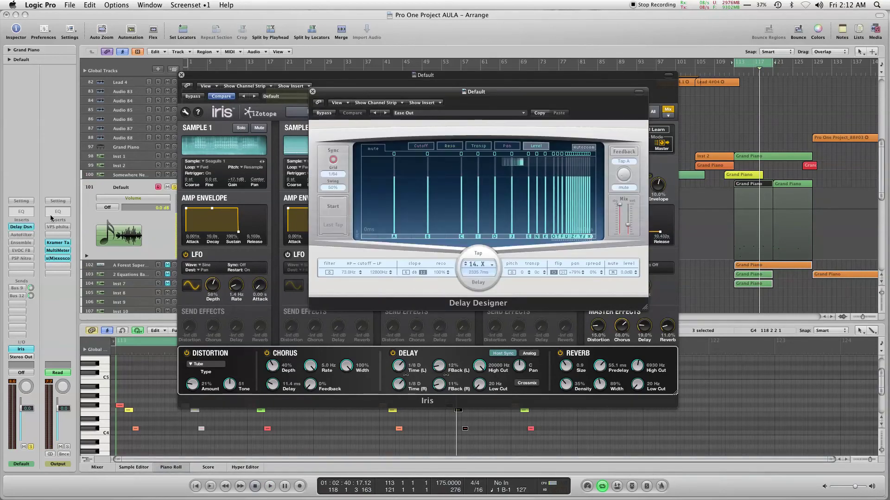
{"action": "left_click_drag", "start_coordinate": [429, 93], "coordinate": [385, 61]}
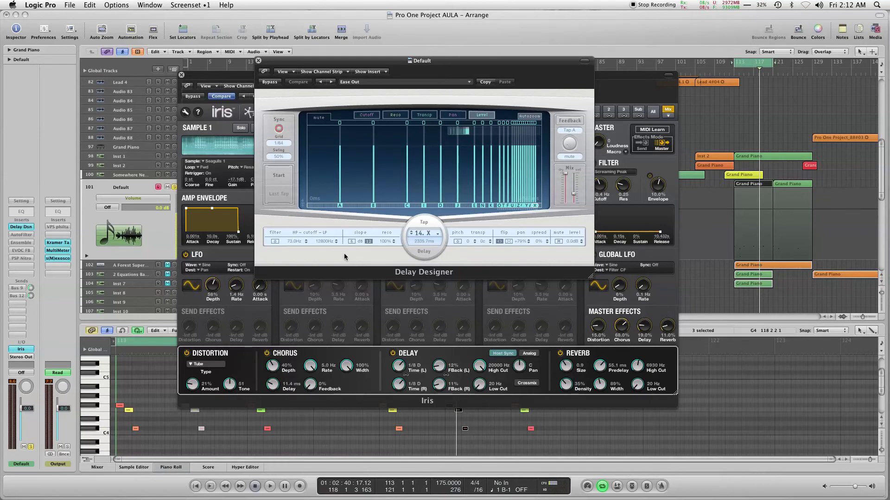
{"action": "mouse_move", "coordinate": [343, 155]}
{"action": "left_mouse_down"}
{"action": "mouse_move", "coordinate": [337, 169]}
{"action": "mouse_move", "coordinate": [341, 147]}
{"action": "left_mouse_up"}
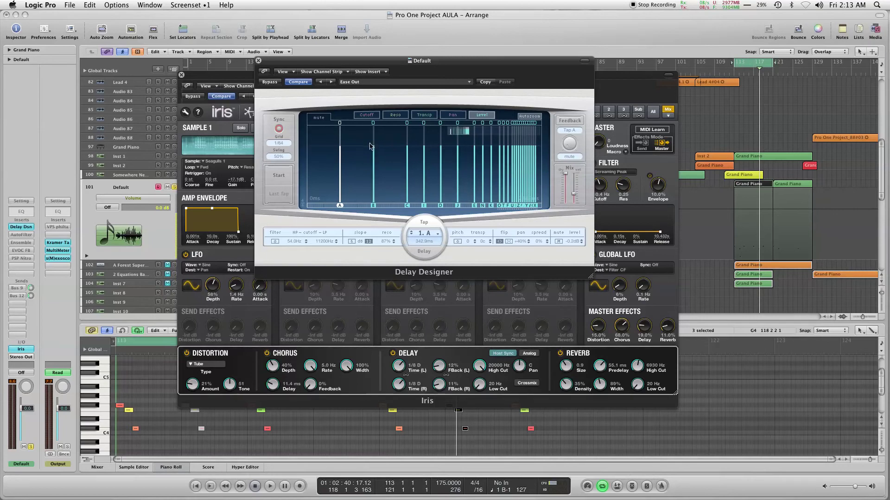
Step: Play the loop through Delay Designer and close the Iris window
{"action": "key", "text": "space"}
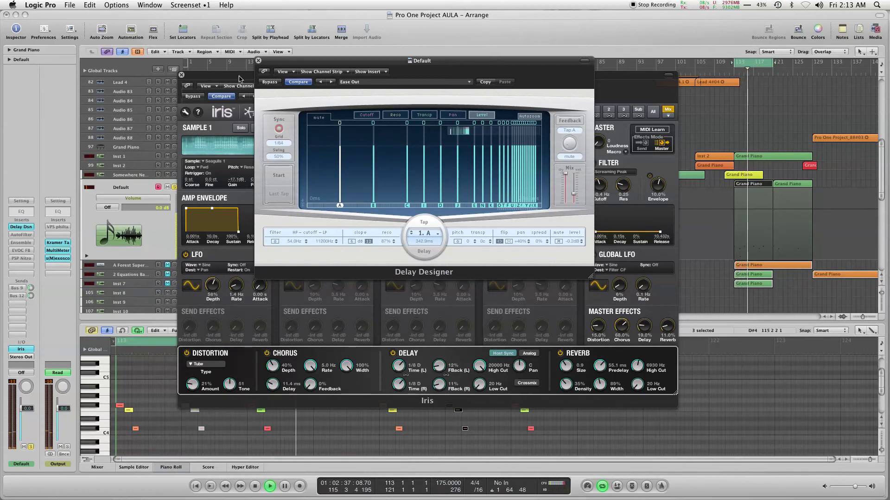
{"action": "left_click", "coordinate": [180, 79]}
{"action": "left_click", "coordinate": [181, 75]}
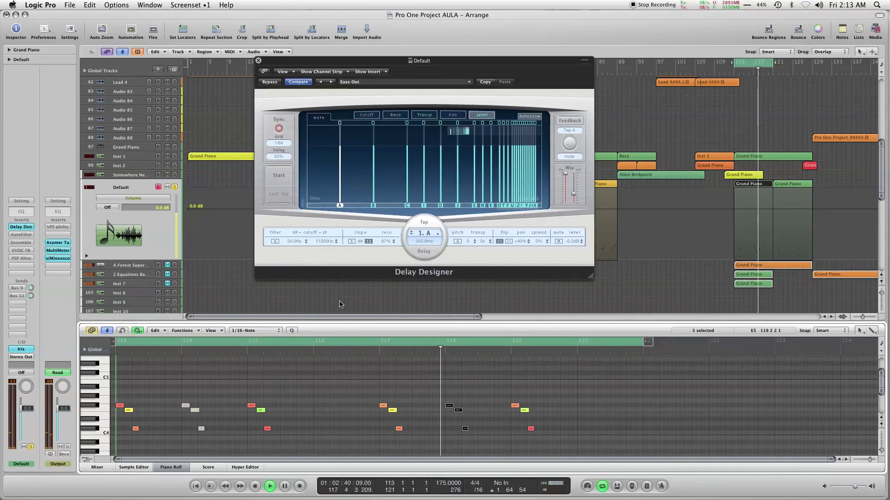
{"action": "key", "text": "space"}
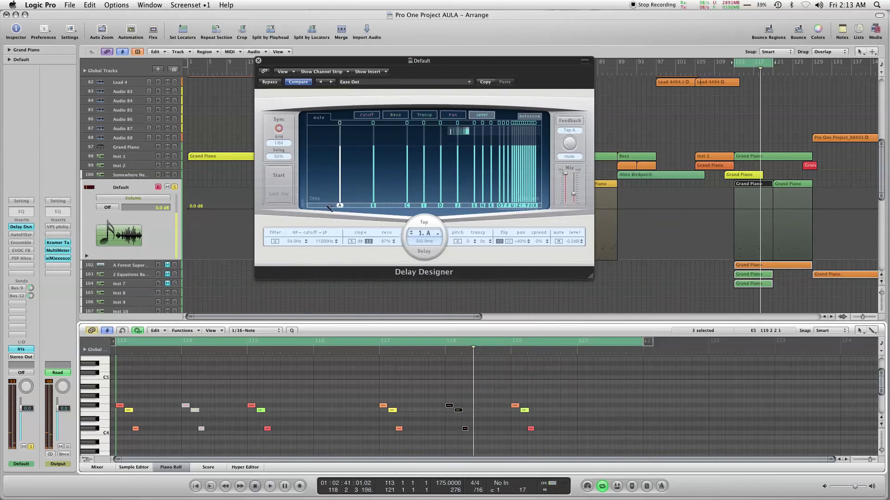
Step: Reactivate and open the AutoFilter insert, audition the loop through it, and keep the Filter SC preset
{"action": "left_click", "coordinate": [24, 235]}
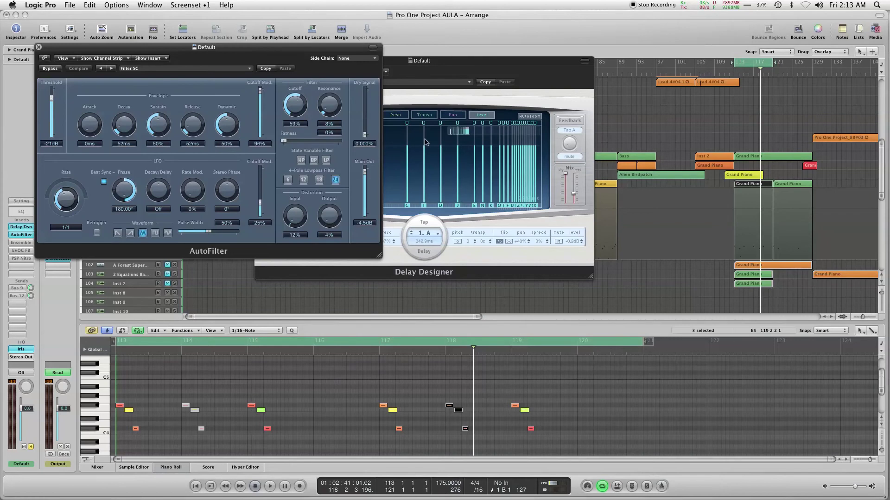
{"action": "key", "text": "space"}
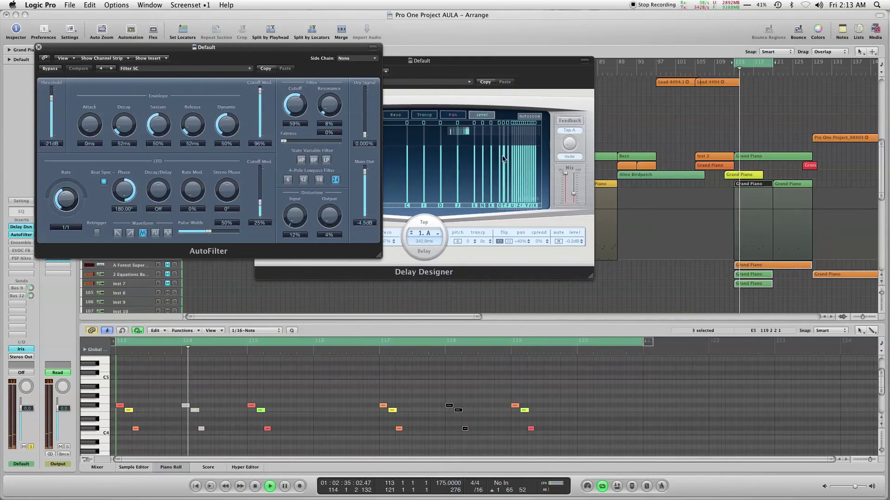
{"action": "key", "text": "space"}
{"action": "key", "text": "space"}
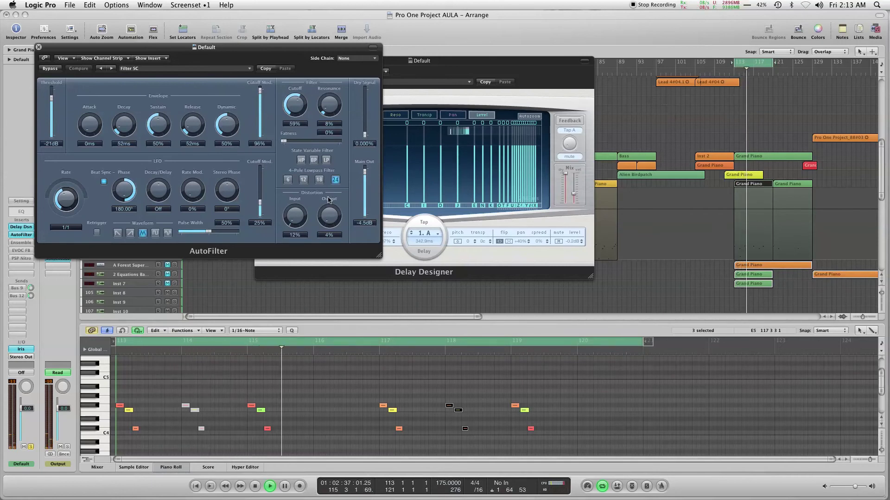
{"action": "left_click", "coordinate": [101, 69]}
{"action": "left_click", "coordinate": [111, 68]}
{"action": "key", "text": "space"}
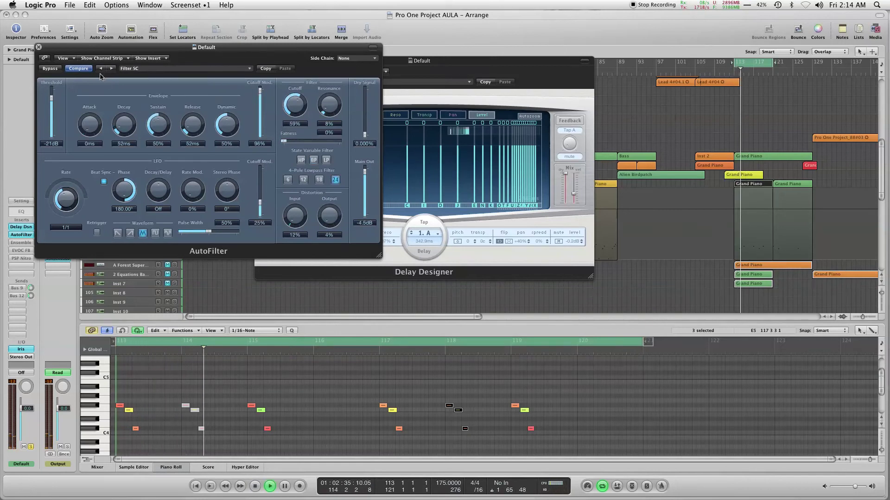
{"action": "key", "text": "space"}
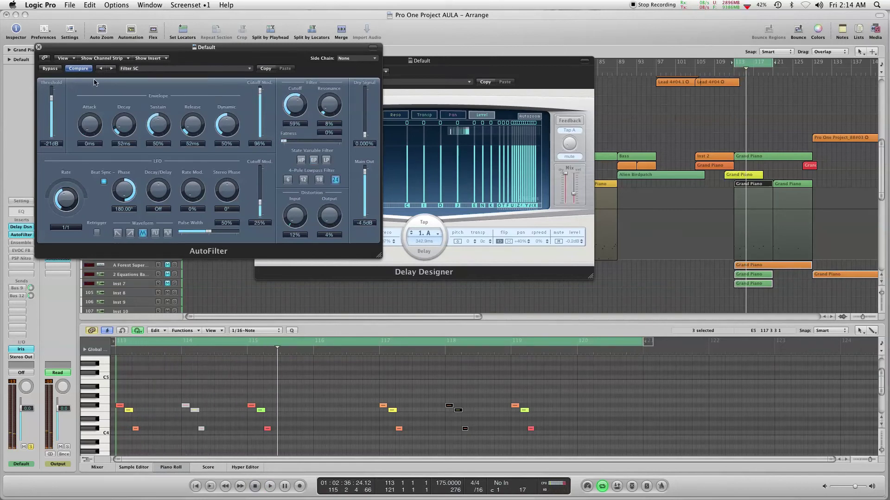
Step: Open the Ensemble insert with the Drums chorus preset, take it out of bypass, and play the loop
{"action": "left_click", "coordinate": [23, 244]}
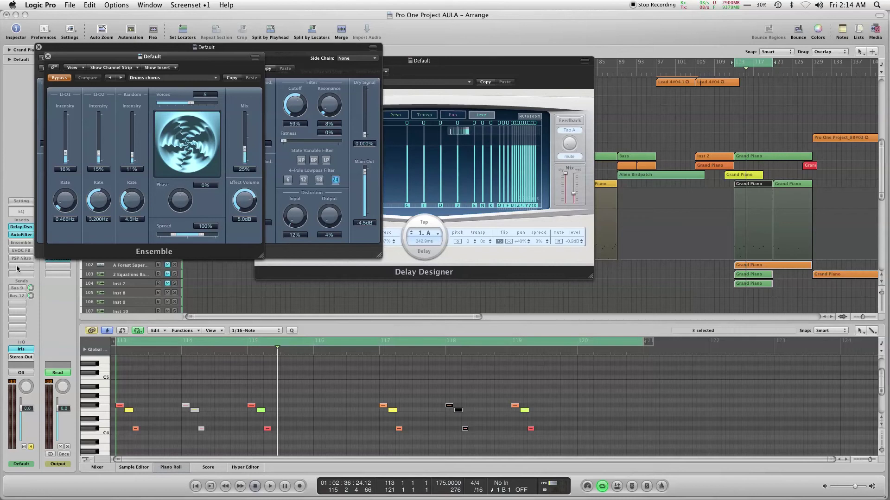
{"action": "left_click", "coordinate": [62, 79]}
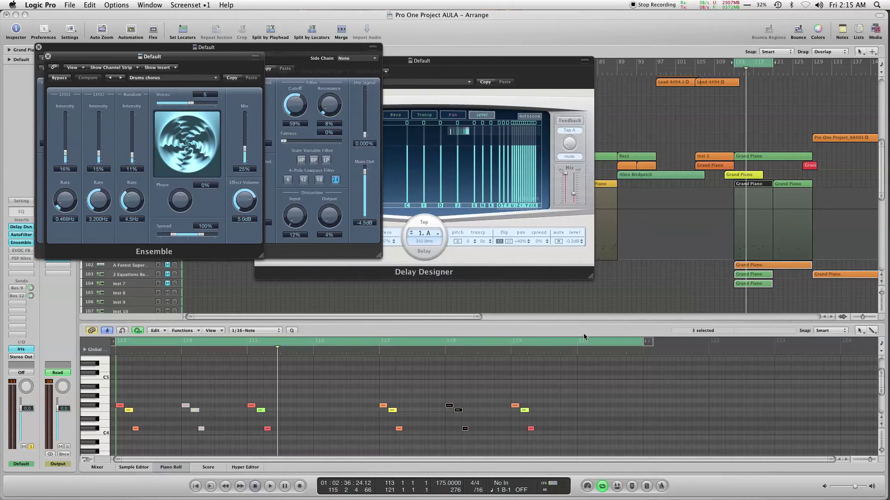
{"action": "key", "text": "space"}
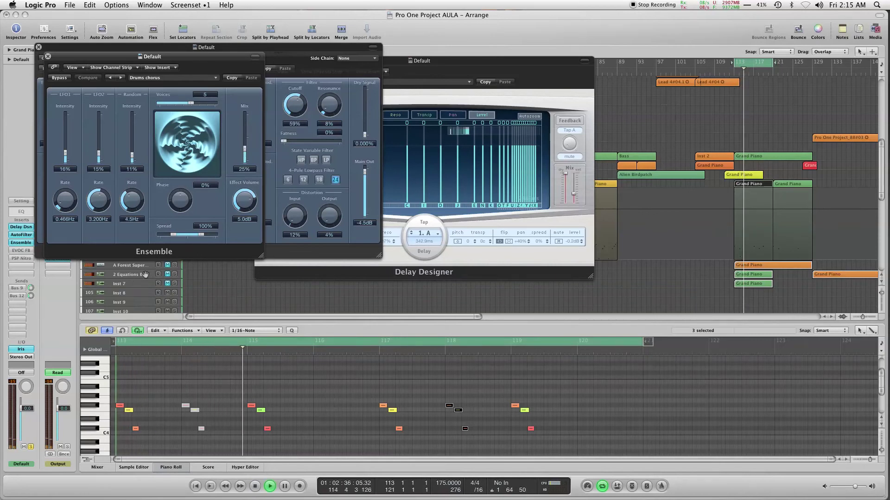
Step: Compare the loop with Ensemble bypassed and active while AutoFilter is bypassed
{"action": "left_click", "coordinate": [63, 78]}
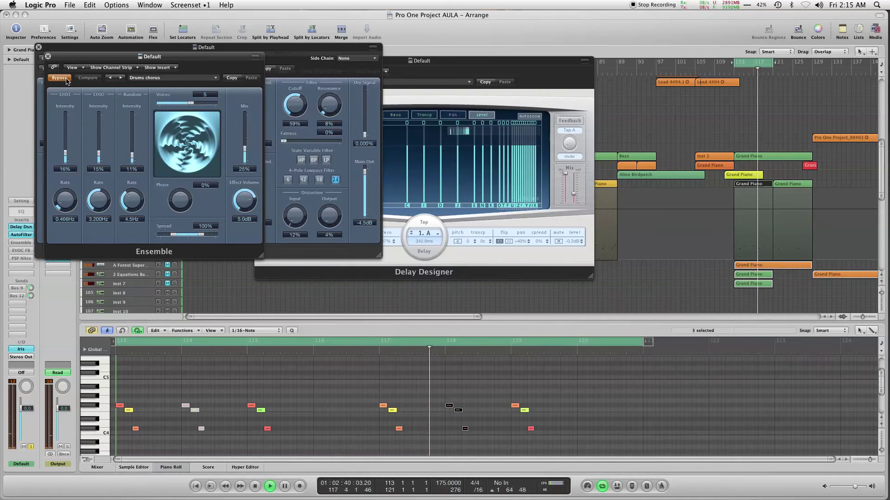
{"action": "left_click", "coordinate": [22, 235], "text": "alt"}
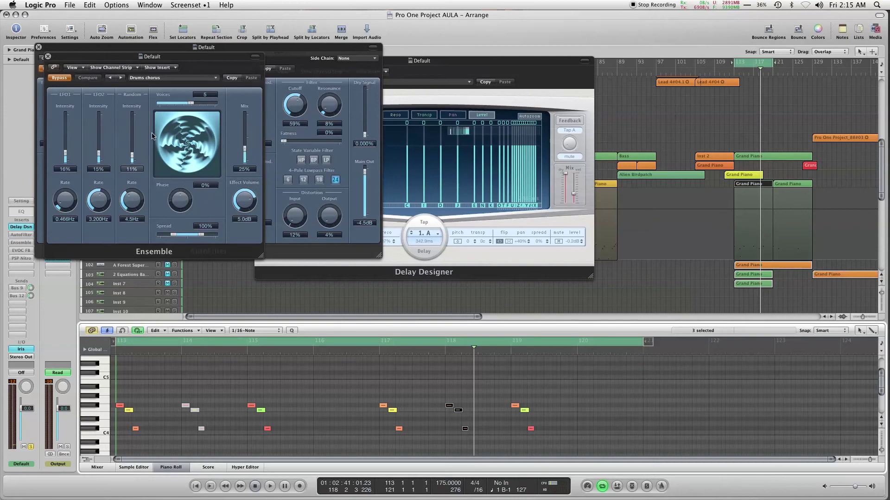
{"action": "key", "text": "space"}
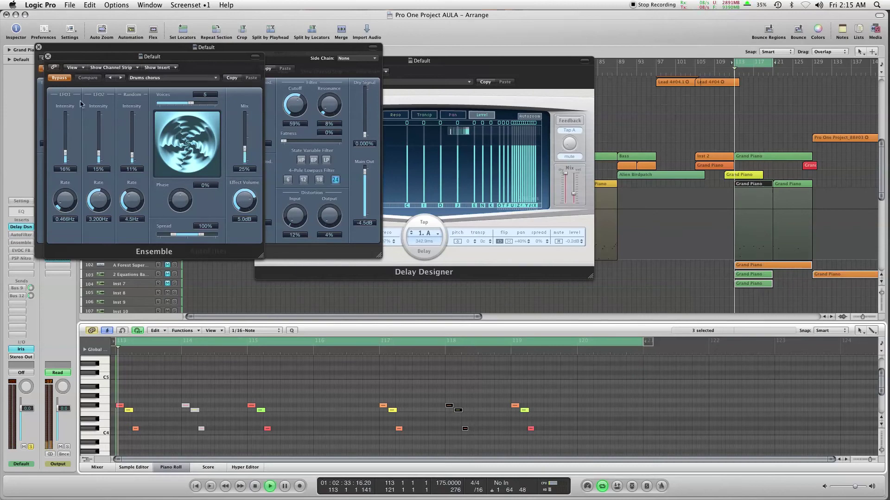
{"action": "left_click", "coordinate": [60, 78]}
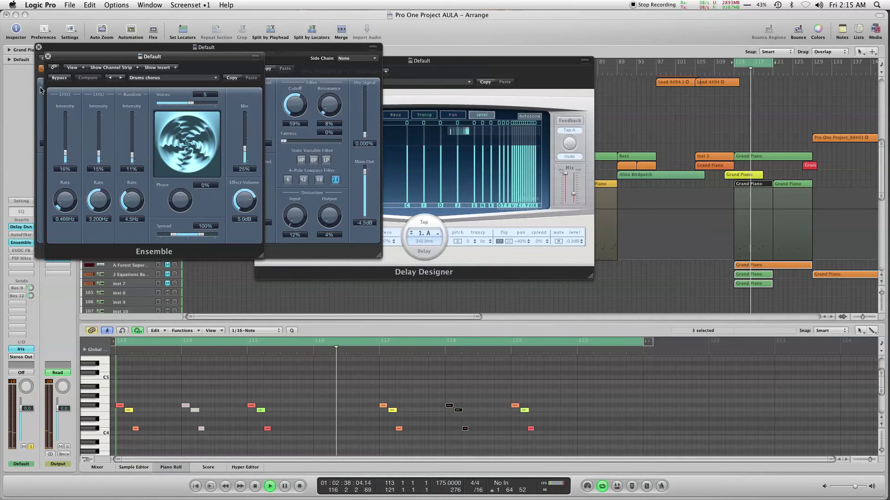
Step: Set Ensemble to 8 voices, 45% mix, 50% LFO2 intensity and 54% random intensity, and compare it with bypass
{"action": "mouse_move", "coordinate": [244, 148]}
{"action": "left_mouse_down"}
{"action": "mouse_move", "coordinate": [248, 123]}
{"action": "mouse_move", "coordinate": [249, 146]}
{"action": "left_mouse_up"}
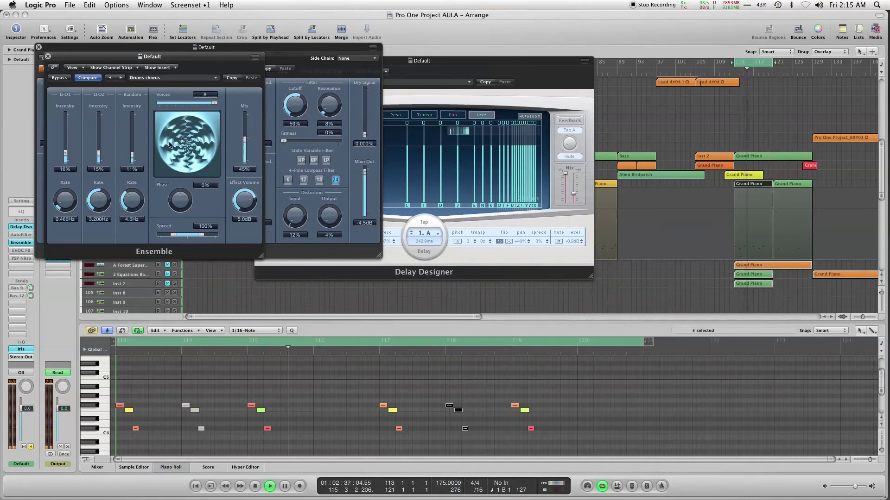
{"action": "left_click_drag", "start_coordinate": [99, 154], "coordinate": [134, 136]}
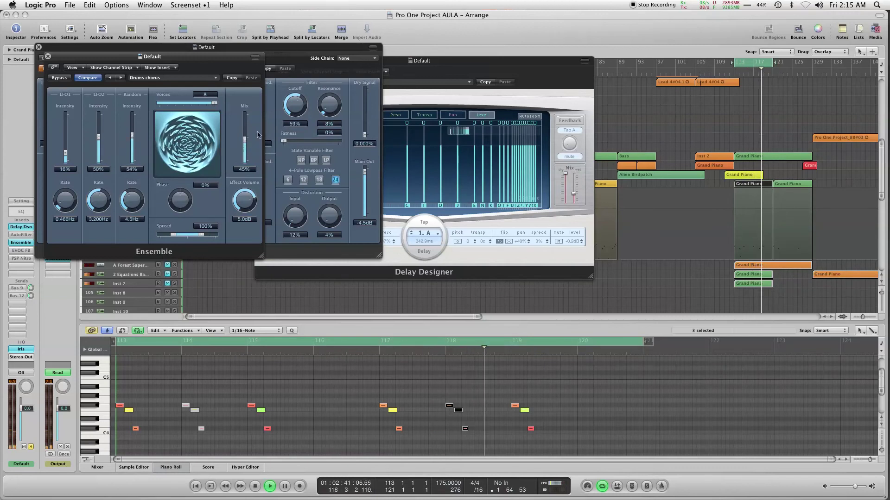
{"action": "left_click", "coordinate": [67, 79]}
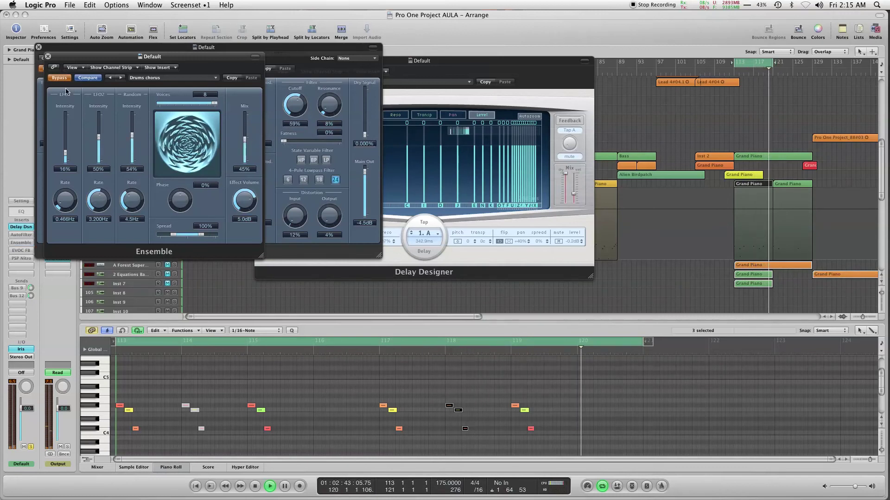
{"action": "left_click", "coordinate": [60, 77]}
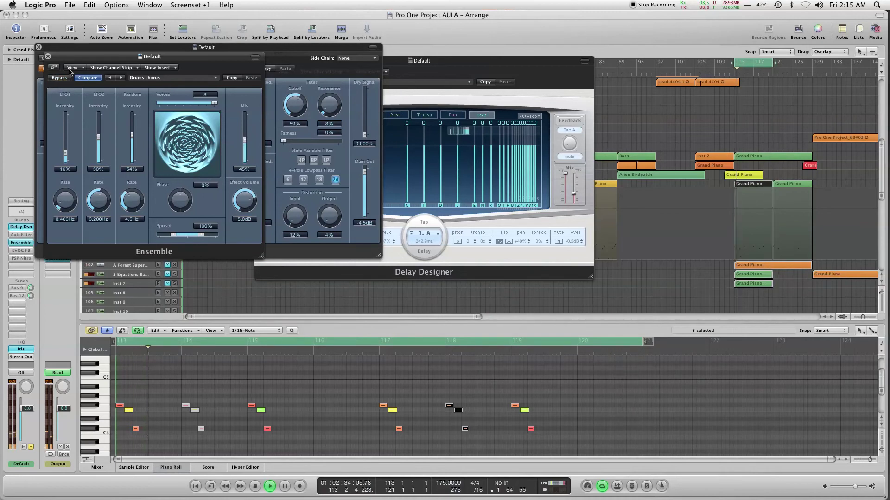
Step: Move the Ensemble window off AutoFilter and take AutoFilter out of bypass
{"action": "left_click_drag", "start_coordinate": [139, 56], "coordinate": [226, 89]}
{"action": "left_click", "coordinate": [48, 76]}
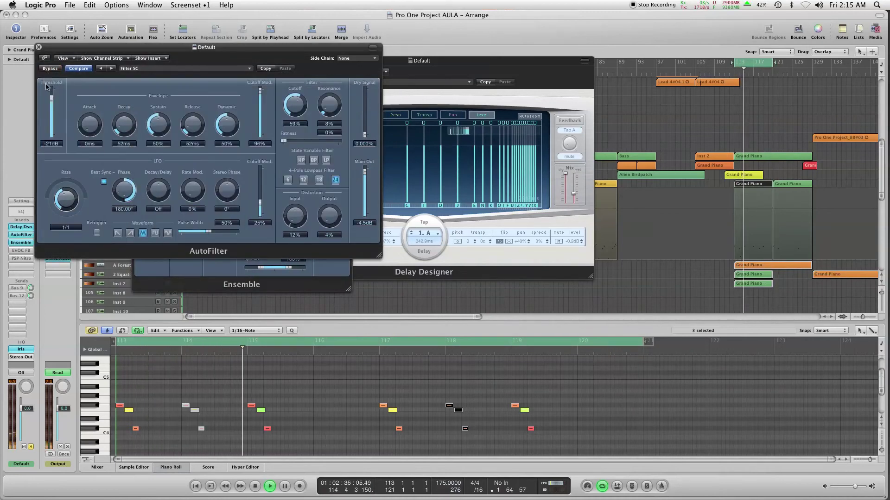
Step: Close the AutoFilter and Ensemble windows, activate the EVOC 20 Filterbank insert and raise its lowest frequency to 320 Hz
{"action": "left_click", "coordinate": [39, 48]}
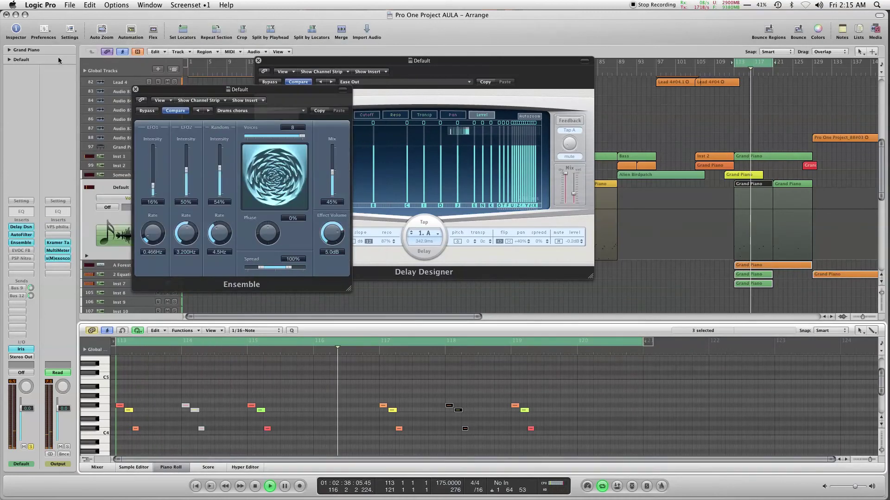
{"action": "left_click", "coordinate": [135, 88]}
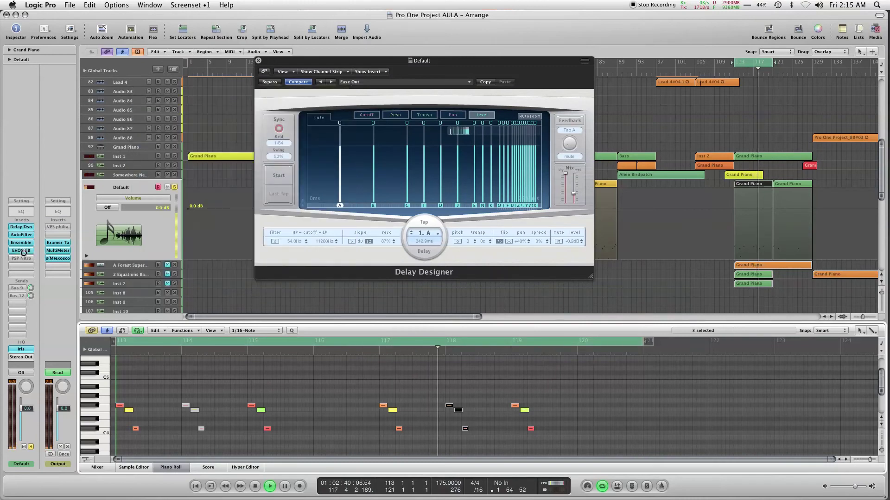
{"action": "left_click", "coordinate": [21, 250]}
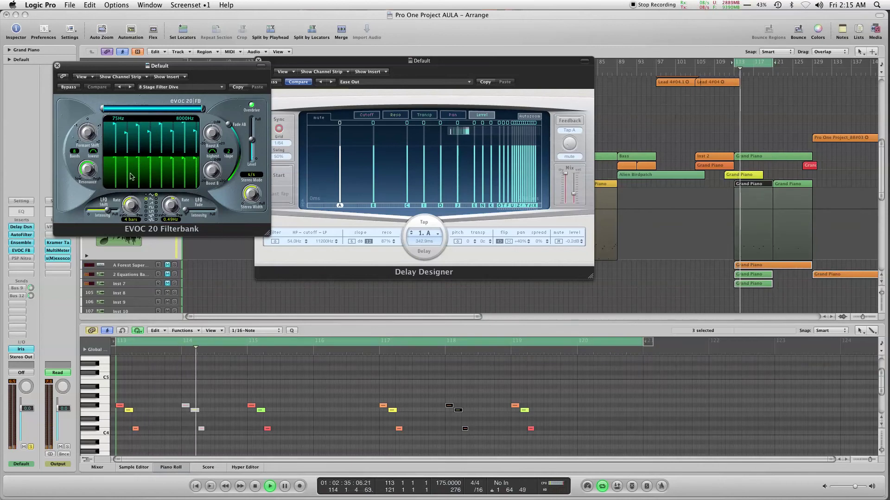
{"action": "left_click_drag", "start_coordinate": [102, 109], "coordinate": [163, 111]}
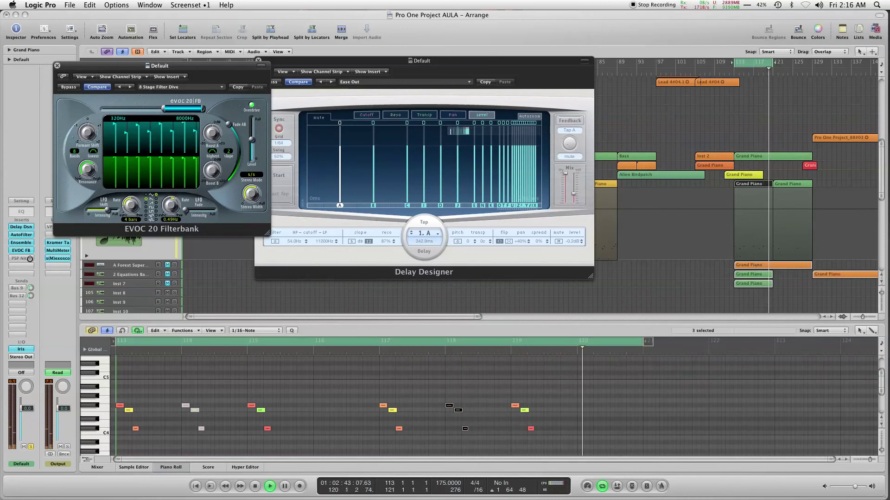
Step: Activate the PSP Nitro insert, audition the Dirty Flander preset and load Just Another Chorus
{"action": "left_click", "coordinate": [24, 258]}
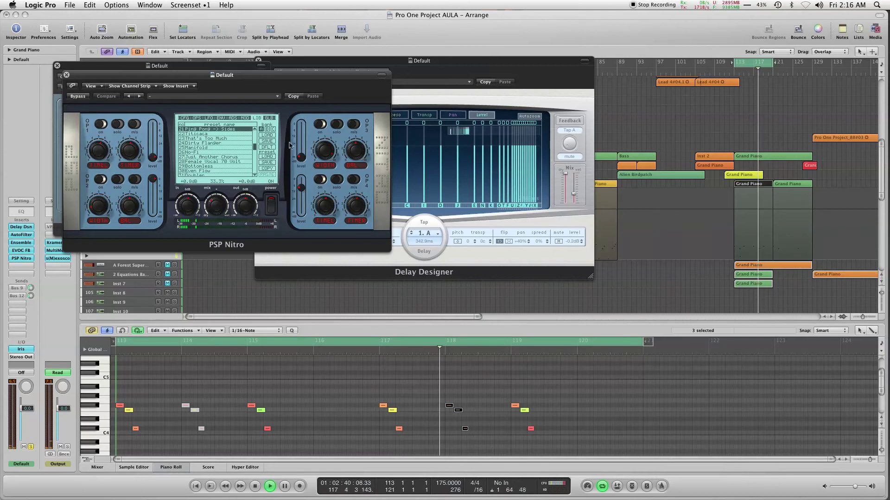
{"action": "left_click", "coordinate": [203, 143]}
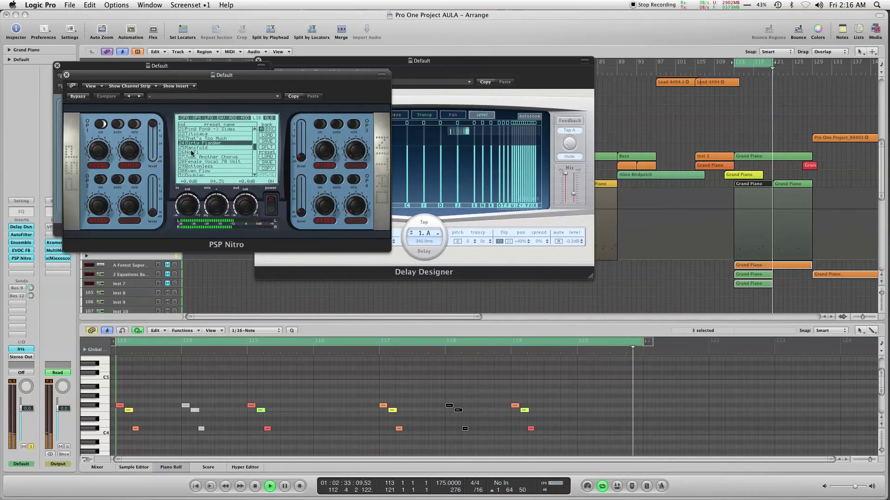
{"action": "left_click", "coordinate": [207, 158]}
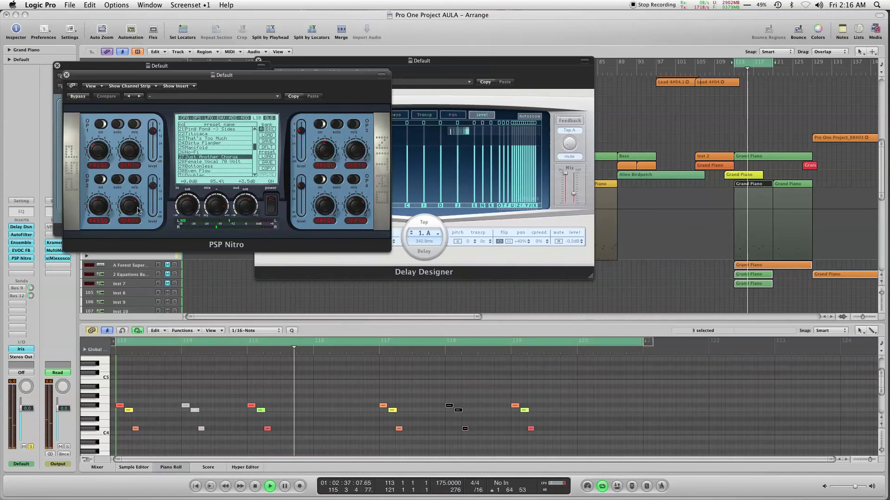
Step: Activate the Default track's Bus 9 reverb and Bus 12 delay sends, and play the loop through them
{"action": "left_click", "coordinate": [17, 288]}
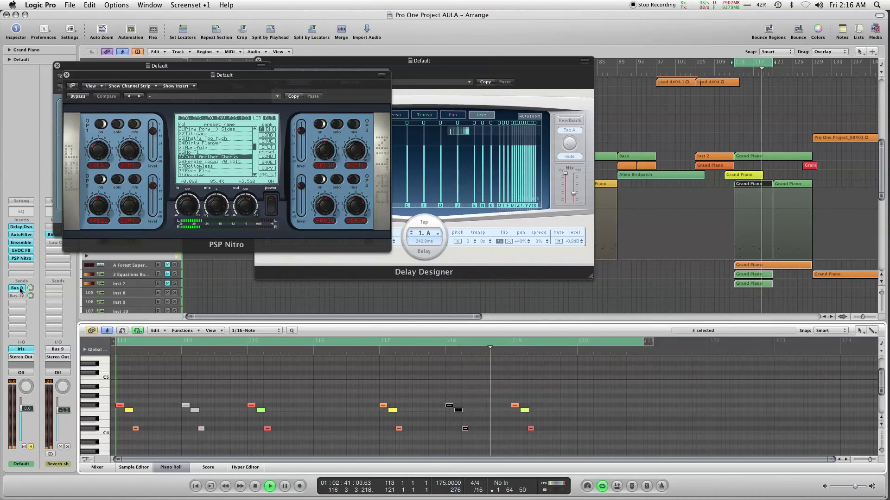
{"action": "left_click", "coordinate": [318, 308]}
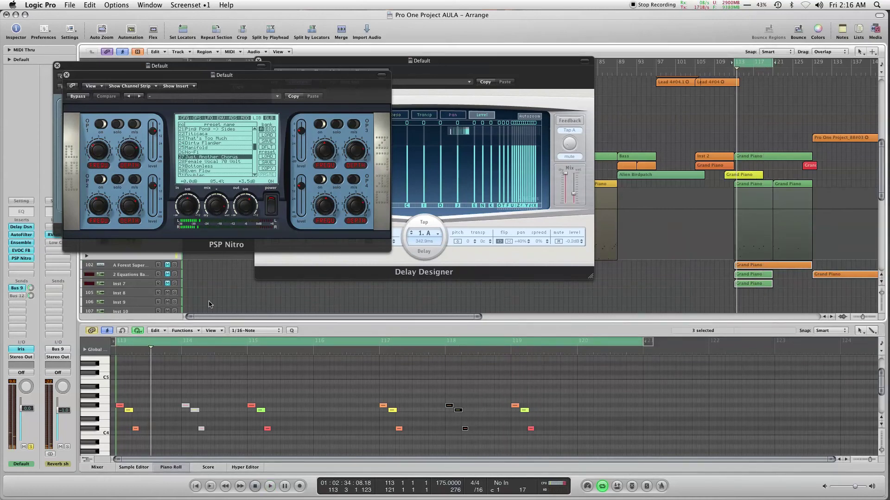
{"action": "left_click", "coordinate": [16, 296]}
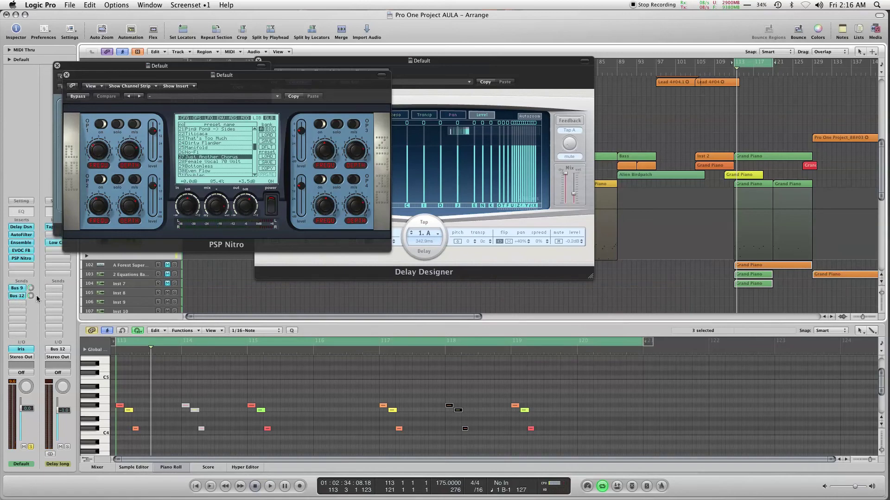
{"action": "key", "text": "space"}
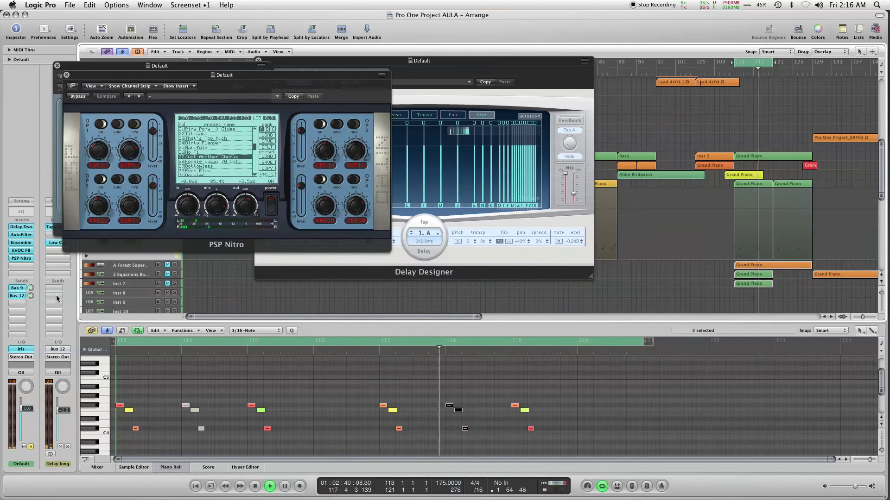
Step: Bypass the AutoFilter and EVOC 20 Filterbank inserts on the Default track, and listen to the loop without them
{"action": "left_click", "coordinate": [21, 234], "text": "alt"}
{"action": "mouse_move", "coordinate": [2, 253]}
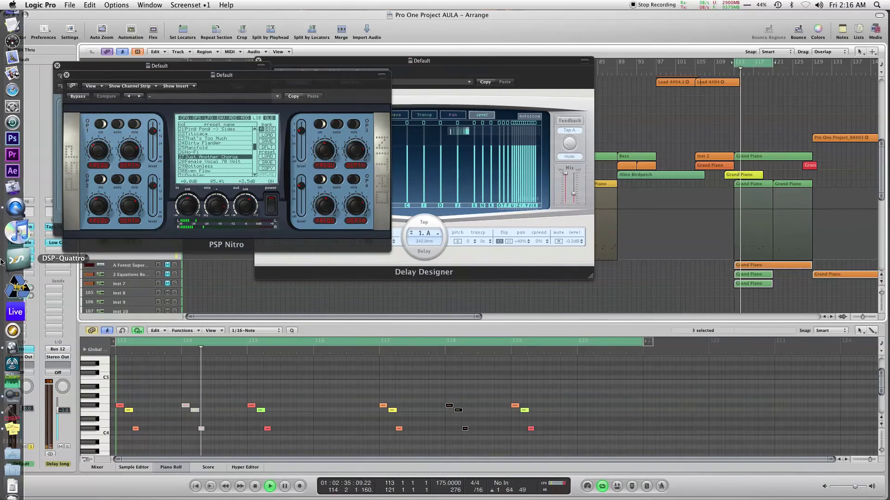
{"action": "key", "text": "space"}
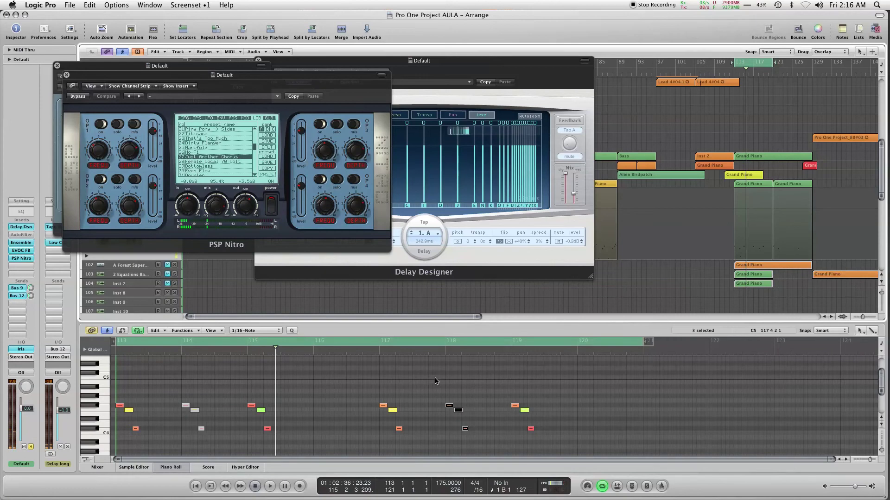
{"action": "left_click", "coordinate": [22, 252], "text": "alt"}
{"action": "key", "text": "space"}
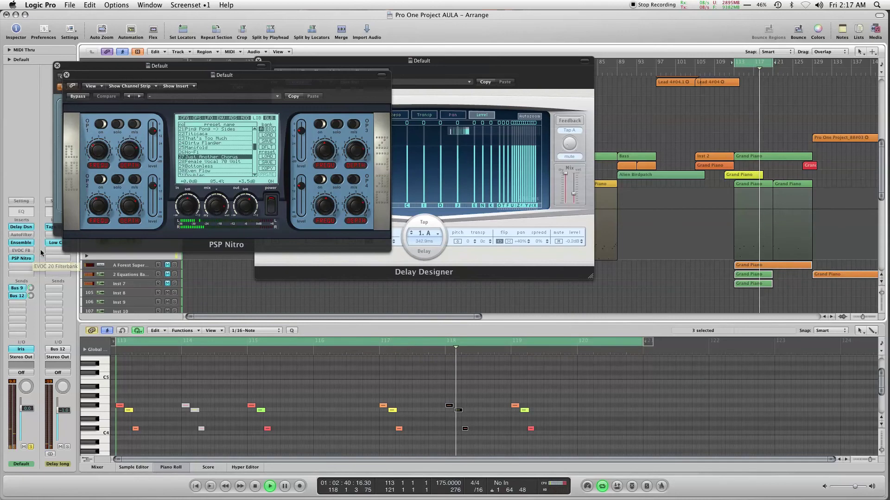
{"action": "key", "text": "space"}
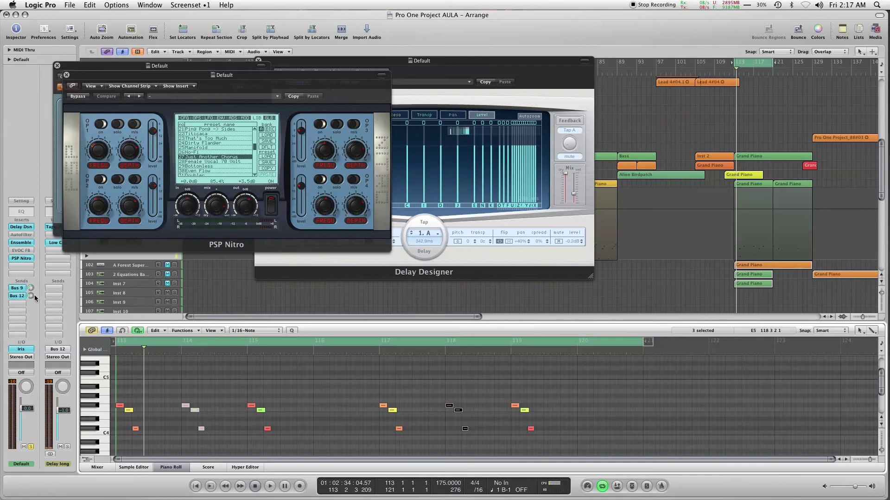
Step: Reroute the Default track's second send from Bus 12 to Bus 11, the short delay
{"action": "left_click", "coordinate": [19, 295]}
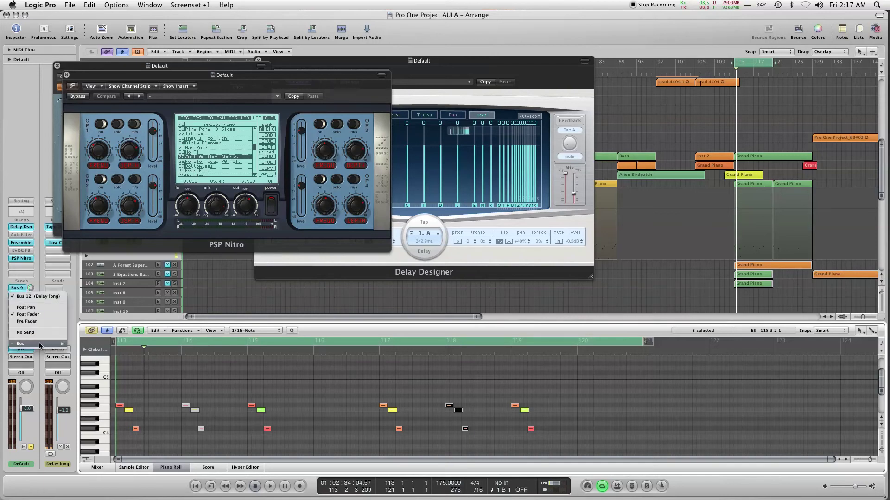
{"action": "mouse_move", "coordinate": [56, 345]}
{"action": "left_click", "coordinate": [101, 332]}
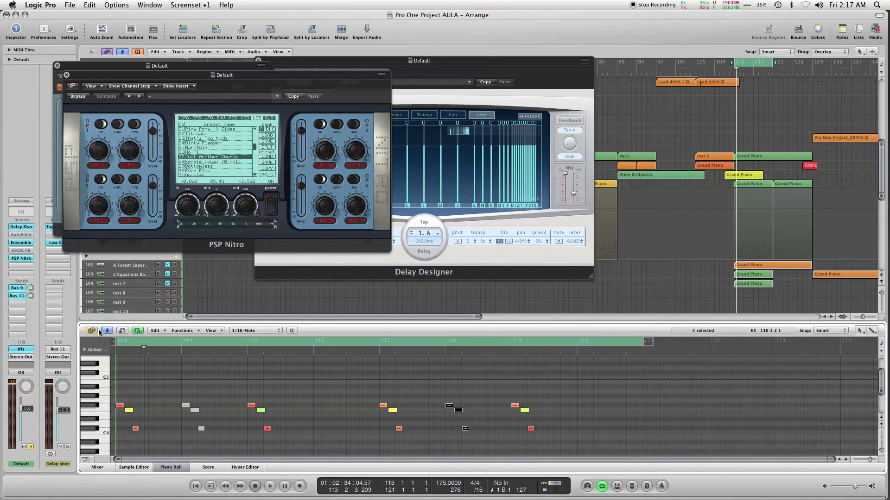
{"action": "left_click", "coordinate": [124, 343]}
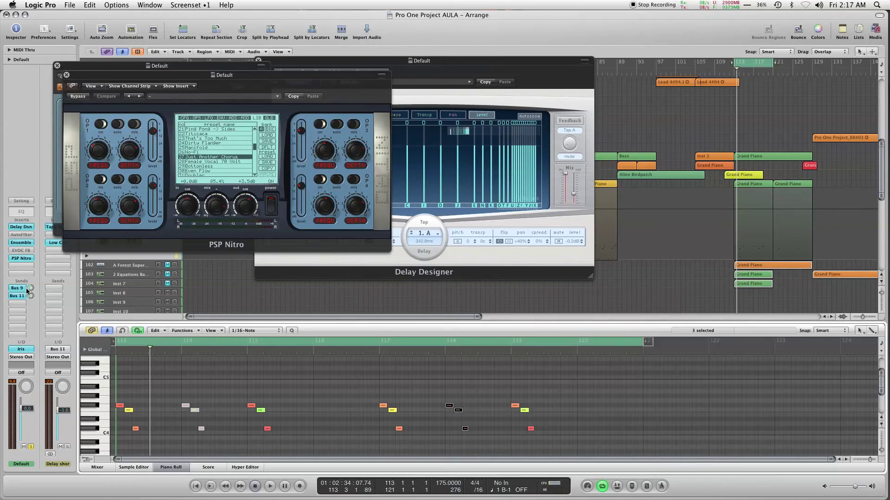
Step: Turn off solo on the Default track and close its PSP Nitro, EVOC 20 Filterbank and Delay Designer windows
{"action": "left_click", "coordinate": [27, 261]}
{"action": "left_click", "coordinate": [40, 241]}
{"action": "left_click", "coordinate": [31, 447]}
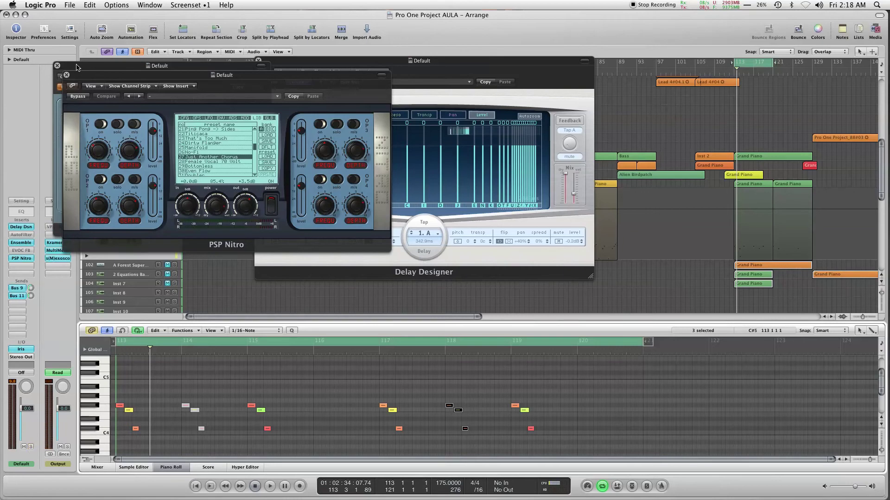
{"action": "left_click", "coordinate": [66, 76]}
{"action": "left_click", "coordinate": [58, 66]}
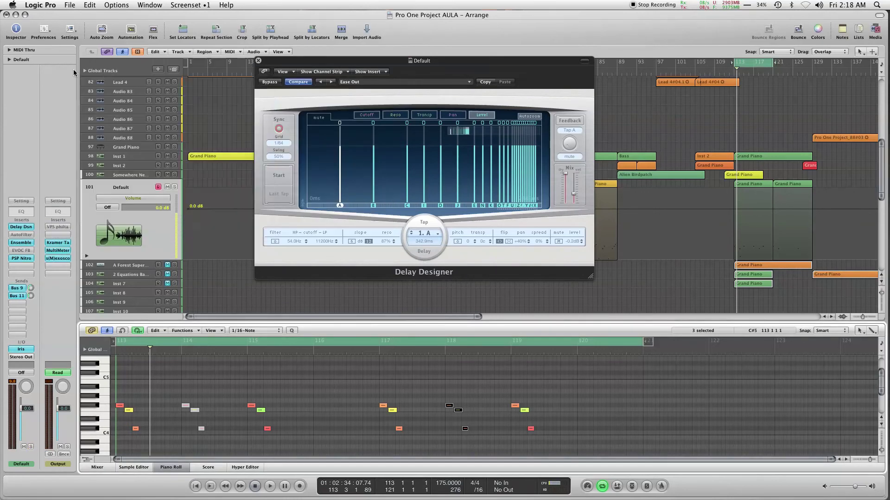
{"action": "left_click", "coordinate": [258, 61]}
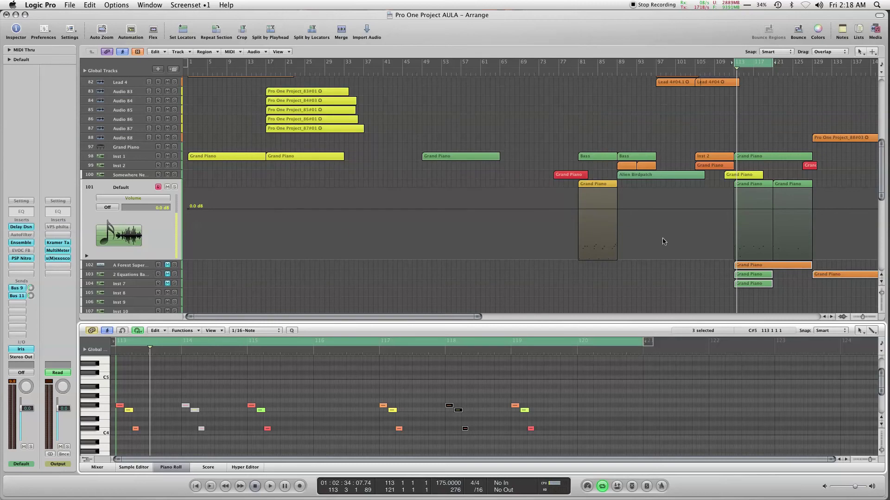
Step: Select the A Forest Super Lead track, unmute and solo it, and listen to its loop
{"action": "left_click", "coordinate": [126, 269]}
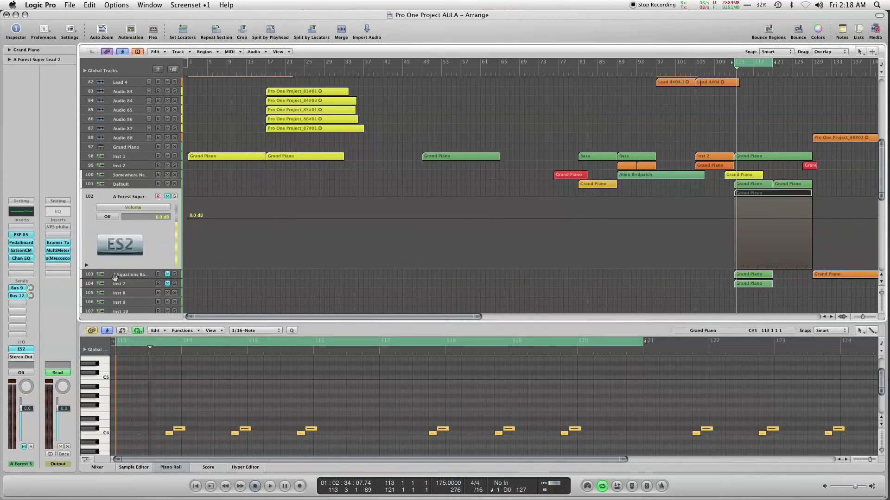
{"action": "left_click", "coordinate": [167, 196]}
{"action": "left_click", "coordinate": [175, 197]}
{"action": "key", "text": "space"}
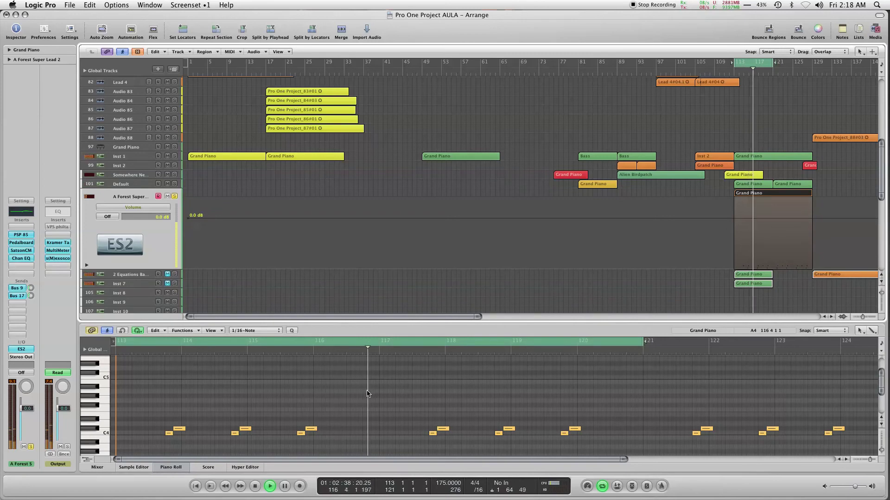
{"action": "key", "text": "space"}
Step: Move the note pairs late in bars 117 and 118 to higher pitches, and play the changed melody
{"action": "left_click_drag", "start_coordinate": [462, 406], "coordinate": [432, 411]}
{"action": "key", "text": "space"}
{"action": "left_click_drag", "start_coordinate": [516, 424], "coordinate": [498, 435]}
{"action": "mouse_move", "coordinate": [499, 427]}
{"action": "left_mouse_down"}
{"action": "mouse_move", "coordinate": [498, 406]}
{"action": "mouse_move", "coordinate": [499, 414]}
{"action": "left_mouse_up"}
{"action": "key", "text": "space"}
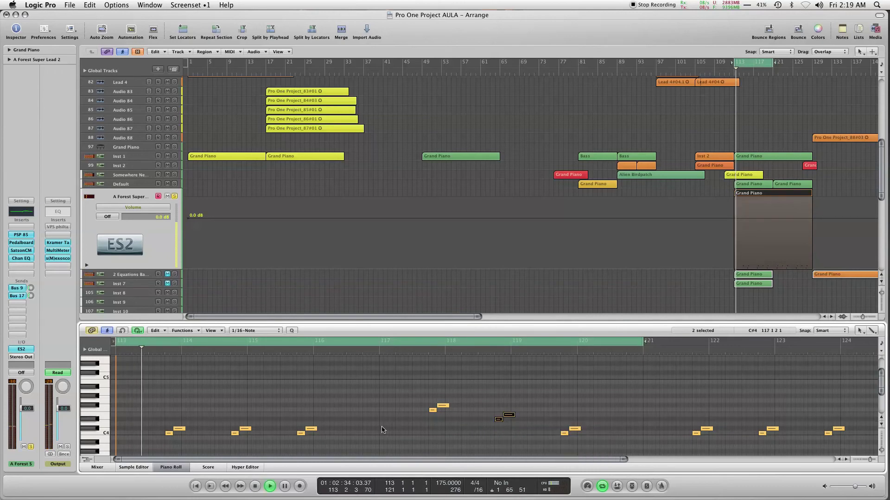
Step: Stop playback and bypass the lead track's Chan EQ, SatsonCM, Pedalboard and PSP 85 inserts
{"action": "key", "text": "space"}
{"action": "left_click", "coordinate": [21, 258], "text": "alt"}
{"action": "left_click", "coordinate": [21, 251], "text": "alt"}
{"action": "left_click", "coordinate": [22, 242], "text": "alt"}
{"action": "left_click", "coordinate": [21, 235], "text": "alt"}
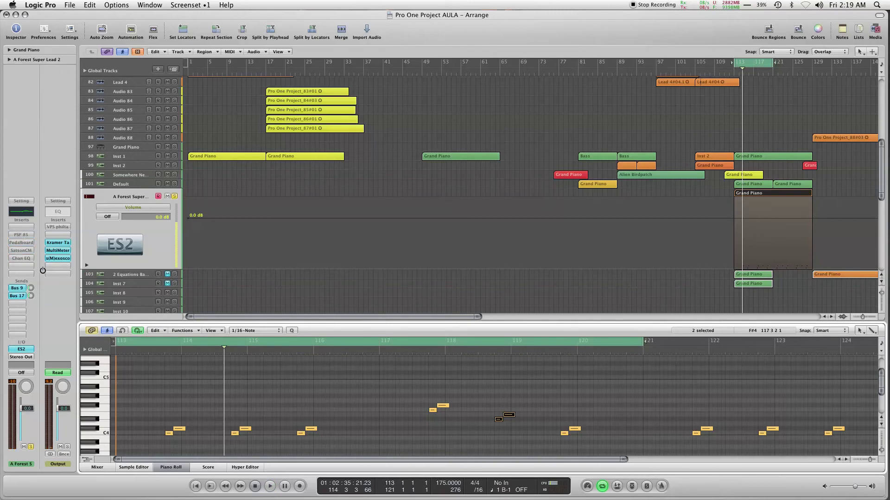
Step: Open the lead track's ES2 synth, listen to the dry sound, and move the synth window clear of the channel strip
{"action": "left_click", "coordinate": [21, 350]}
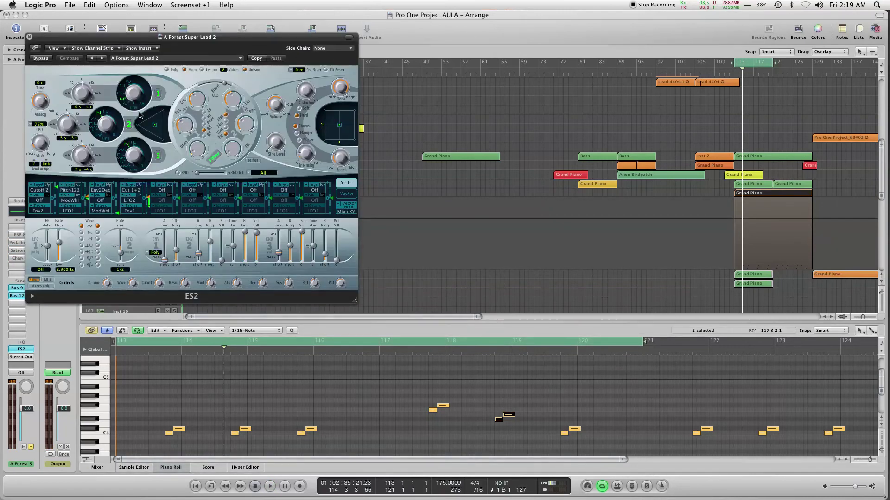
{"action": "key", "text": "space"}
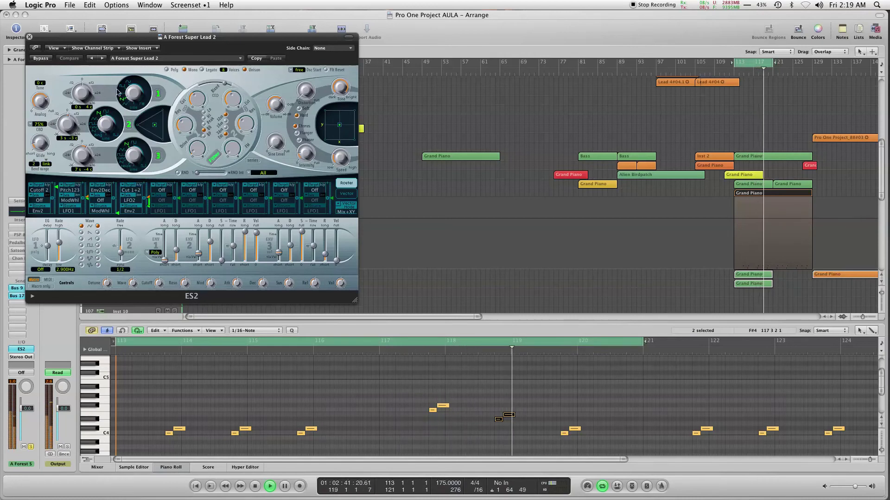
{"action": "key", "text": "space"}
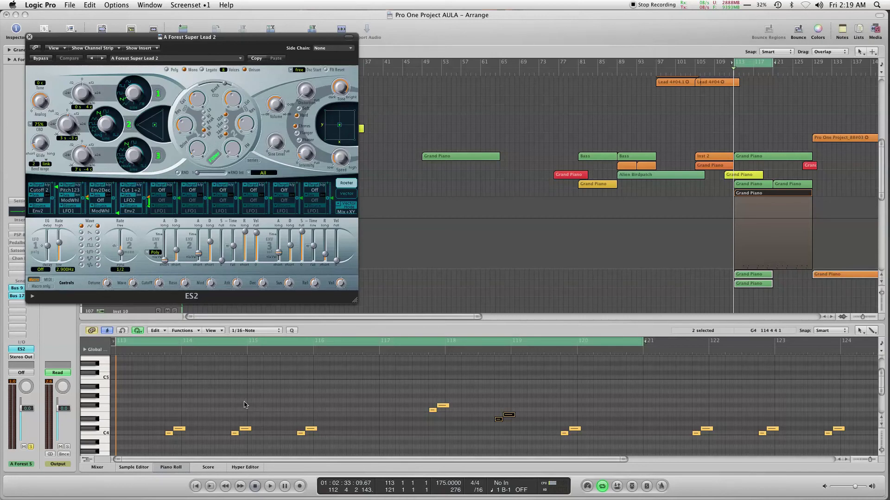
{"action": "left_click_drag", "start_coordinate": [89, 41], "coordinate": [247, 49]}
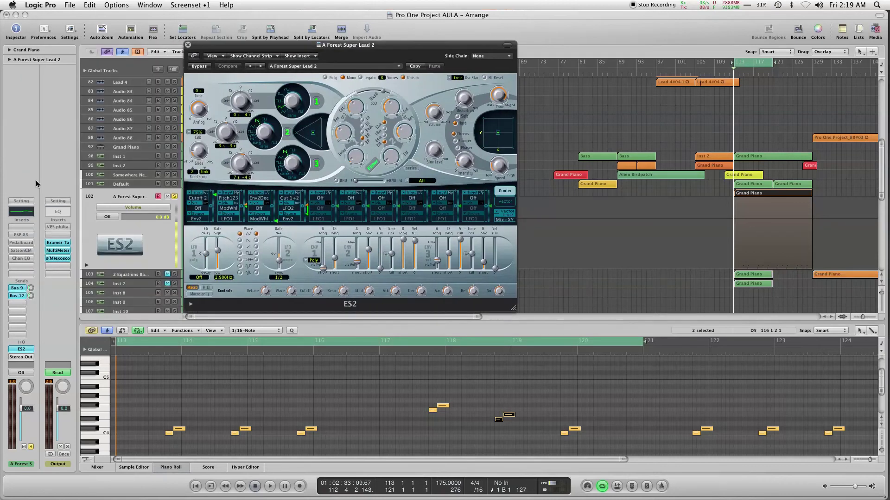
Step: Open the PSP 85 delay, place its window over the lower part of ES2, take it out of bypass and play the loop
{"action": "left_click", "coordinate": [22, 234]}
{"action": "left_click_drag", "start_coordinate": [182, 61], "coordinate": [327, 264]}
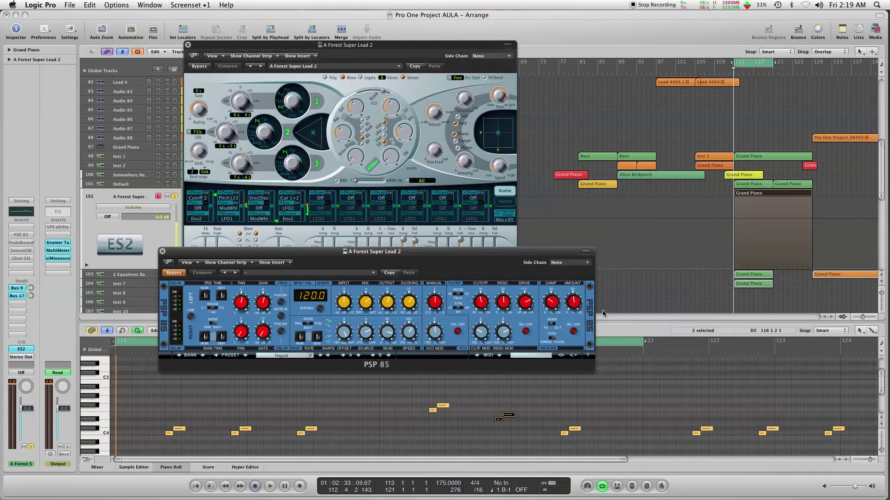
{"action": "left_click", "coordinate": [174, 273]}
{"action": "key", "text": "space"}
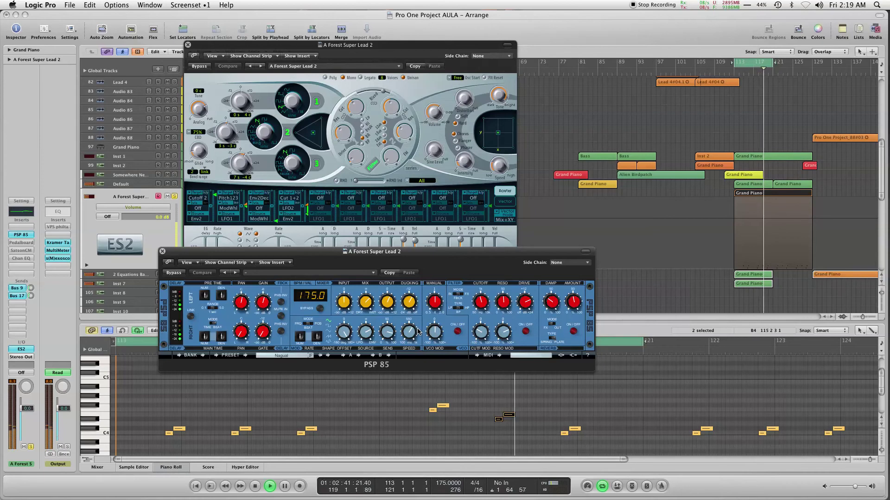
{"action": "mouse_move", "coordinate": [430, 308]}
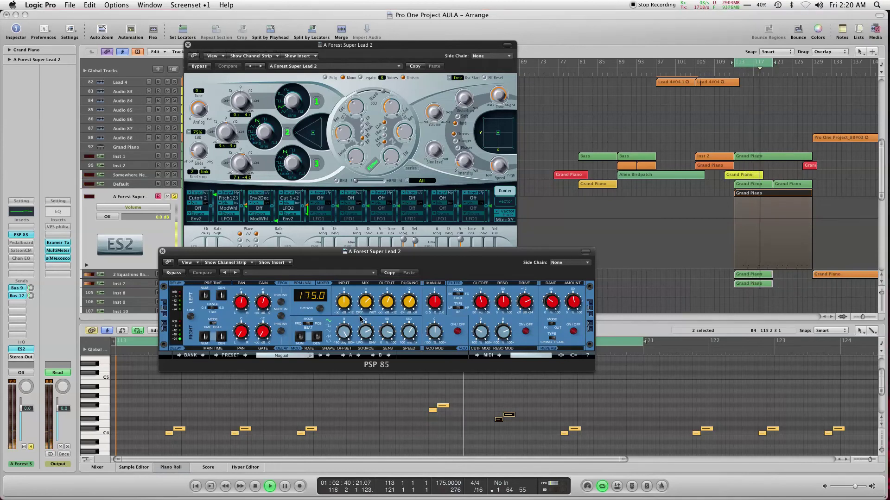
Step: Open the lead track's Pedalboard insert, stop playback and take the effect out of bypass
{"action": "left_click", "coordinate": [26, 243]}
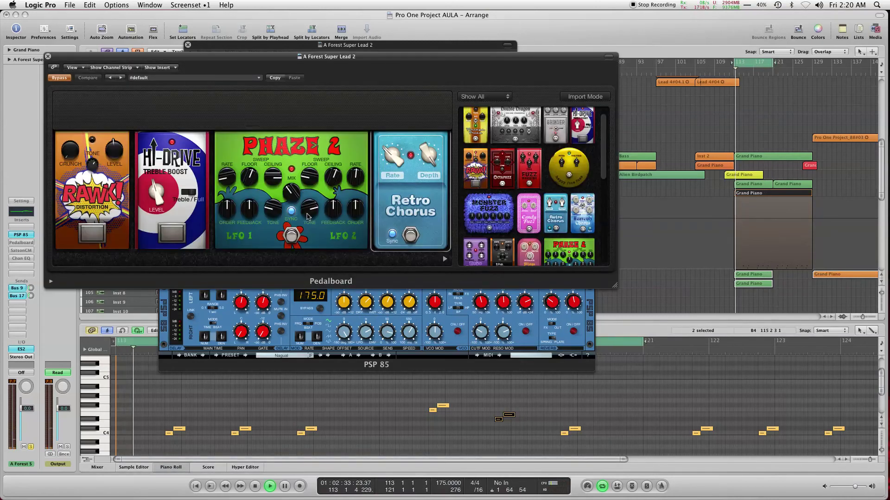
{"action": "key", "text": "space"}
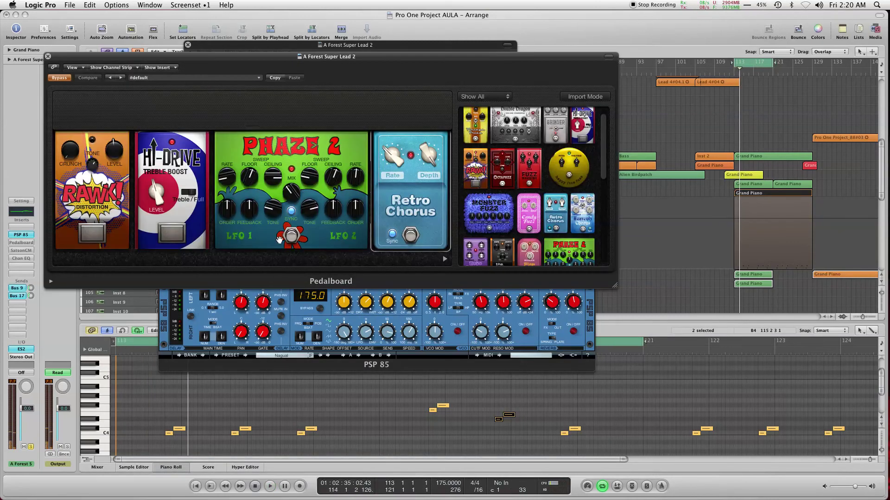
{"action": "left_click", "coordinate": [60, 78]}
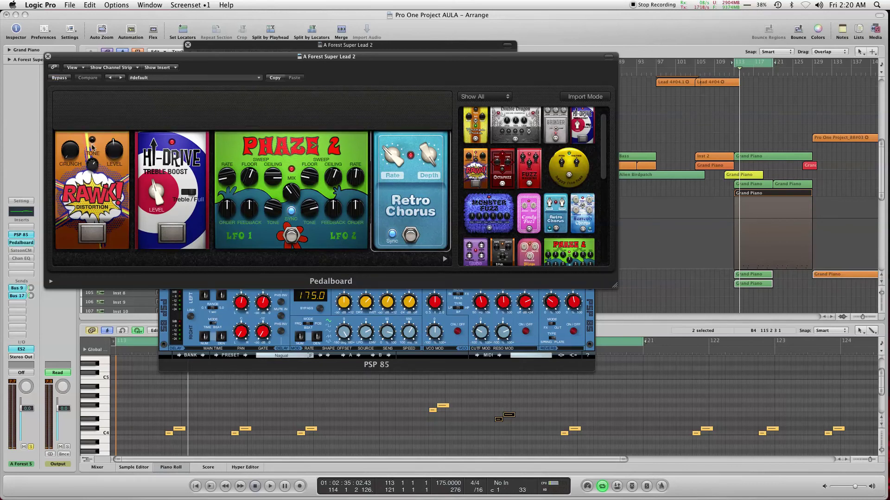
Step: Toggle the RAWK! Distortion pedal in the Pedalboard and play the loop to hear its effect on the lead
{"action": "left_click", "coordinate": [94, 236]}
{"action": "key", "text": "space"}
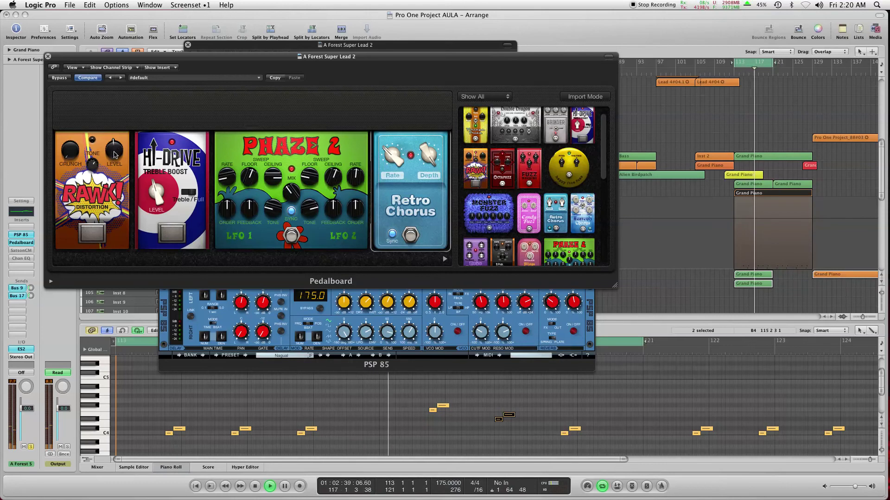
{"action": "key", "text": "space"}
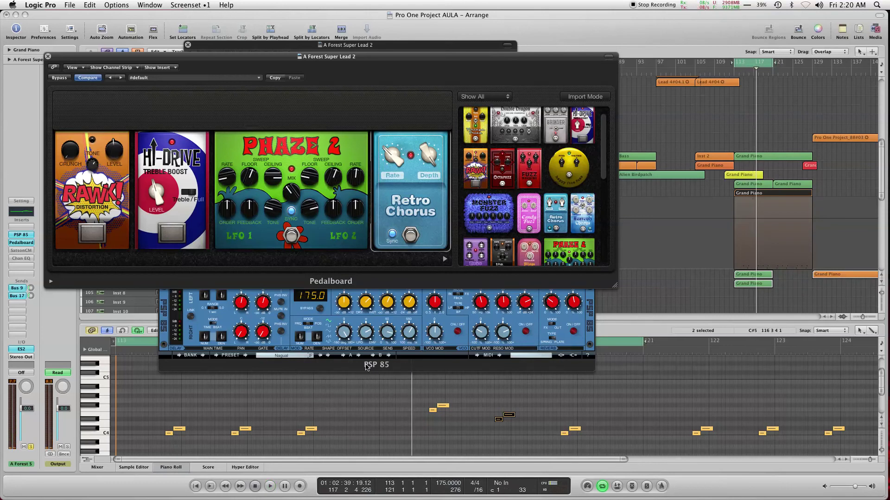
Step: Adjust the Hi-Drive treble boost's level, toggle the pedal and play a short stretch of the loop
{"action": "mouse_move", "coordinate": [153, 193]}
{"action": "left_mouse_down"}
{"action": "mouse_move", "coordinate": [155, 203]}
{"action": "mouse_move", "coordinate": [181, 202]}
{"action": "mouse_move", "coordinate": [153, 193]}
{"action": "left_mouse_up"}
{"action": "left_click", "coordinate": [173, 227]}
{"action": "key", "text": "space"}
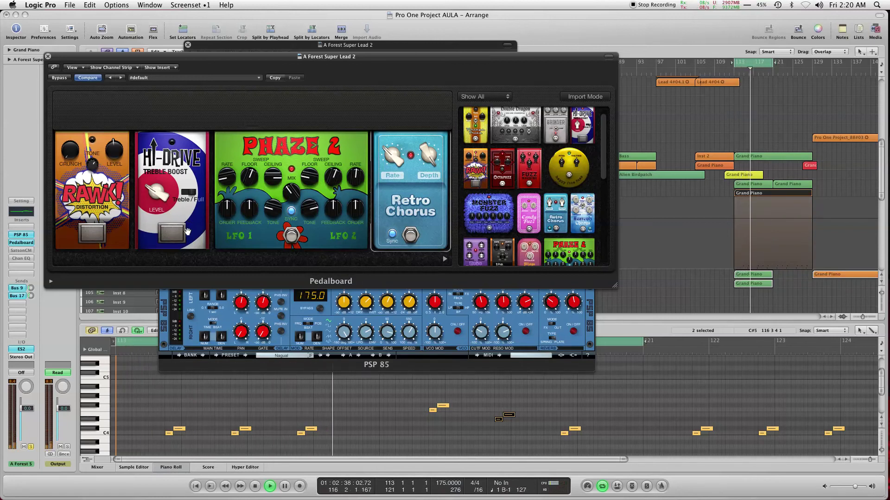
{"action": "key", "text": "space"}
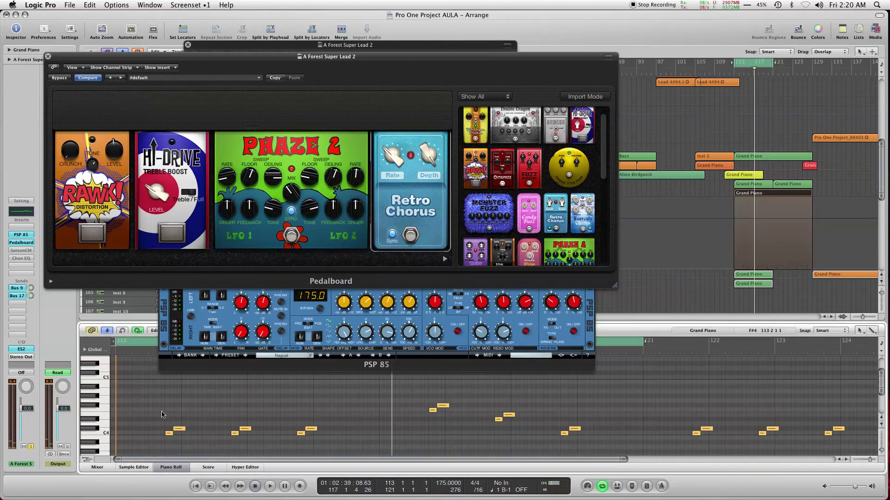
Step: Transpose all the lead's notes down one octave in the Piano Roll and play the loop
{"action": "left_click", "coordinate": [150, 416]}
{"action": "scroll", "coordinate": [160, 431], "scroll_direction": "down", "scroll_amount": 3}
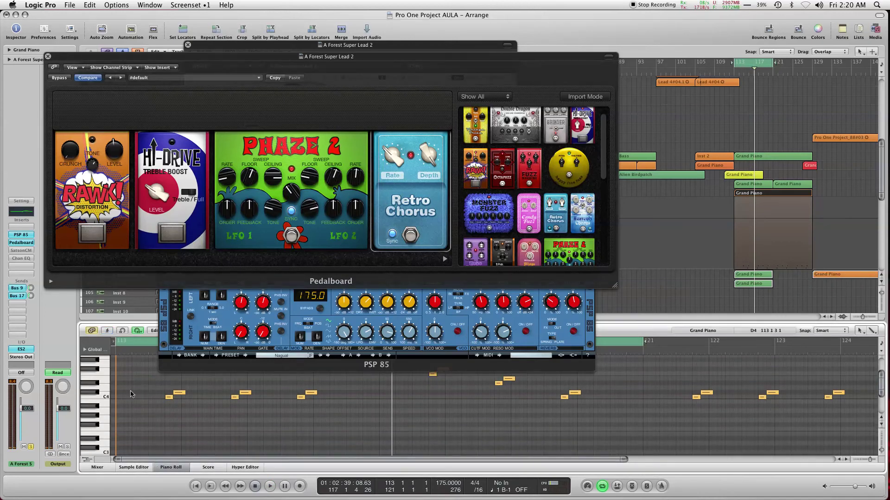
{"action": "key", "text": "super+a"}
{"action": "left_click", "coordinate": [169, 397]}
{"action": "left_click_drag", "start_coordinate": [169, 397], "coordinate": [165, 453]}
{"action": "key", "text": "space"}
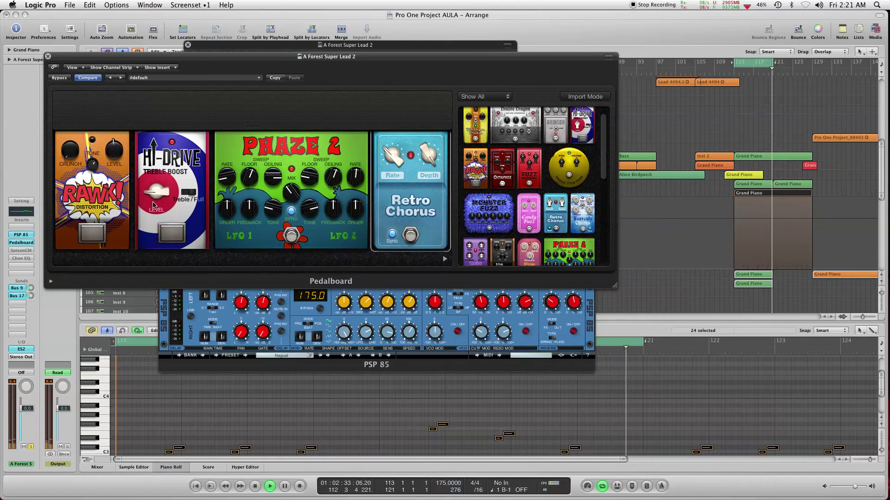
Step: Readjust the Hi-Drive level and toggle the Hi-Drive and RAWK! pedals while the loop plays
{"action": "left_click_drag", "start_coordinate": [152, 204], "coordinate": [155, 193]}
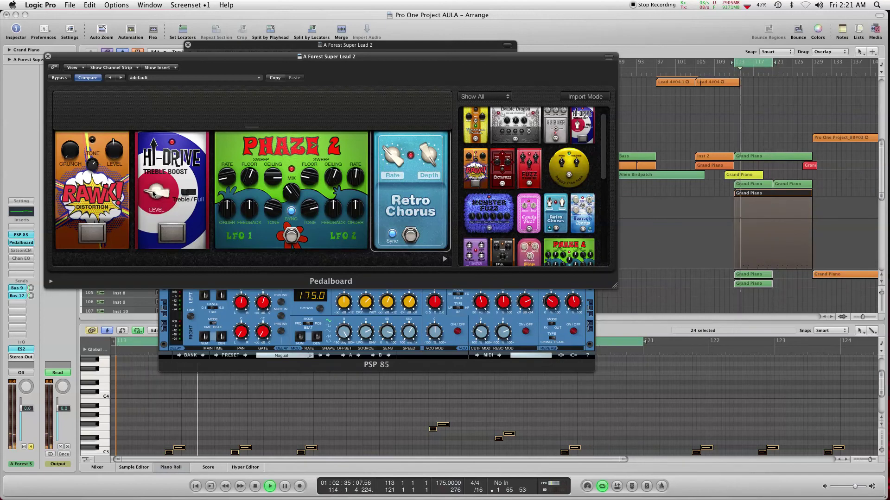
{"action": "left_click", "coordinate": [163, 233]}
{"action": "left_click", "coordinate": [92, 233]}
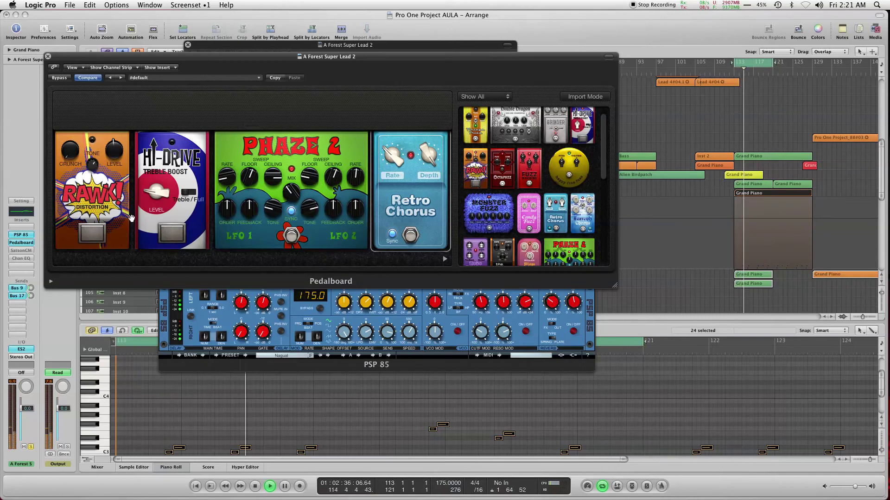
Step: Close the Pedalboard, ES2 and PSP 85 plug-in windows
{"action": "left_click_drag", "start_coordinate": [49, 58], "coordinate": [47, 59]}
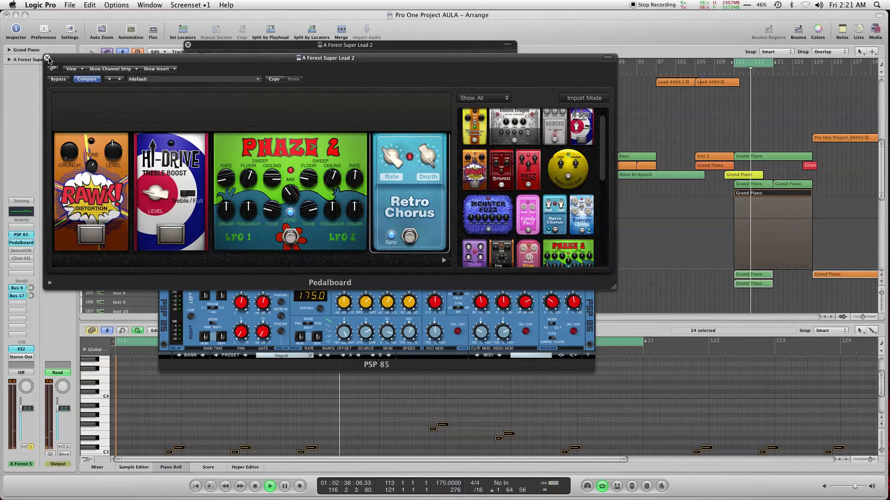
{"action": "left_click", "coordinate": [48, 59]}
{"action": "left_click", "coordinate": [187, 44]}
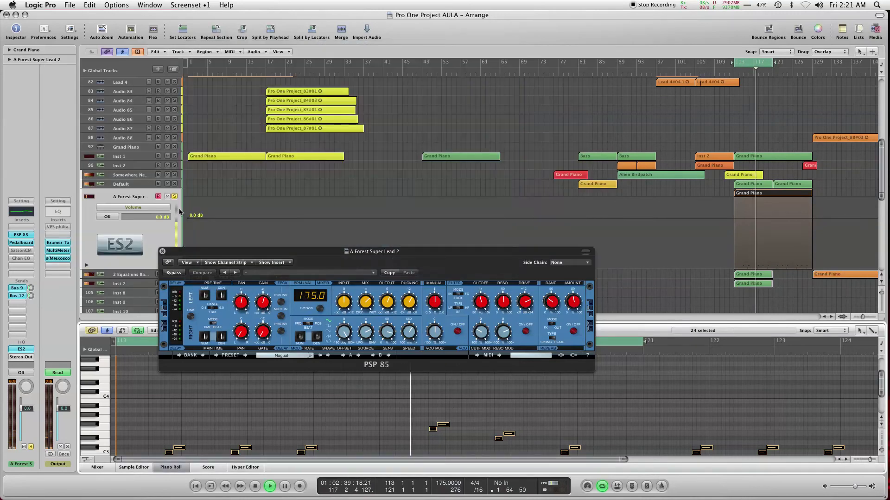
{"action": "left_click", "coordinate": [161, 252]}
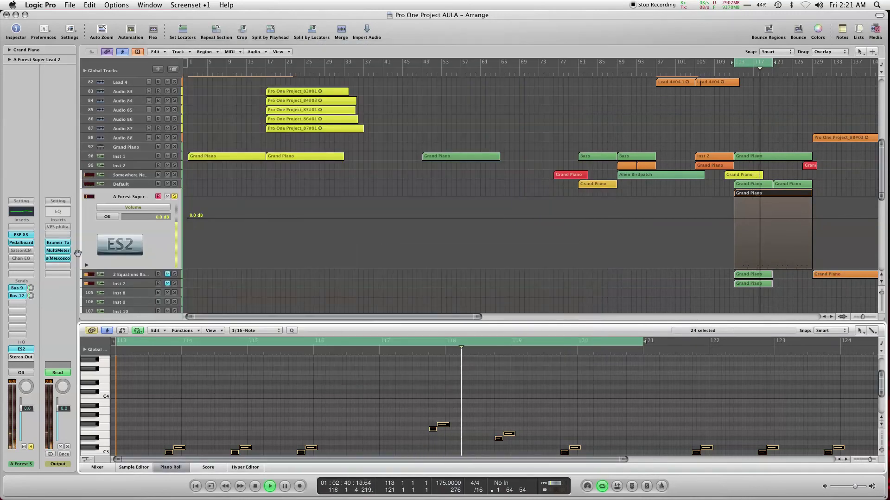
Step: Open the lead track's SatsonCM insert out of bypass, play the loop and raise its gain slightly
{"action": "left_click", "coordinate": [19, 251]}
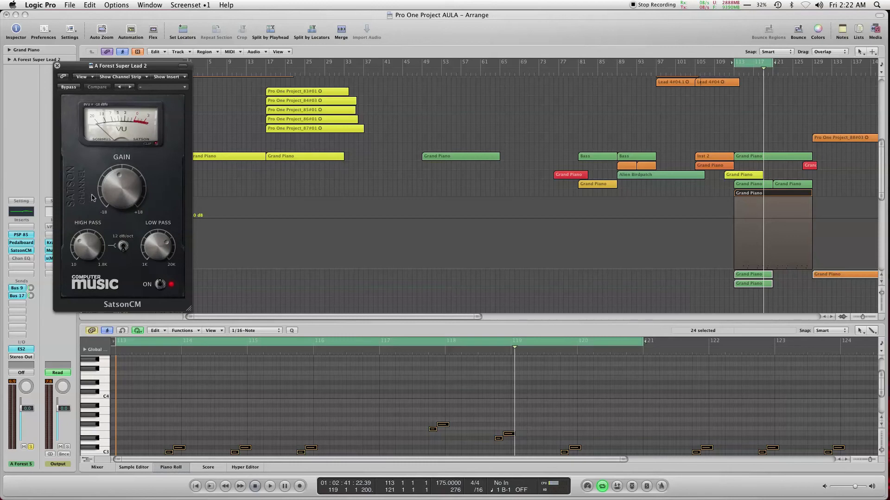
{"action": "key", "text": "space"}
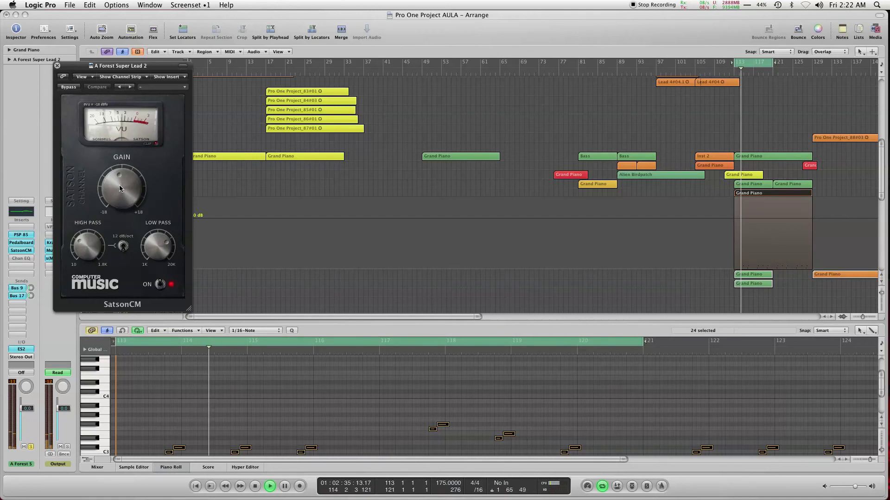
{"action": "left_click_drag", "start_coordinate": [132, 192], "coordinate": [135, 189]}
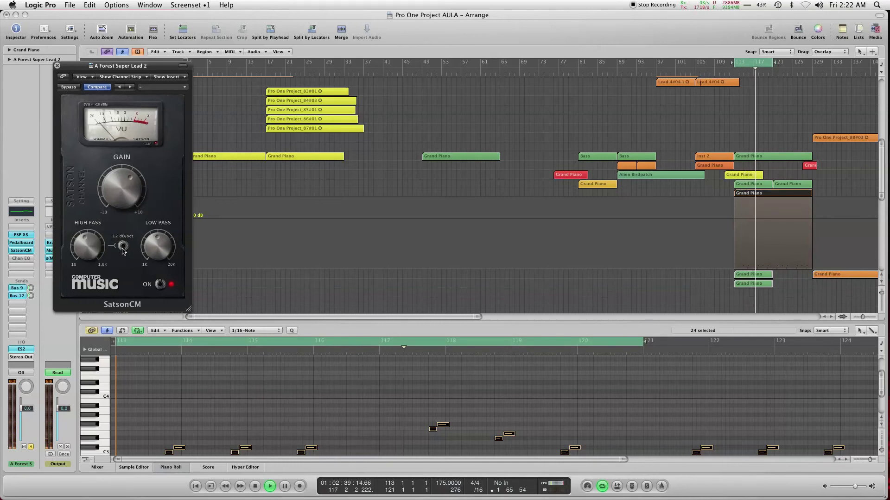
Step: Switch SatsonCM off and back on to compare the sound, and stop playback
{"action": "left_click", "coordinate": [160, 286]}
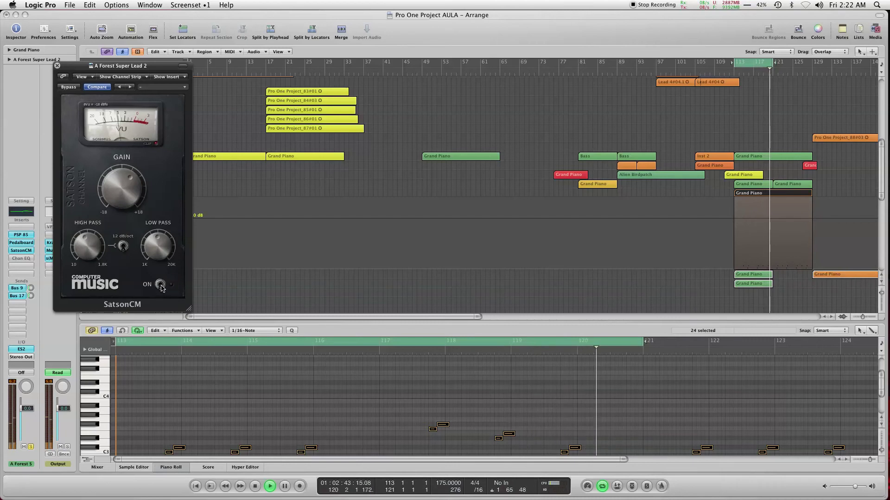
{"action": "left_click", "coordinate": [160, 285]}
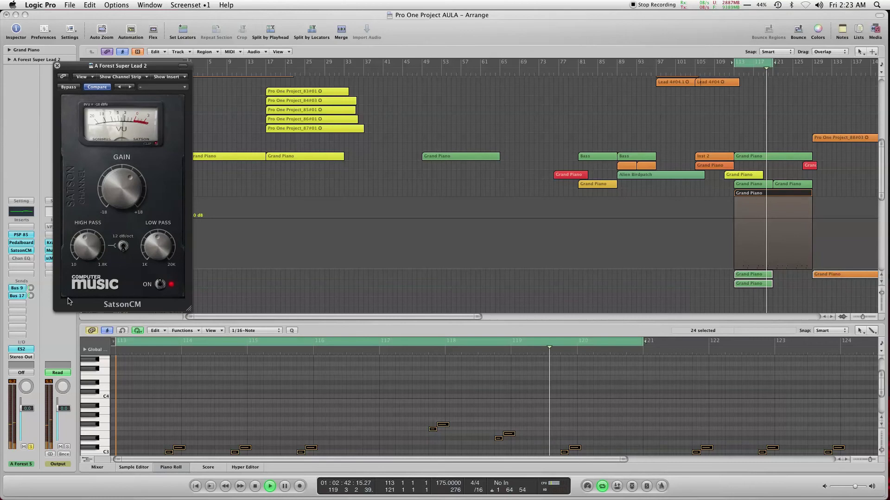
{"action": "key", "text": "space"}
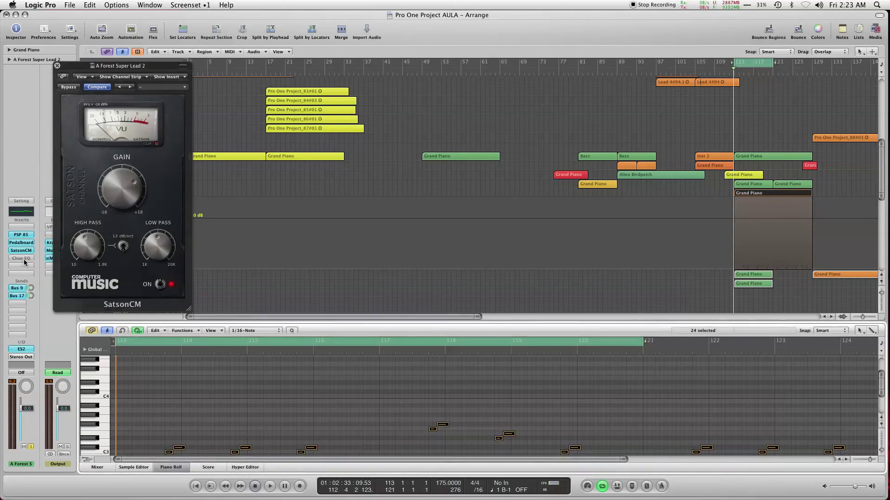
Step: Open the lead track's Channel EQ, compare the loop with it bypassed and active, and toggle its Analyzer off and on
{"action": "left_click", "coordinate": [22, 259]}
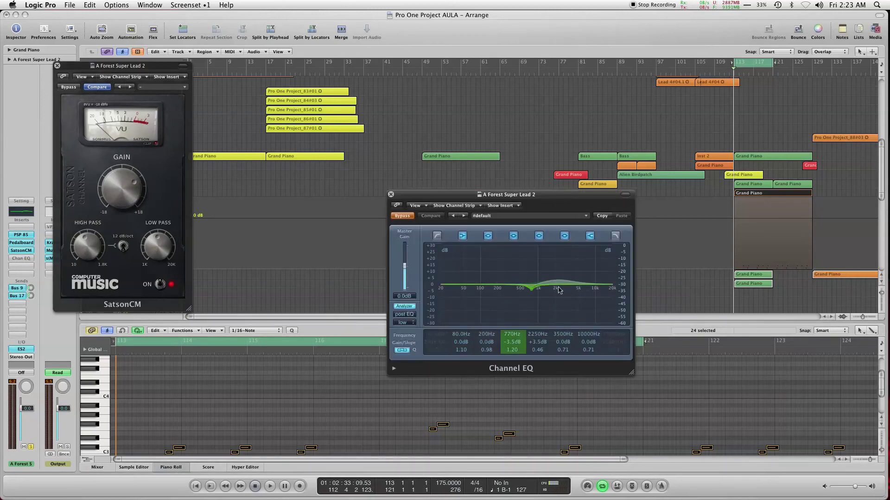
{"action": "left_click", "coordinate": [401, 216]}
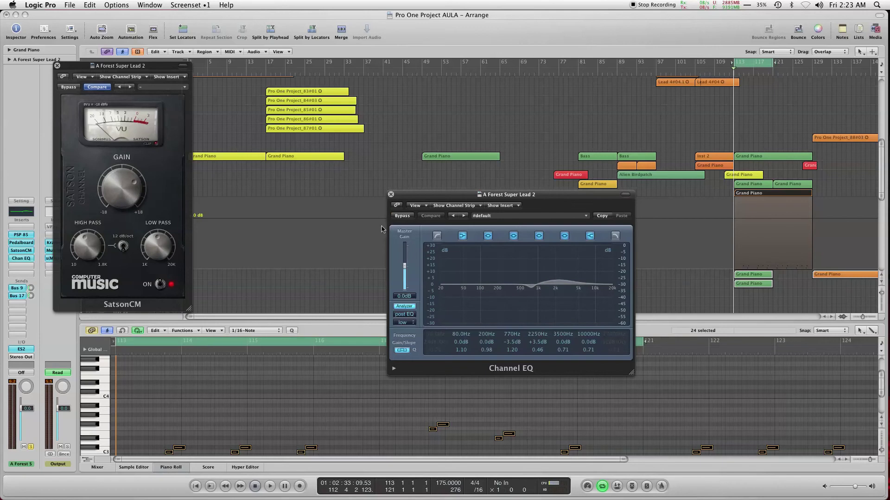
{"action": "left_click", "coordinate": [401, 216]}
{"action": "key", "text": "space"}
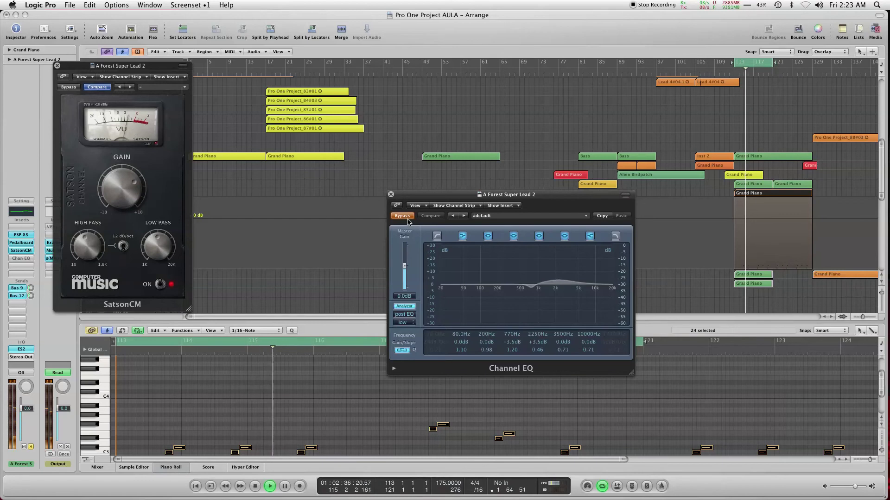
{"action": "left_click", "coordinate": [402, 216]}
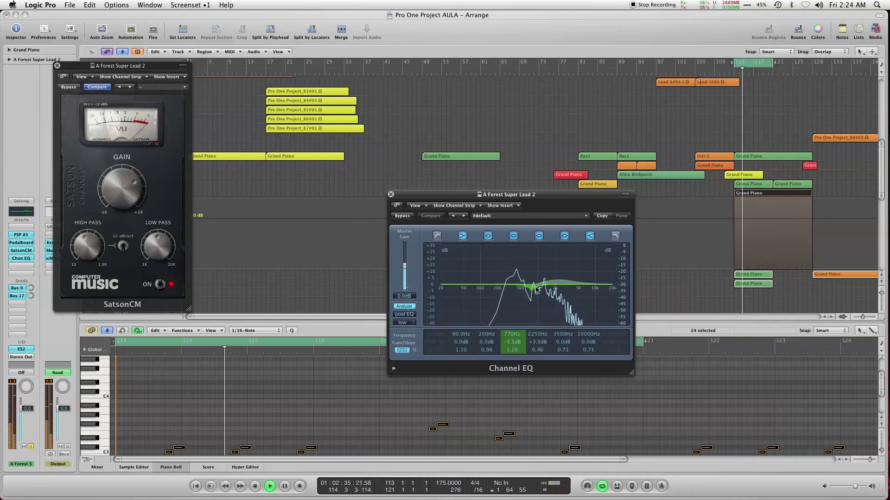
{"action": "left_click", "coordinate": [405, 306]}
{"action": "left_click", "coordinate": [404, 306]}
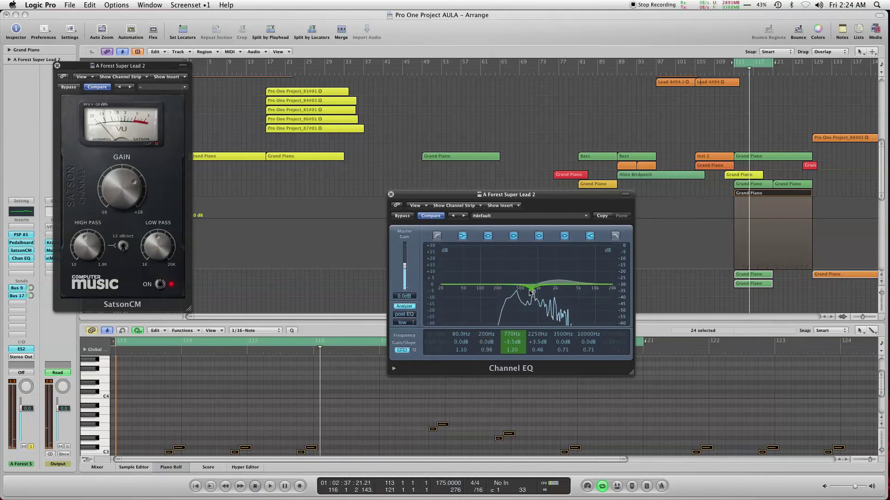
Step: Try the EQ's 770 Hz band as a +20 dB boost at 450 Hz and a narrow -14 dB cut at 355 Hz
{"action": "left_click_drag", "start_coordinate": [532, 293], "coordinate": [521, 292]}
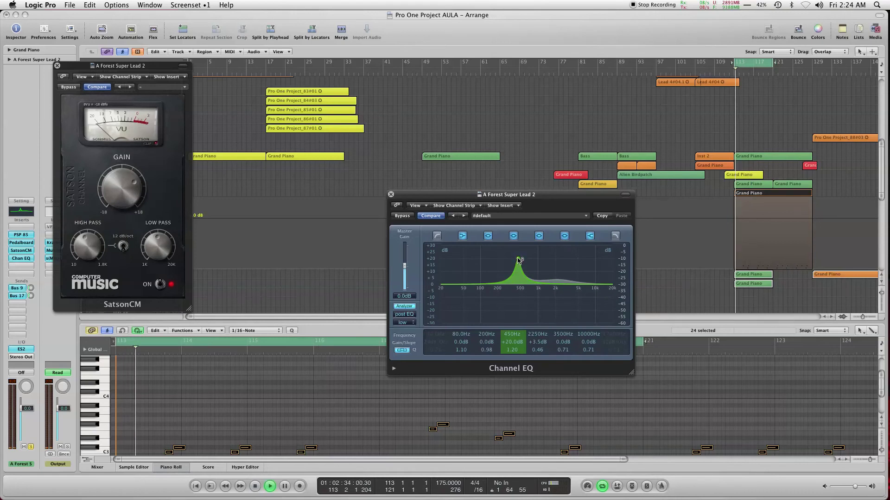
{"action": "left_click_drag", "start_coordinate": [533, 292], "coordinate": [511, 304]}
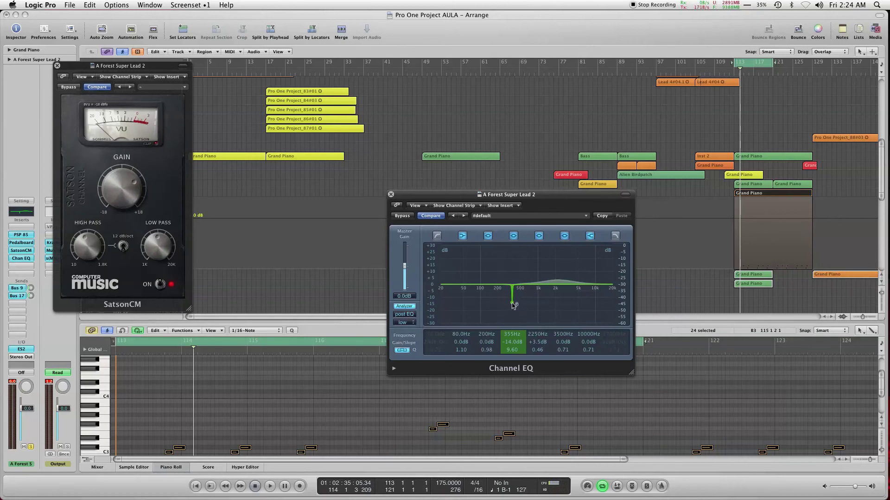
Step: Turn the same EQ band into a very narrow +24 dB boost at 950 Hz with a Q of 38
{"action": "left_click_drag", "start_coordinate": [515, 309], "coordinate": [517, 302]}
{"action": "left_click_drag", "start_coordinate": [510, 337], "coordinate": [514, 314]}
{"action": "left_click_drag", "start_coordinate": [506, 372], "coordinate": [503, 379]}
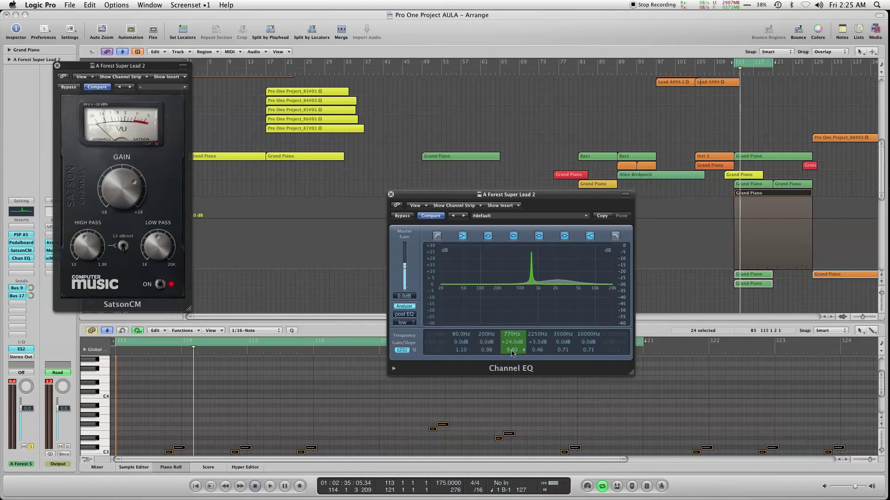
{"action": "left_click_drag", "start_coordinate": [512, 353], "coordinate": [506, 335]}
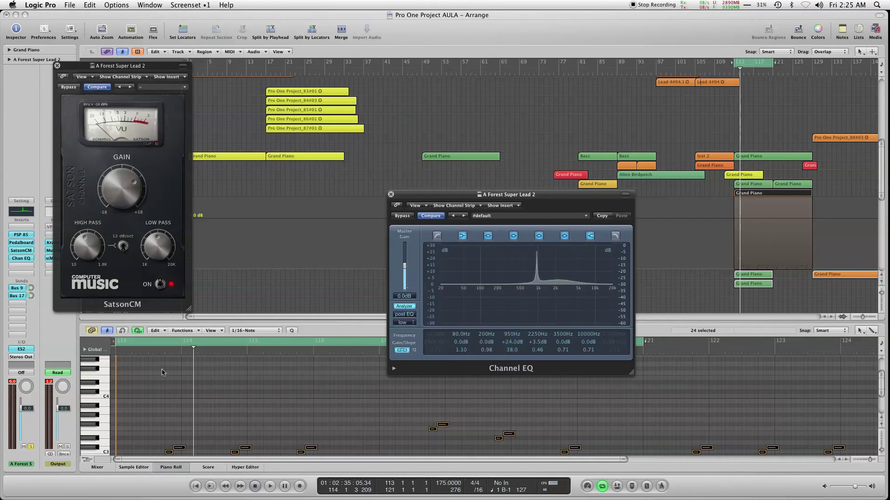
Step: Lower the lead track's volume to -12.6 dB and play the loop
{"action": "left_click_drag", "start_coordinate": [23, 409], "coordinate": [23, 424]}
{"action": "key", "text": "space"}
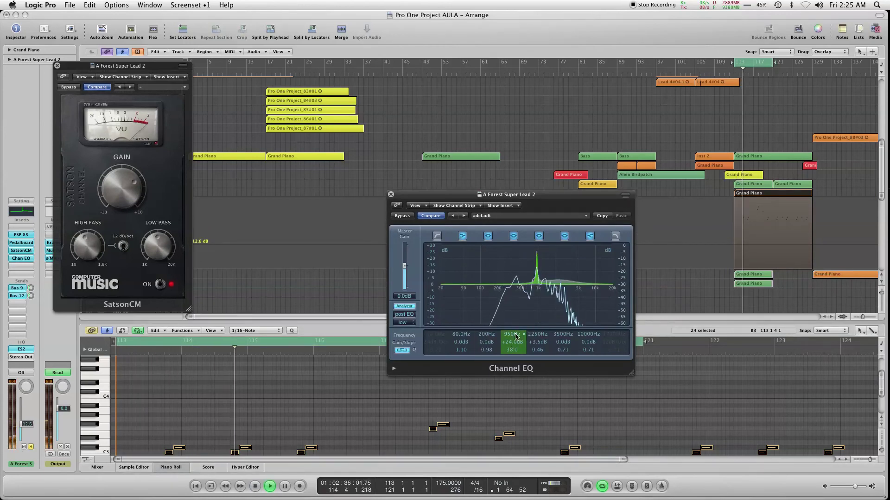
Step: Sweep the boosted EQ band's frequency during playback and reshape it into a -8.5 dB cut at 550 Hz with a Q of 1.30
{"action": "left_click_drag", "start_coordinate": [512, 334], "coordinate": [477, 361]}
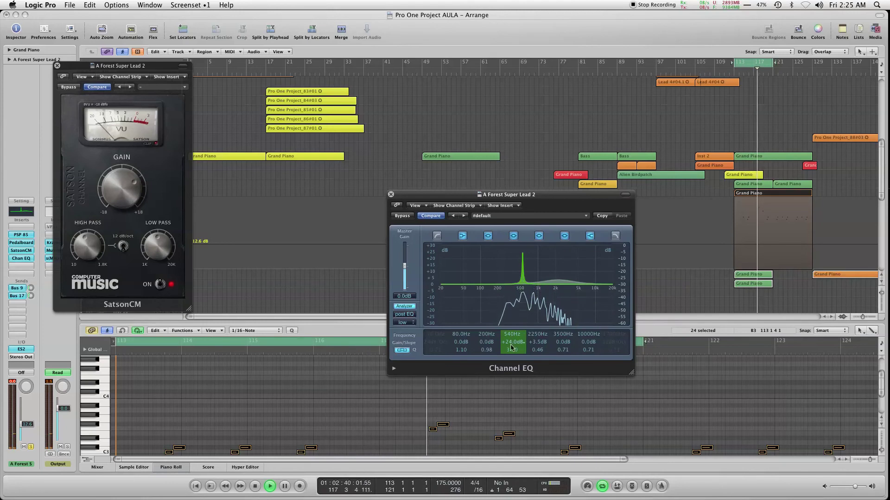
{"action": "left_click_drag", "start_coordinate": [510, 337], "coordinate": [446, 390]}
{"action": "left_click_drag", "start_coordinate": [512, 342], "coordinate": [512, 335]}
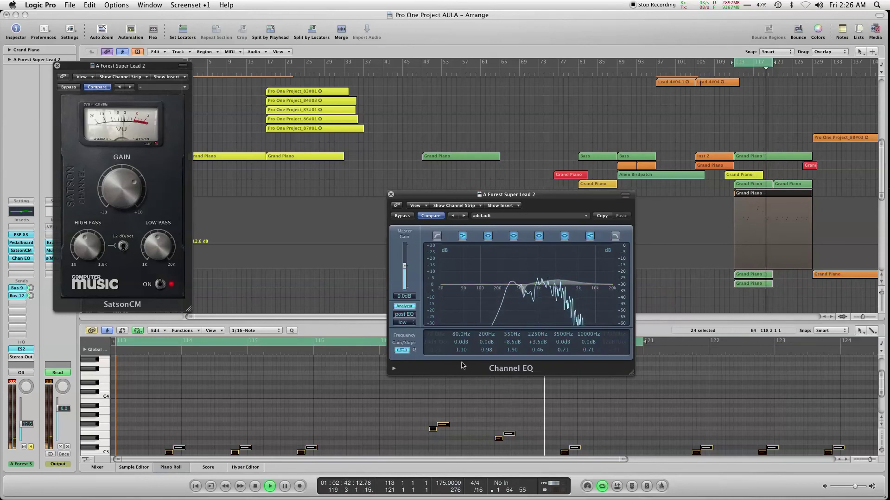
{"action": "left_click", "coordinate": [374, 388]}
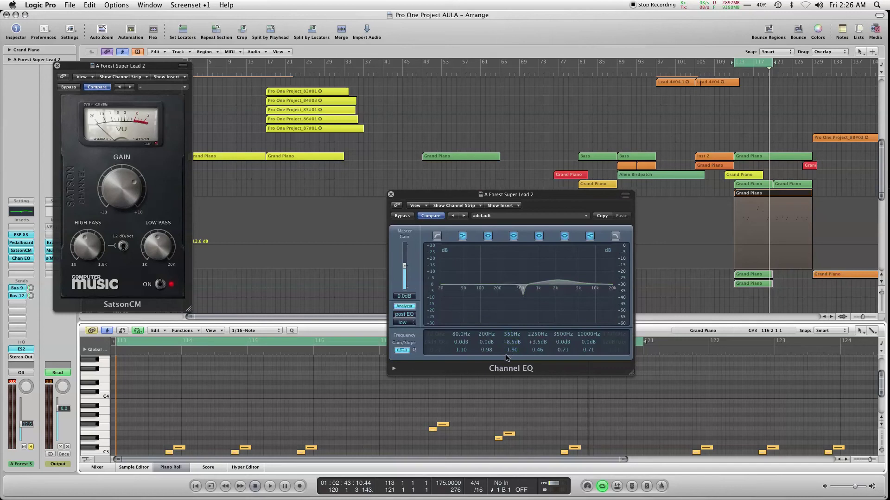
{"action": "left_click_drag", "start_coordinate": [511, 352], "coordinate": [511, 355]}
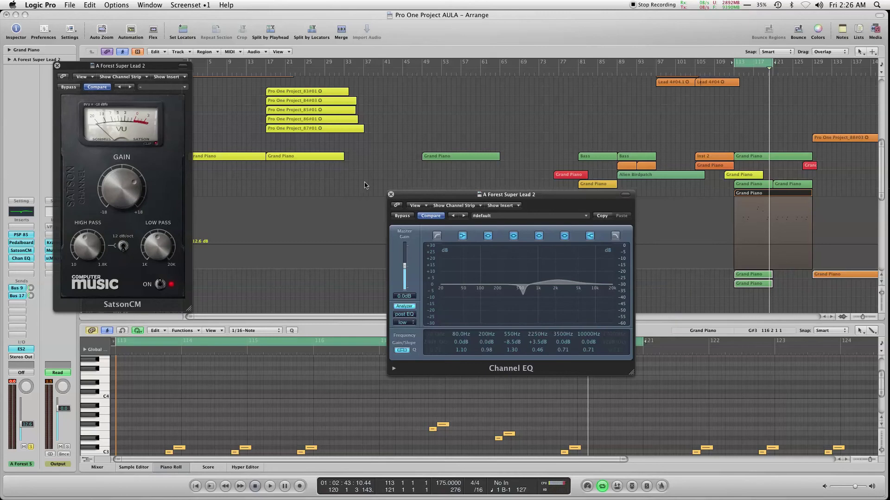
Step: Close the Channel EQ and SatsonCM windows, and select and solo the 2 Equations Bass track
{"action": "left_click", "coordinate": [390, 195]}
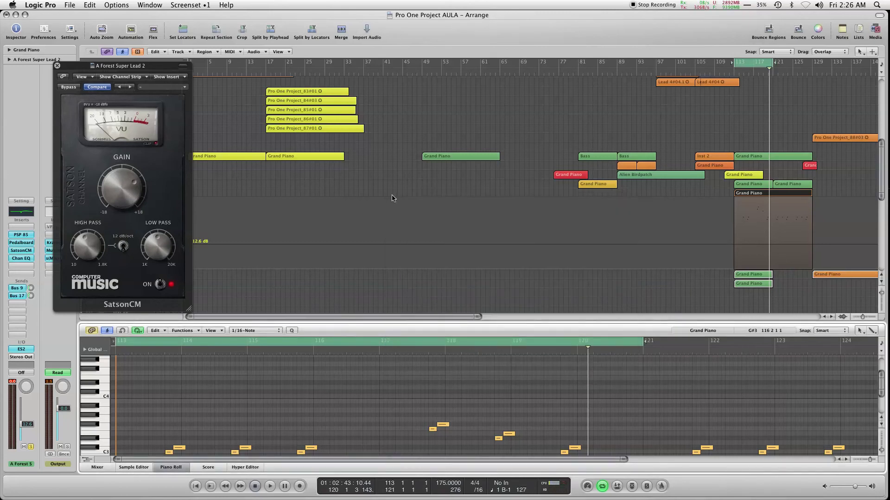
{"action": "left_click", "coordinate": [57, 67]}
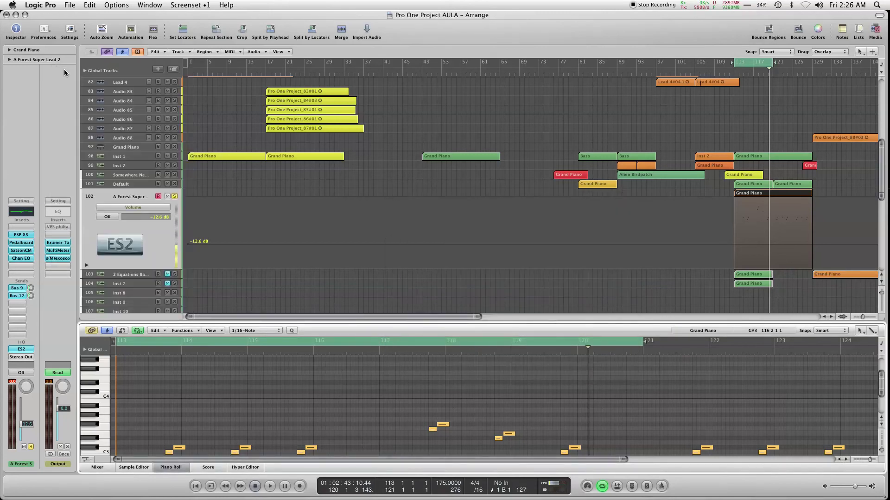
{"action": "left_click", "coordinate": [125, 275]}
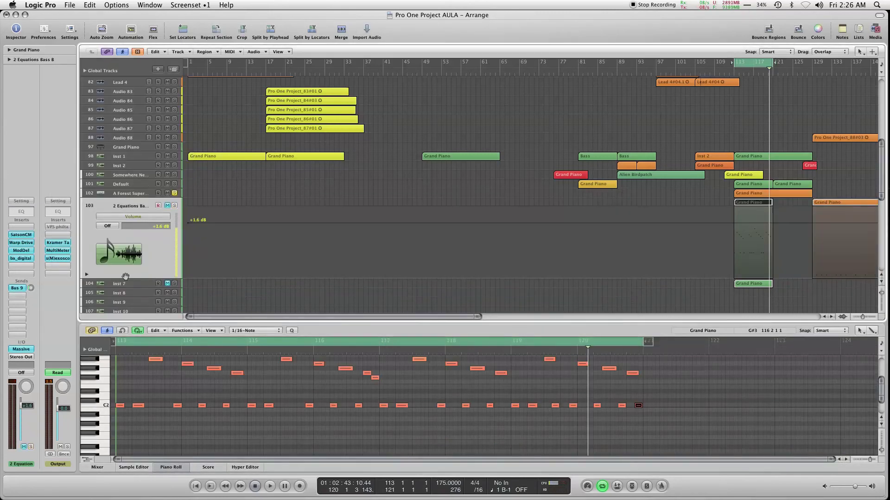
{"action": "left_click", "coordinate": [174, 206]}
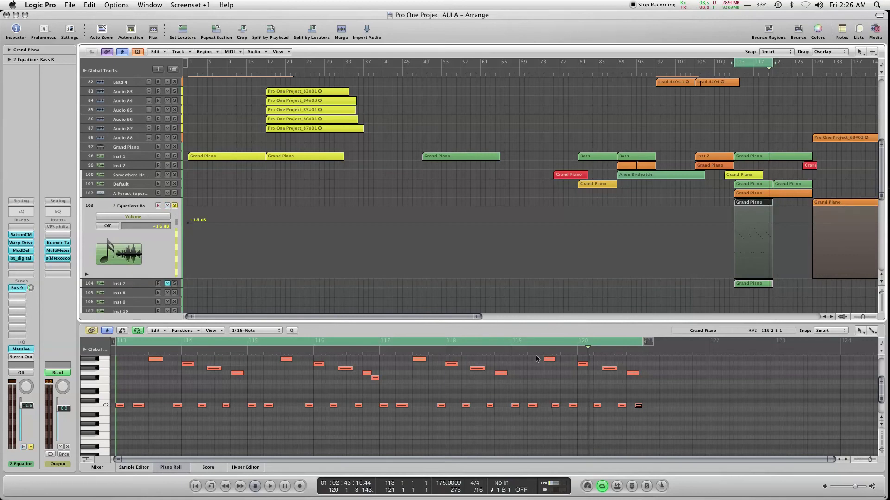
Step: Solo the Audio 1 track alongside the 2 Equations Bass and play the loop
{"action": "left_click_drag", "start_coordinate": [882, 156], "coordinate": [882, 95]}
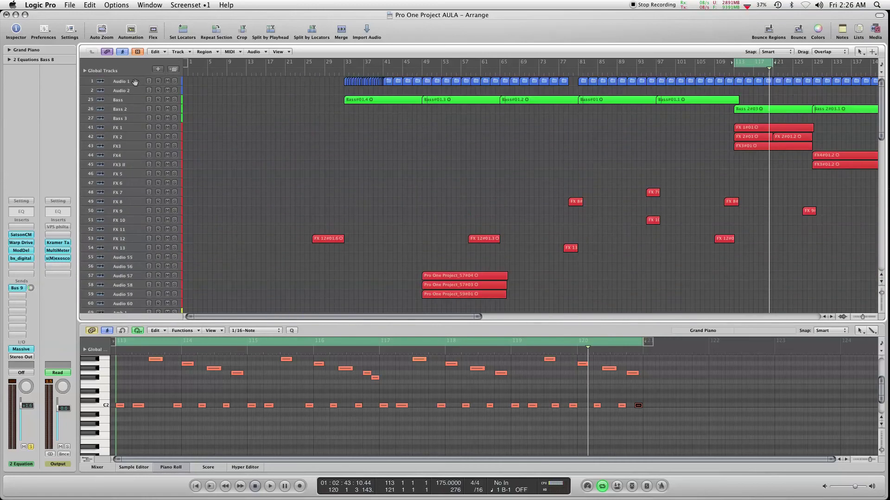
{"action": "key", "text": "space"}
{"action": "left_click_drag", "start_coordinate": [880, 119], "coordinate": [887, 175]}
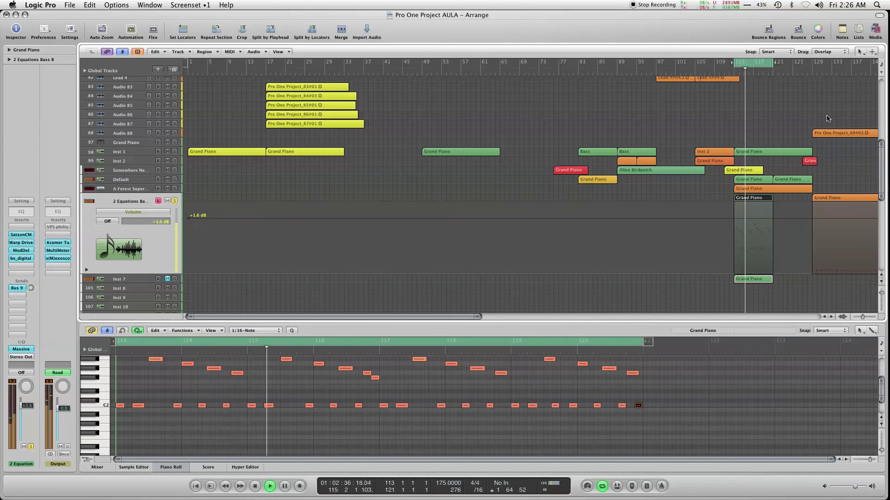
{"action": "left_click", "coordinate": [877, 87]}
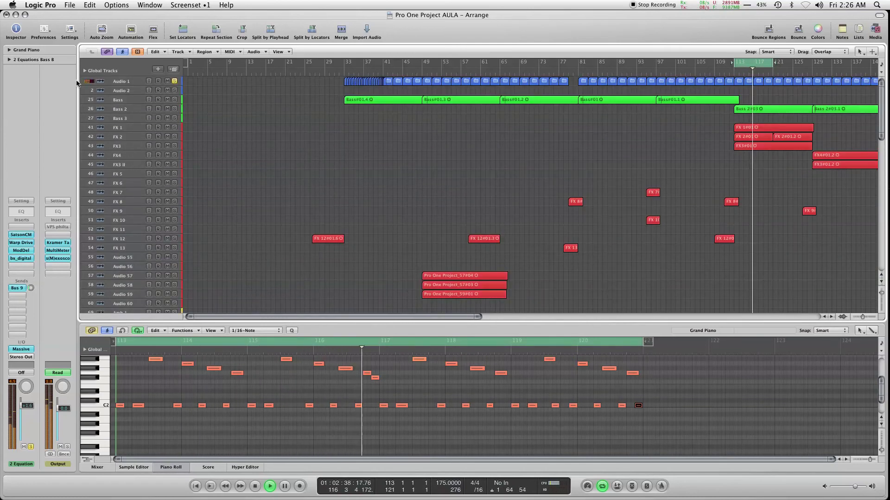
{"action": "left_click_drag", "start_coordinate": [877, 123], "coordinate": [882, 186]}
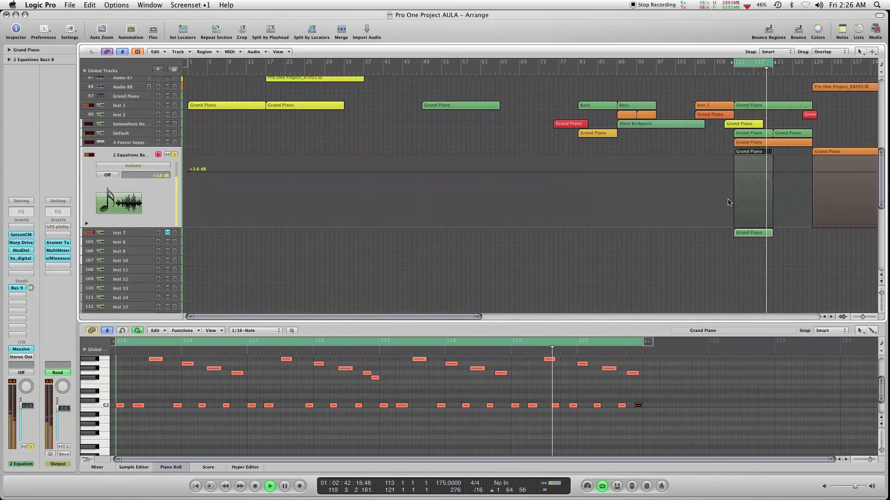
Step: Bypass the bass track's SatsonCM, Warp Drive, ModDel and bx_digital inserts, and open its Massive instrument
{"action": "left_click", "coordinate": [21, 234], "text": "alt"}
{"action": "left_click", "coordinate": [20, 243], "text": "alt"}
{"action": "left_click", "coordinate": [21, 250], "text": "alt"}
{"action": "left_click", "coordinate": [20, 259], "text": "alt"}
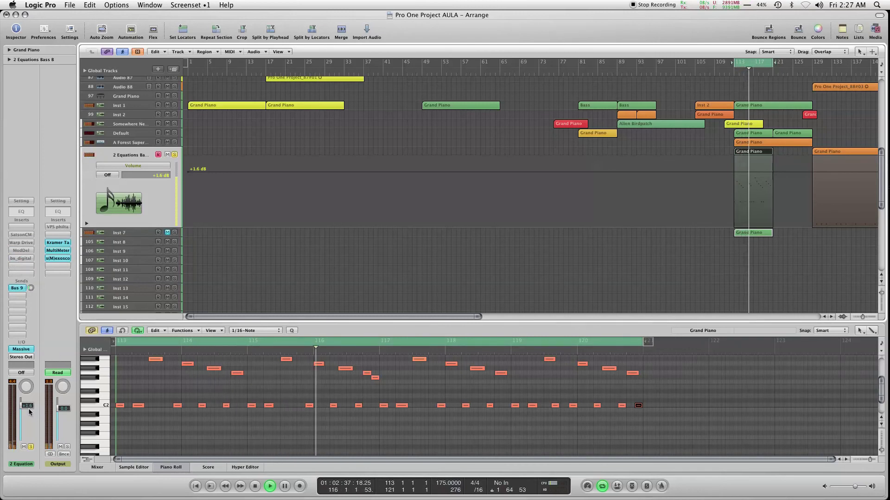
{"action": "left_click", "coordinate": [21, 349]}
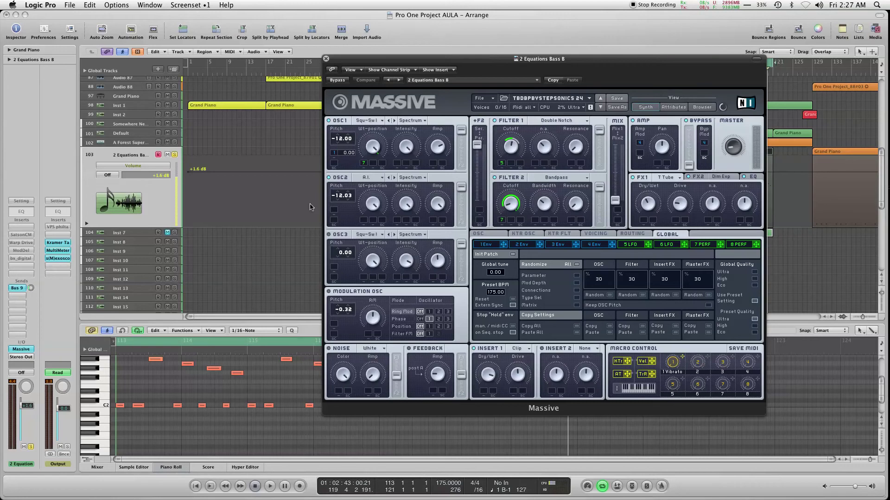
Step: Play the loop, try oscillator 1's pitch control, and set Massive's Insert 2 effect to Sine Shaper
{"action": "key", "text": "space"}
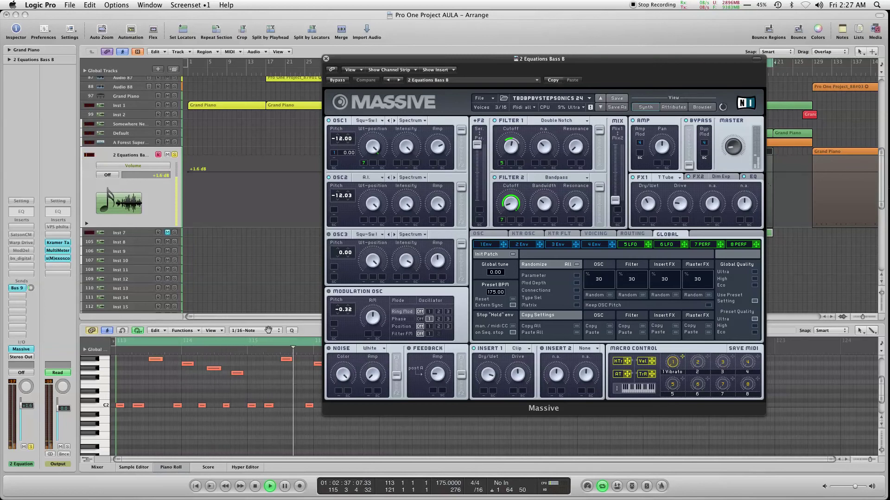
{"action": "mouse_move", "coordinate": [342, 140]}
{"action": "left_mouse_down"}
{"action": "mouse_move", "coordinate": [348, 108]}
{"action": "mouse_move", "coordinate": [350, 142]}
{"action": "left_mouse_up"}
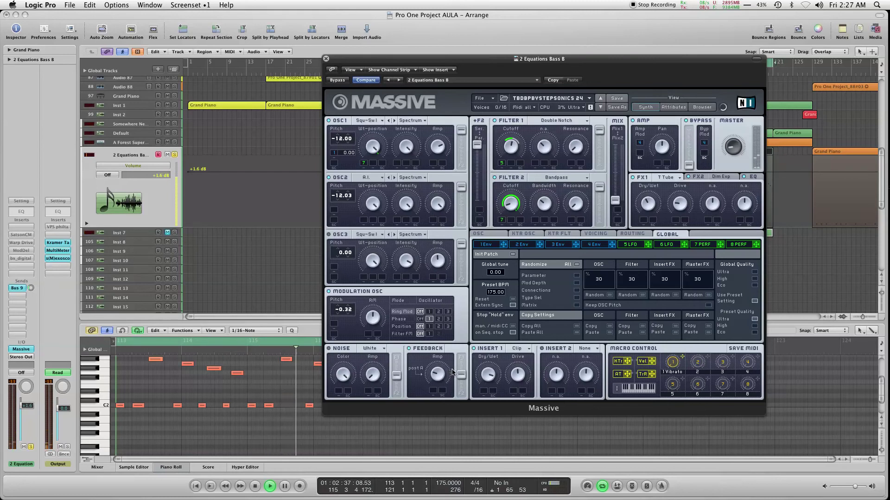
{"action": "left_click", "coordinate": [590, 351]}
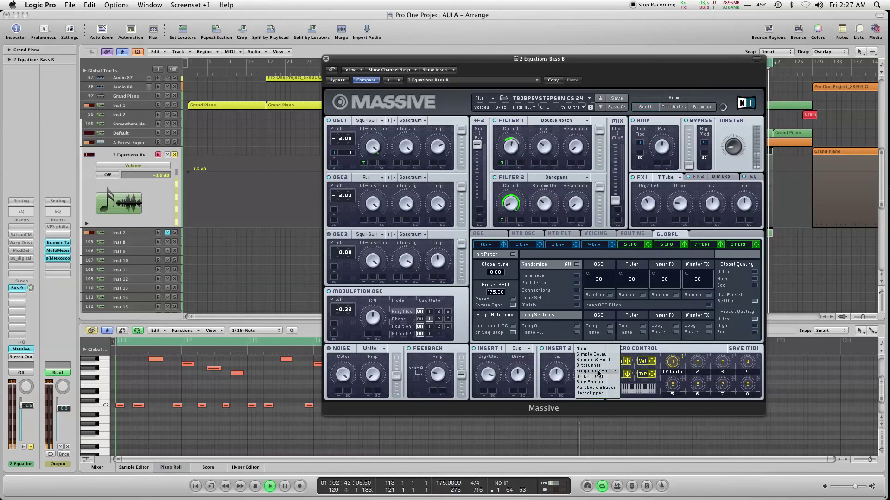
{"action": "left_click", "coordinate": [589, 382]}
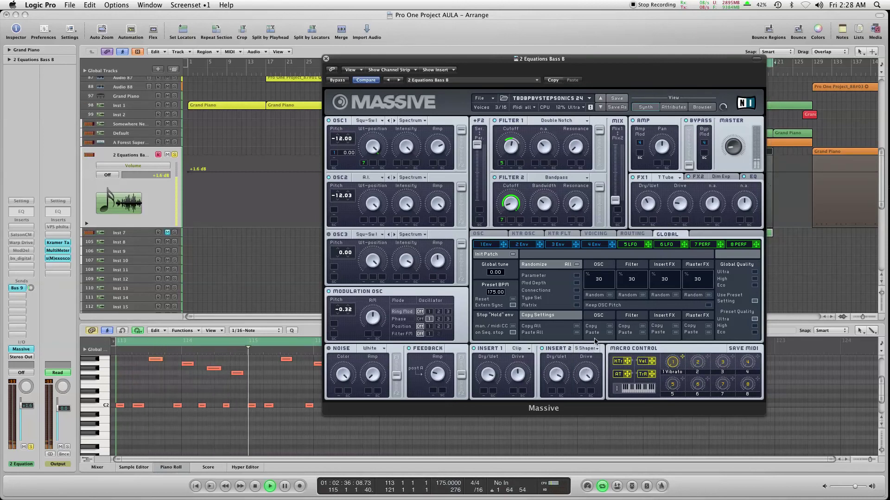
{"action": "key", "text": "space"}
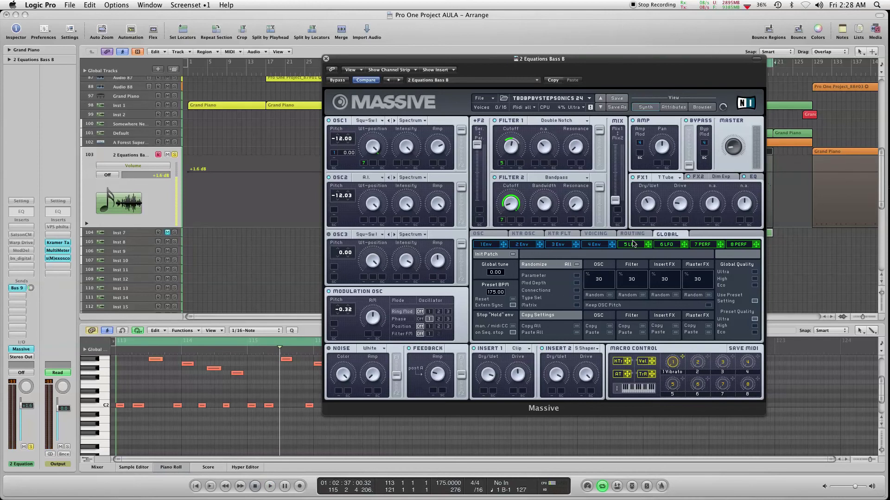
Step: Examine Massive's envelope and Performer modulation curves while briefly playing the loop
{"action": "left_click", "coordinate": [493, 246]}
{"action": "left_click", "coordinate": [522, 244]}
{"action": "left_click", "coordinate": [701, 244]}
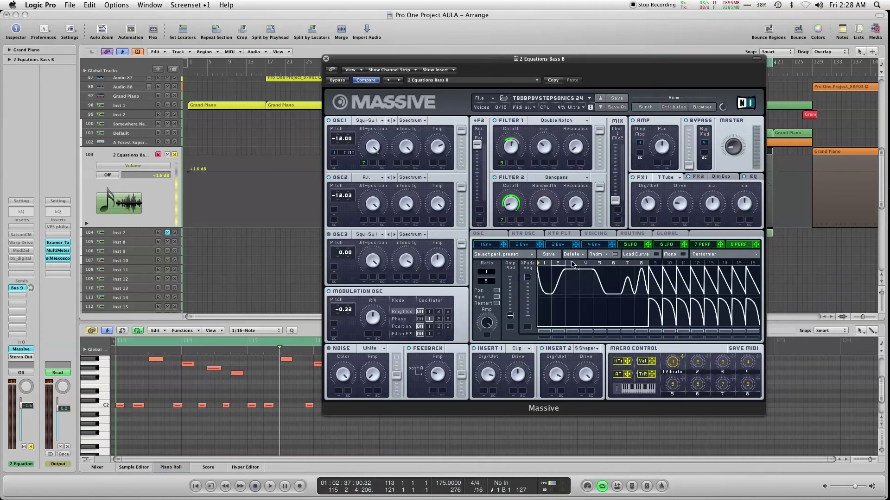
{"action": "key", "text": "space"}
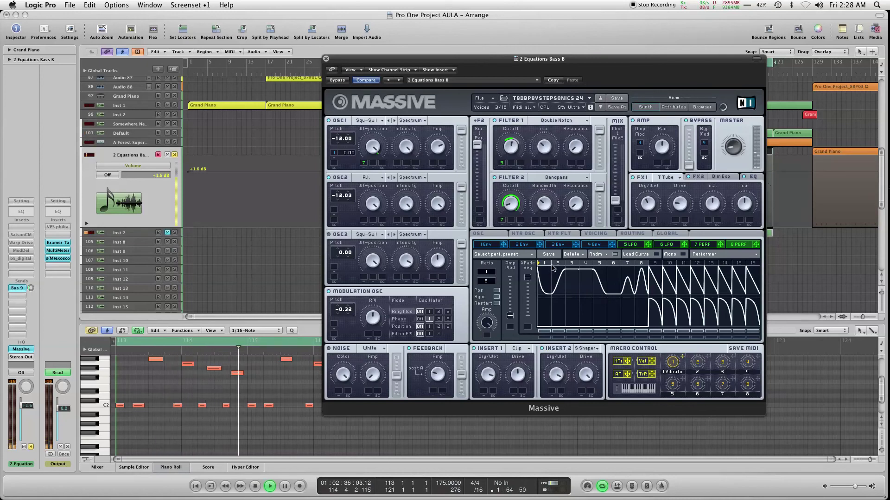
{"action": "key", "text": "space"}
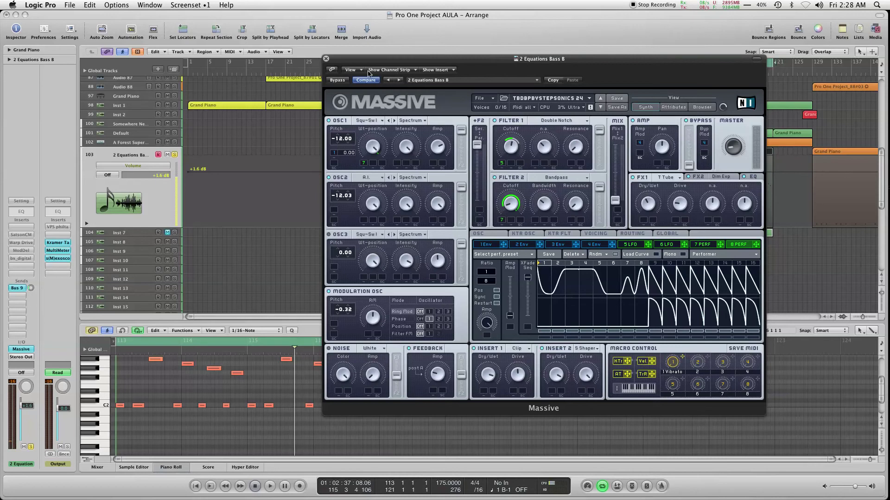
Step: Close Massive, delete the short notes at the end of bar 116, and lengthen the note before them
{"action": "left_click", "coordinate": [326, 60]}
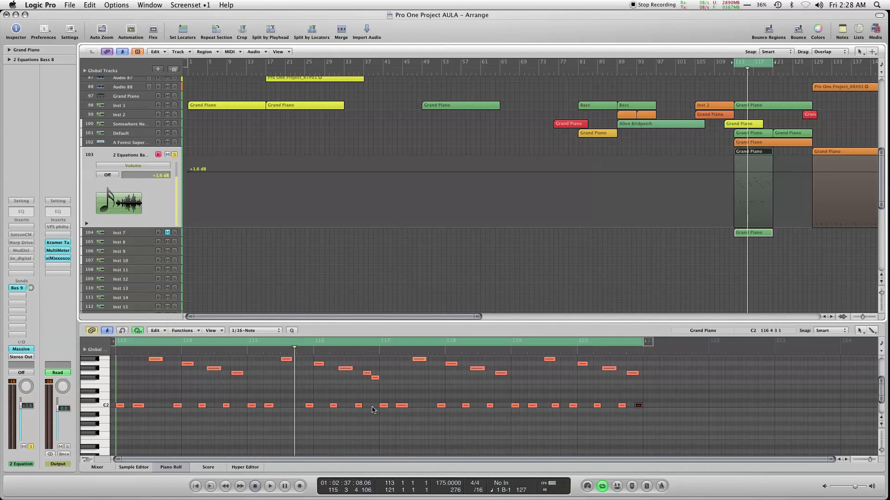
{"action": "left_click_drag", "start_coordinate": [374, 365], "coordinate": [368, 398]}
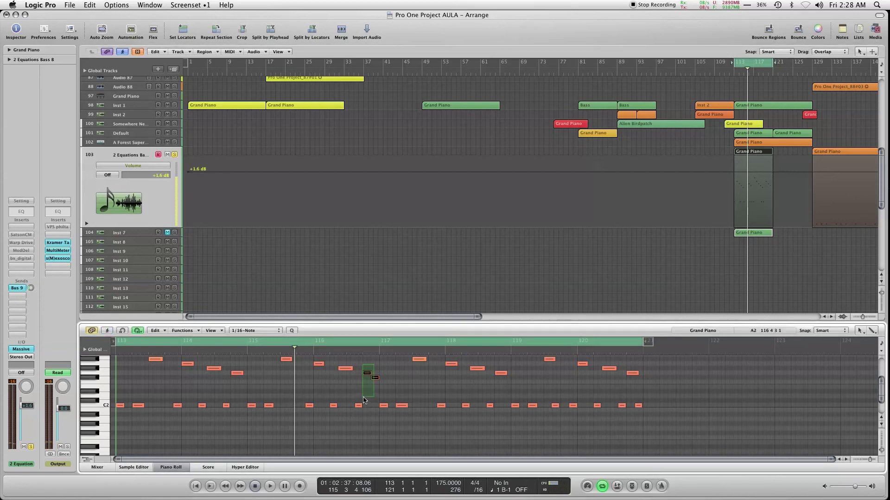
{"action": "left_click_drag", "start_coordinate": [370, 391], "coordinate": [359, 407]}
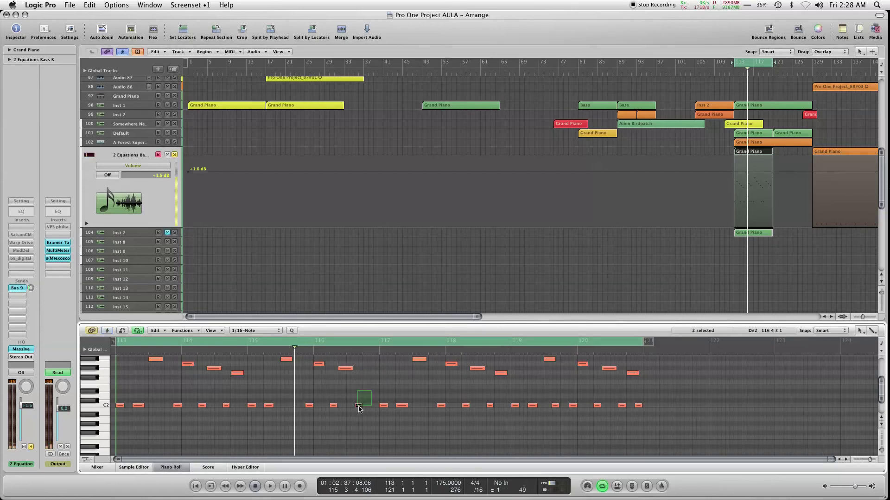
{"action": "left_click_drag", "start_coordinate": [354, 369], "coordinate": [380, 370]}
{"action": "key", "text": "space"}
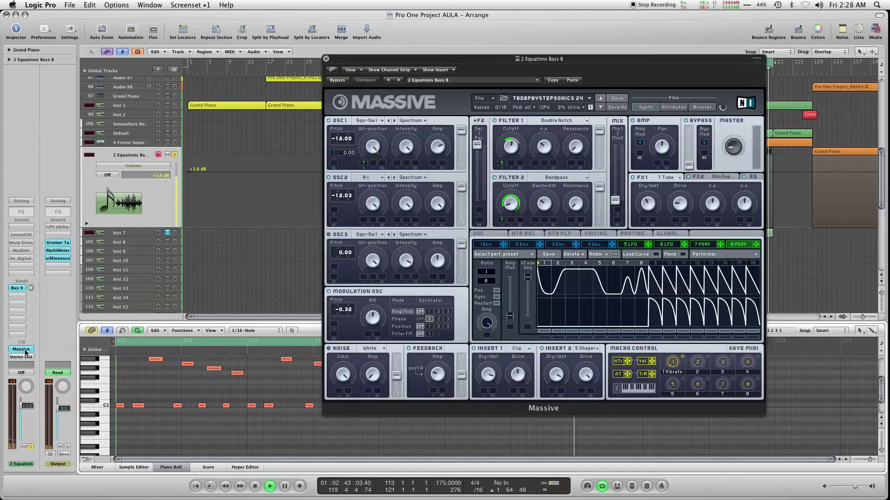
Step: Reopen Massive and redraw step 3 onward of the Performer 8 and Performer 7 curves as stepped levels during playback
{"action": "left_click", "coordinate": [21, 350]}
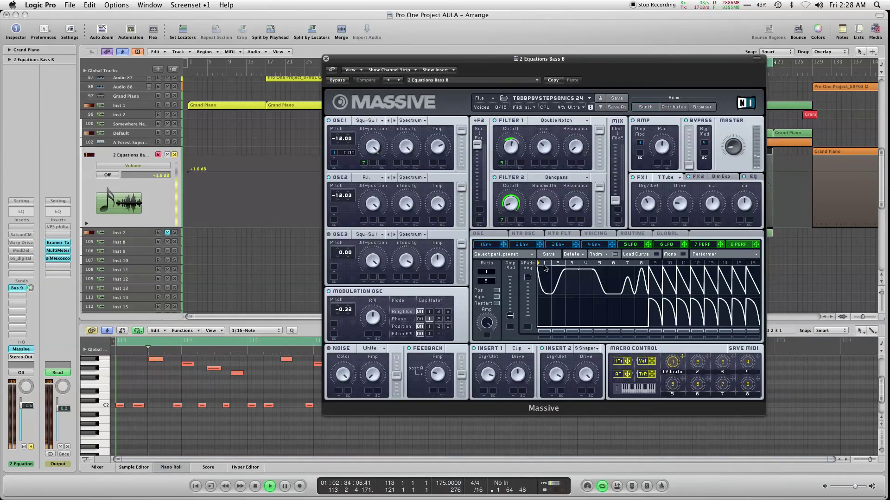
{"action": "left_click_drag", "start_coordinate": [577, 273], "coordinate": [573, 288]}
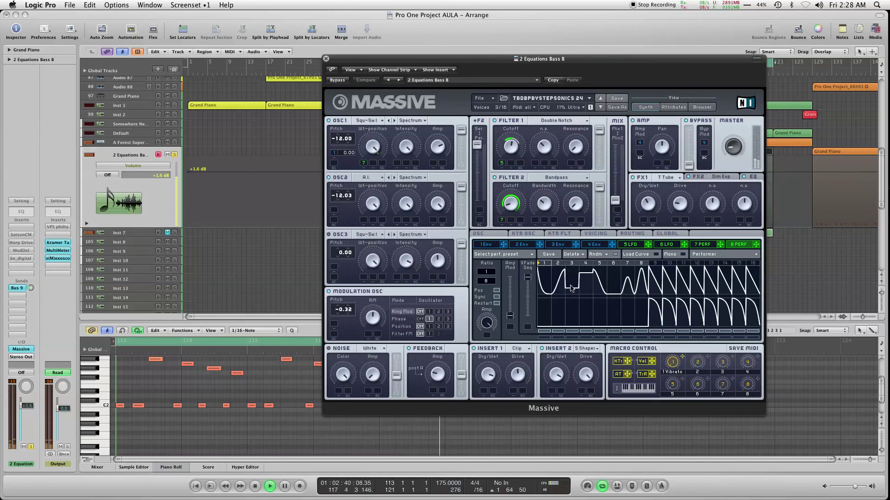
{"action": "left_click", "coordinate": [701, 245]}
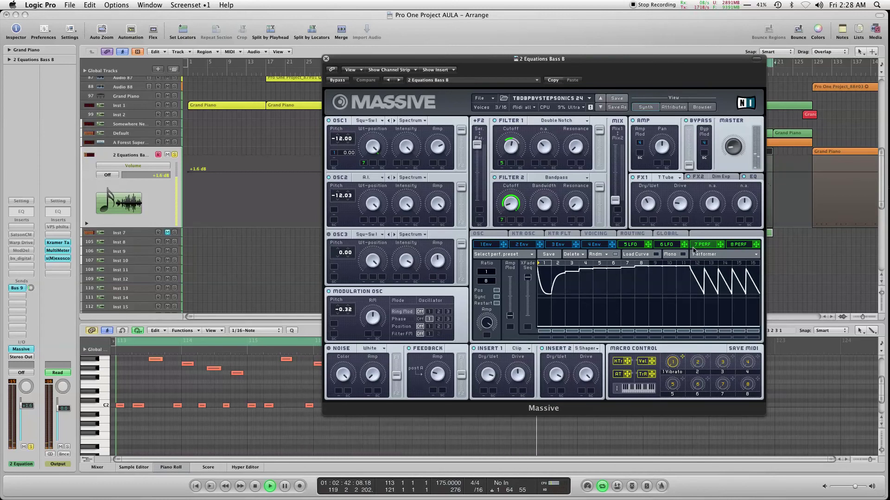
{"action": "mouse_move", "coordinate": [574, 277]}
{"action": "left_mouse_down"}
{"action": "mouse_move", "coordinate": [610, 291]}
{"action": "mouse_move", "coordinate": [661, 290]}
{"action": "left_mouse_up"}
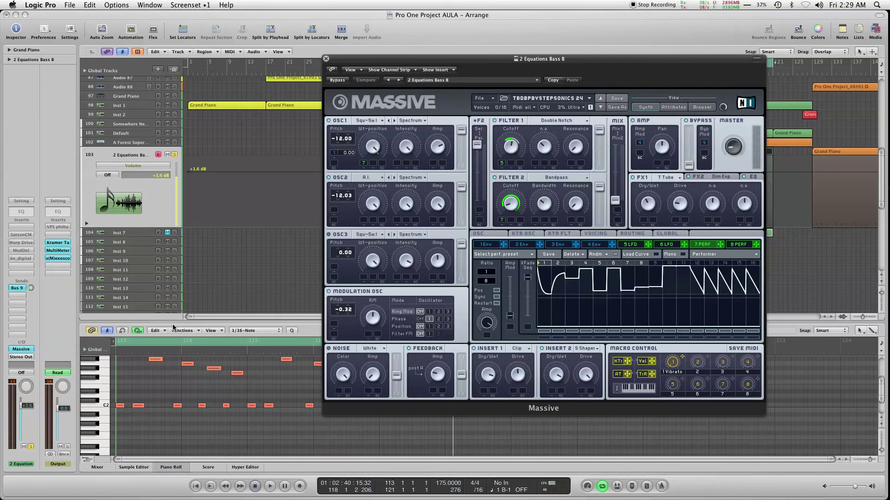
Step: Re-enable SatsonCM on the bass, compare it bypassed and active during playback, and adjust its low-pass filter
{"action": "left_click", "coordinate": [21, 236]}
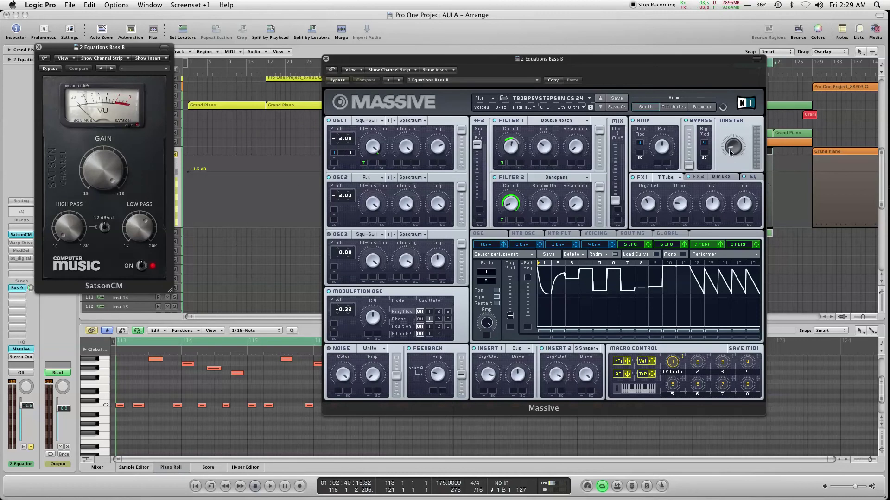
{"action": "key", "text": "space"}
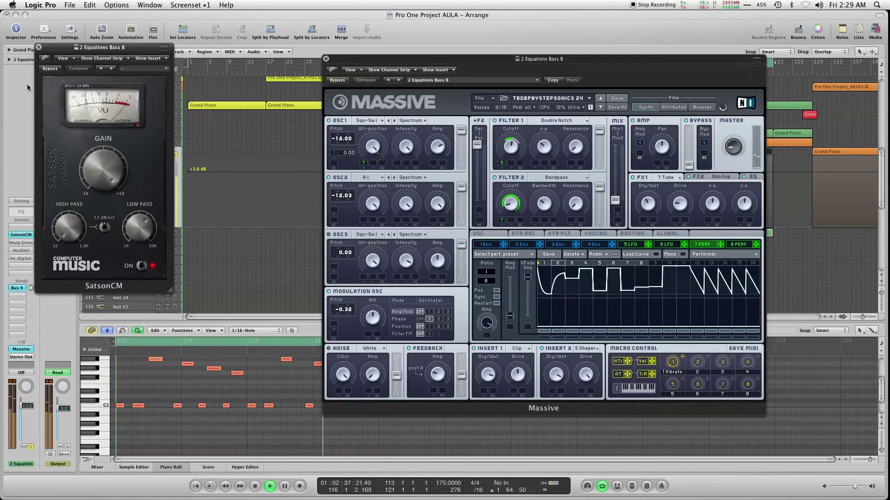
{"action": "left_click", "coordinate": [57, 69]}
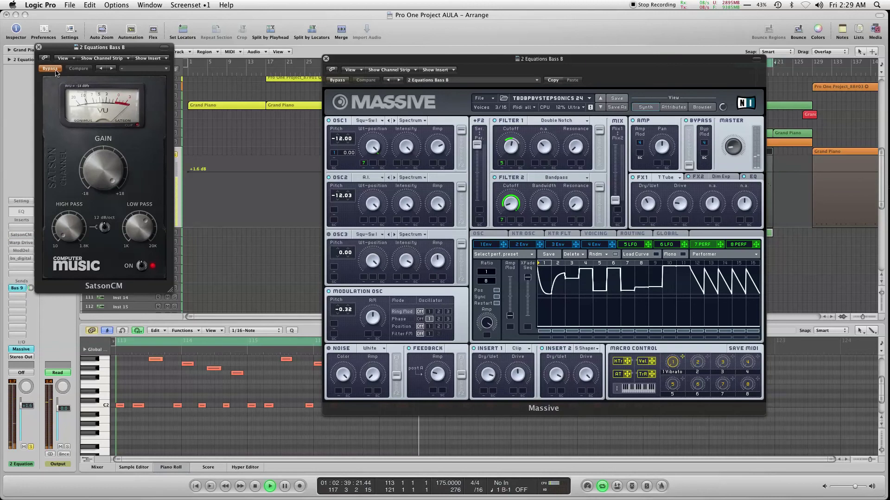
{"action": "left_click", "coordinate": [58, 71]}
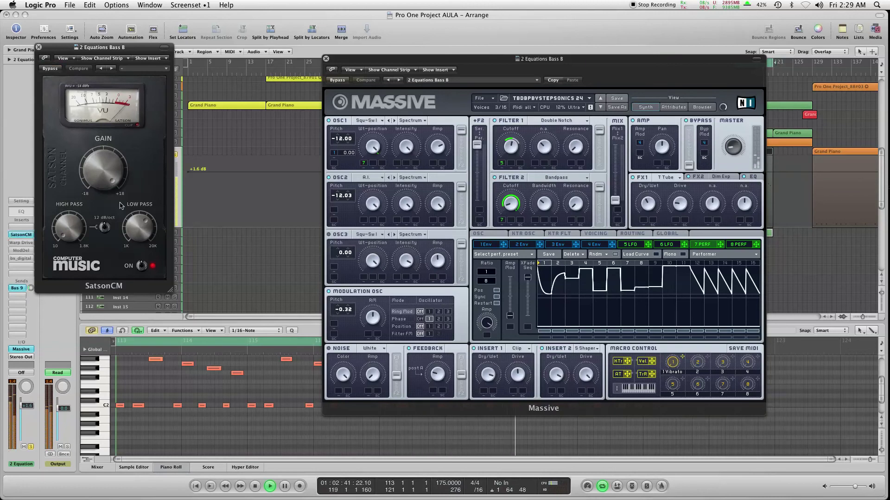
{"action": "left_click_drag", "start_coordinate": [142, 226], "coordinate": [142, 223]}
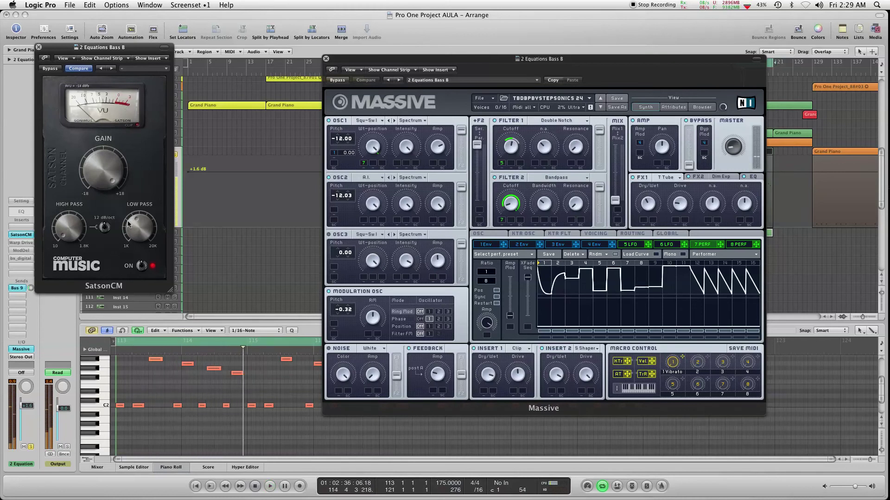
Step: Re-enable Warp Drive on the bass and lower its saturation to 19.9% while the loop plays
{"action": "left_click", "coordinate": [21, 243]}
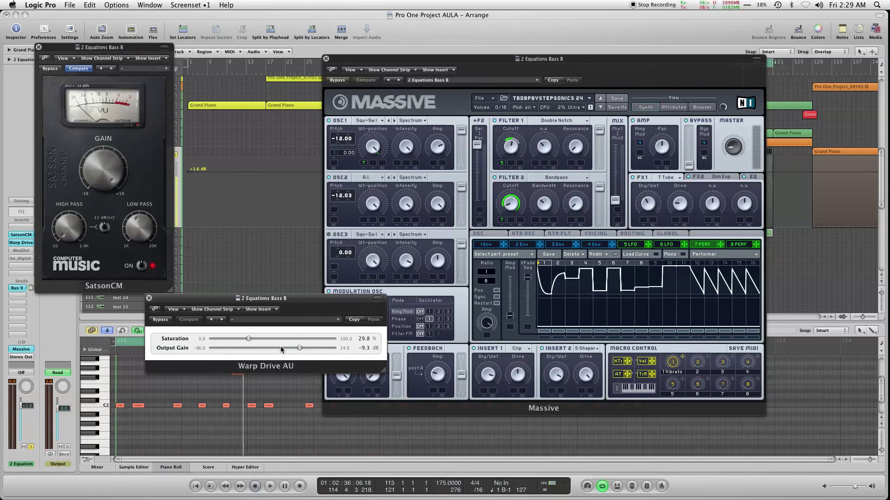
{"action": "key", "text": "space"}
{"action": "mouse_move", "coordinate": [247, 340]}
{"action": "left_mouse_down"}
{"action": "mouse_move", "coordinate": [334, 342]}
{"action": "mouse_move", "coordinate": [236, 341]}
{"action": "left_mouse_up"}
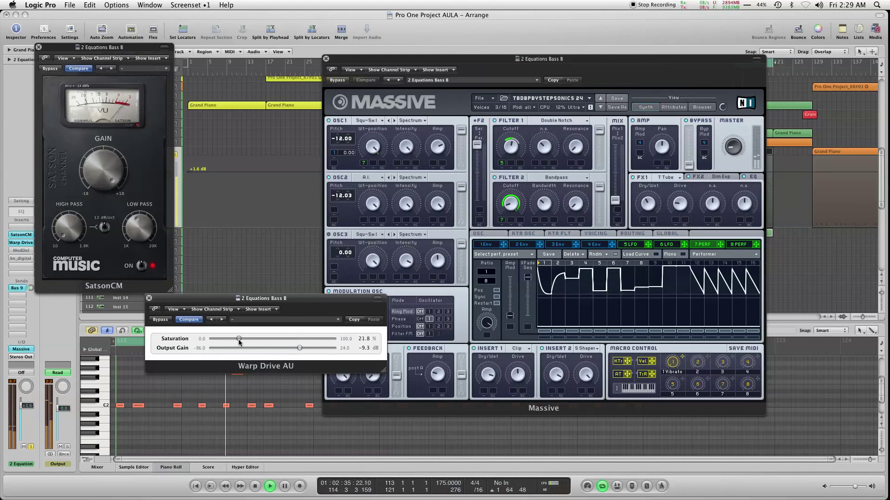
{"action": "key", "text": "space"}
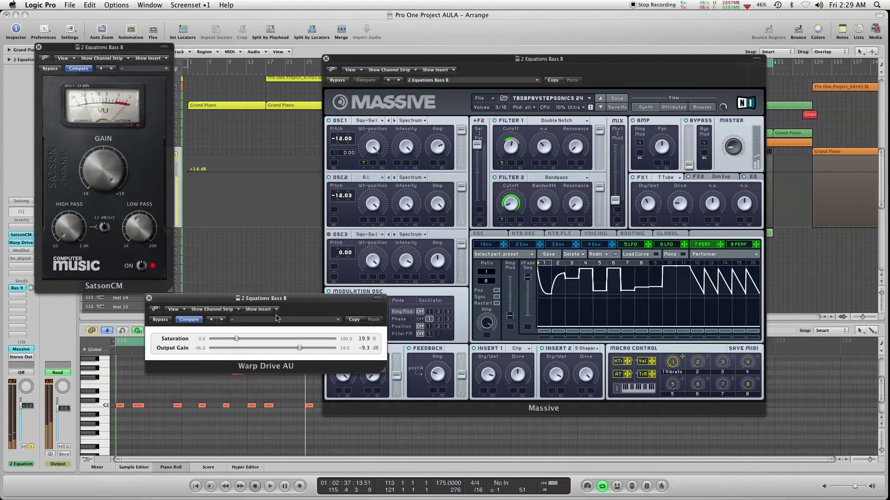
Step: Re-enable Modulation Delay during playback and set output mix to 12%, modulation intensity to 18.0% and the LFO 1 mix to 82%
{"action": "left_click", "coordinate": [22, 251]}
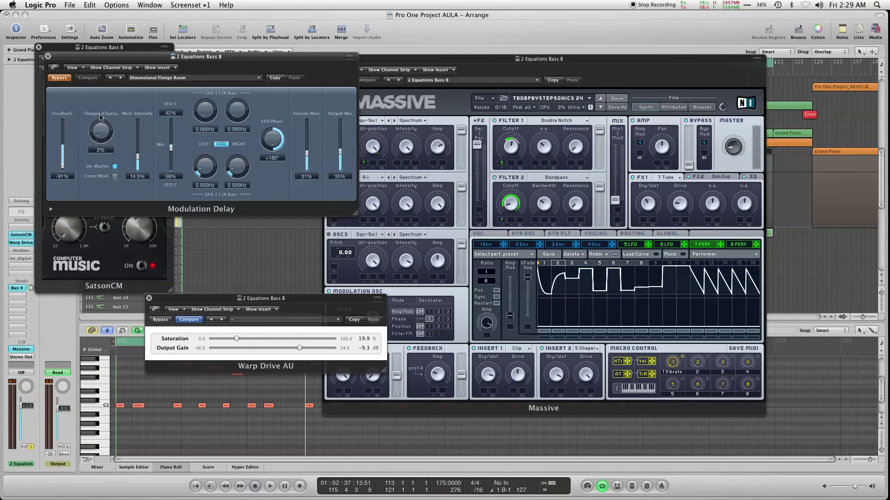
{"action": "key", "text": "space"}
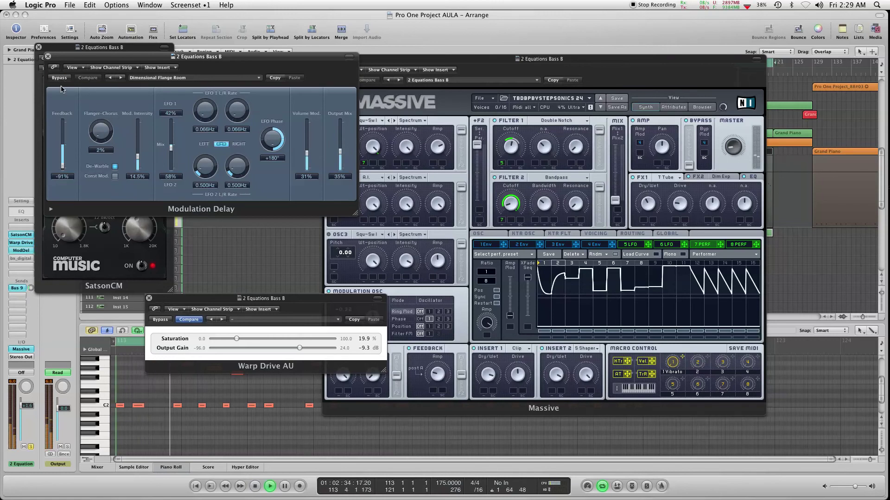
{"action": "mouse_move", "coordinate": [340, 153]}
{"action": "left_mouse_down"}
{"action": "mouse_move", "coordinate": [346, 125]}
{"action": "mouse_move", "coordinate": [351, 160]}
{"action": "left_mouse_up"}
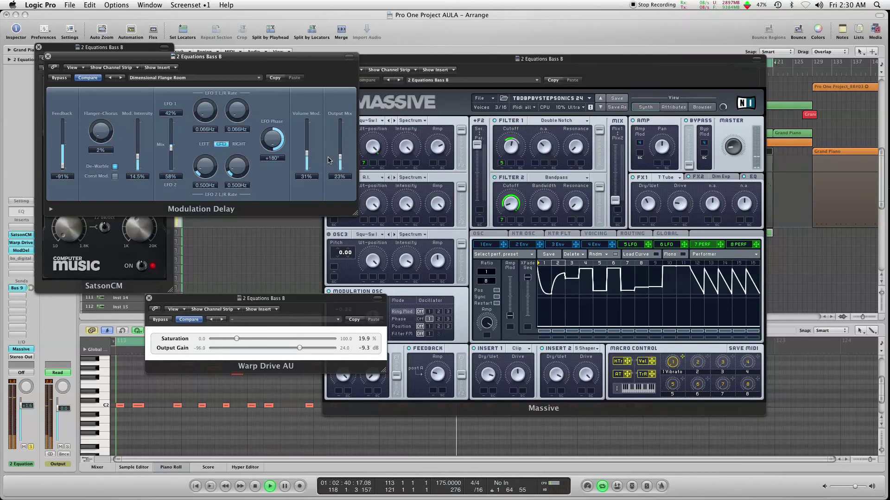
{"action": "left_click_drag", "start_coordinate": [137, 156], "coordinate": [140, 137]}
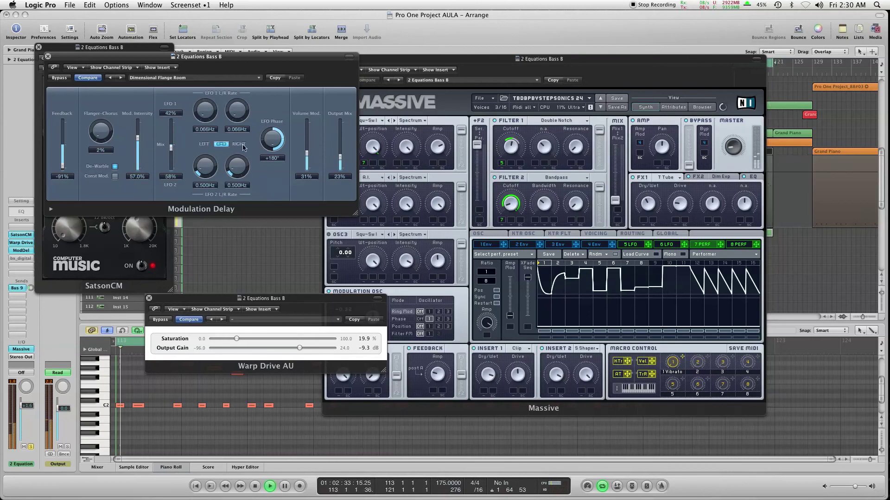
{"action": "left_click_drag", "start_coordinate": [340, 159], "coordinate": [339, 164]}
{"action": "left_click_drag", "start_coordinate": [137, 137], "coordinate": [171, 127]}
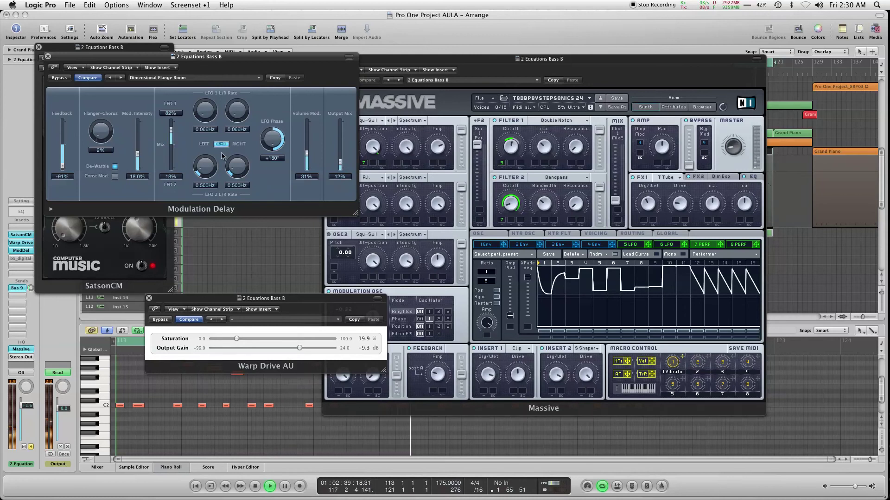
Step: Stop playback, re-enable bx_digital on the bass channel, and open the plug-in to bypass it
{"action": "key", "text": "space"}
{"action": "left_click", "coordinate": [22, 259], "text": "alt"}
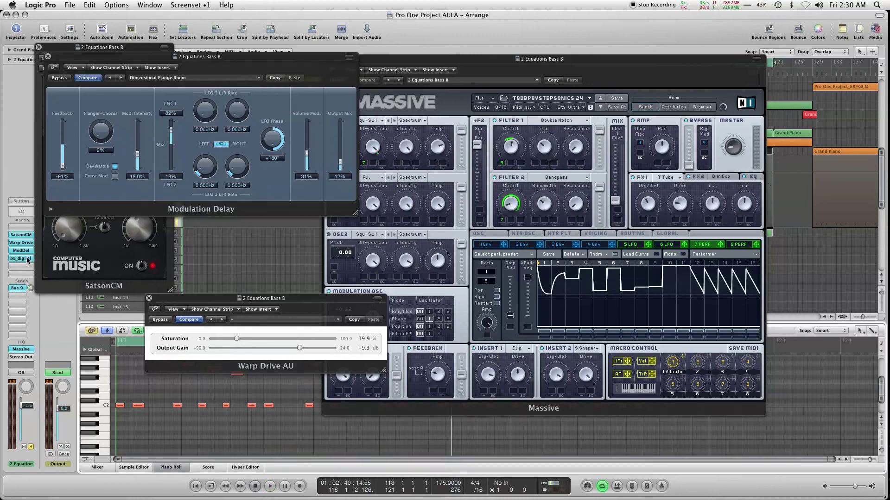
{"action": "left_click", "coordinate": [22, 259]}
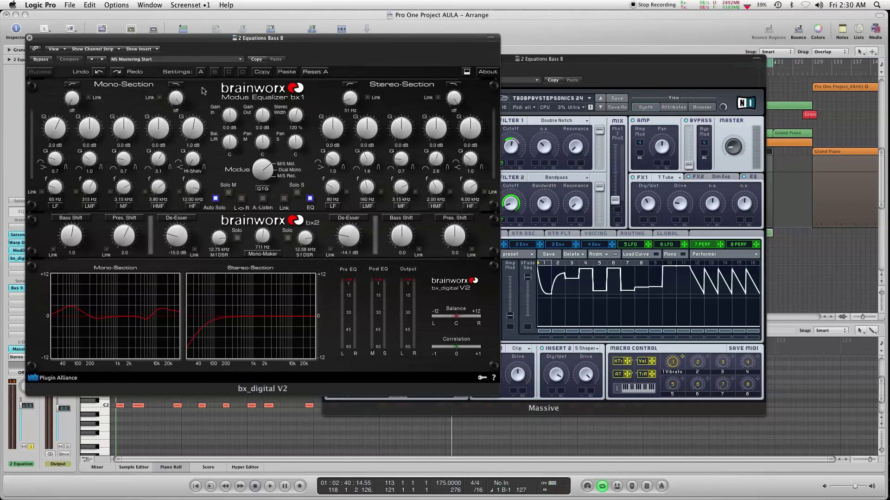
{"action": "left_click", "coordinate": [41, 59]}
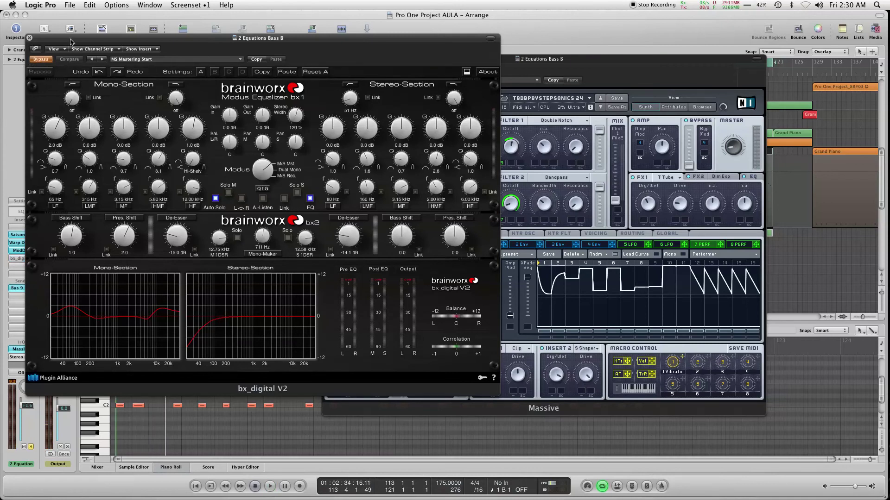
Step: Close the SatsonCM and Modulation Delay windows and move the bx_digital V2 window down, clear of the Massive header
{"action": "left_click_drag", "start_coordinate": [70, 41], "coordinate": [216, 51]}
{"action": "left_click", "coordinate": [39, 48]}
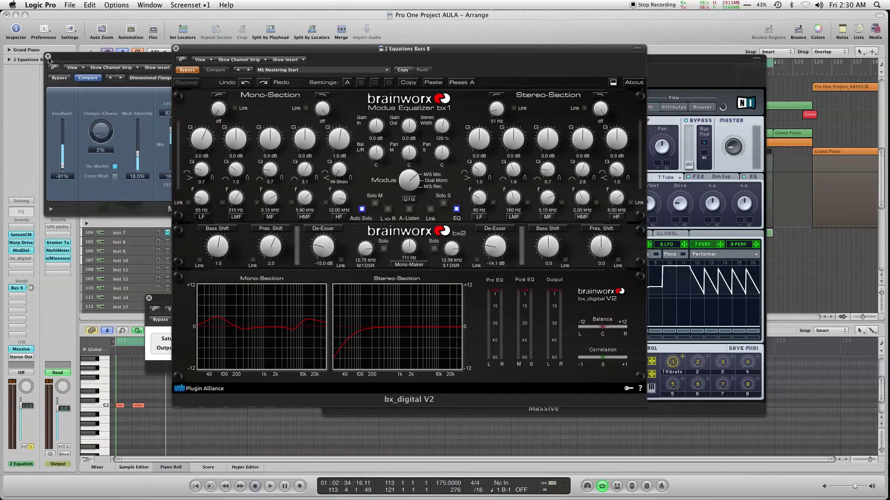
{"action": "left_click", "coordinate": [48, 56]}
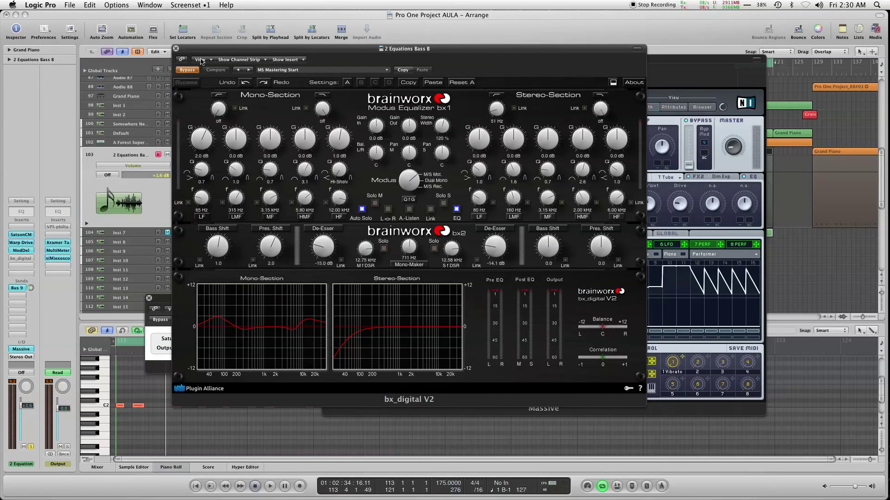
{"action": "left_click", "coordinate": [59, 253]}
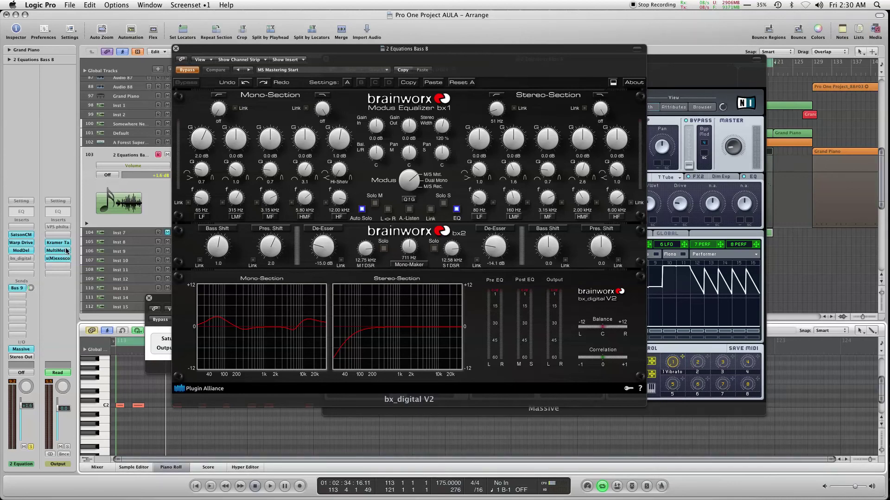
{"action": "left_click_drag", "start_coordinate": [288, 56], "coordinate": [288, 154]}
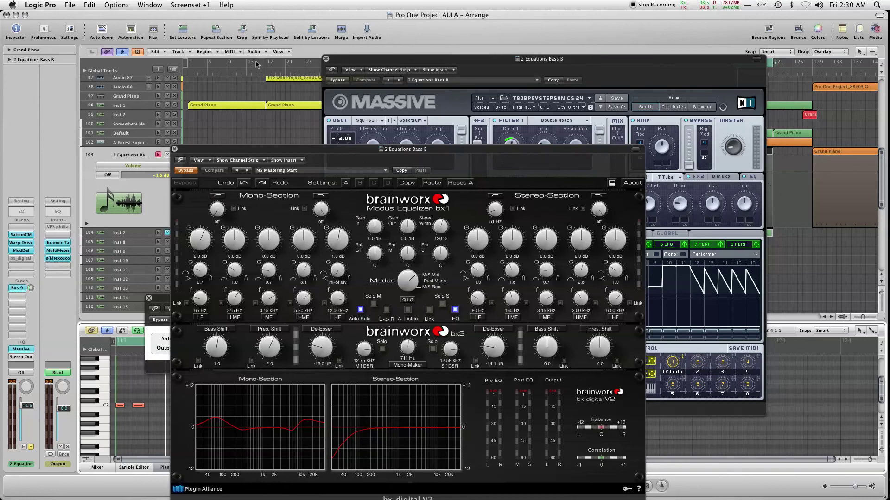
Step: Switch to screenset 1, show the output's plug-in windows, place s(M)exoscope above the tracks, and audition the loop
{"action": "key", "text": "1"}
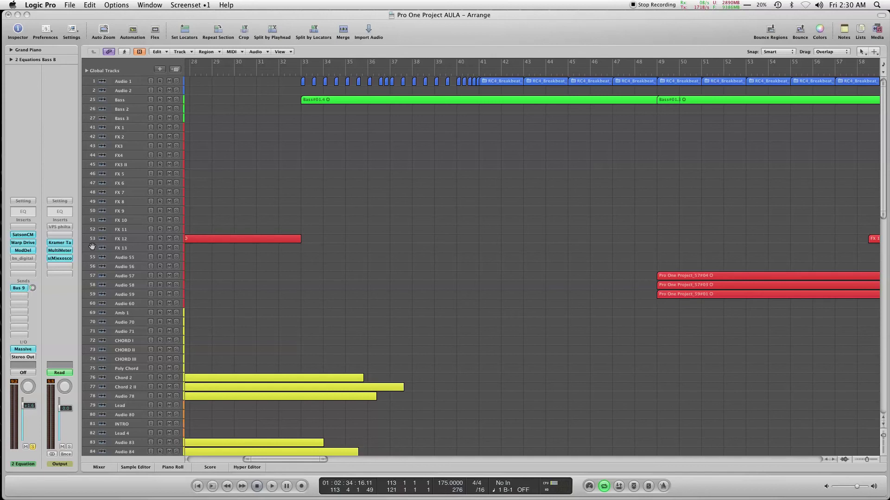
{"action": "key", "text": "v"}
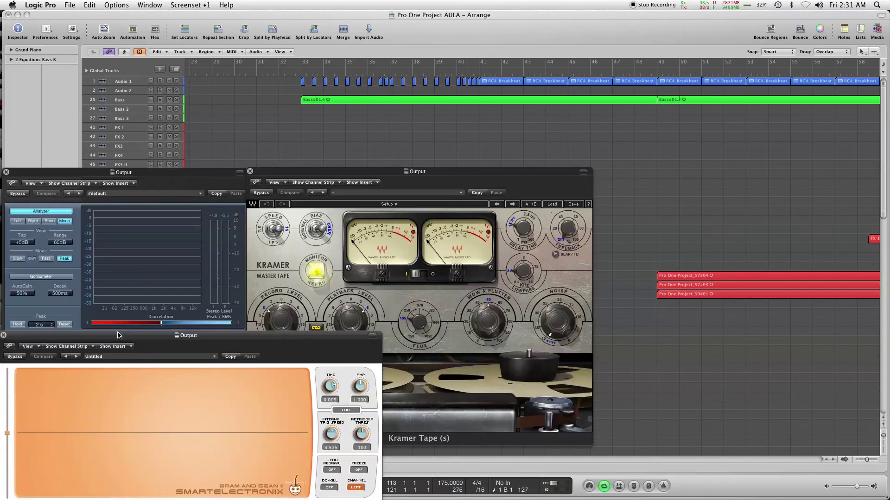
{"action": "left_click_drag", "start_coordinate": [461, 257], "coordinate": [498, 96]}
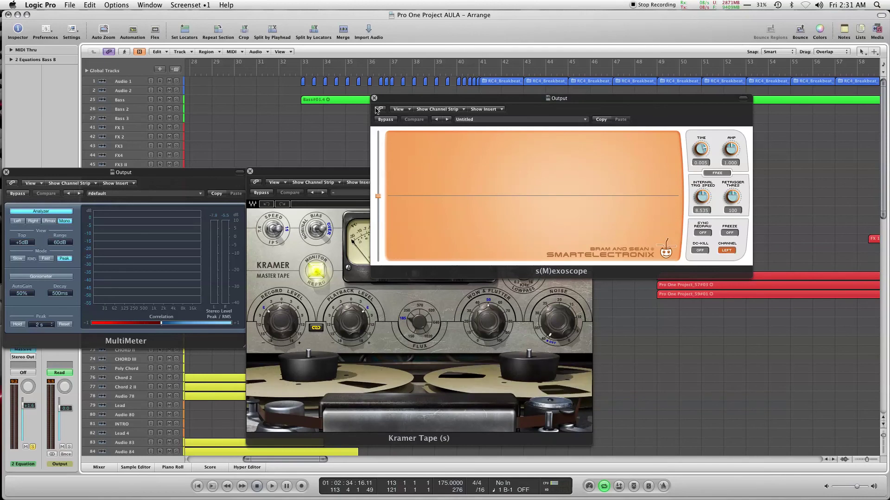
{"action": "key", "text": "space"}
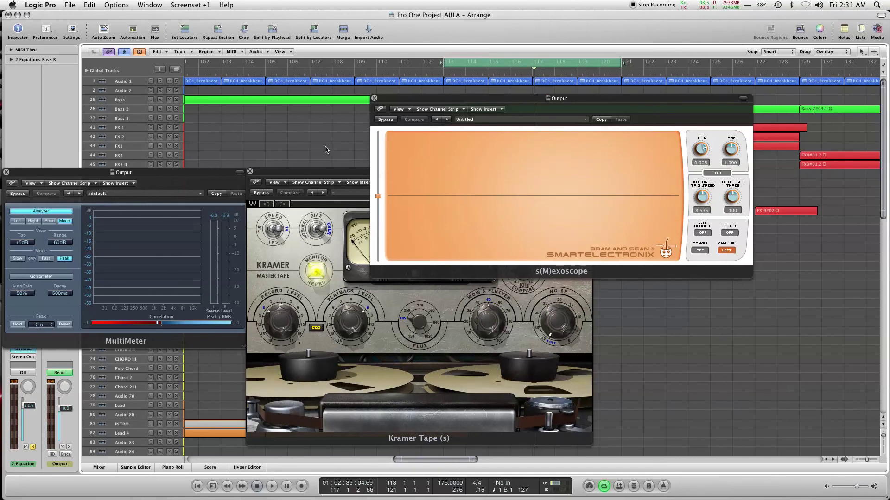
Step: Bring the output's Kramer Tape forward, inspect its Flux setting, and close the plug-in window
{"action": "left_click_drag", "start_coordinate": [300, 175], "coordinate": [106, 172]}
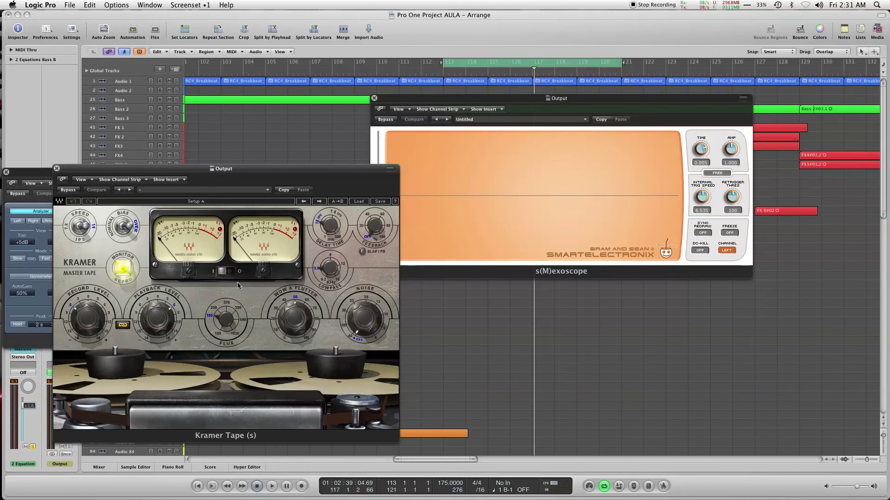
{"action": "mouse_move", "coordinate": [220, 329]}
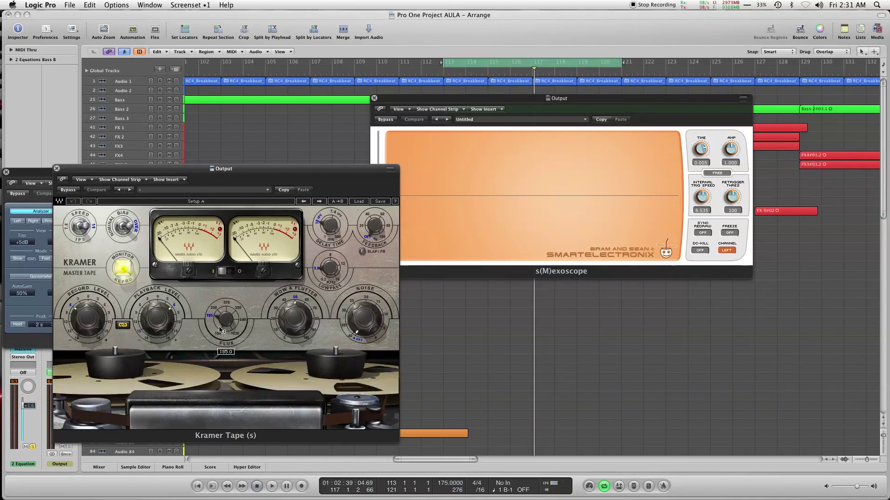
{"action": "left_click_drag", "start_coordinate": [157, 175], "coordinate": [493, 178]}
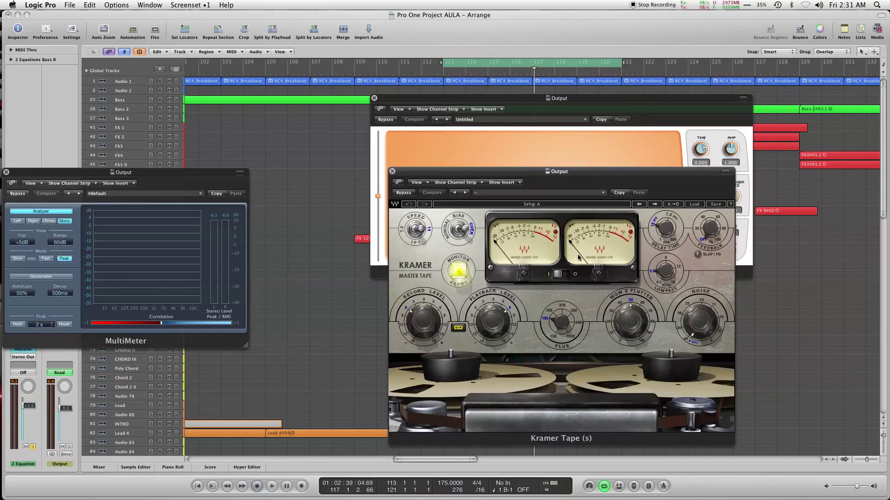
{"action": "left_click", "coordinate": [392, 172]}
Step: Play the bass loop with MultiMeter and s(M)exoscope visible and examine its spectrum, waveform and stereo correlation
{"action": "key", "text": "space"}
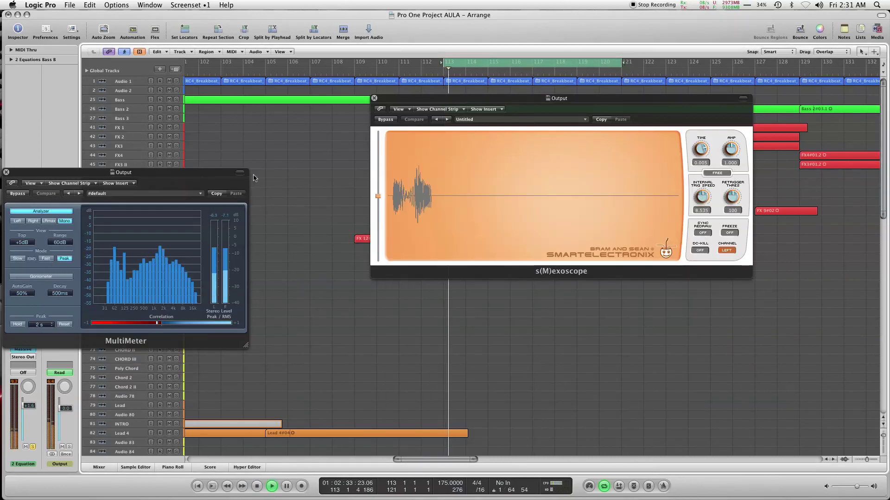
{"action": "left_click_drag", "start_coordinate": [202, 175], "coordinate": [259, 225]}
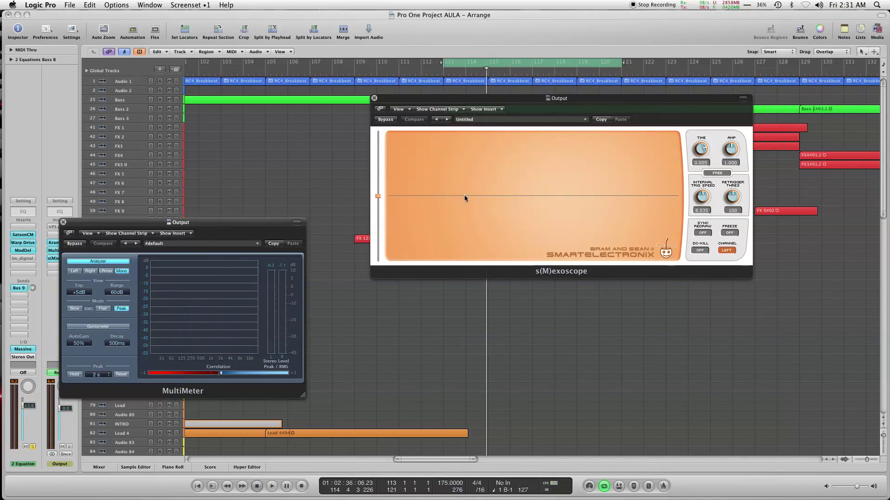
{"action": "key", "text": "space"}
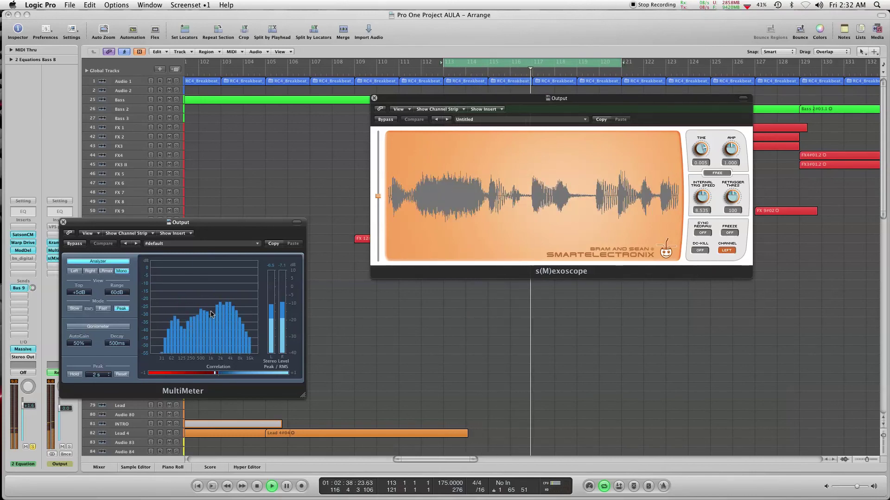
{"action": "key", "text": "space"}
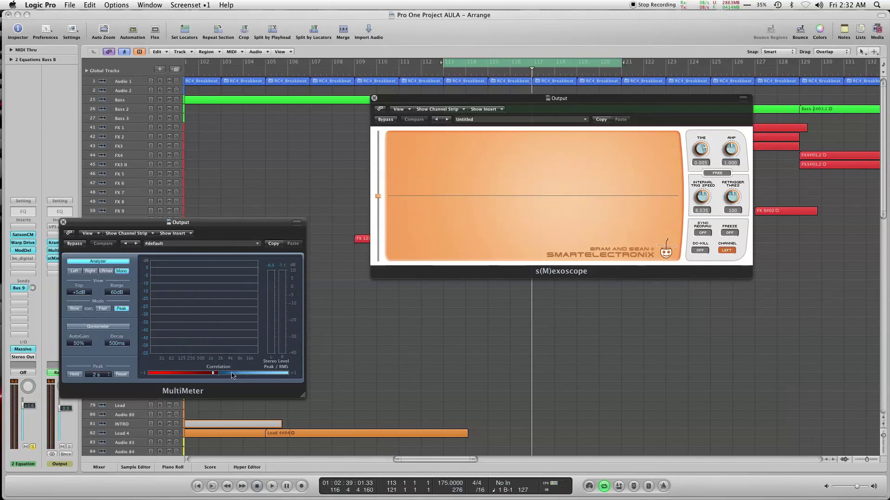
Step: Reopen the bass's bx_digital V2 beside MultiMeter and take it out of bypass while the loop plays
{"action": "left_click", "coordinate": [25, 259]}
{"action": "left_click_drag", "start_coordinate": [253, 153], "coordinate": [436, 65]}
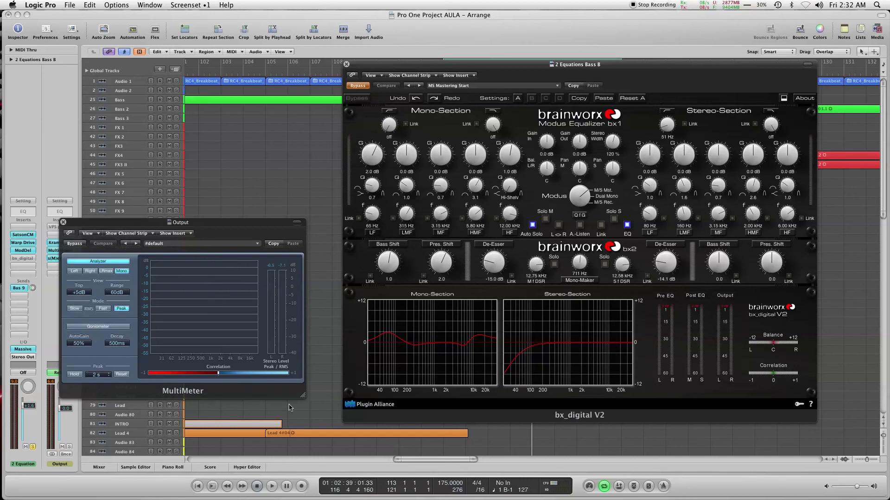
{"action": "key", "text": "space"}
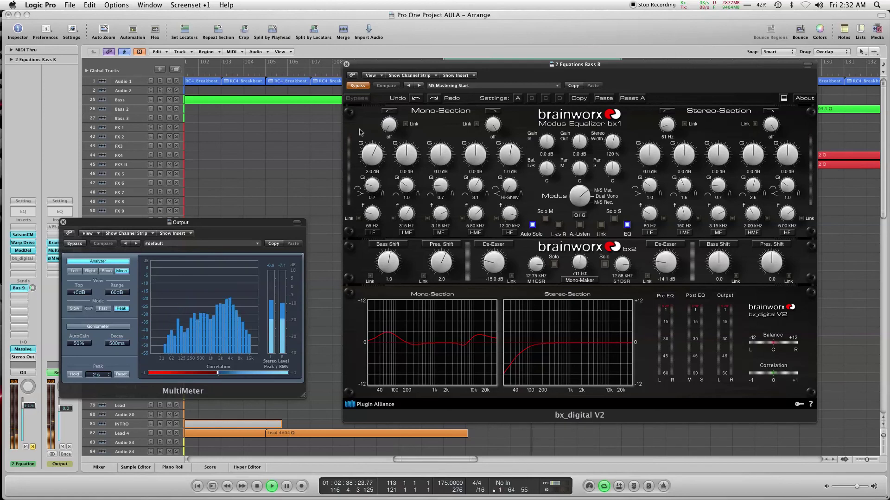
{"action": "left_click", "coordinate": [357, 86]}
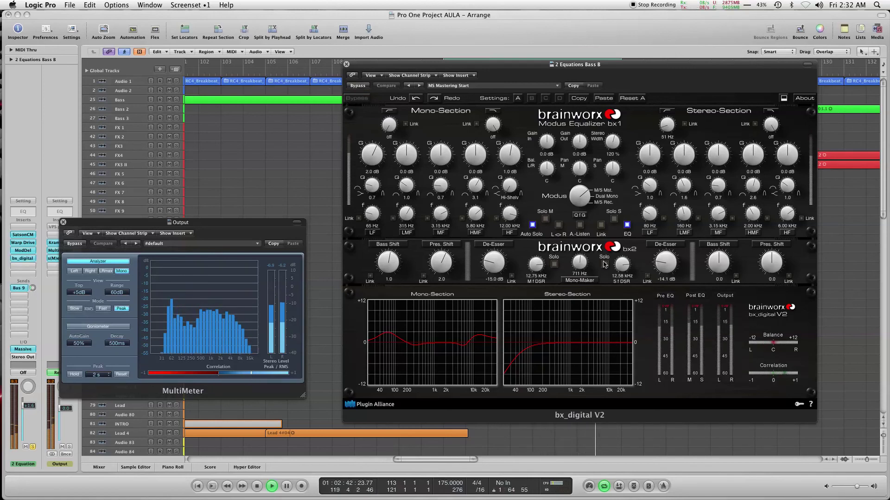
Step: Compare the bx_digital V2 Mono-Maker at 22.00 kHz and Off, then return it to 22.00 kHz during playback
{"action": "left_click_drag", "start_coordinate": [582, 268], "coordinate": [621, 218]}
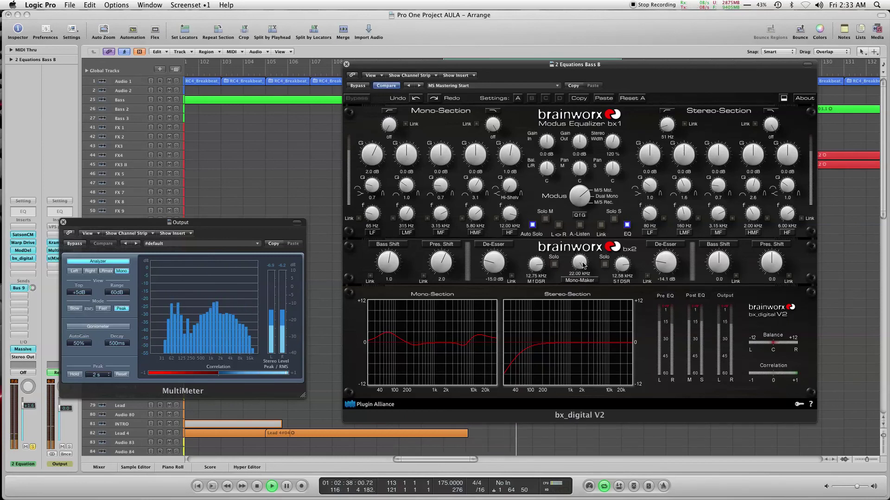
{"action": "left_click_drag", "start_coordinate": [580, 277], "coordinate": [568, 336]}
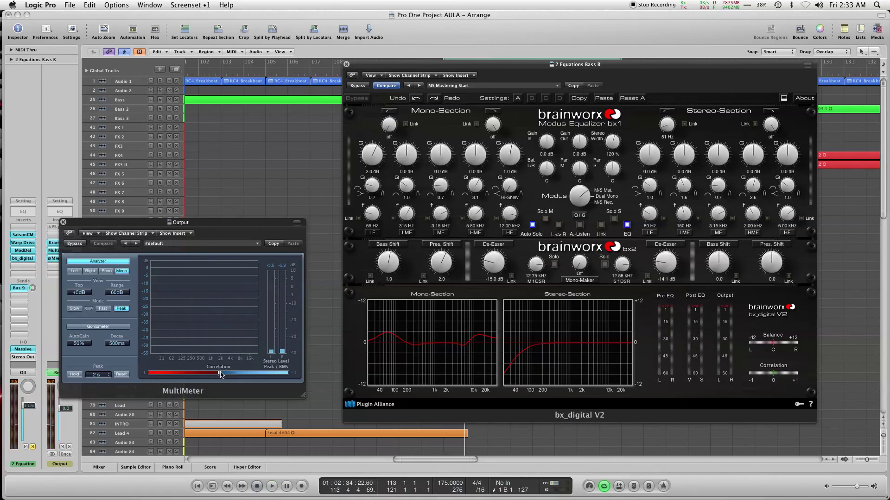
{"action": "left_click_drag", "start_coordinate": [591, 260], "coordinate": [632, 204]}
{"action": "key", "text": "space"}
{"action": "key", "text": "space"}
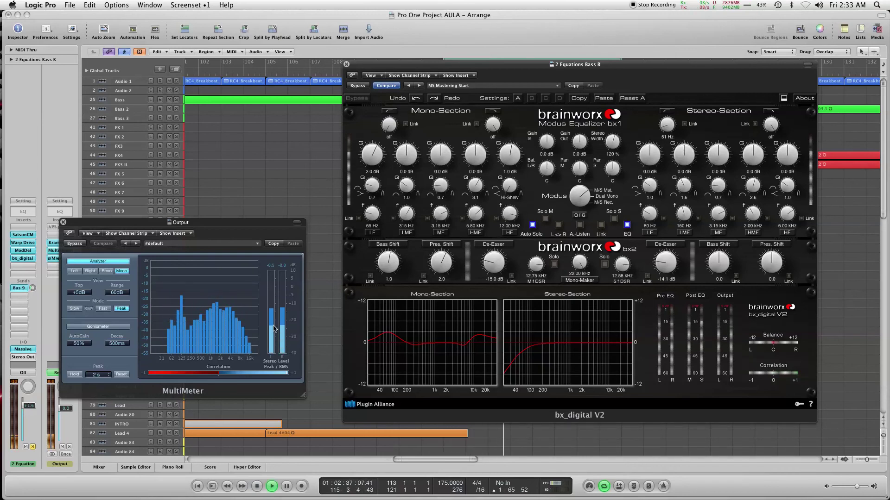
Step: Try the Mono-Maker at 645 Hz, then raise it to 22.00 kHz, auditioning the loop at each setting
{"action": "left_click_drag", "start_coordinate": [579, 263], "coordinate": [572, 280]}
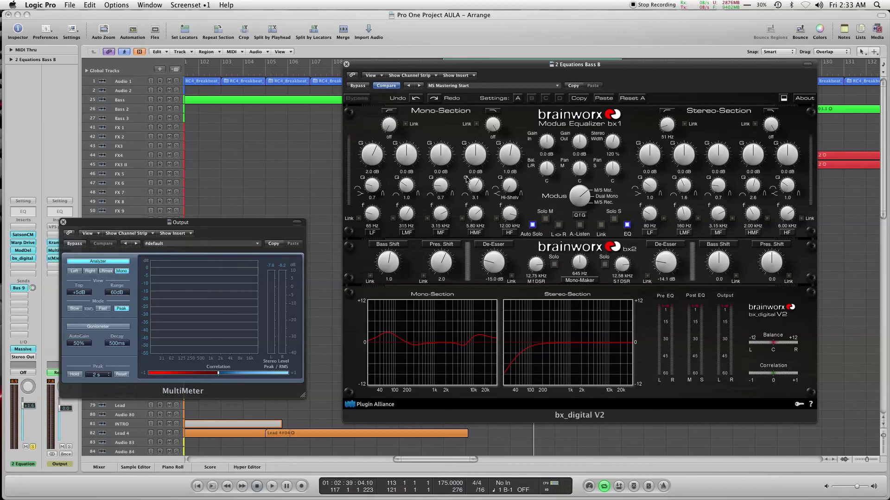
{"action": "key", "text": "space"}
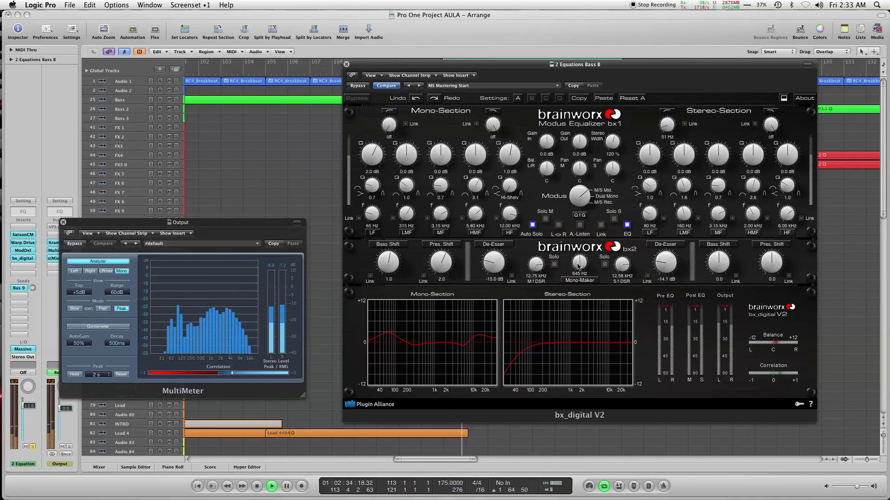
{"action": "left_click_drag", "start_coordinate": [579, 266], "coordinate": [606, 240]}
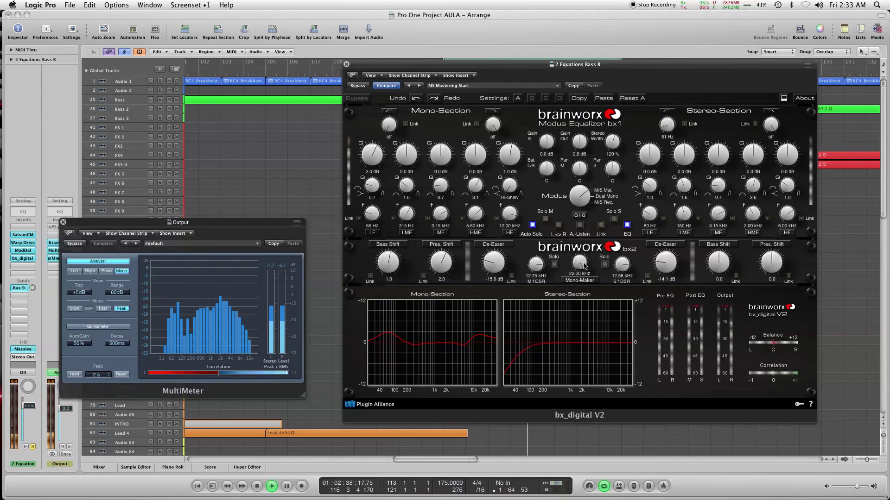
{"action": "key", "text": "space"}
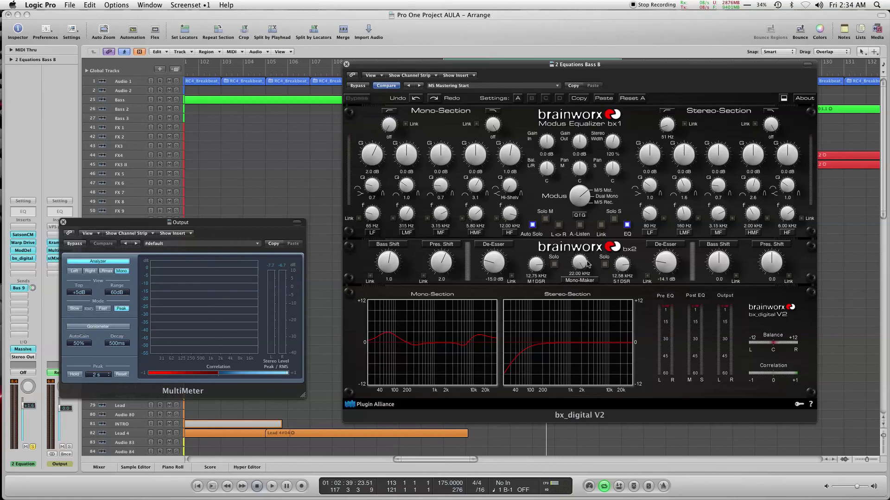
{"action": "key", "text": "space"}
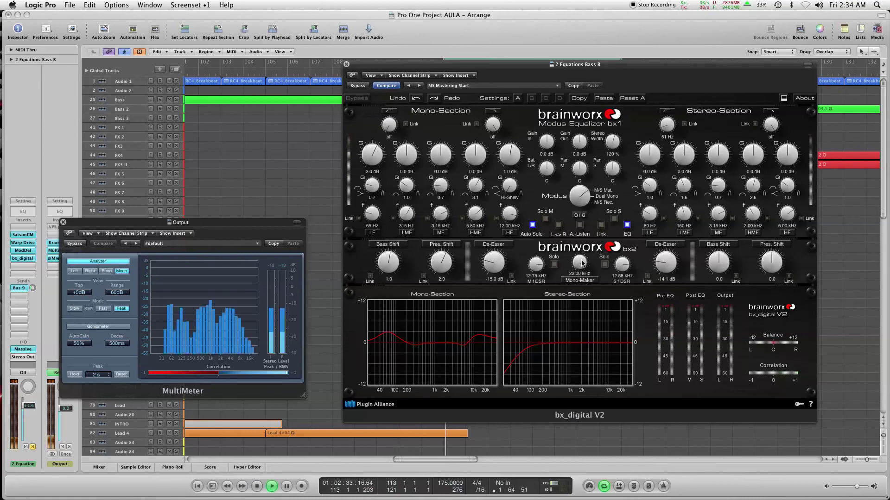
Step: Set the Mono-Maker frequency to 424 Hz and audition the bass loop while watching the MultiMeter levels
{"action": "left_click_drag", "start_coordinate": [584, 262], "coordinate": [561, 284]}
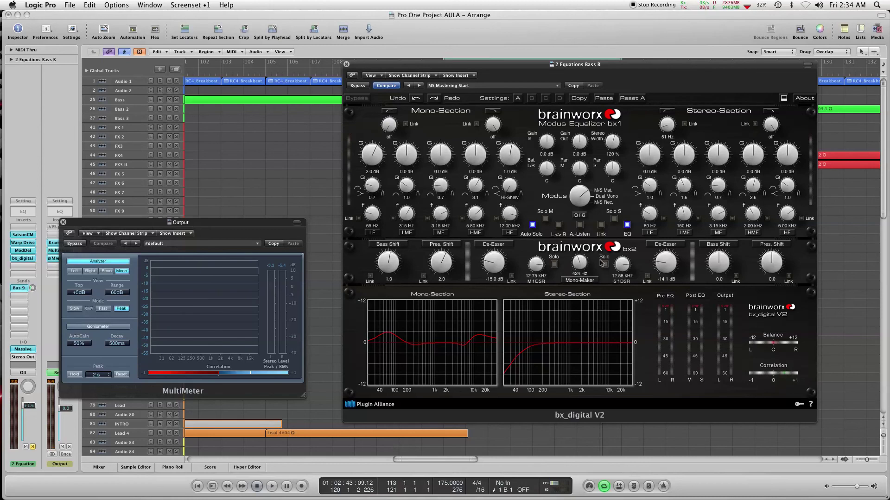
{"action": "key", "text": "space"}
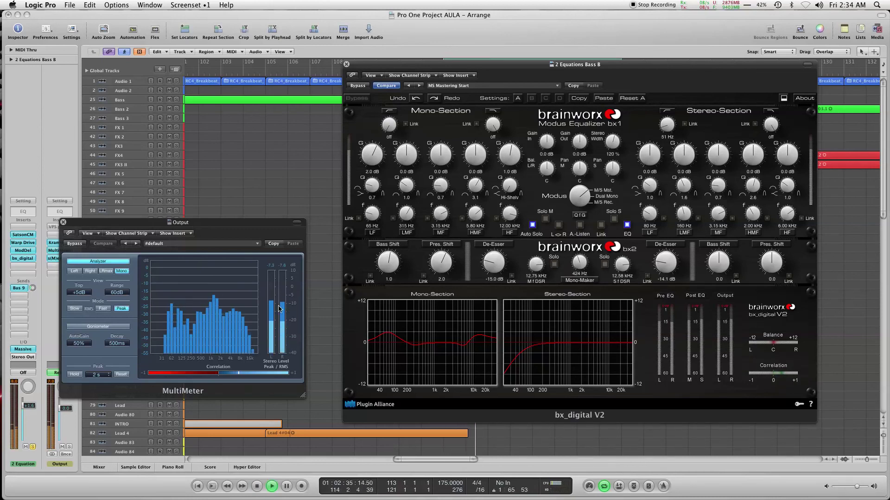
{"action": "key", "text": "space"}
Step: Close the MultiMeter, bx_digital V2 and s(M)exoscope windows to clear the arrangement
{"action": "left_click", "coordinate": [69, 220]}
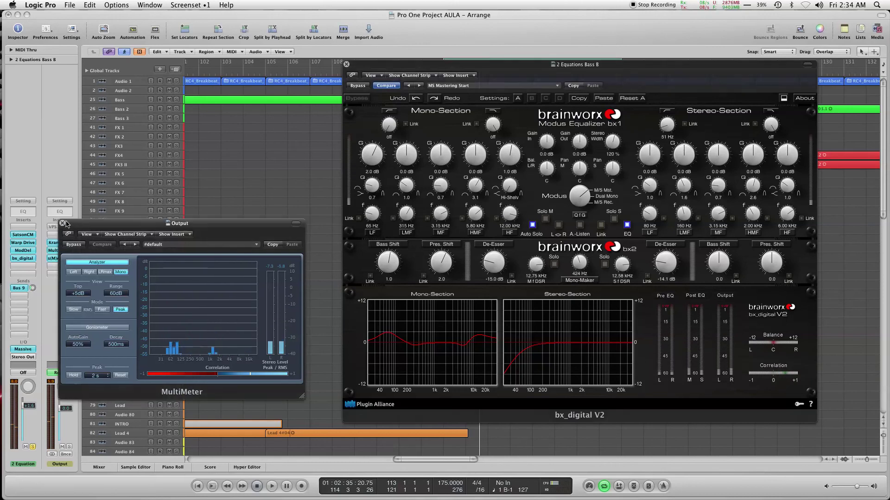
{"action": "left_click", "coordinate": [64, 222]}
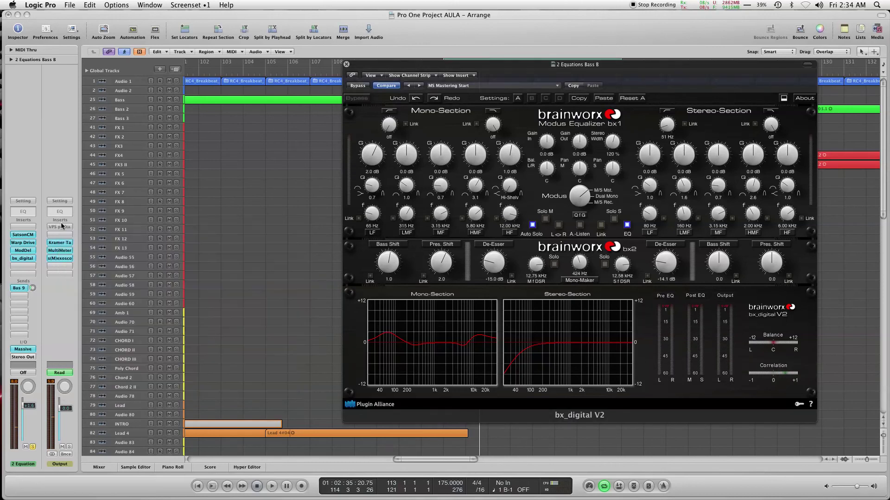
{"action": "left_click", "coordinate": [347, 65]}
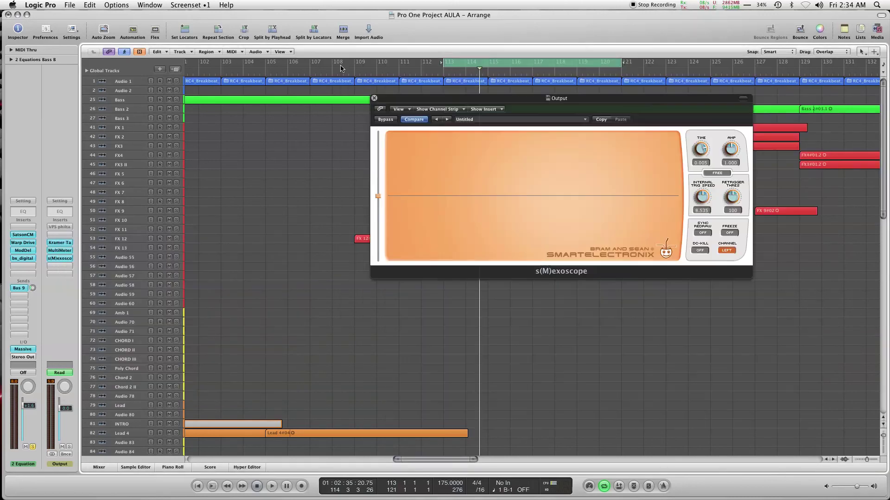
{"action": "left_click", "coordinate": [374, 99]}
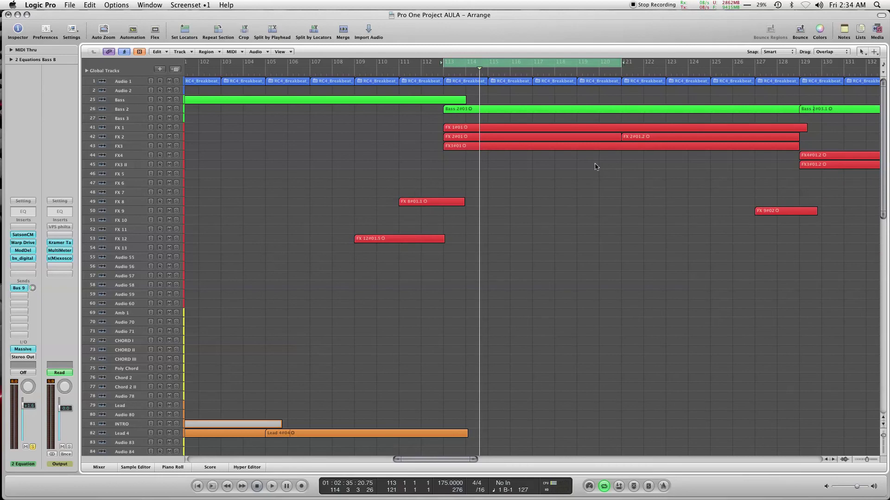
Step: Select the 2 Equations Bass track and, during loop playback, bypass its SatsonCM and Warp Drive inserts
{"action": "left_click_drag", "start_coordinate": [307, 381], "coordinate": [408, 148]}
{"action": "left_click_drag", "start_coordinate": [416, 76], "coordinate": [337, 220]}
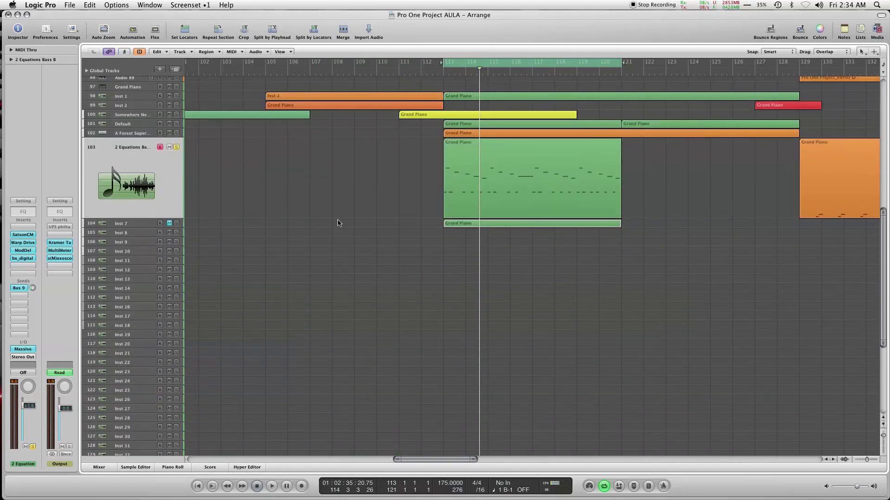
{"action": "left_click", "coordinate": [129, 148]}
{"action": "key", "text": "space"}
{"action": "left_click", "coordinate": [26, 240], "text": "alt"}
{"action": "left_click", "coordinate": [25, 235], "text": "alt"}
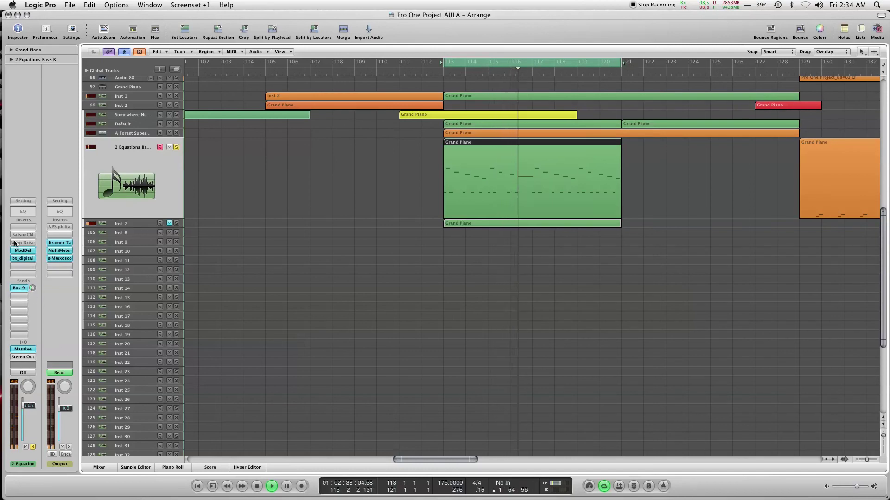
Step: Load the TBDBPbyStepsonics 19 preset in the bass track's Massive and audition it over the loop
{"action": "left_click", "coordinate": [26, 350]}
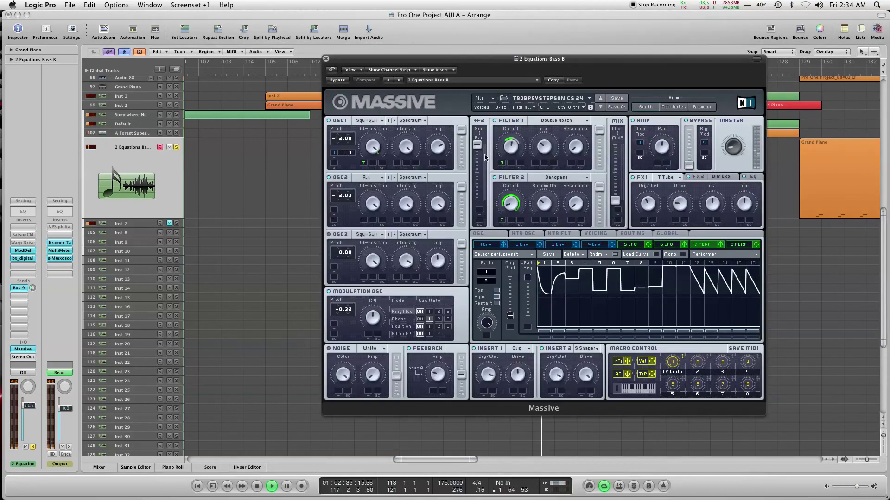
{"action": "left_click", "coordinate": [454, 81]}
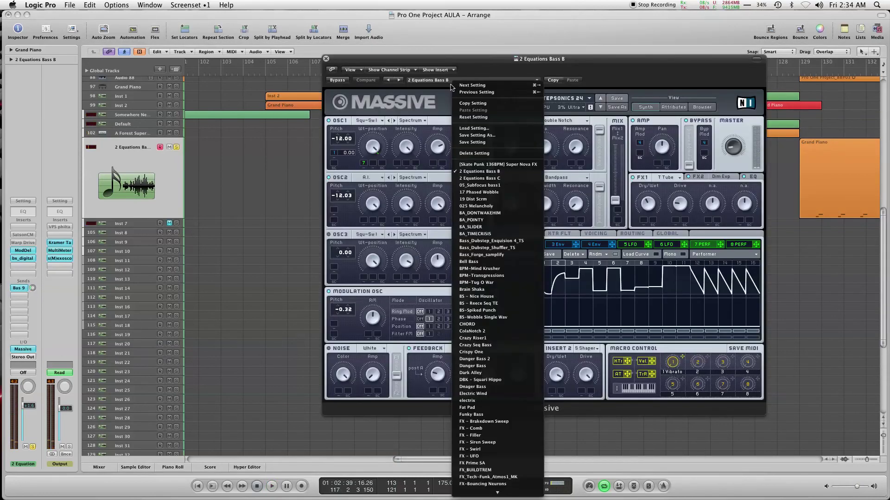
{"action": "left_click", "coordinate": [481, 179]}
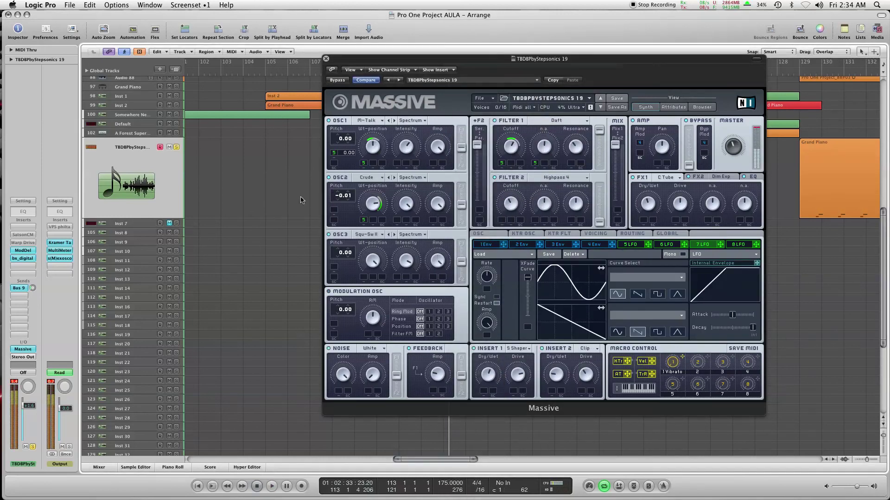
{"action": "key", "text": "space"}
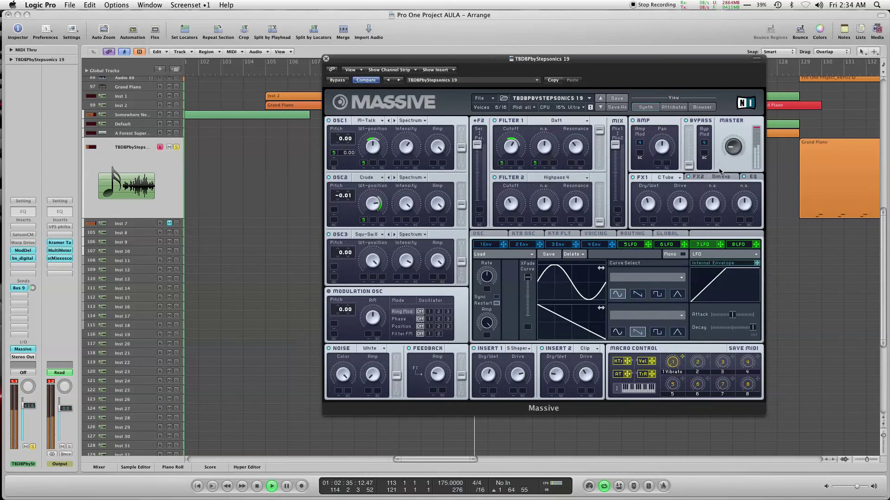
Step: Compare the TBDBPbyStepsonics 19 sound with SatsonCM and Warp Drive enabled and bypassed, then stop playback
{"action": "left_click", "coordinate": [27, 243]}
{"action": "left_click", "coordinate": [28, 243]}
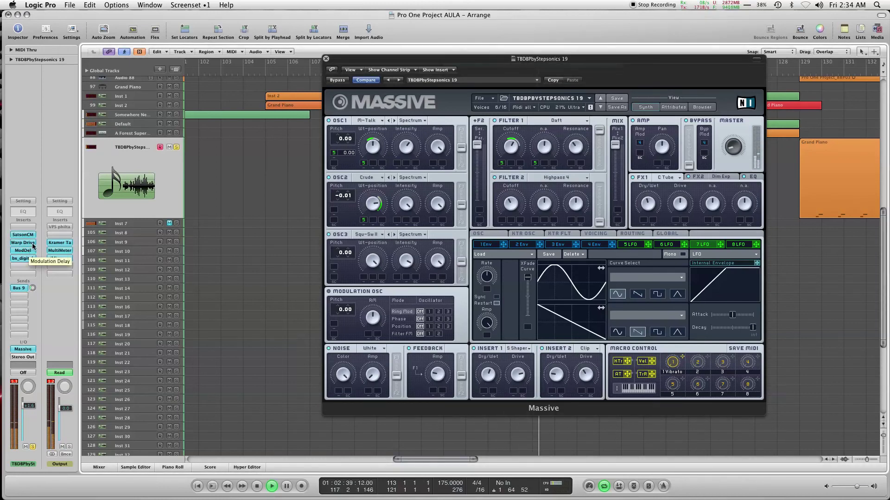
{"action": "left_click", "coordinate": [28, 243]}
{"action": "key", "text": "space"}
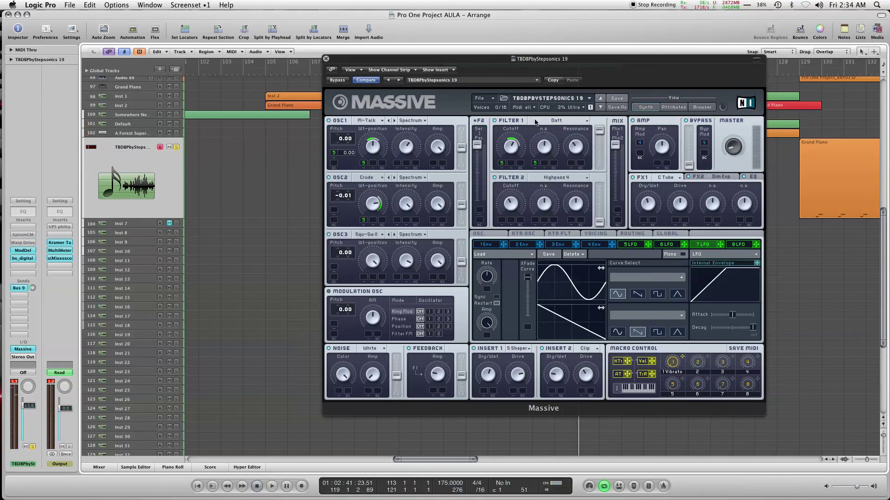
Step: Load the 05_Subfocus bass1 preset in Massive, audition it over the loop and close the instrument window
{"action": "left_click", "coordinate": [474, 82]}
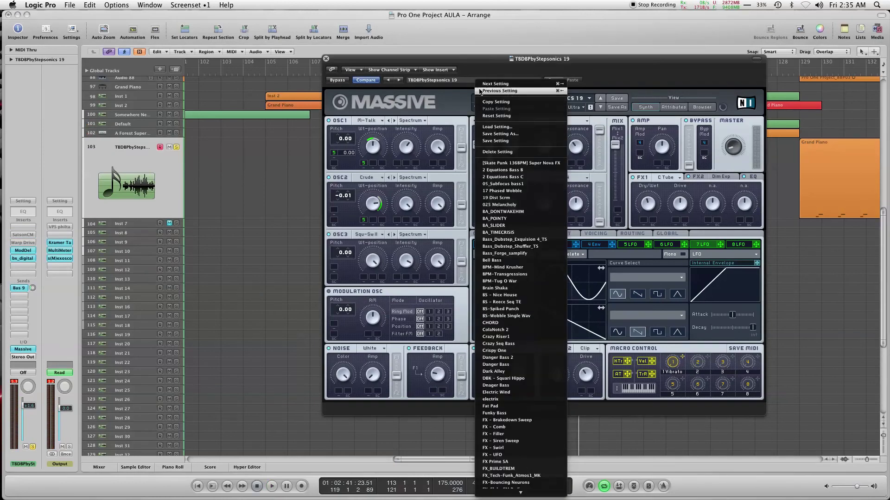
{"action": "left_click", "coordinate": [533, 183]}
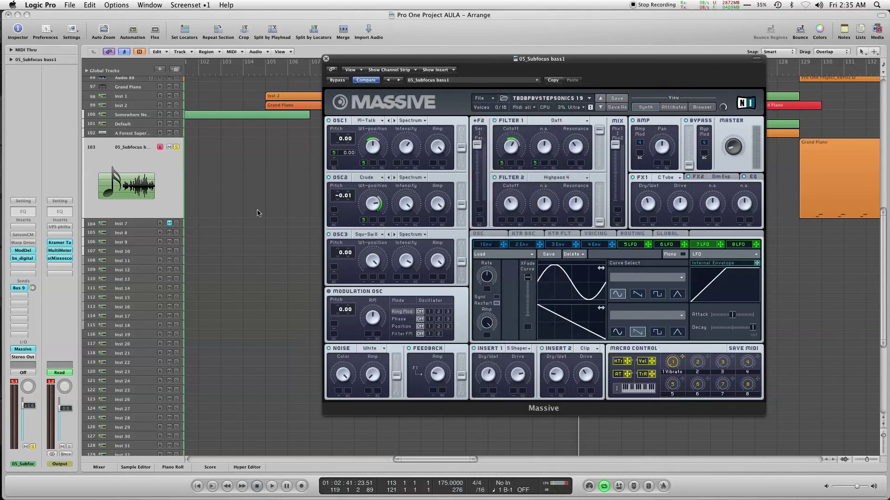
{"action": "key", "text": "space"}
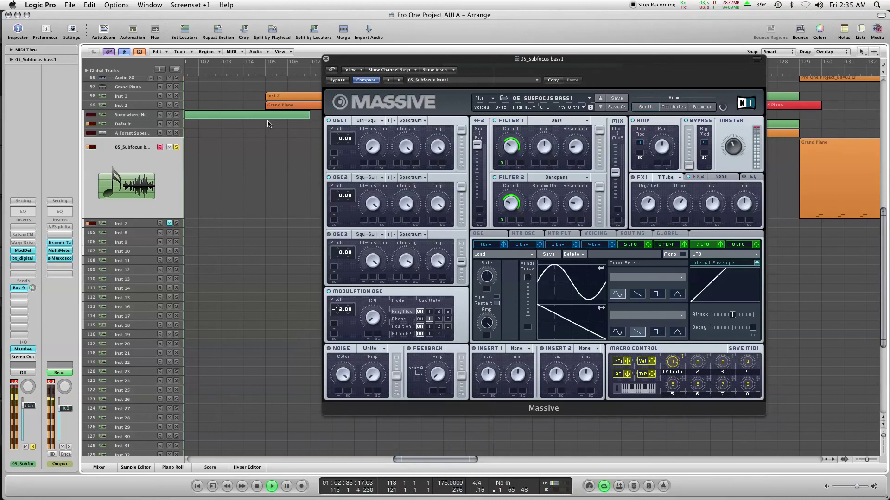
{"action": "left_click", "coordinate": [326, 59]}
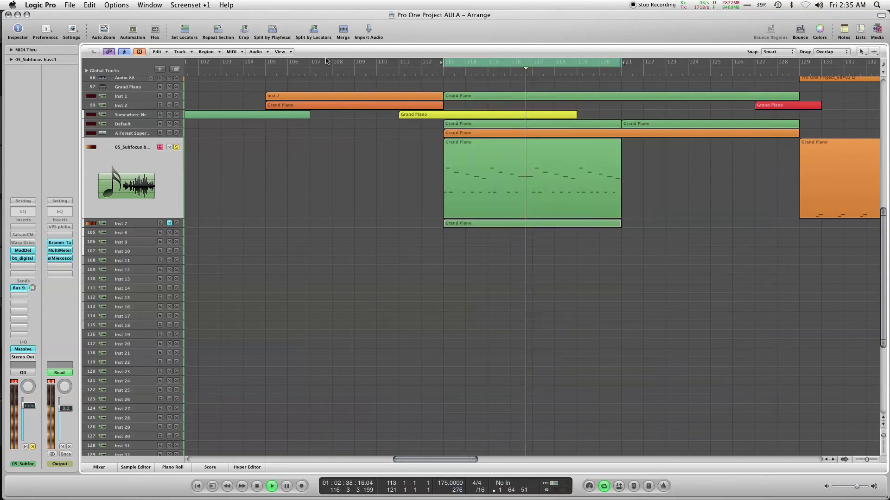
Step: Open the bass track's Grand Piano region at bar 113 in the Piano Roll, then stop playback
{"action": "left_click", "coordinate": [557, 163]}
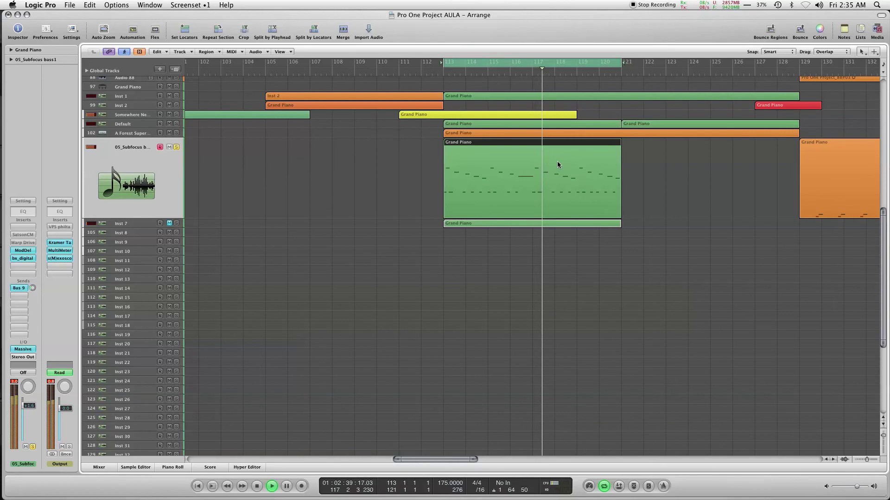
{"action": "double_click", "coordinate": [525, 178]}
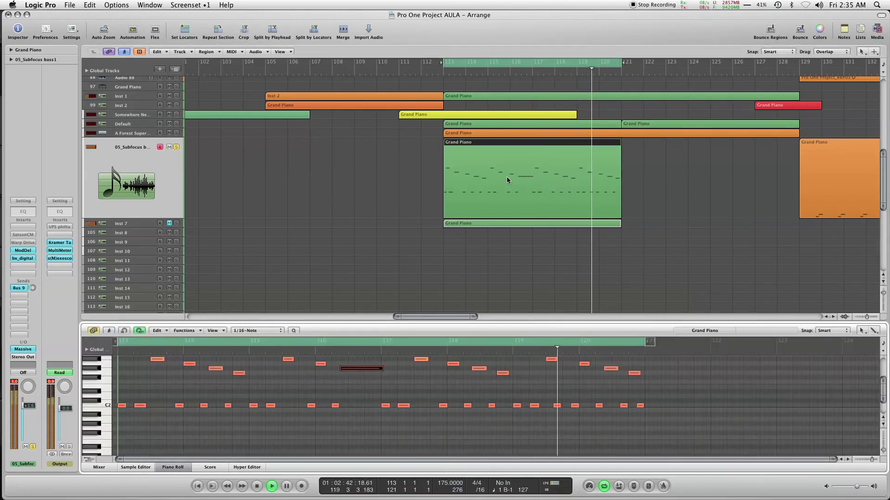
{"action": "key", "text": "space"}
Step: Load the 19 Dist Scrm preset in the bass track's Massive and play the loop with it
{"action": "left_click", "coordinate": [23, 349]}
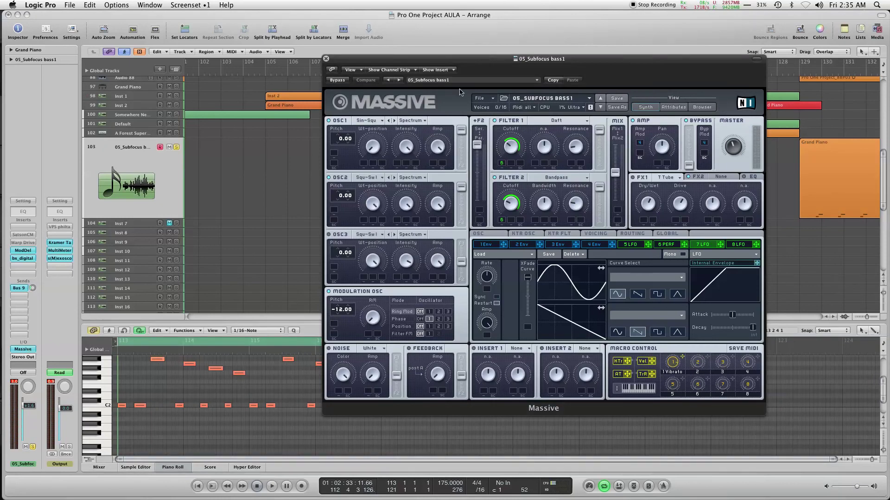
{"action": "left_click", "coordinate": [434, 81]}
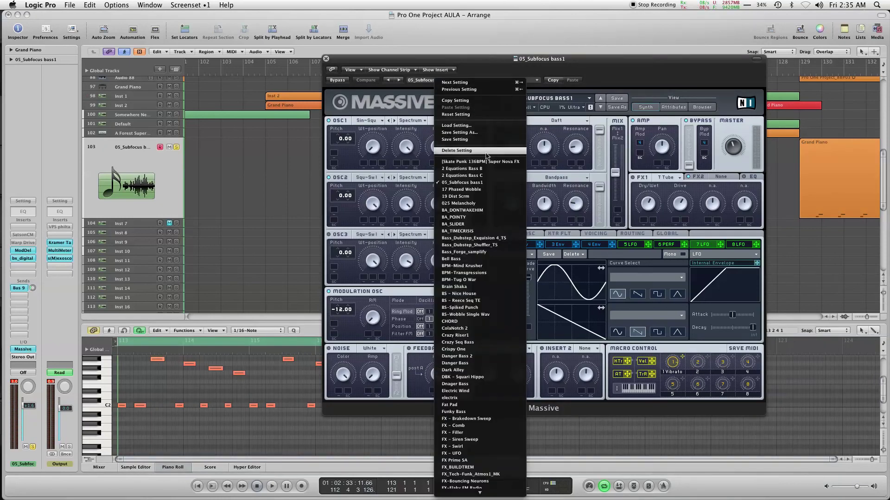
{"action": "left_click", "coordinate": [483, 197]}
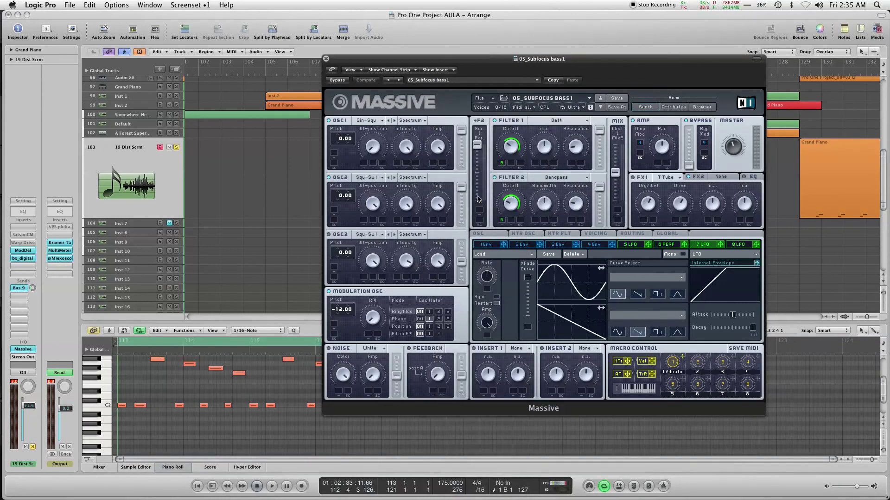
{"action": "key", "text": "space"}
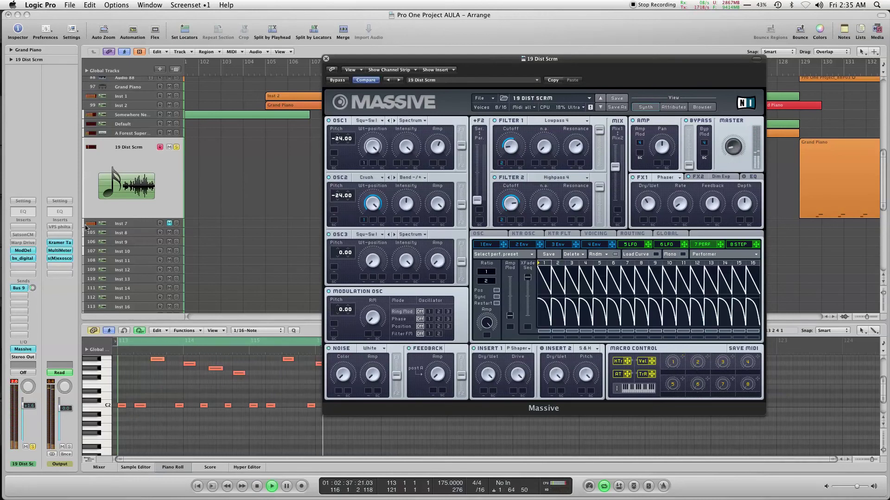
Step: Audition 19 Dist Scrm while toggling SatsonCM and Warp Drive, leave all four inserts including ModDel and bx_digital bypassed, and stop playback
{"action": "left_click", "coordinate": [30, 233]}
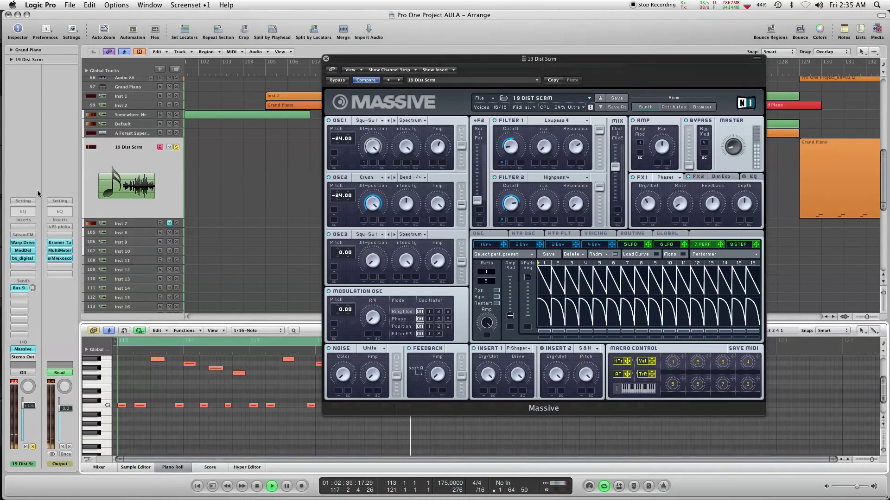
{"action": "left_click", "coordinate": [24, 235], "text": "alt"}
{"action": "left_click", "coordinate": [23, 235], "text": "alt"}
{"action": "left_click", "coordinate": [24, 243], "text": "alt"}
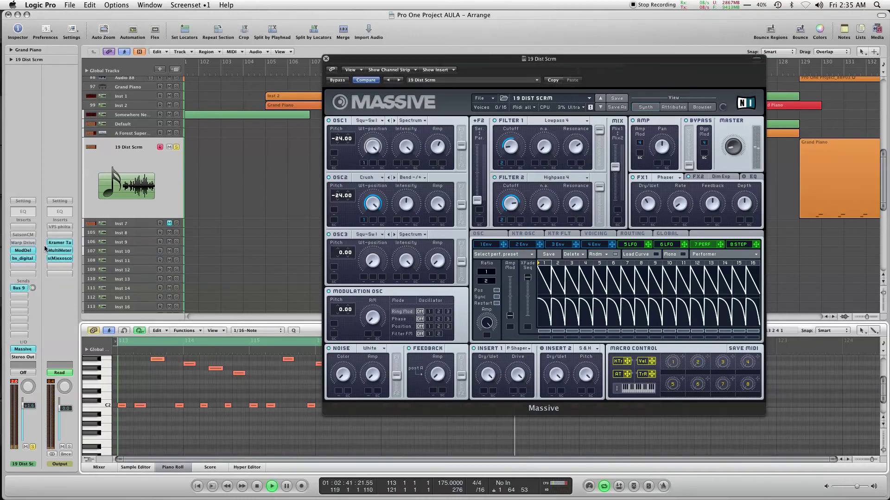
{"action": "left_click", "coordinate": [24, 250], "text": "alt"}
{"action": "left_click", "coordinate": [29, 260], "text": "alt"}
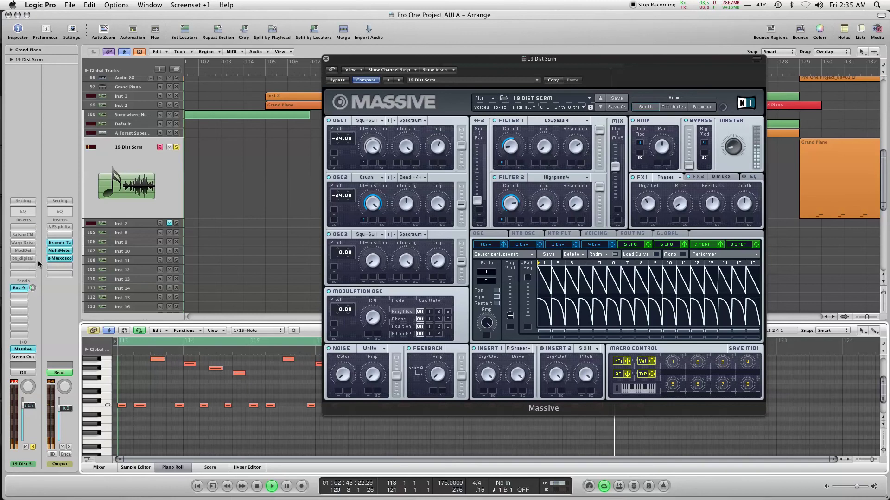
{"action": "key", "text": "space"}
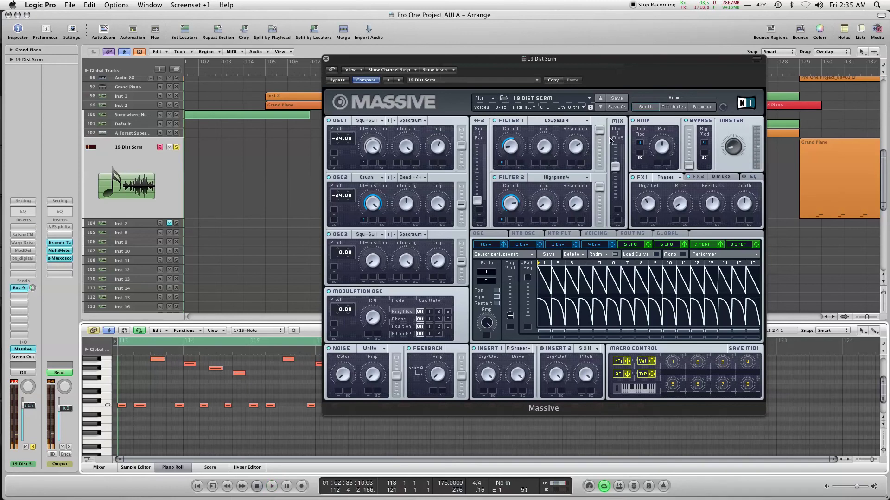
Step: Replace Massive on the 19 Dist Scrm track with a stereo Kontakt 5 and reposition its window to show it fully
{"action": "left_click", "coordinate": [23, 350]}
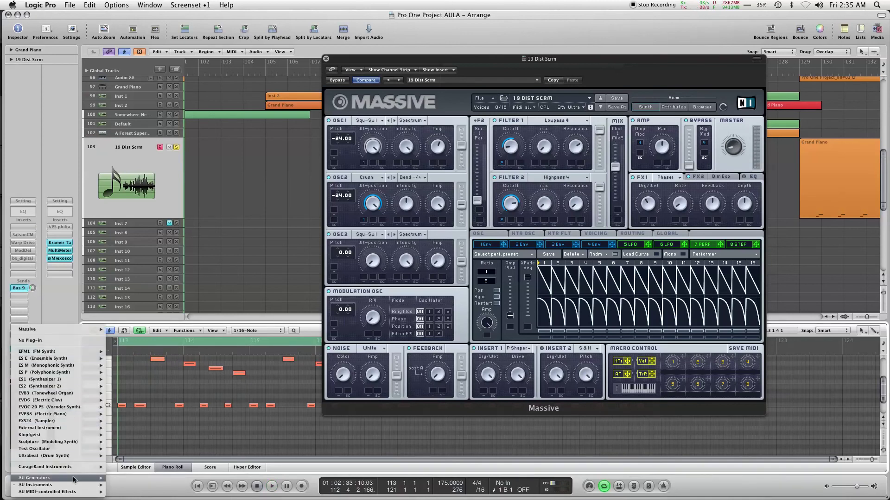
{"action": "mouse_move", "coordinate": [76, 488]}
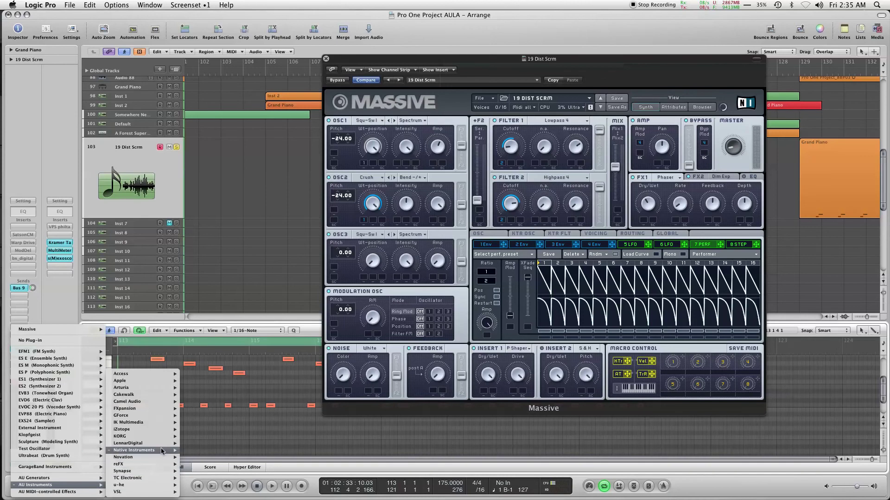
{"action": "mouse_move", "coordinate": [162, 450]}
{"action": "mouse_move", "coordinate": [210, 449]}
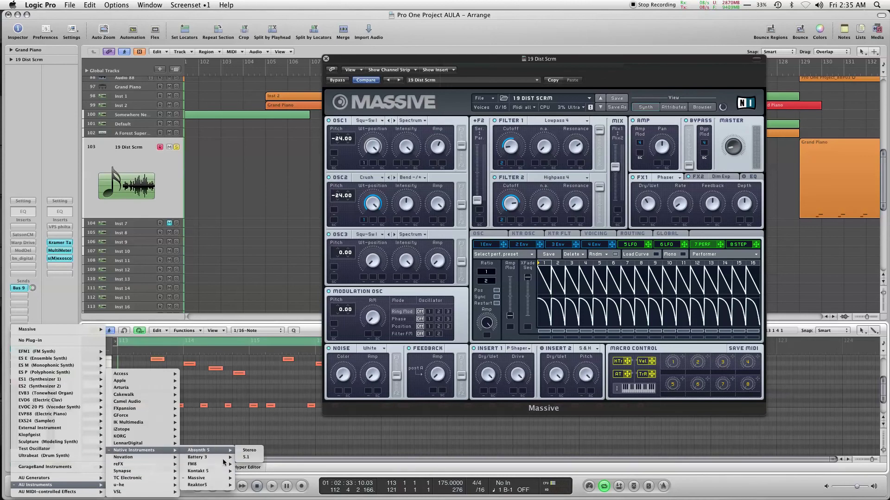
{"action": "mouse_move", "coordinate": [215, 473]}
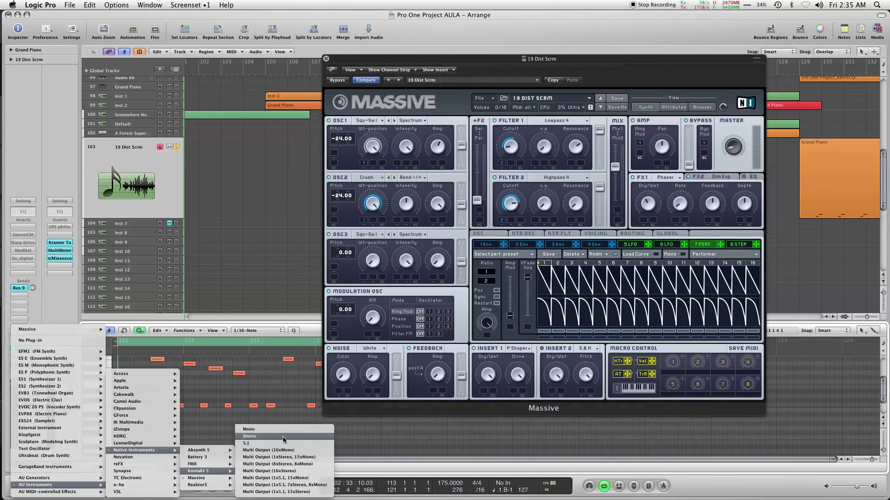
{"action": "key", "text": "Escape"}
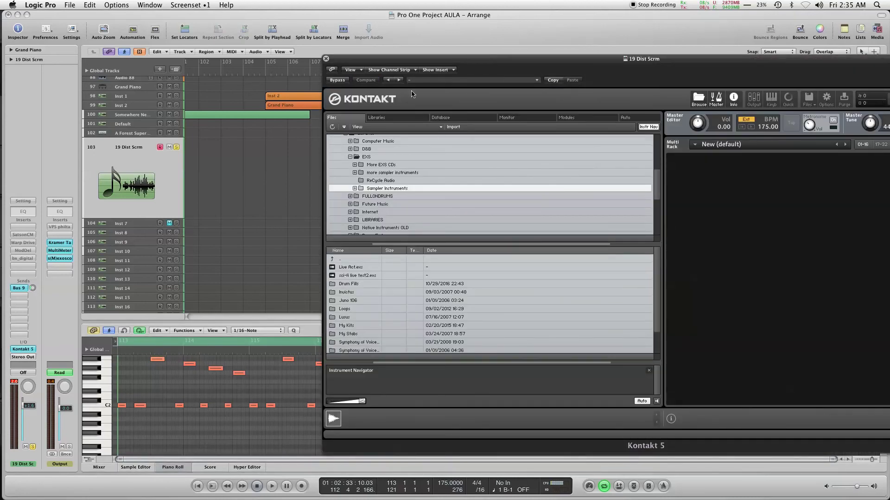
{"action": "left_click_drag", "start_coordinate": [472, 60], "coordinate": [265, 38]}
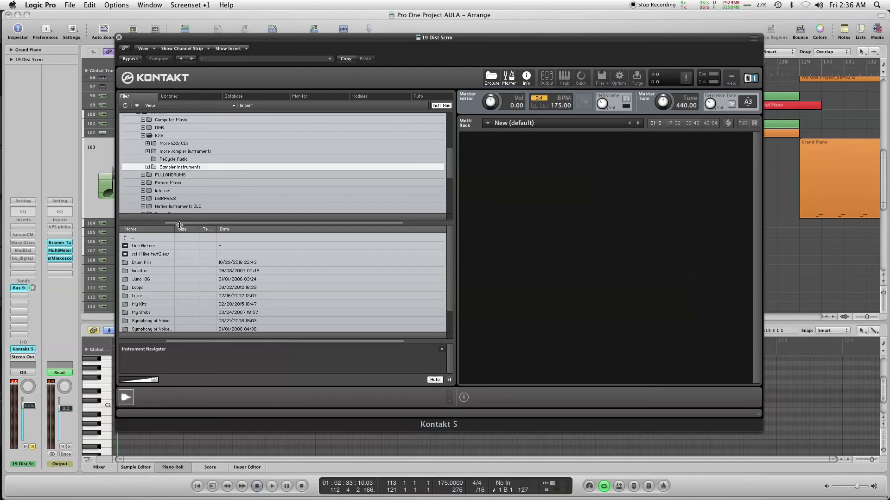
Step: Look through the Computer Music and More EXS CDs sample folders in Kontakt's file browser
{"action": "left_click", "coordinate": [143, 120]}
{"action": "left_click", "coordinate": [150, 136]}
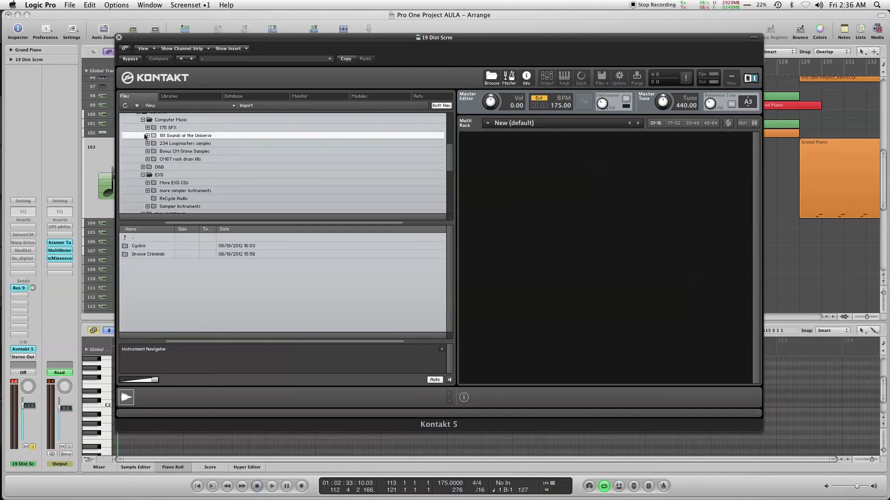
{"action": "mouse_move", "coordinate": [449, 160]}
{"action": "left_mouse_down"}
{"action": "mouse_move", "coordinate": [459, 140]}
{"action": "mouse_move", "coordinate": [444, 160]}
{"action": "left_mouse_up"}
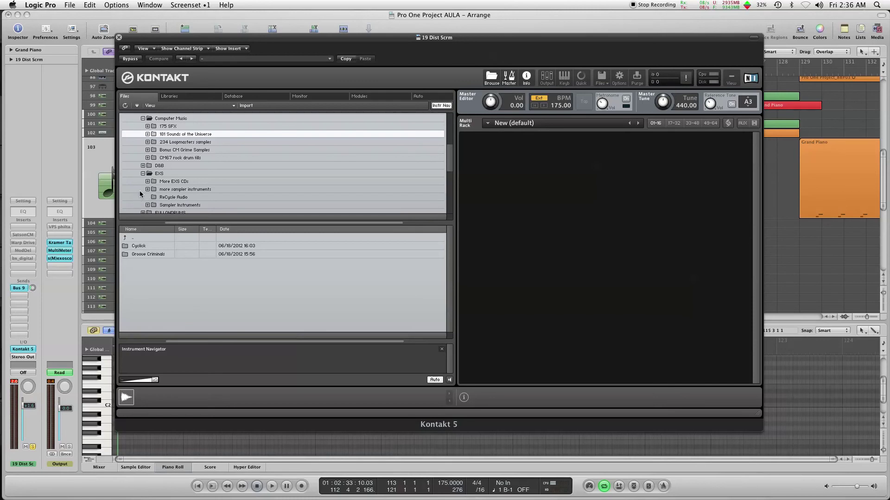
{"action": "left_click", "coordinate": [147, 181]}
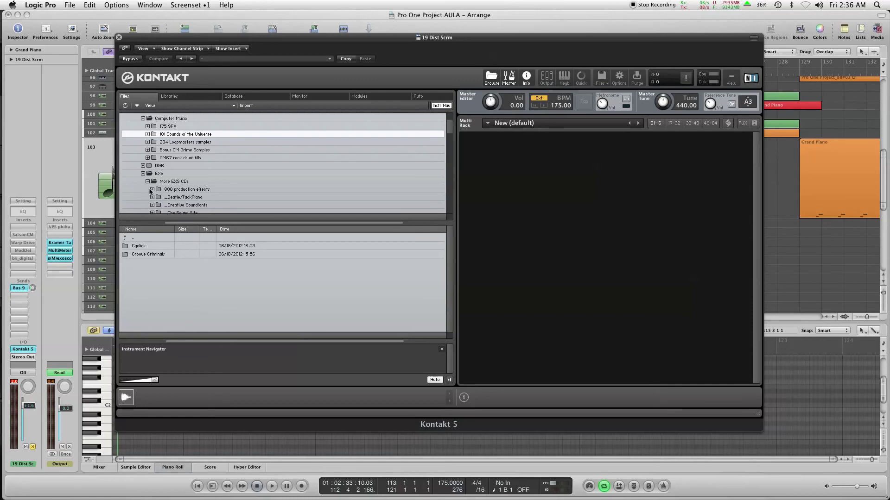
{"action": "left_click", "coordinate": [138, 166]}
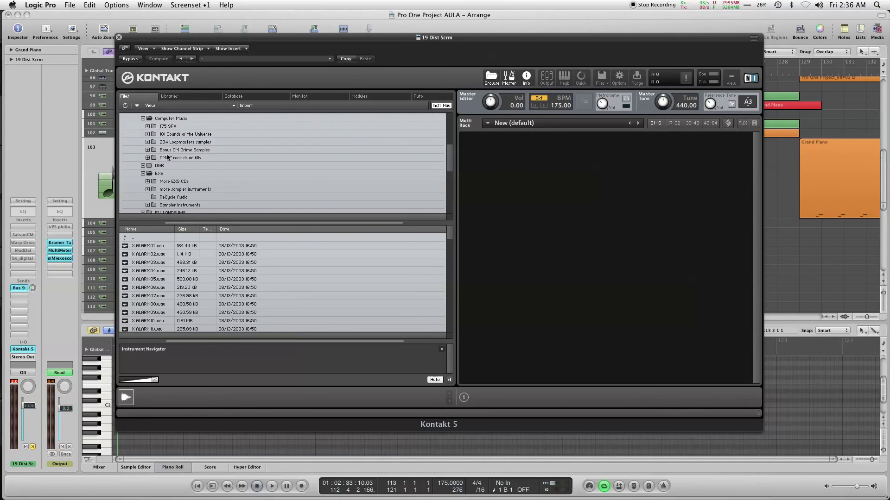
Step: Open the Instruments folder of Juno 106 within the EXS Sampler Instruments library
{"action": "left_click", "coordinate": [185, 204]}
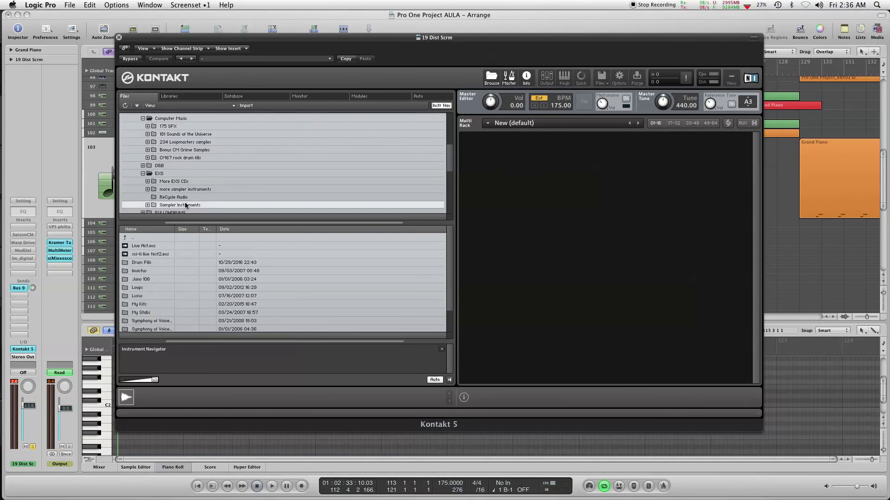
{"action": "double_click", "coordinate": [141, 279]}
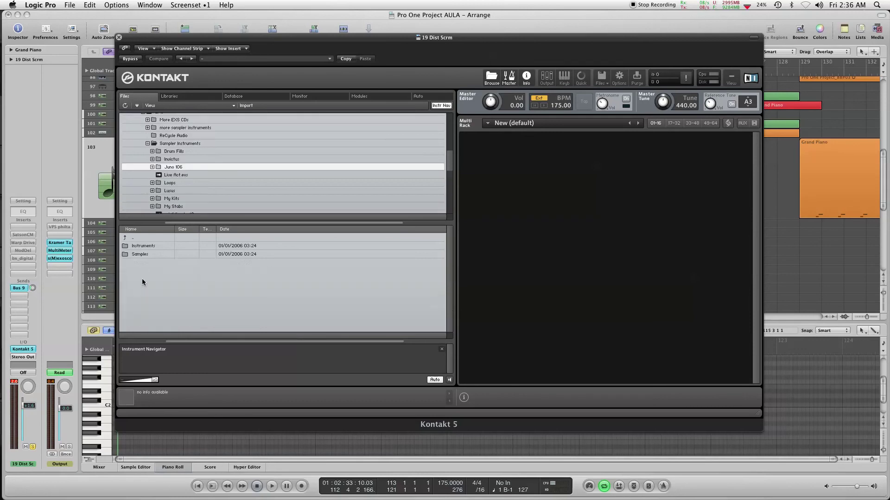
{"action": "double_click", "coordinate": [146, 246]}
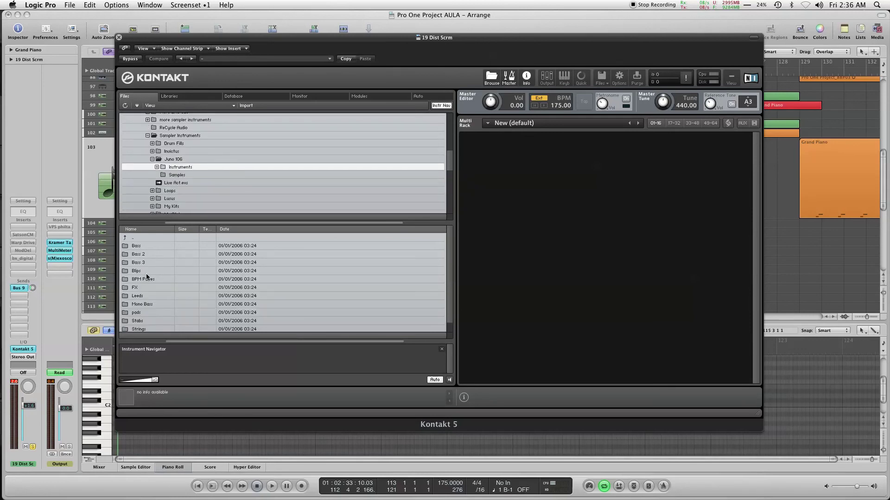
Step: Load Bubblin.exs and Deep Space 2.exs from the Juno 106 FX folder into the rack, skipping their missing samples
{"action": "double_click", "coordinate": [135, 287]}
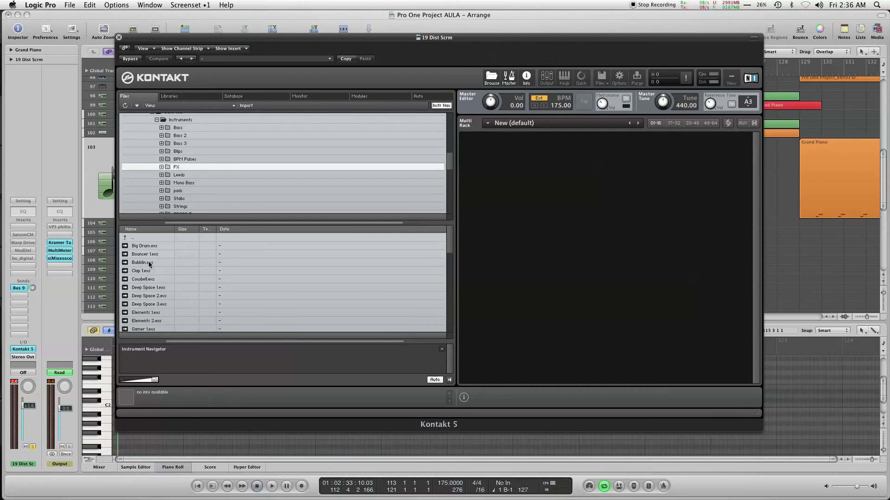
{"action": "double_click", "coordinate": [143, 262]}
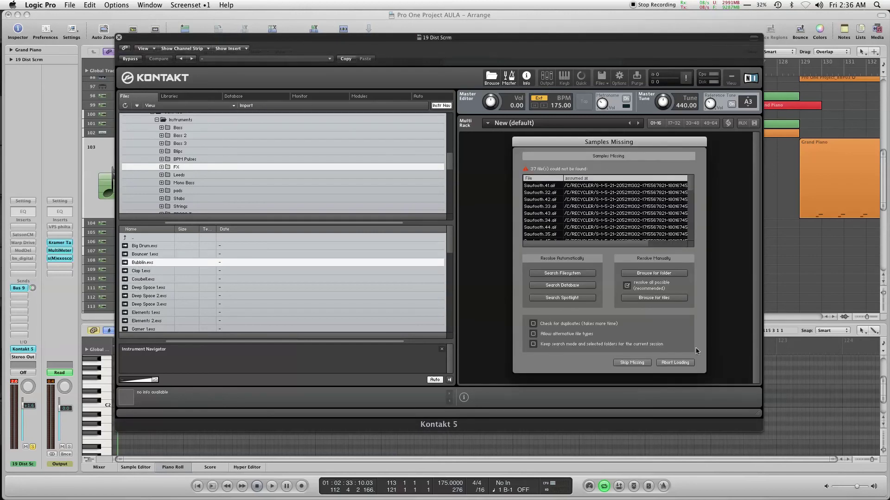
{"action": "left_click", "coordinate": [623, 366]}
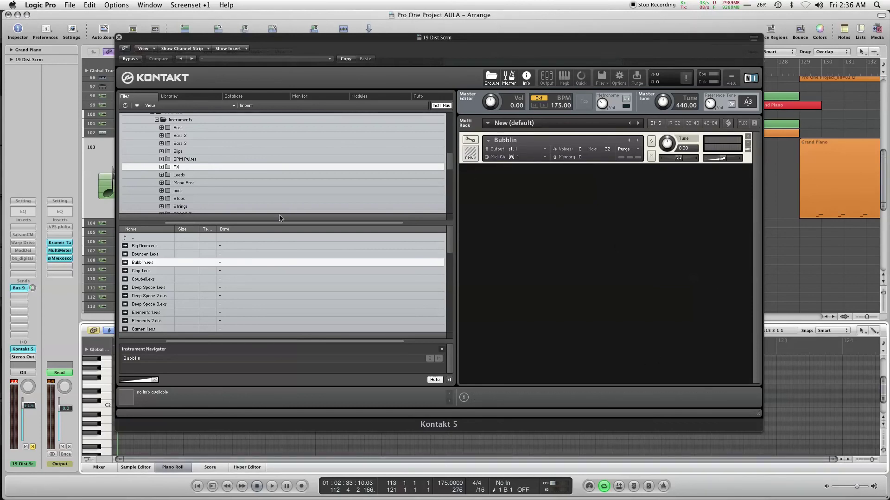
{"action": "left_click_drag", "start_coordinate": [146, 299], "coordinate": [593, 259]}
{"action": "left_click", "coordinate": [632, 362]}
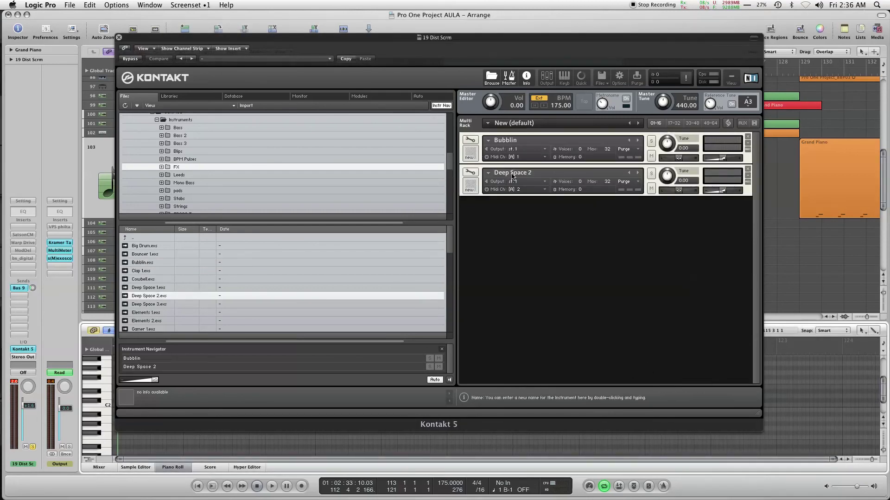
Step: Inspect Bubblin's sample zones in the Mapping Editor and return to the multi rack
{"action": "left_click", "coordinate": [471, 140]}
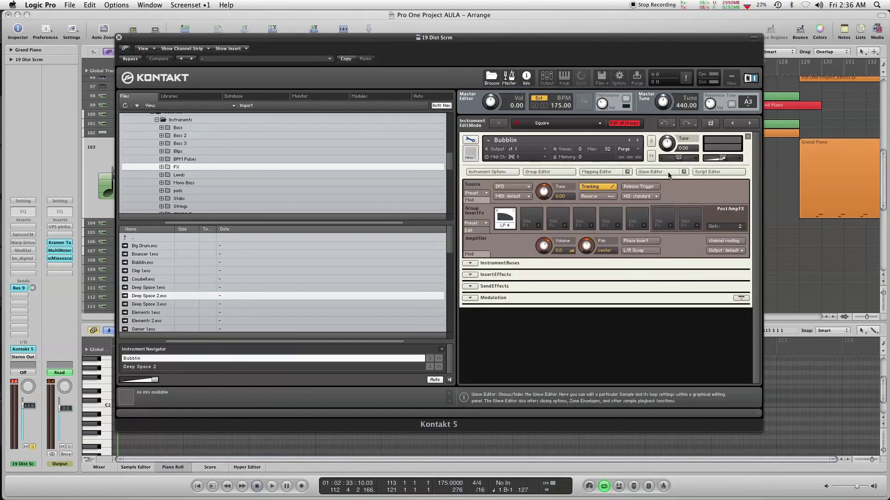
{"action": "left_click", "coordinate": [596, 172]}
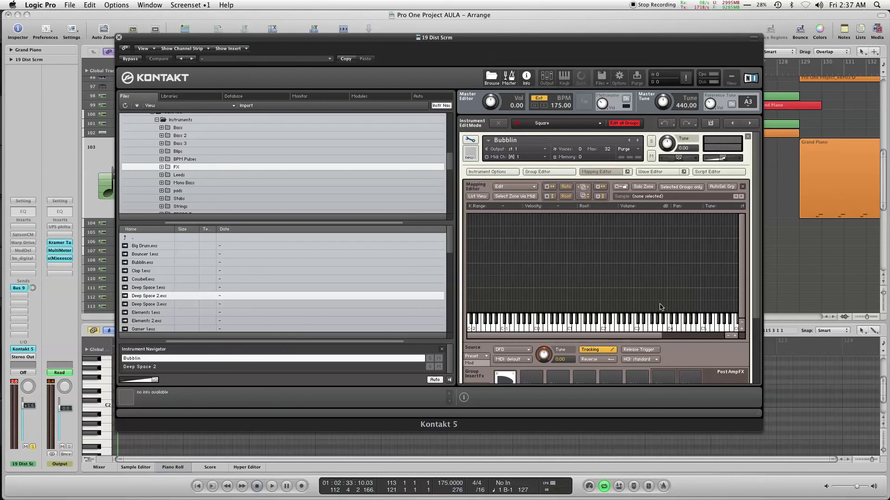
{"action": "left_click", "coordinate": [470, 140]}
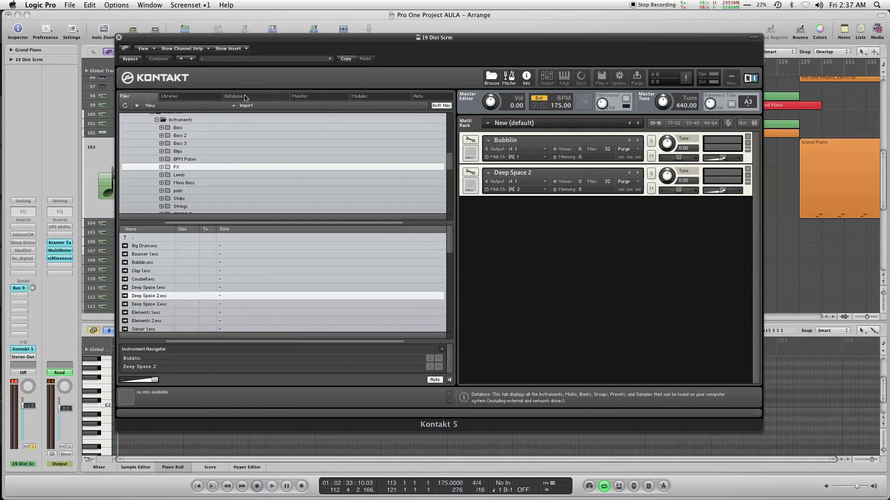
Step: Load C3 Jazz.nki from the 2 - Jazz folder of the Vintage Organs library
{"action": "left_click", "coordinate": [185, 97]}
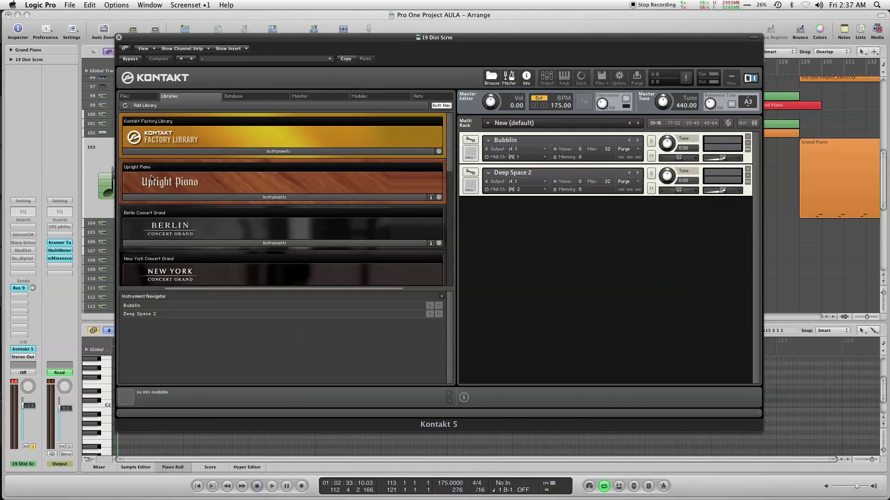
{"action": "left_click_drag", "start_coordinate": [175, 176], "coordinate": [291, 193]}
{"action": "scroll", "coordinate": [416, 165], "scroll_direction": "down", "scroll_amount": 10}
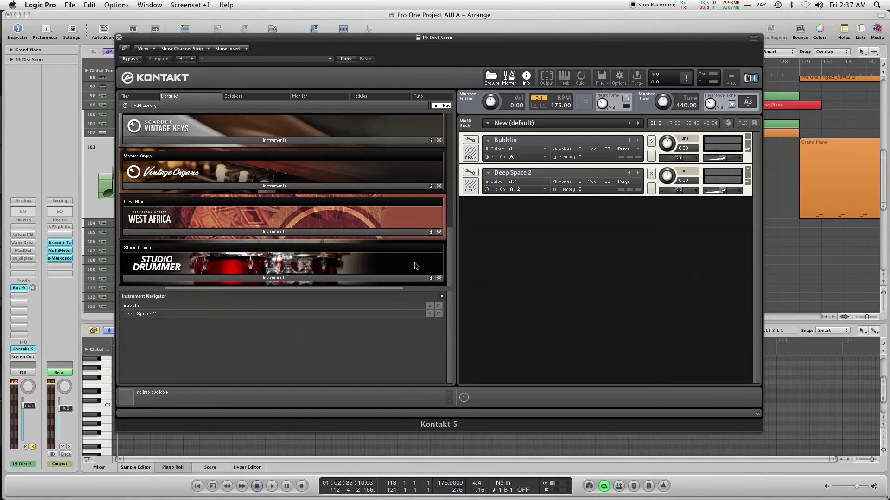
{"action": "left_click", "coordinate": [292, 186]}
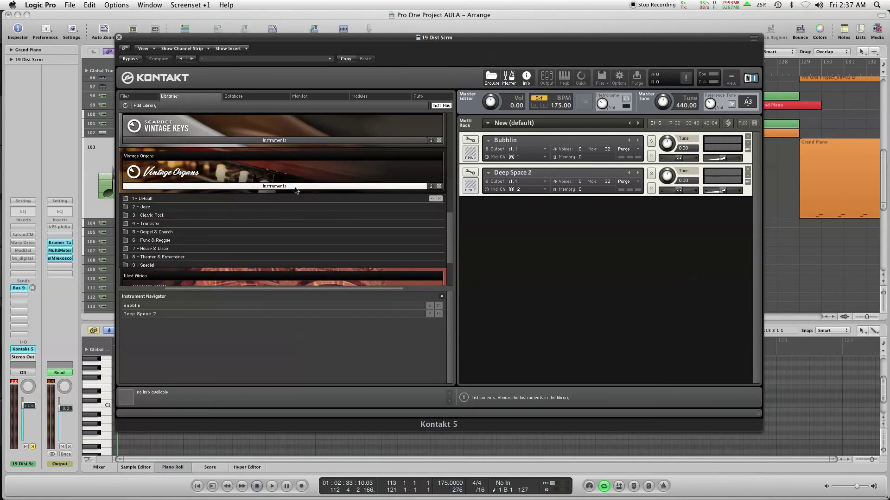
{"action": "left_click", "coordinate": [142, 209]}
{"action": "double_click", "coordinate": [148, 209]}
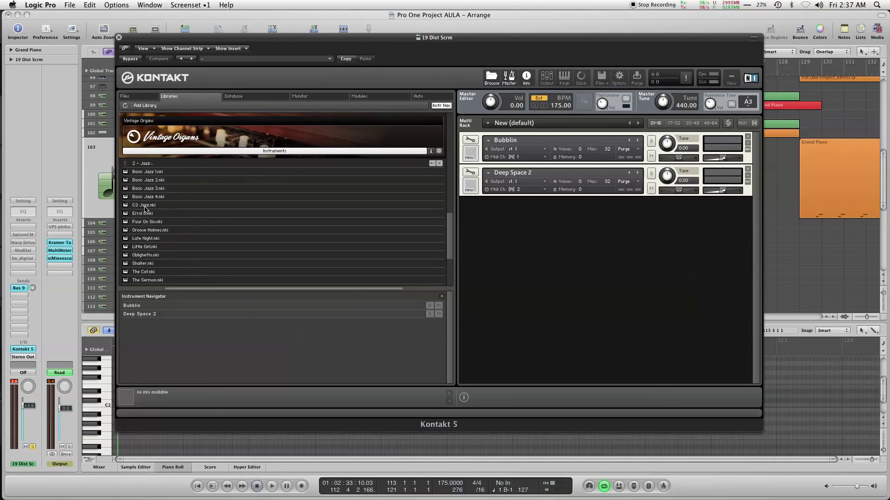
{"action": "double_click", "coordinate": [144, 206]}
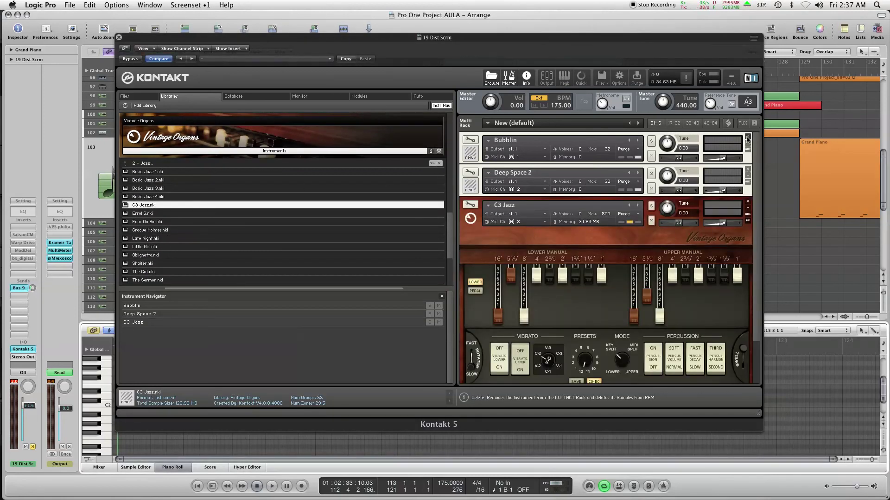
Step: Remove Bubblin and Deep Space 2 from the rack and set C3 Jazz's MIDI channel to omni
{"action": "left_click", "coordinate": [747, 137]}
{"action": "left_click", "coordinate": [747, 137]}
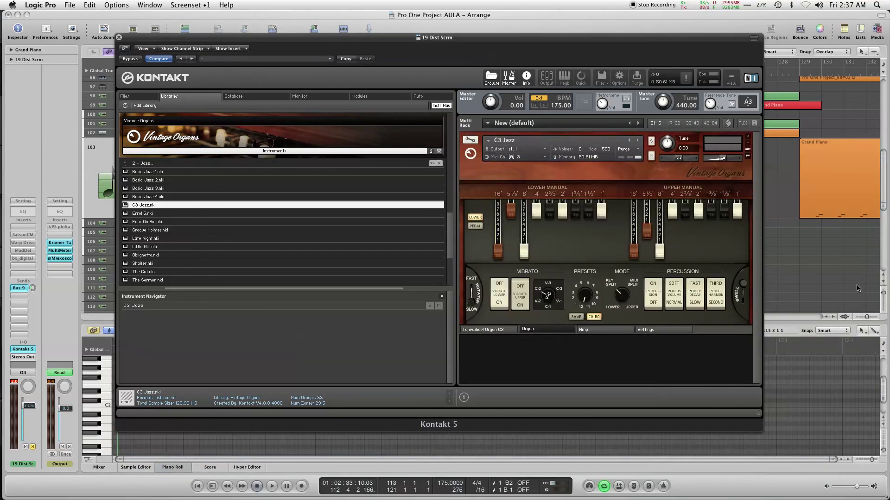
{"action": "left_click", "coordinate": [27, 465]}
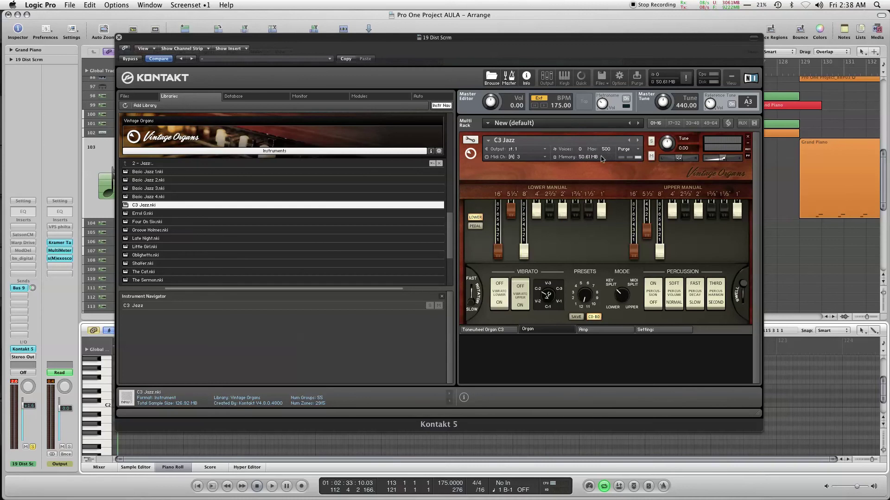
{"action": "left_click", "coordinate": [516, 159]}
{"action": "left_click", "coordinate": [516, 170]}
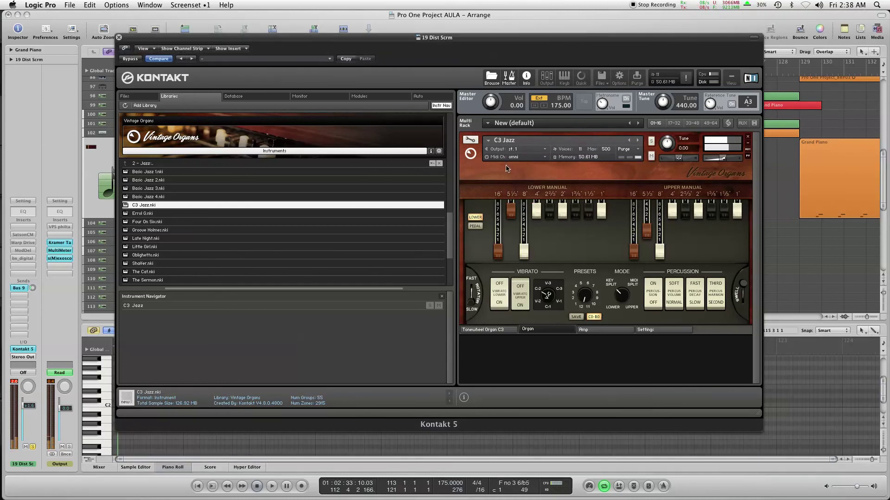
Step: Examine C3 Jazz's sample zones across the keyboard in the Mapping Editor
{"action": "left_click", "coordinate": [470, 139]}
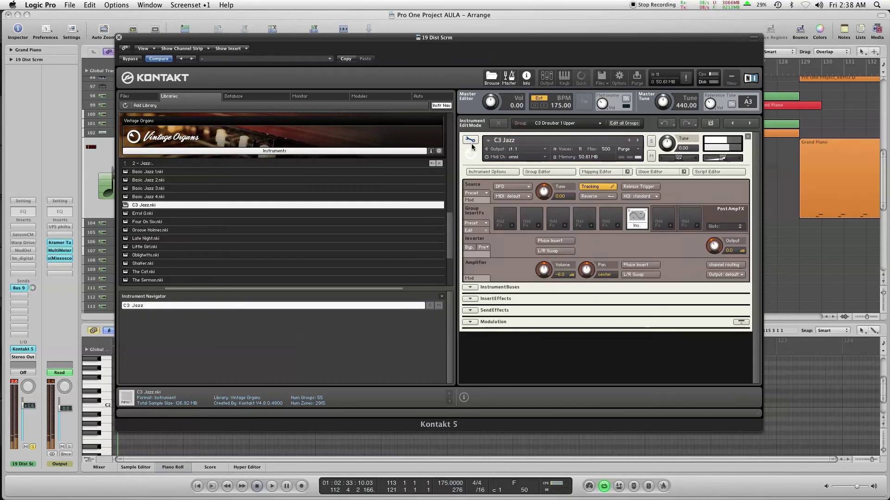
{"action": "left_click", "coordinate": [597, 172]}
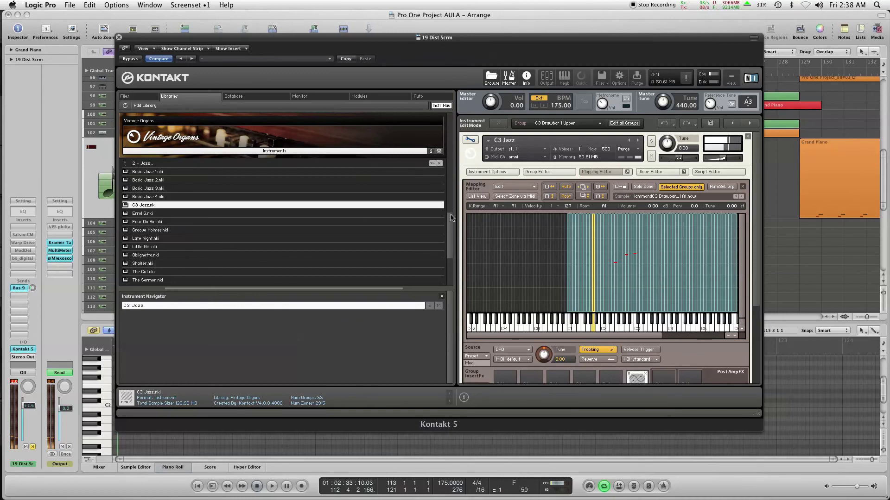
Step: Load New York Phil's.nki from the New York Concert Grand library and return to the multi rack
{"action": "left_click", "coordinate": [439, 163]}
{"action": "left_click", "coordinate": [260, 211]}
{"action": "double_click", "coordinate": [150, 241]}
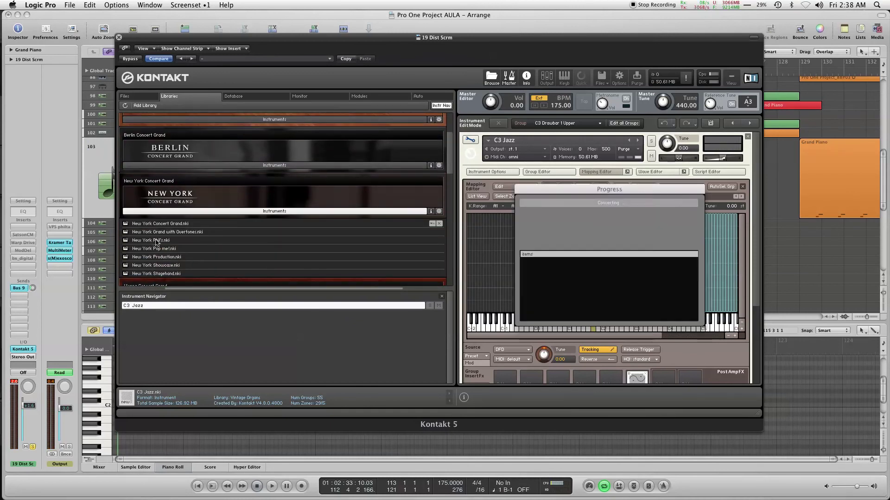
{"action": "left_click", "coordinate": [477, 122]}
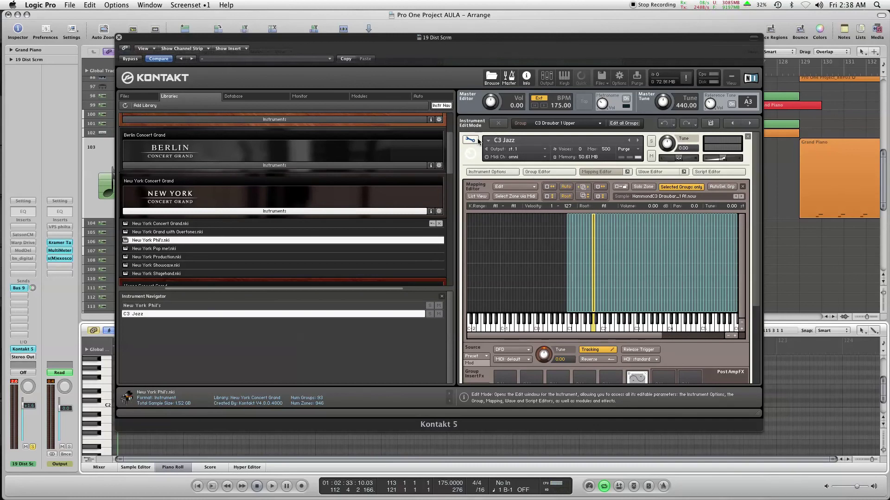
Step: Mute C3 Jazz, leave New York Phil's unmuted, and set the piano's MIDI channel to omni
{"action": "left_click", "coordinate": [650, 157]}
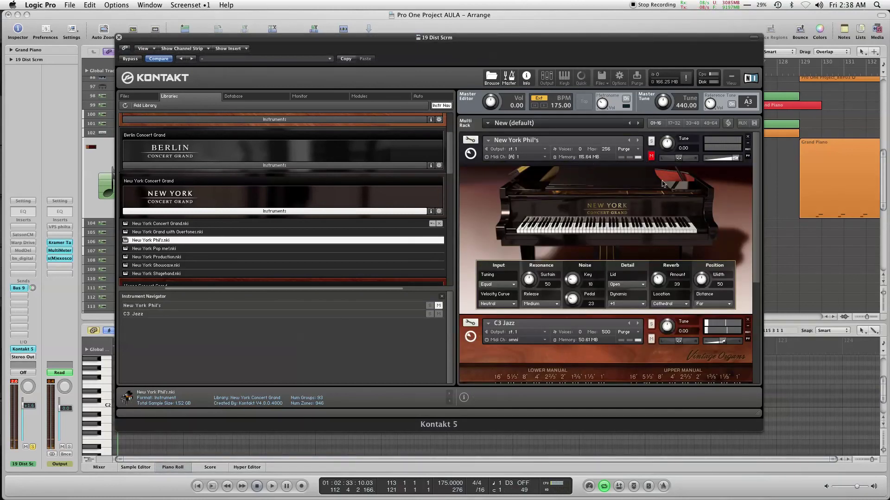
{"action": "left_click", "coordinate": [651, 157]}
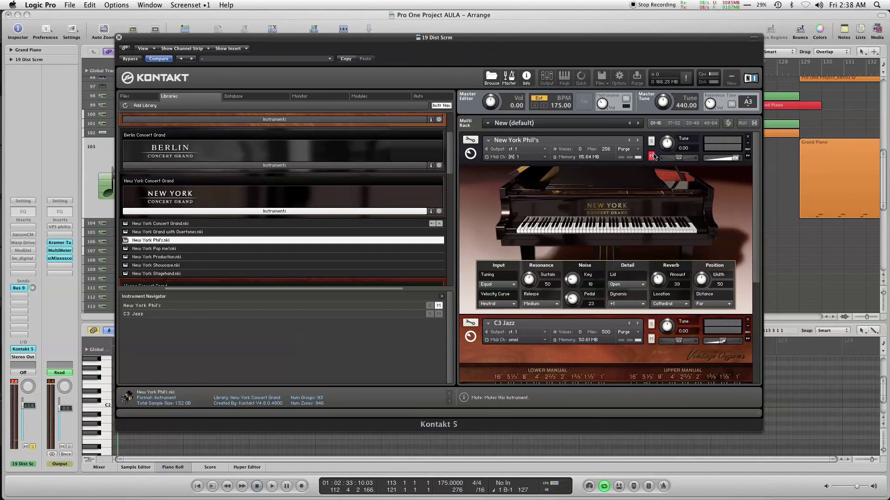
{"action": "left_click", "coordinate": [651, 339]}
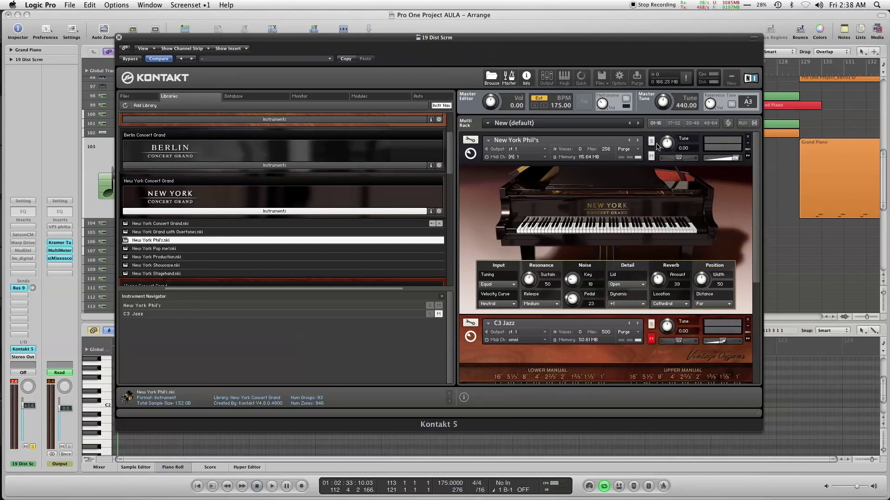
{"action": "left_click", "coordinate": [525, 157]}
{"action": "left_click", "coordinate": [525, 166]}
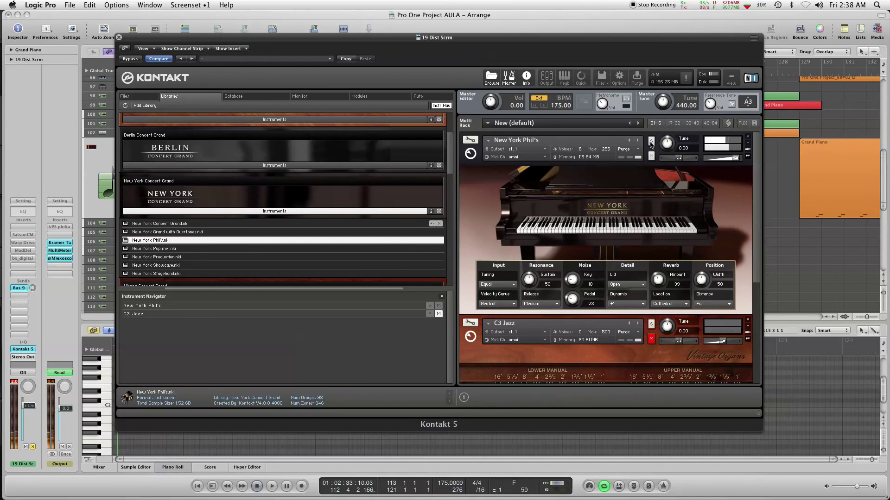
Step: Glance at New York Phil's edit view, then unmute C3 Jazz to layer both instruments, toggling its solo on and off
{"action": "left_click", "coordinate": [472, 140]}
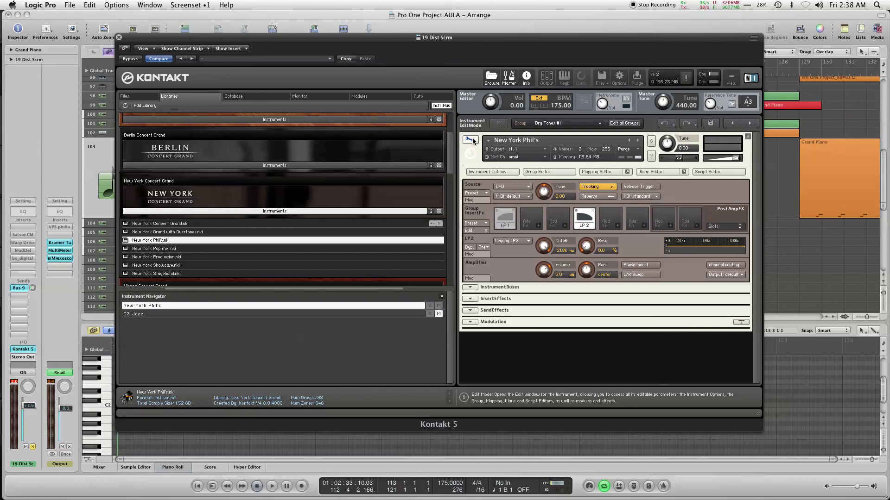
{"action": "left_click", "coordinate": [470, 140]}
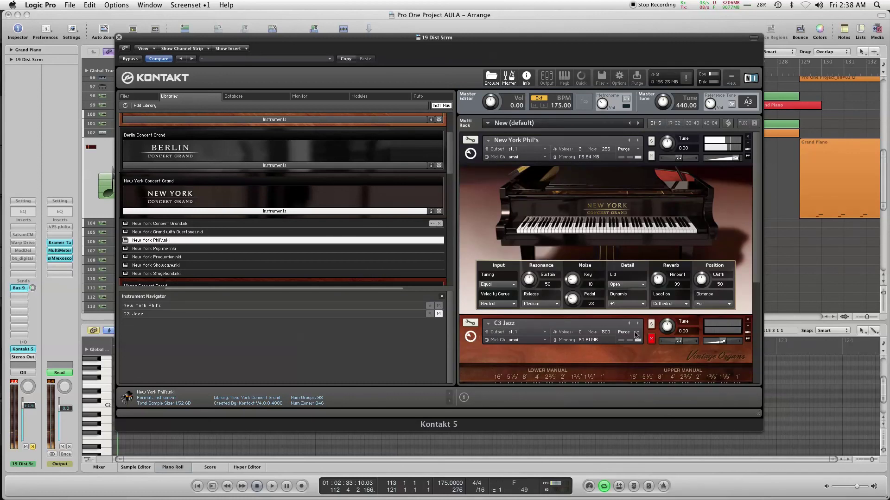
{"action": "left_click", "coordinate": [652, 340]}
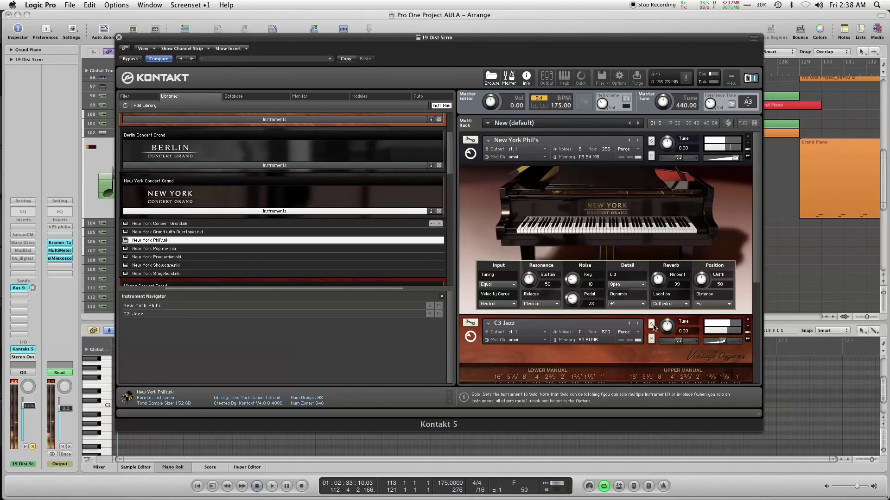
{"action": "left_click", "coordinate": [651, 324]}
{"action": "left_click", "coordinate": [651, 325]}
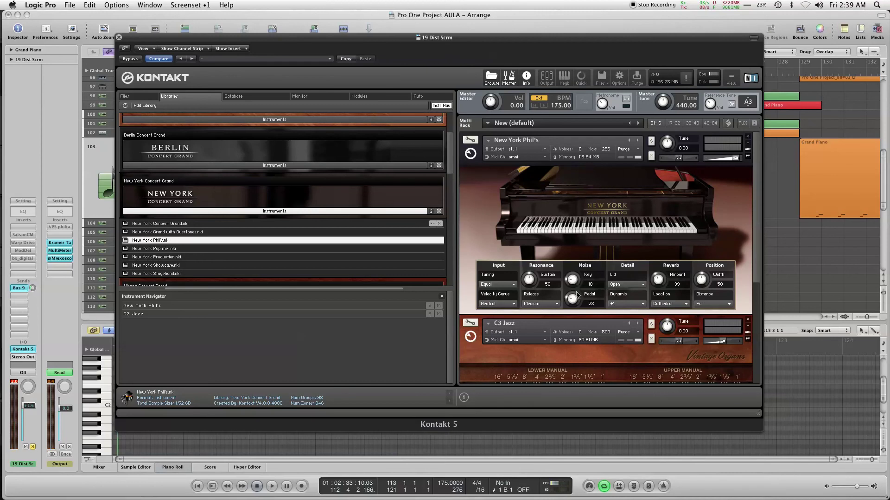
Step: Remove C3 Jazz from the rack, keeping New York Phil's, and close the Kontakt window
{"action": "left_click", "coordinate": [747, 320]}
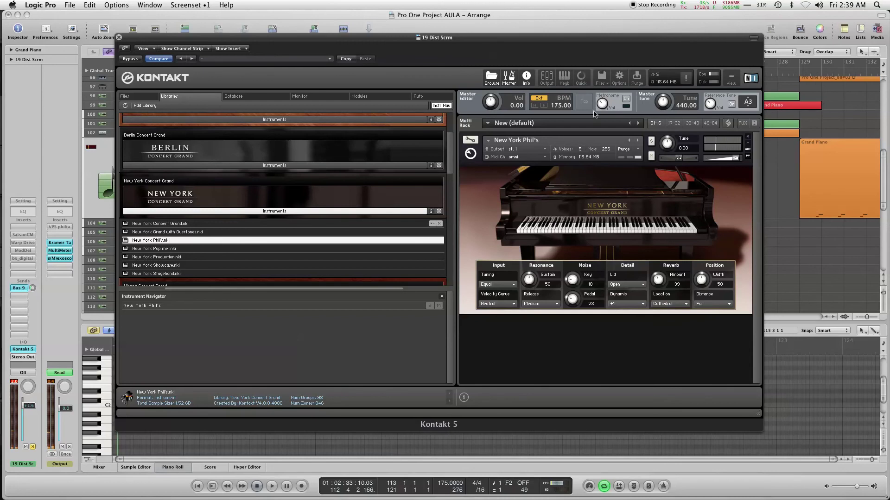
{"action": "left_click_drag", "start_coordinate": [119, 38], "coordinate": [115, 39]}
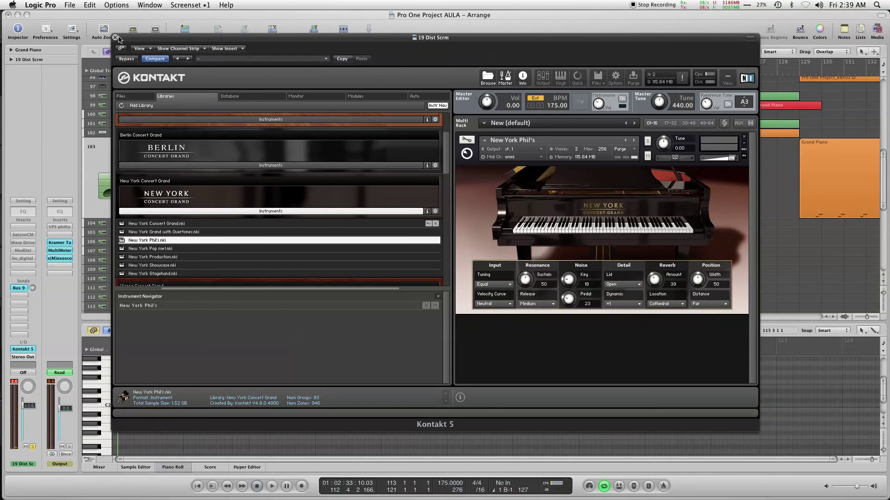
{"action": "left_click", "coordinate": [114, 38]}
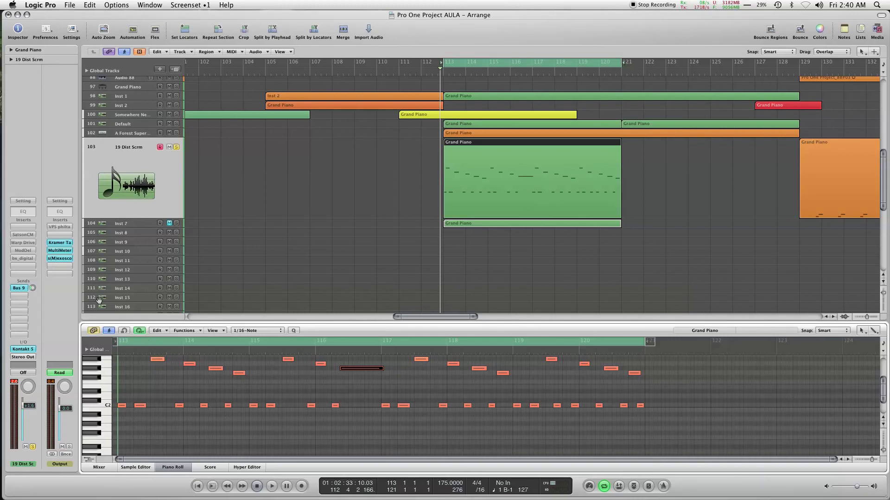
Step: Place the playhead at the start of bar 113, solo the Inst 7 track, and start playback
{"action": "left_click_drag", "start_coordinate": [416, 75], "coordinate": [432, 74]}
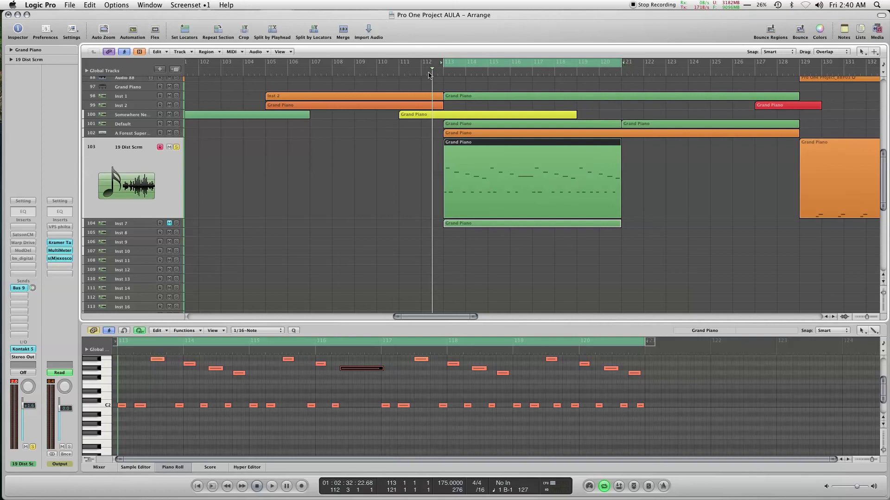
{"action": "left_click_drag", "start_coordinate": [442, 75], "coordinate": [446, 75]}
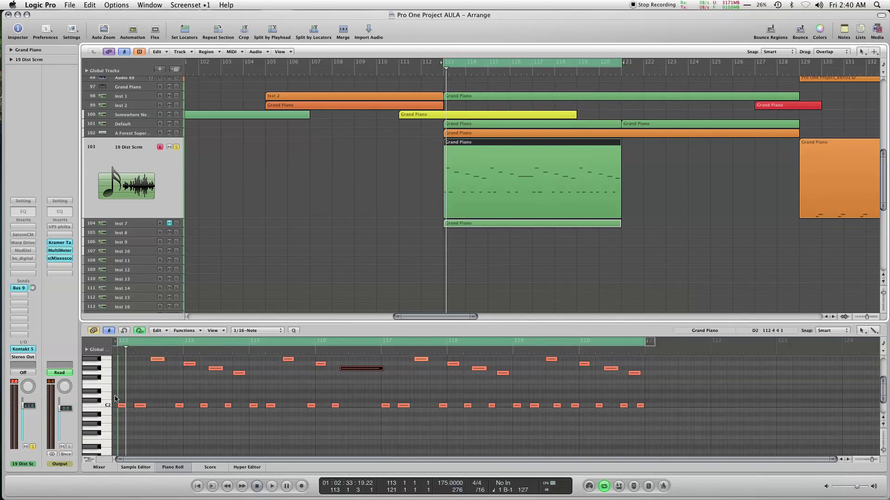
{"action": "left_click", "coordinate": [131, 226]}
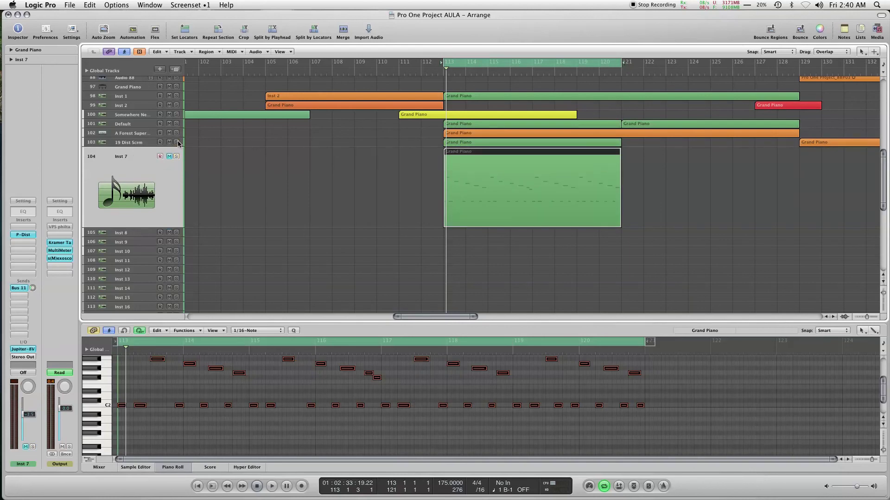
{"action": "left_click", "coordinate": [176, 157]}
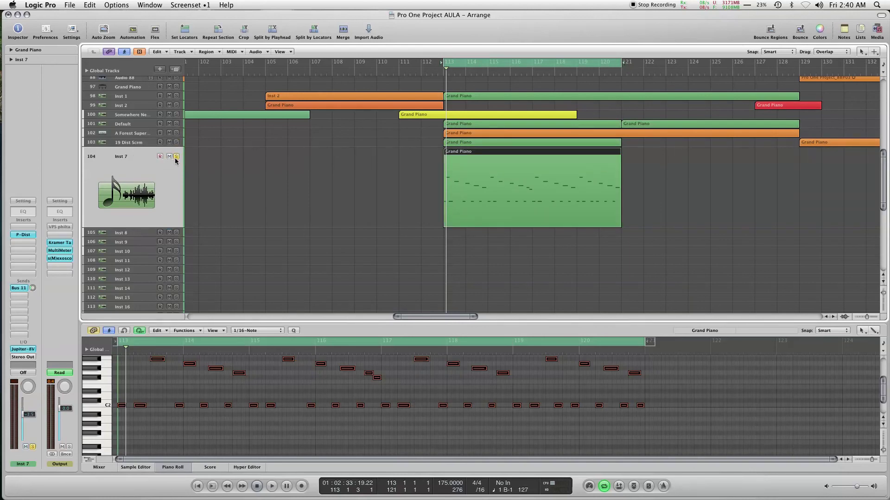
{"action": "key", "text": "space"}
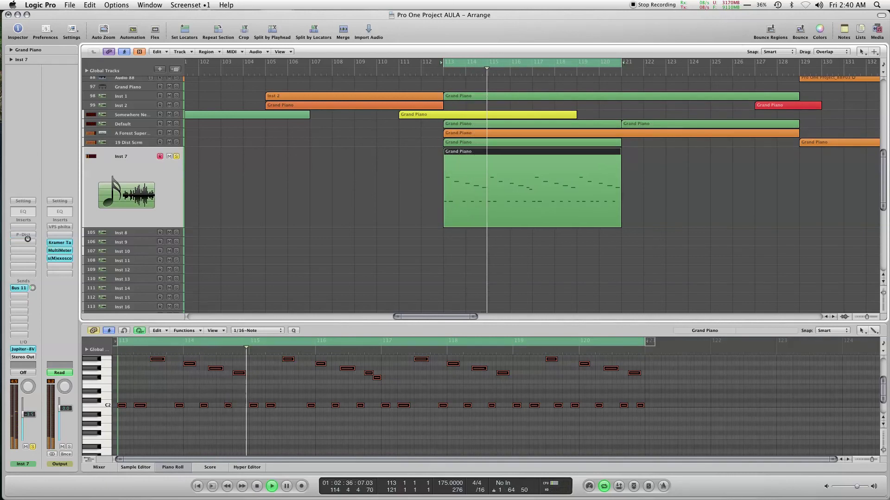
Step: Open Inst 7's Jupiter-8V and audition its presets from R&J Dark8s through R&J HouzBass during playback, then stop
{"action": "left_click", "coordinate": [22, 349]}
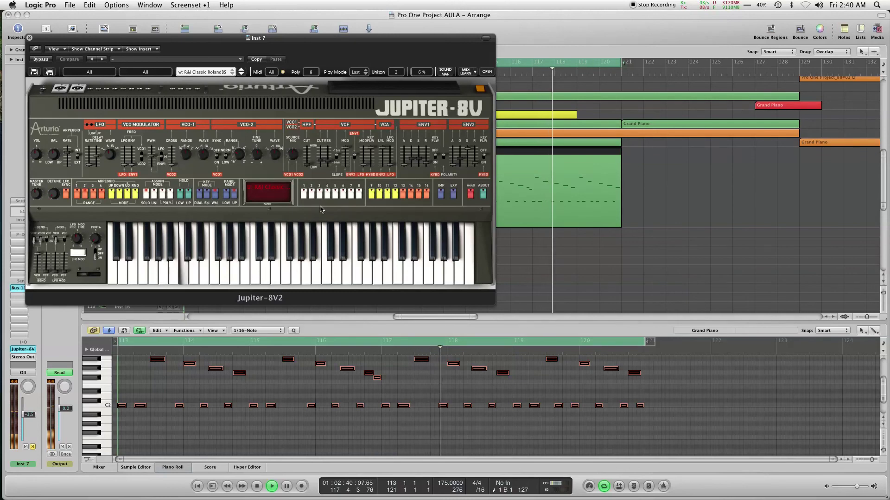
{"action": "left_click", "coordinate": [241, 74]}
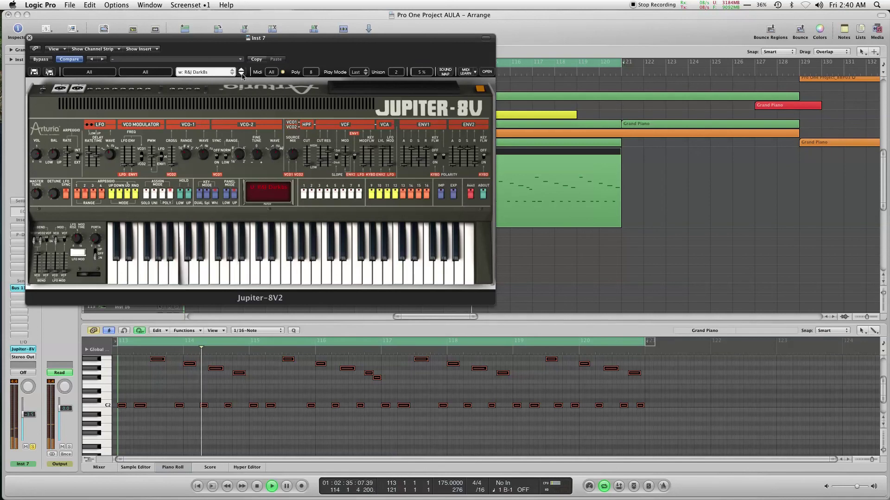
{"action": "left_click", "coordinate": [241, 75]}
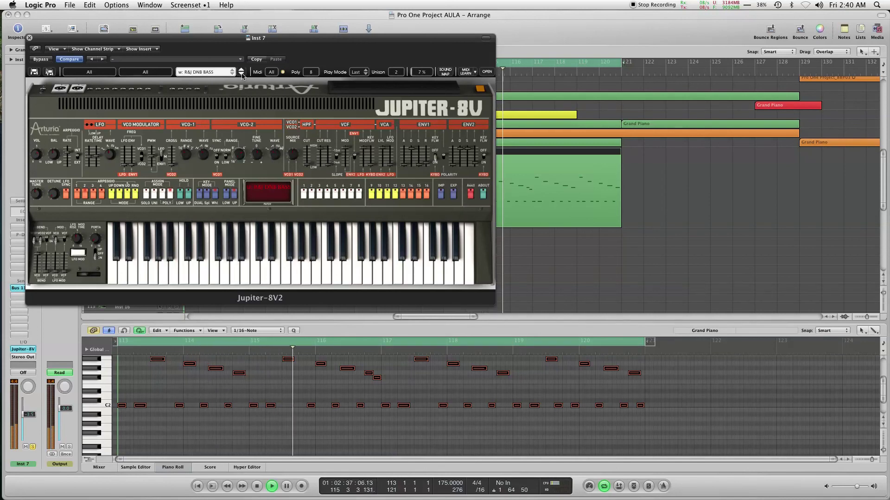
{"action": "left_click", "coordinate": [241, 74]}
{"action": "left_click", "coordinate": [241, 74]}
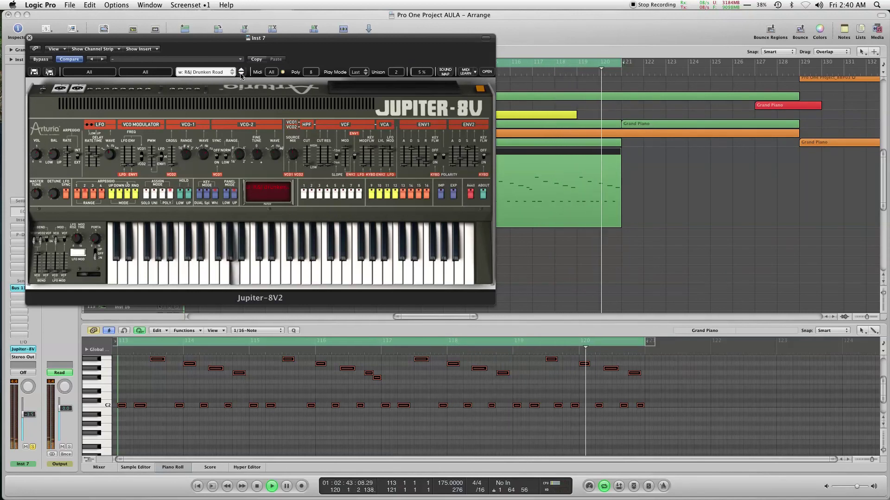
{"action": "left_click", "coordinate": [241, 75]}
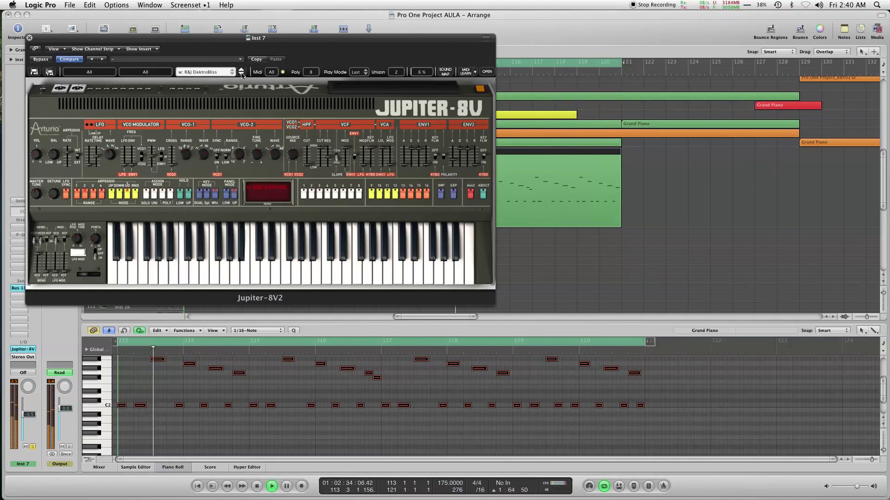
{"action": "left_click", "coordinate": [241, 74]}
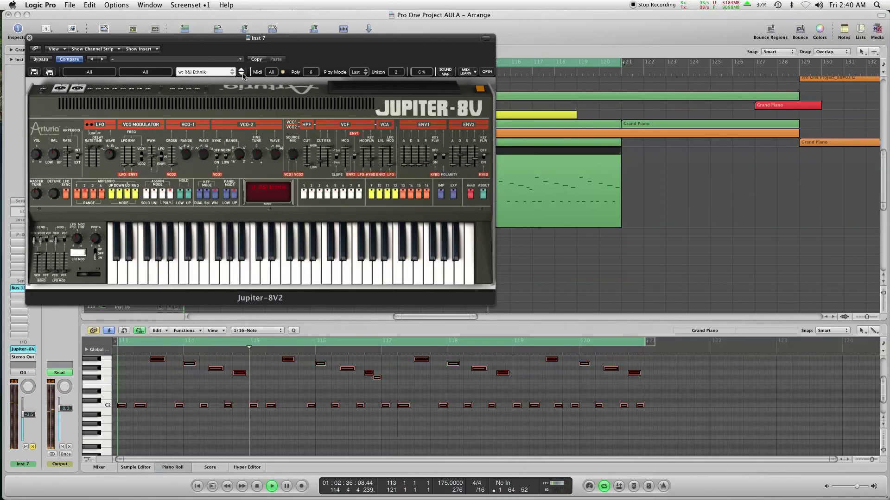
{"action": "left_click", "coordinate": [241, 75]}
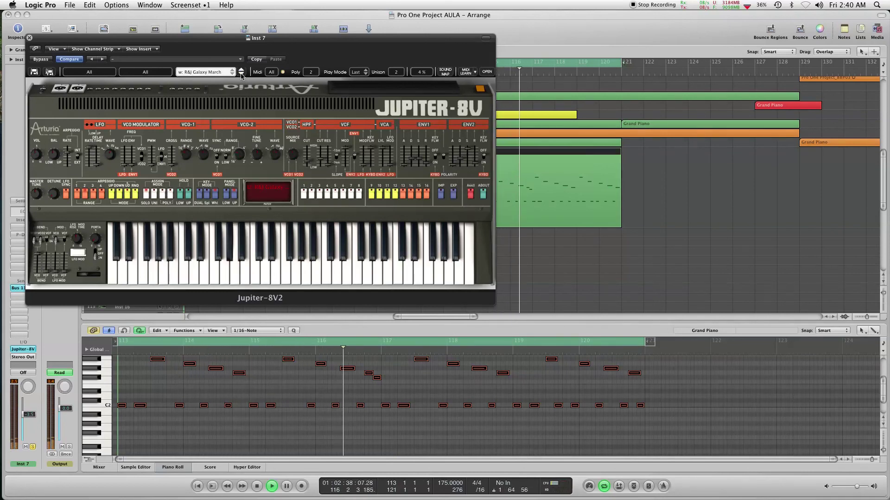
{"action": "left_click", "coordinate": [241, 75]}
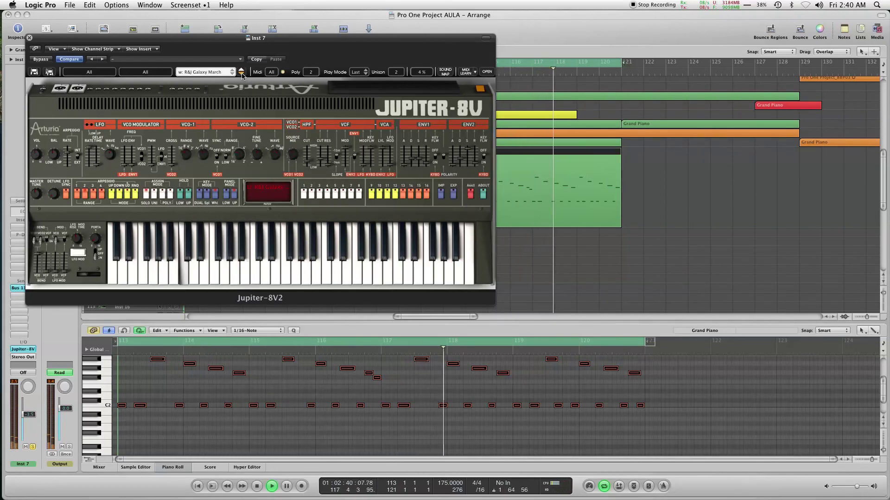
{"action": "left_click", "coordinate": [241, 74]}
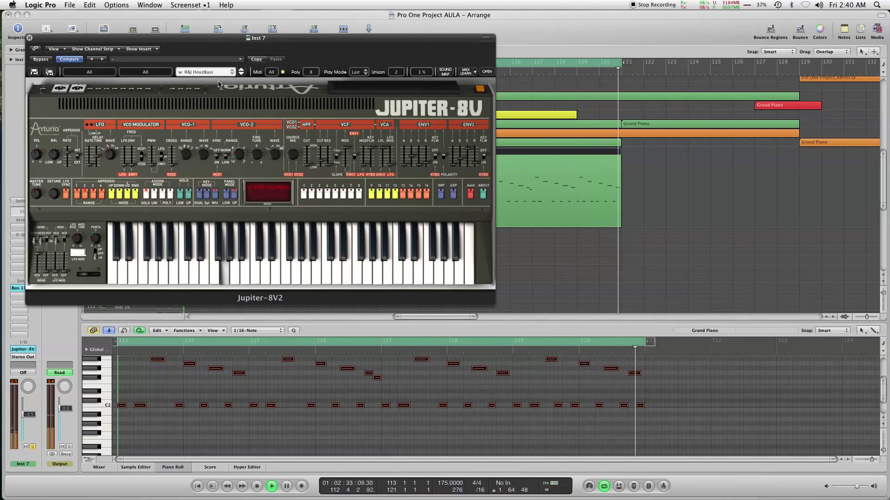
{"action": "key", "text": "space"}
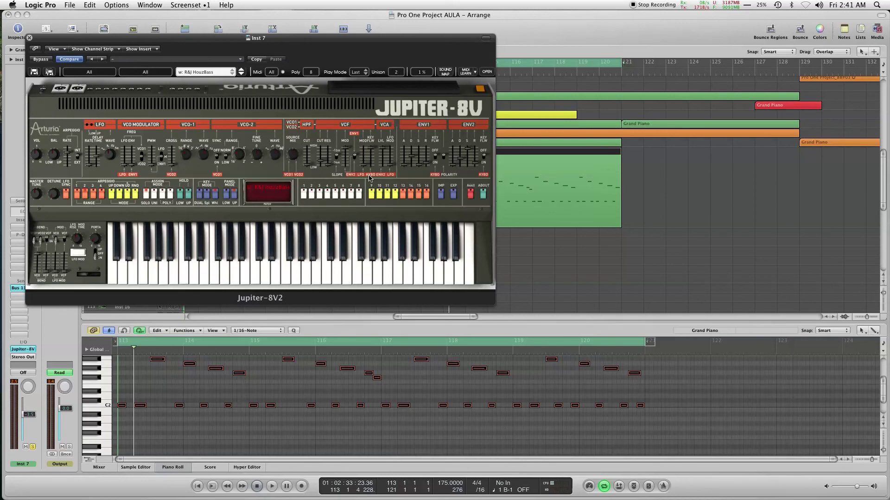
Step: Open the Jupiter-8V's Sound Map beside the synth, load the RJ_Vibrato String preset, and play a note on the virtual keyboard
{"action": "left_click", "coordinate": [445, 71]}
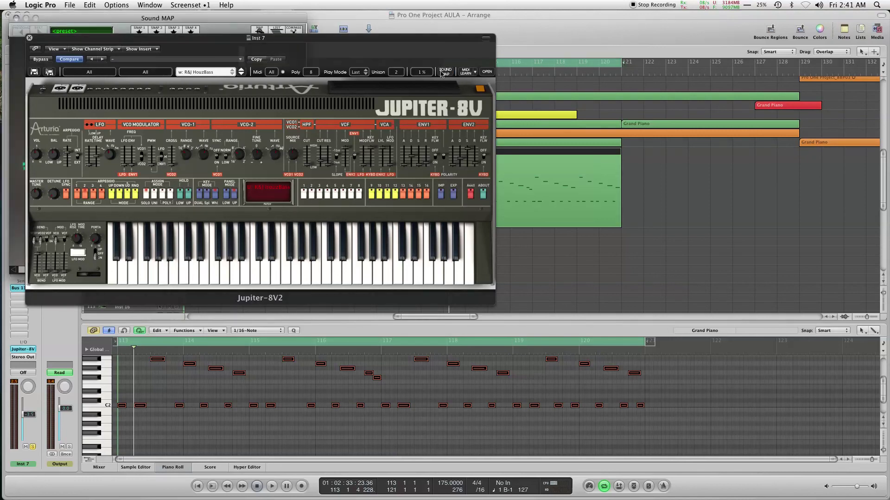
{"action": "left_click_drag", "start_coordinate": [61, 39], "coordinate": [520, 113]}
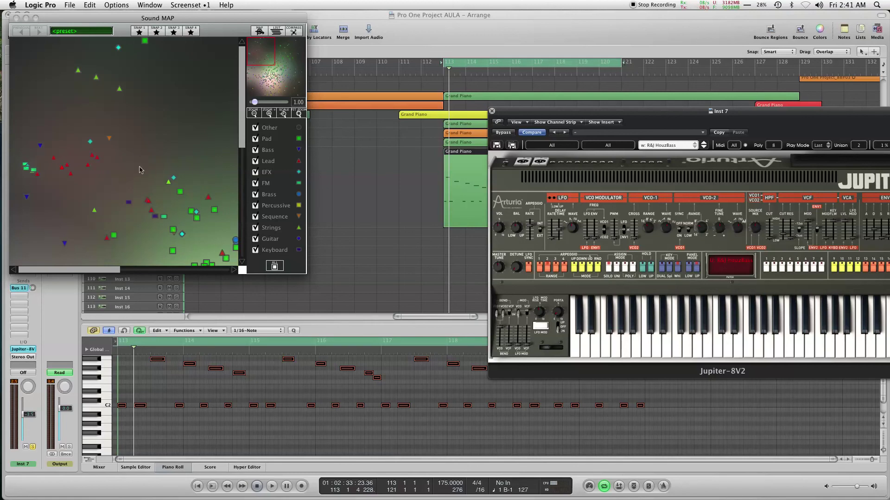
{"action": "left_click", "coordinate": [96, 211]}
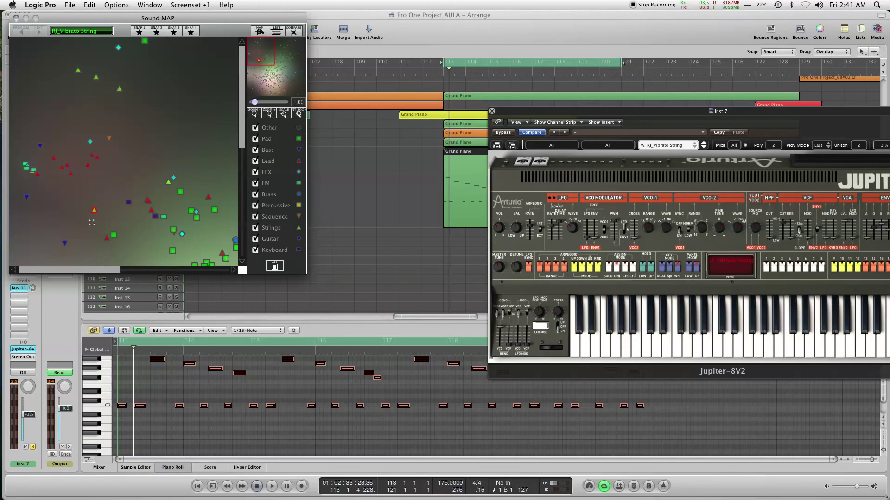
{"action": "left_click", "coordinate": [768, 350]}
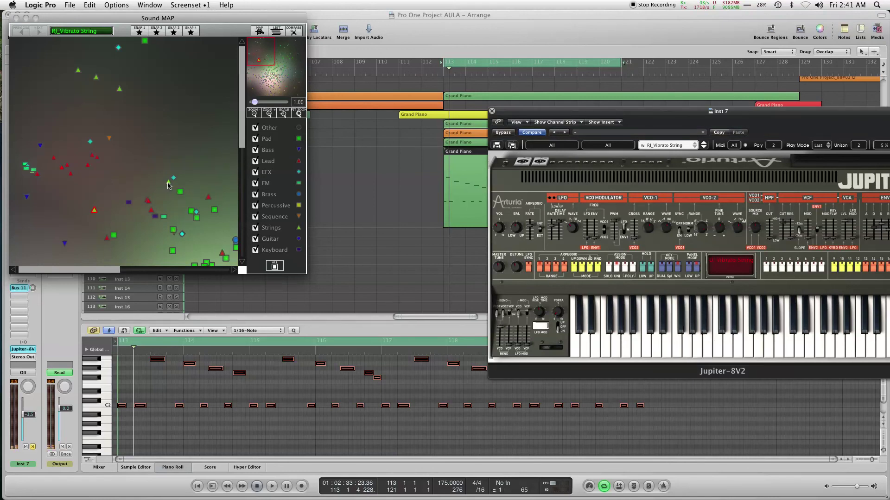
Step: Load TCS JX-8P Strings 1 from the Sound Map, audition several notes on the virtual keyboard, and close the map
{"action": "left_click", "coordinate": [168, 184]}
{"action": "left_click", "coordinate": [764, 335]}
{"action": "left_click", "coordinate": [699, 339]}
{"action": "left_click", "coordinate": [669, 338]}
{"action": "left_click", "coordinate": [635, 339]}
{"action": "left_click", "coordinate": [730, 341]}
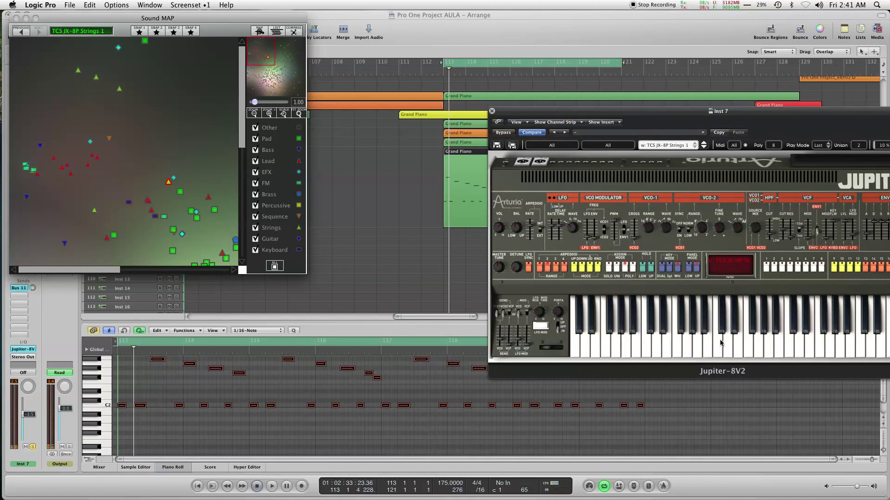
{"action": "left_click", "coordinate": [16, 18]}
{"action": "left_click_drag", "start_coordinate": [650, 113], "coordinate": [316, 129]}
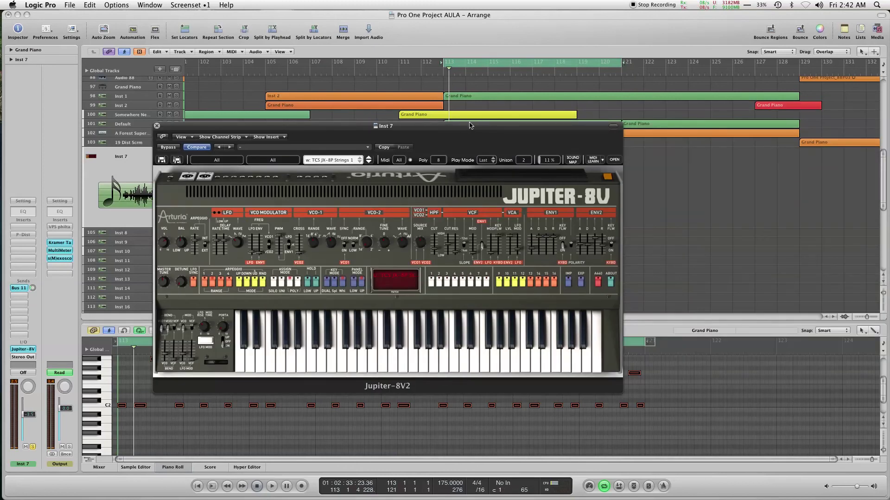
{"action": "left_click", "coordinate": [471, 359]}
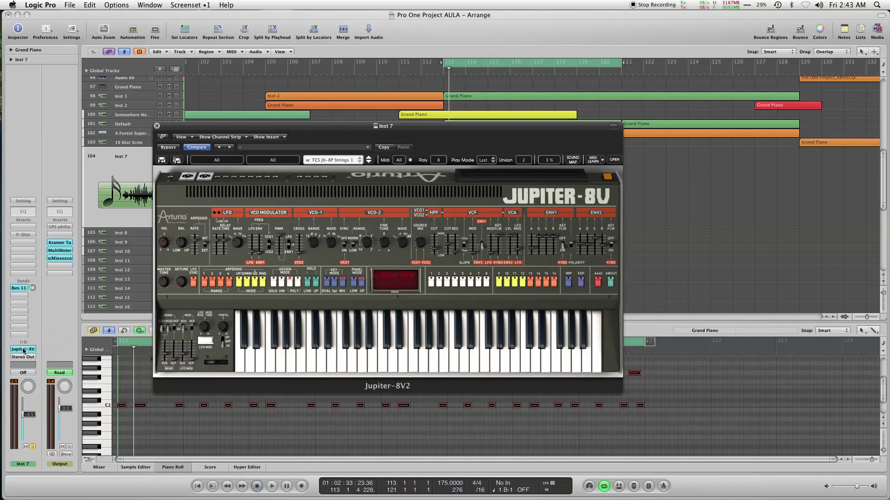
Step: Play the Inst 7 part with the strings preset, glance at its Phase Distortion insert, close that insert, and stop playback
{"action": "key", "text": "space"}
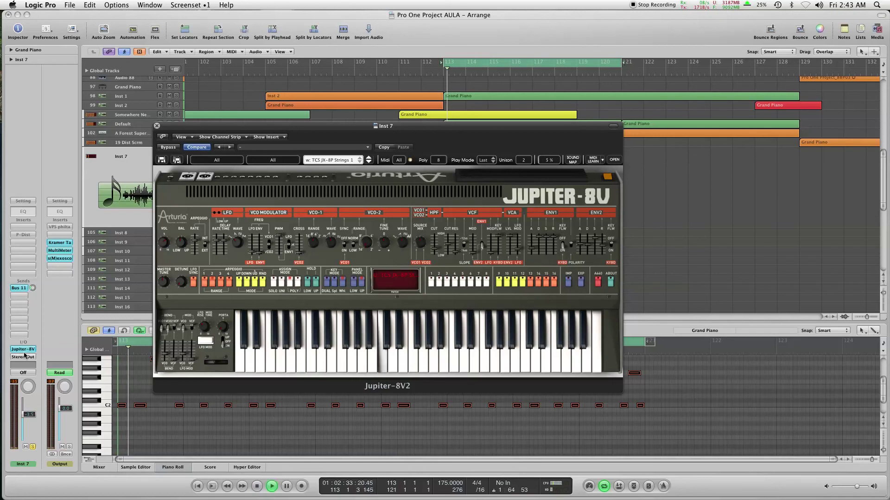
{"action": "left_click", "coordinate": [22, 234]}
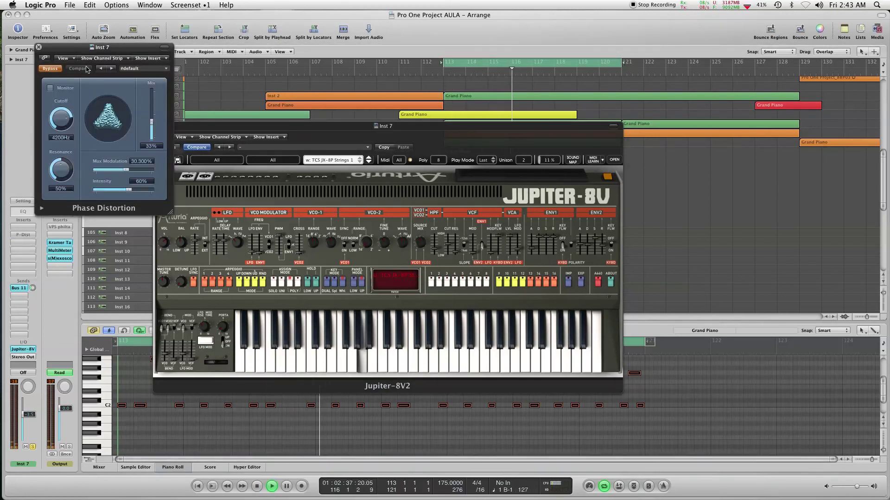
{"action": "key", "text": "super+w"}
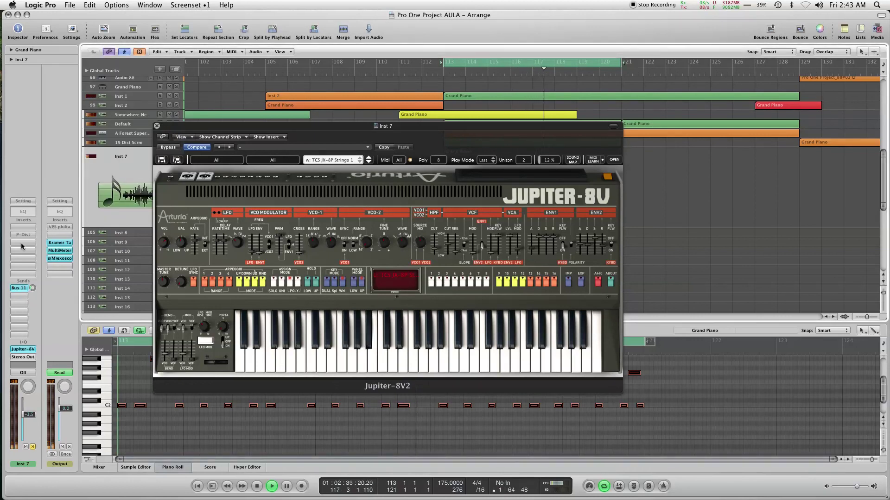
{"action": "key", "text": "space"}
Step: Replace Inst 7's Jupiter-8V with the stereo Arturia ARP2600 V2 and start playback
{"action": "left_click", "coordinate": [24, 350]}
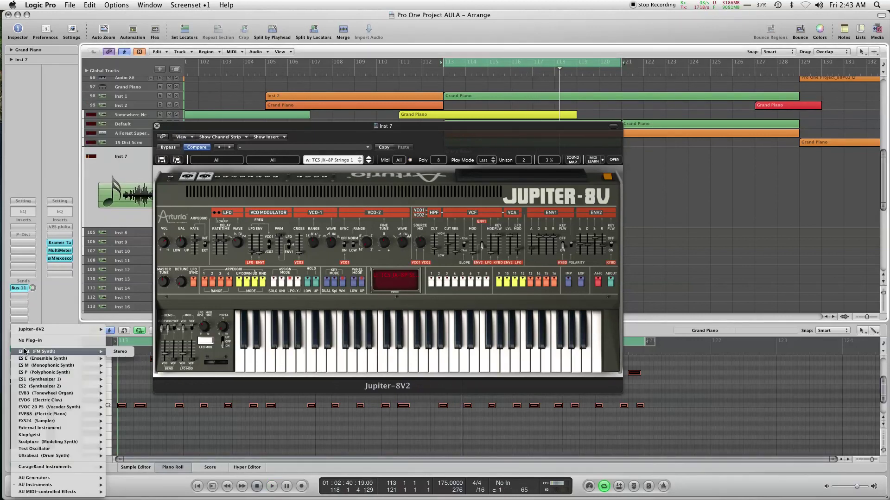
{"action": "mouse_move", "coordinate": [64, 486]}
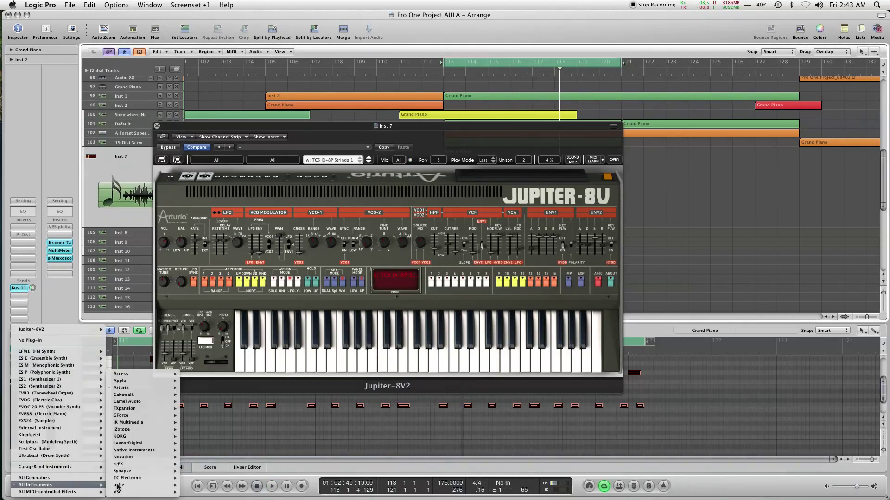
{"action": "mouse_move", "coordinate": [159, 388]}
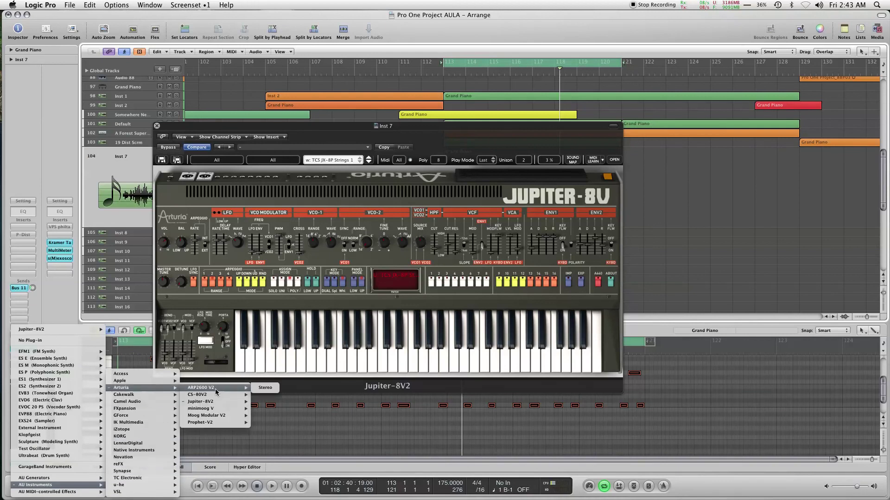
{"action": "left_click", "coordinate": [264, 395]}
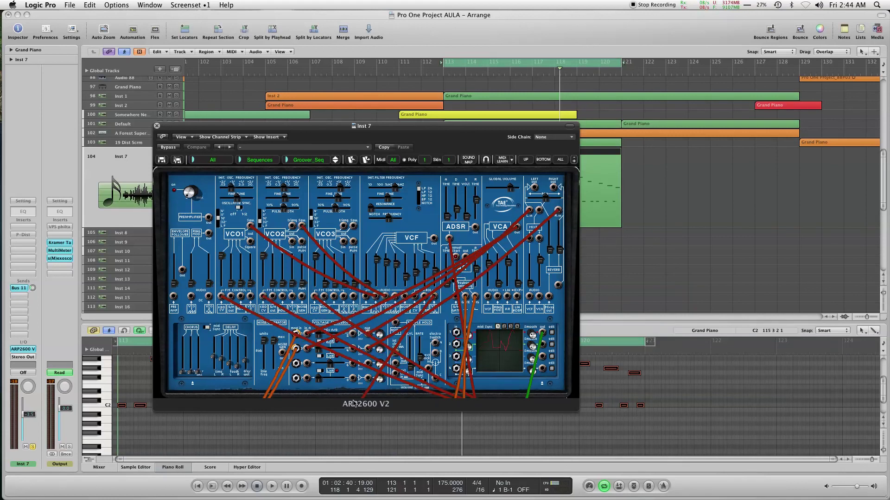
{"action": "key", "text": "space"}
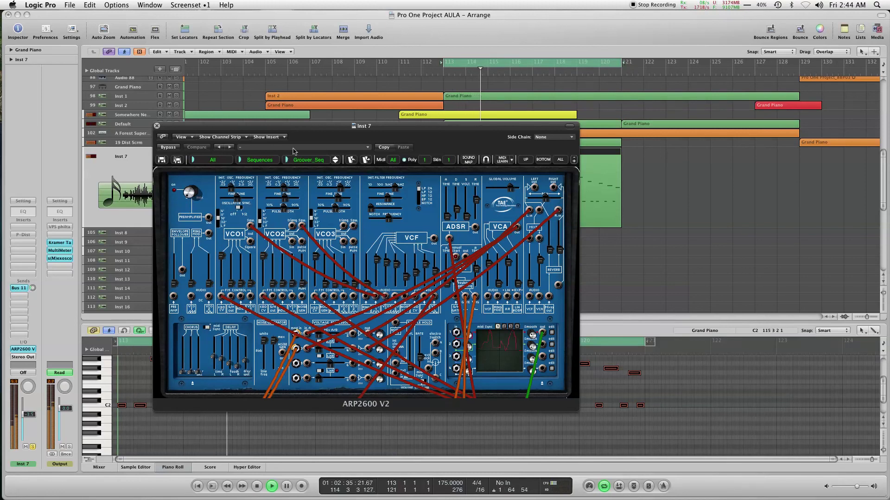
Step: Solo Audio 1 to hear the breakbeat together with the ARP2600 part, then unsolo it and stop playback
{"action": "scroll", "coordinate": [184, 87], "scroll_direction": "up", "scroll_amount": 15}
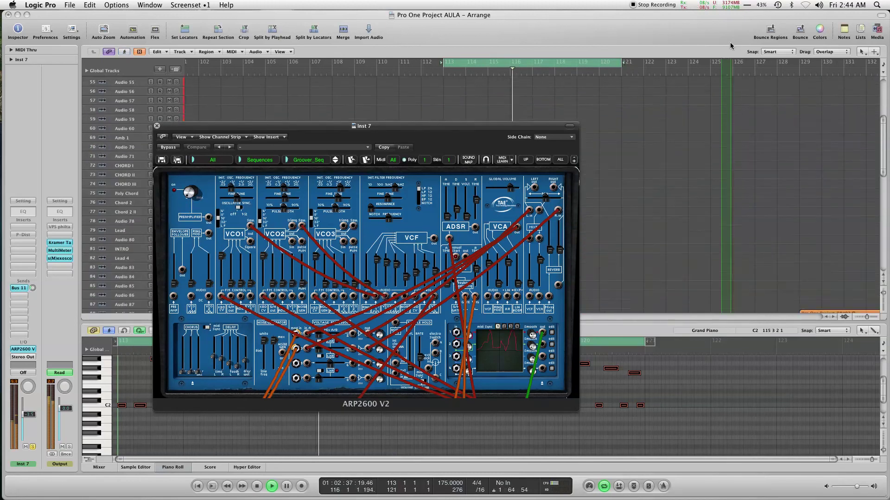
{"action": "left_click", "coordinate": [176, 80]}
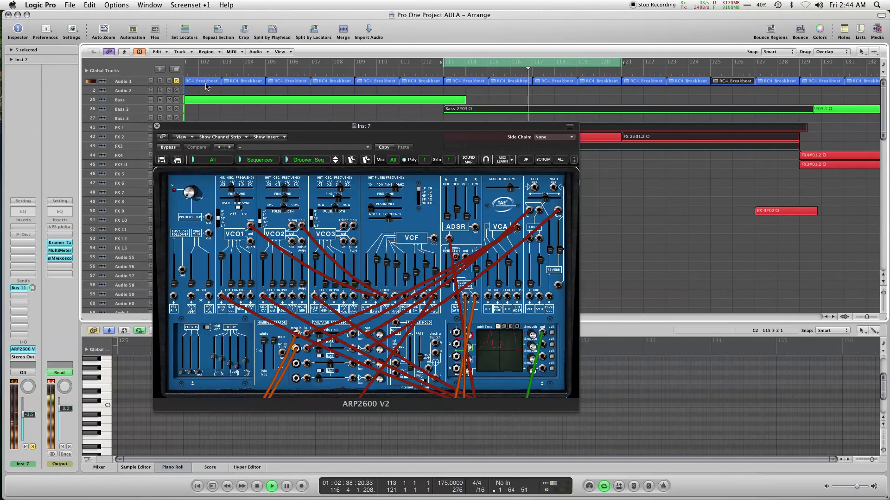
{"action": "key", "text": "space"}
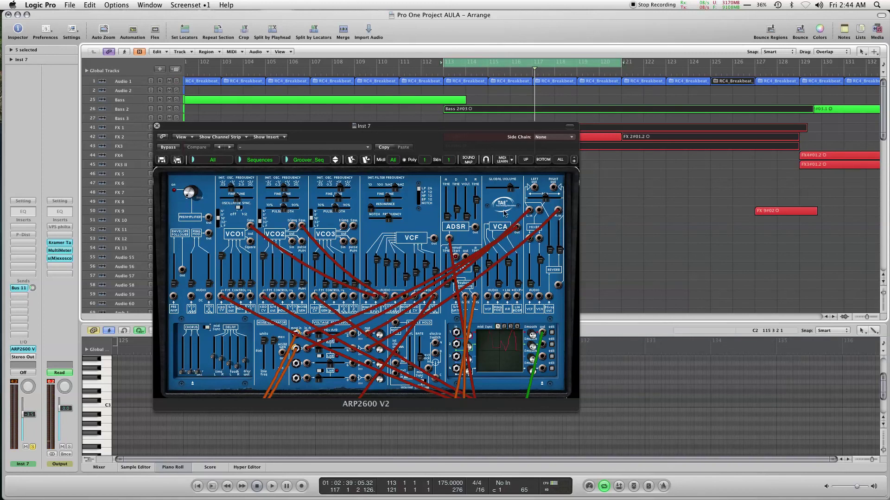
Step: Patch a cable between the ARP2600's ADSR output and the first input jack of its VCA section
{"action": "left_click_drag", "start_coordinate": [474, 227], "coordinate": [354, 227]}
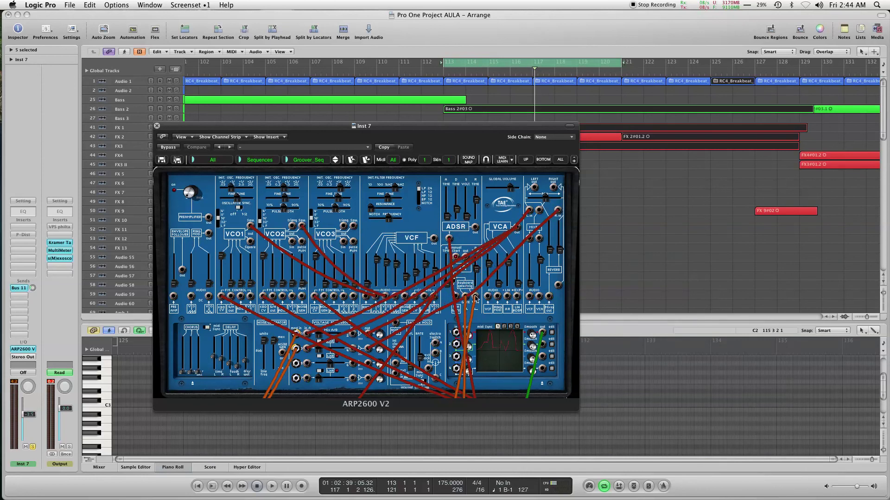
{"action": "left_click_drag", "start_coordinate": [488, 295], "coordinate": [475, 228]}
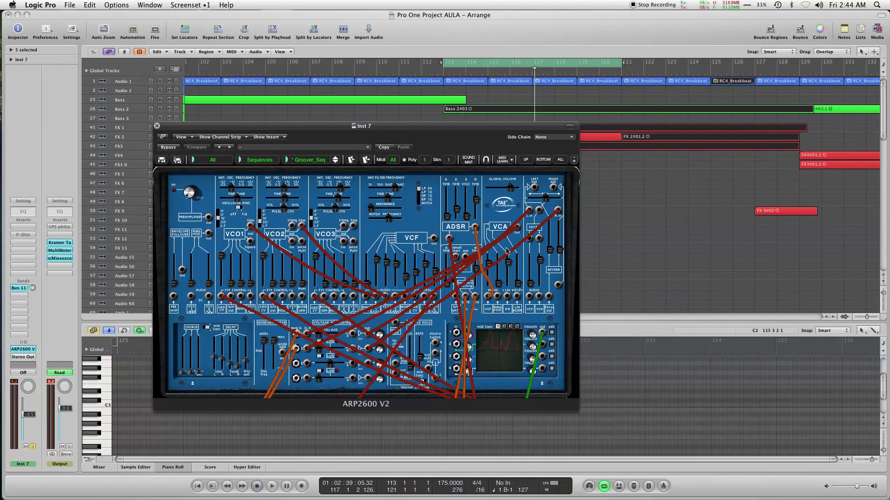
Step: Examine the ARP2600's sequencer and keyboard section, its full view and its upper patch panel, then close the synth window
{"action": "left_click", "coordinate": [543, 160]}
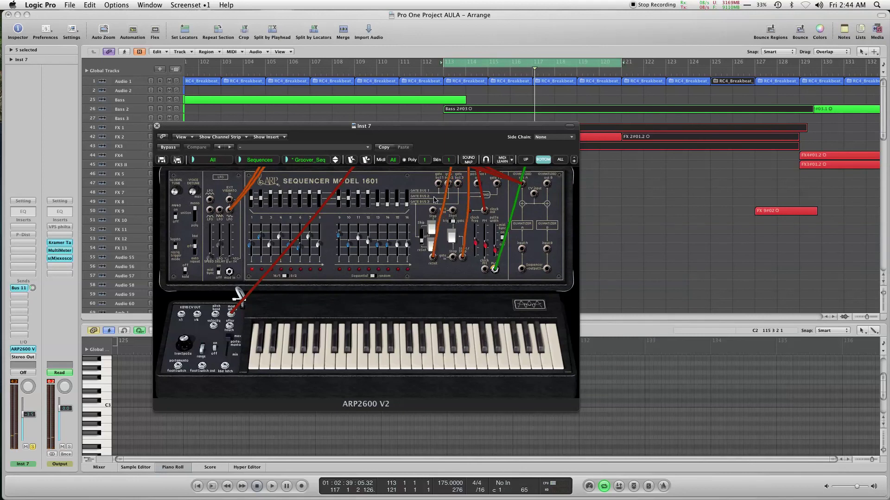
{"action": "left_click", "coordinate": [525, 160]}
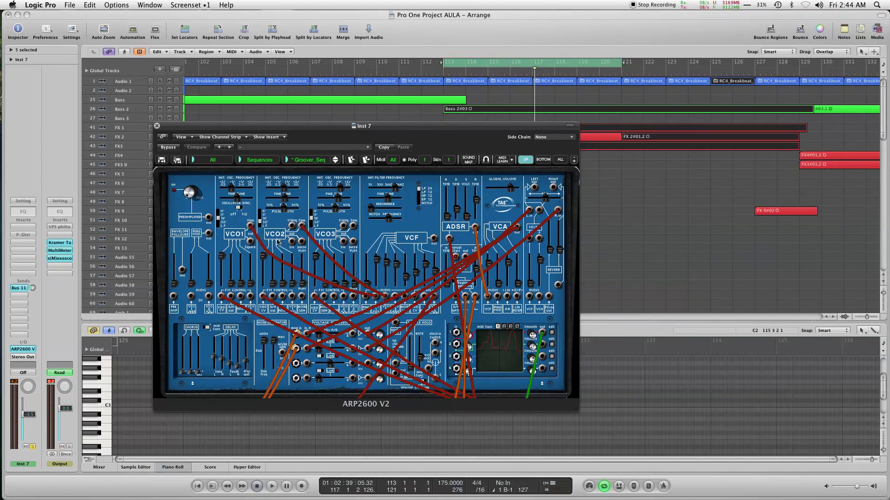
{"action": "left_click_drag", "start_coordinate": [414, 134], "coordinate": [508, 31]}
{"action": "left_click", "coordinate": [657, 57]}
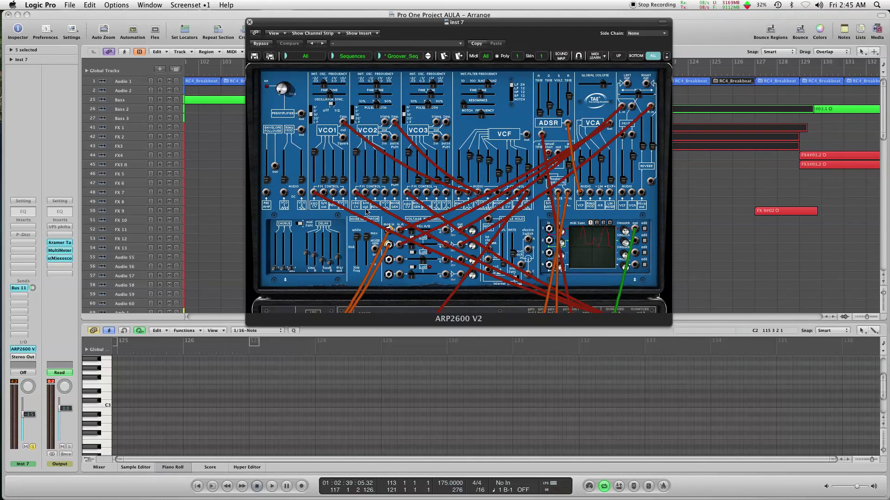
{"action": "left_click", "coordinate": [618, 56]}
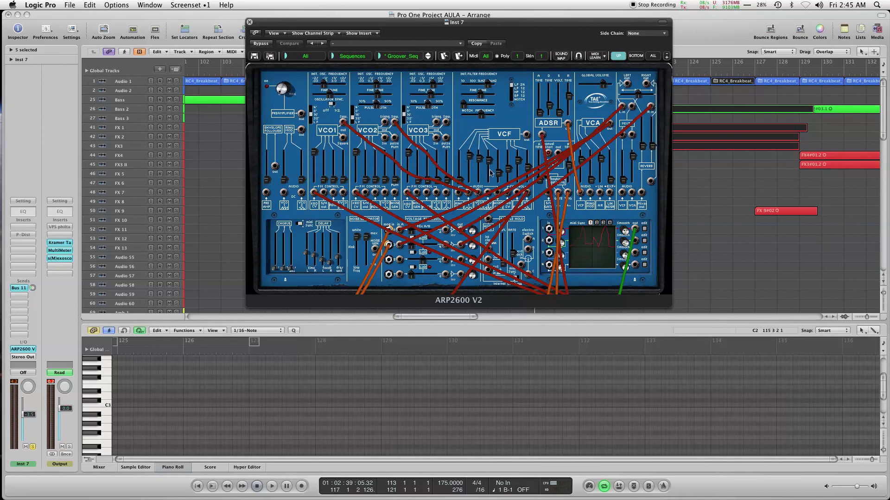
{"action": "left_click", "coordinate": [249, 22]}
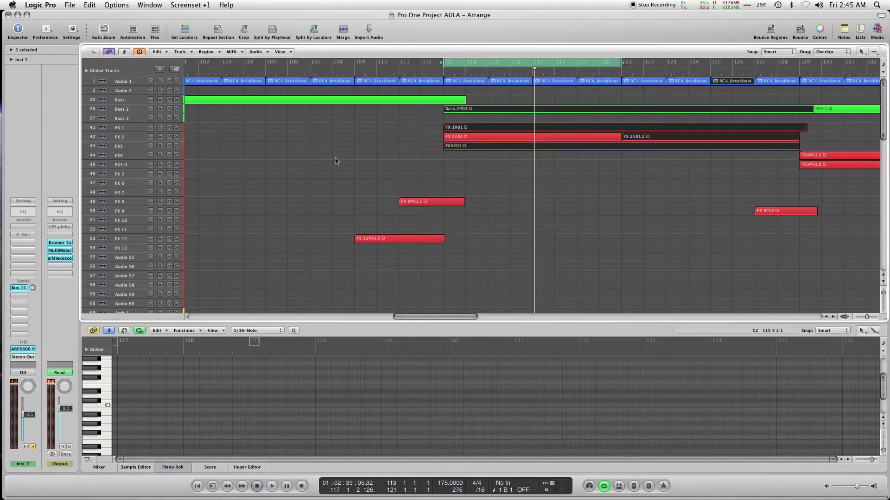
Step: Place the playhead just before bar 113 and reopen Inst 7's ARP2600 V2, moving its window lower
{"action": "left_click", "coordinate": [336, 161]}
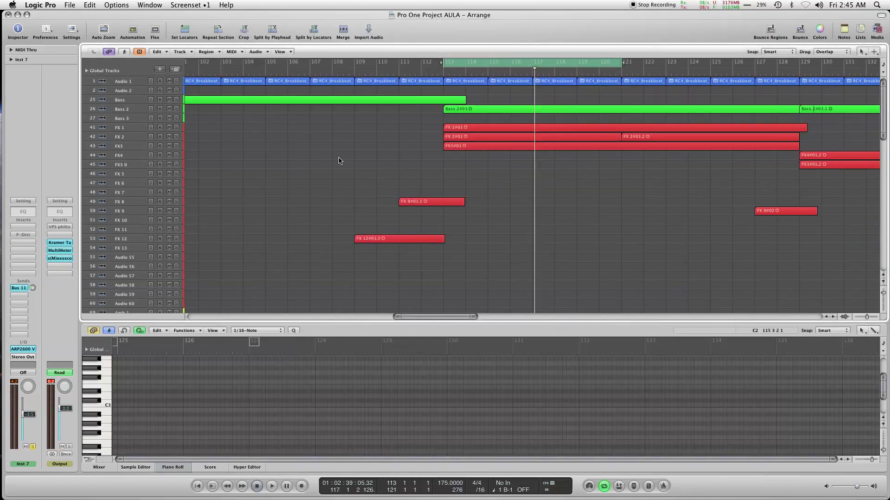
{"action": "left_click", "coordinate": [437, 72]}
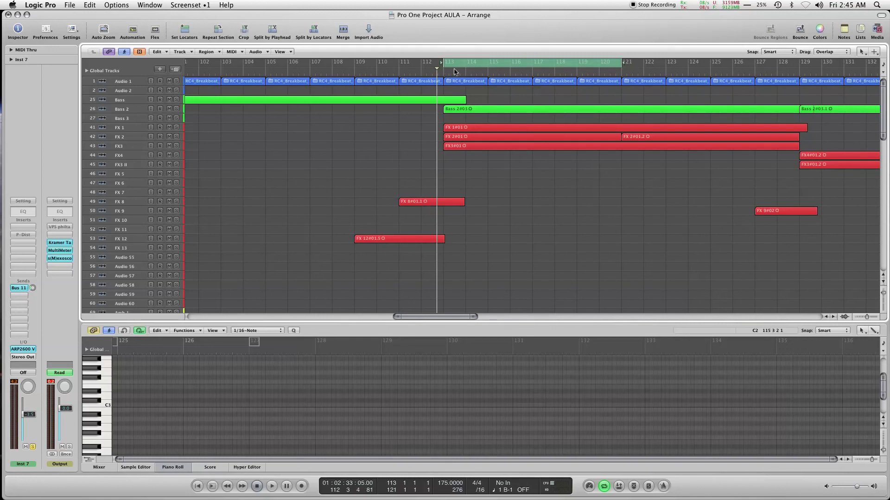
{"action": "left_click", "coordinate": [23, 350]}
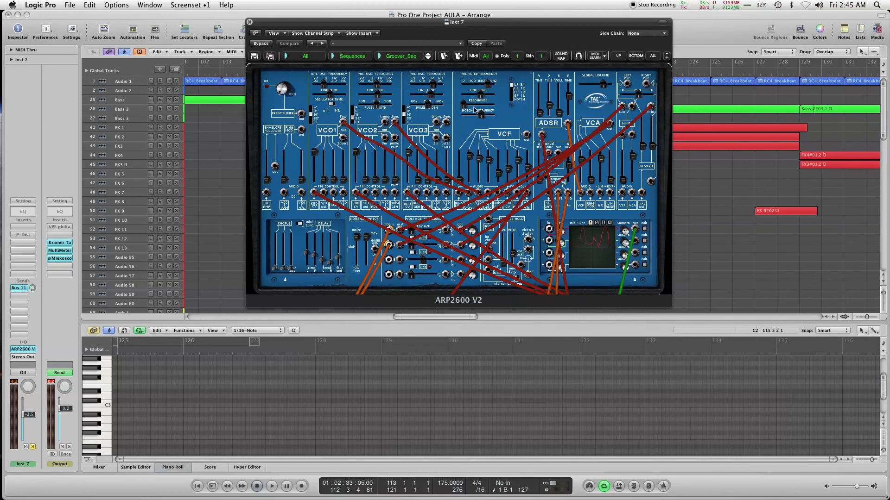
{"action": "left_click_drag", "start_coordinate": [519, 36], "coordinate": [541, 131]}
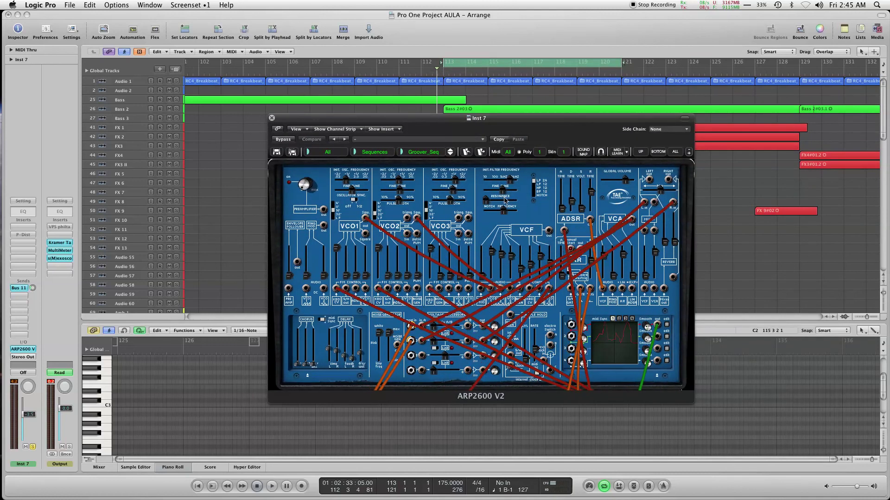
{"action": "mouse_move", "coordinate": [505, 200]}
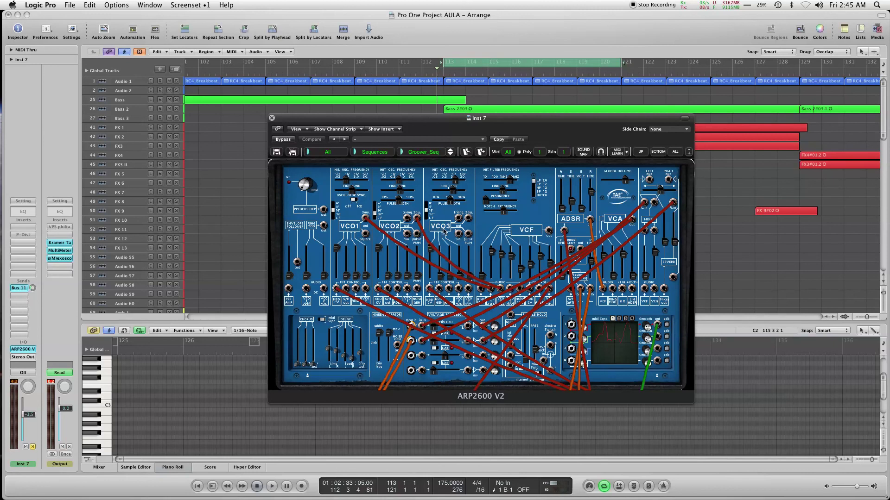
Step: Start playback and audition the ARP2600's Sequences presets OldScool_Ambien and Remember, followed by the anotherwobble preset from Leads
{"action": "left_click", "coordinate": [449, 155]}
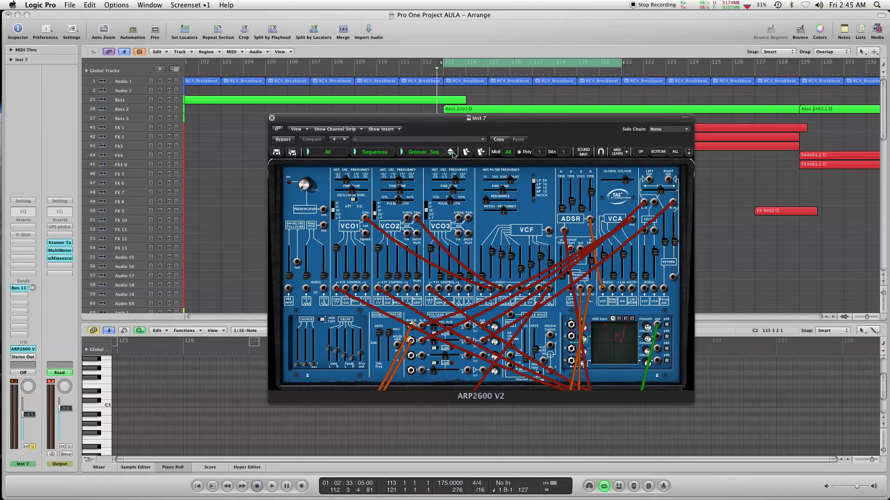
{"action": "key", "text": "space"}
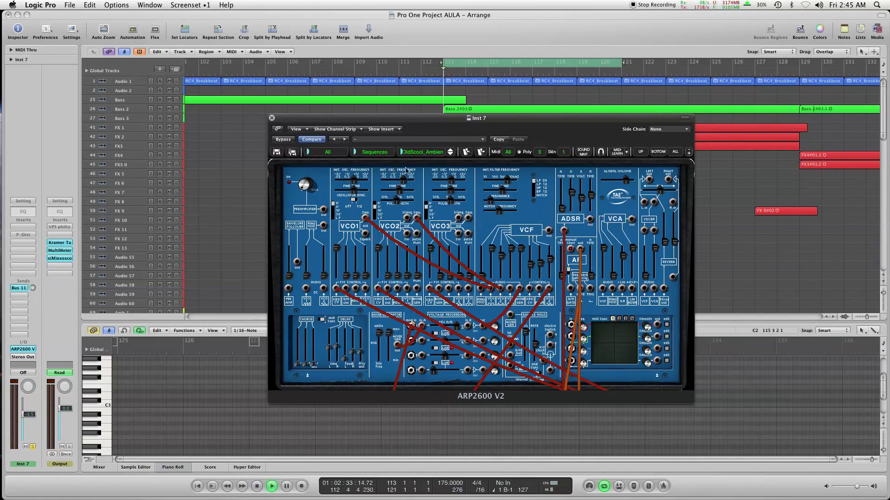
{"action": "left_click", "coordinate": [450, 155]}
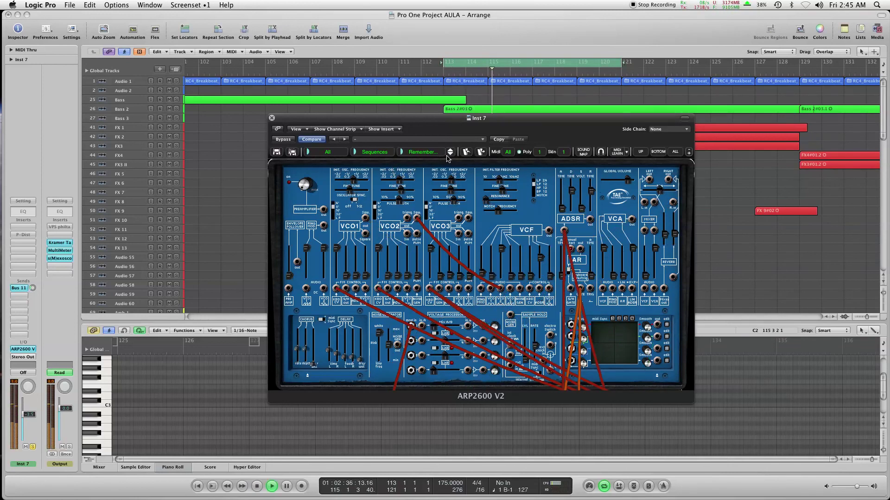
{"action": "left_click", "coordinate": [356, 153]}
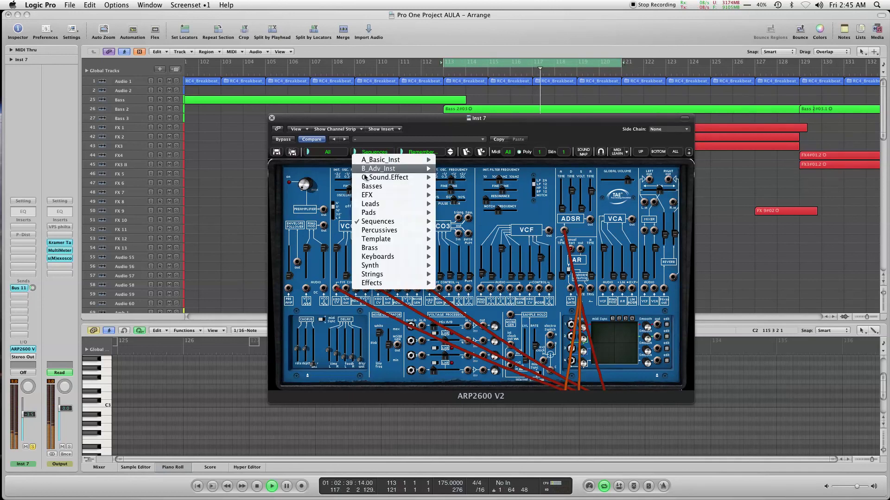
{"action": "left_click", "coordinate": [472, 206]}
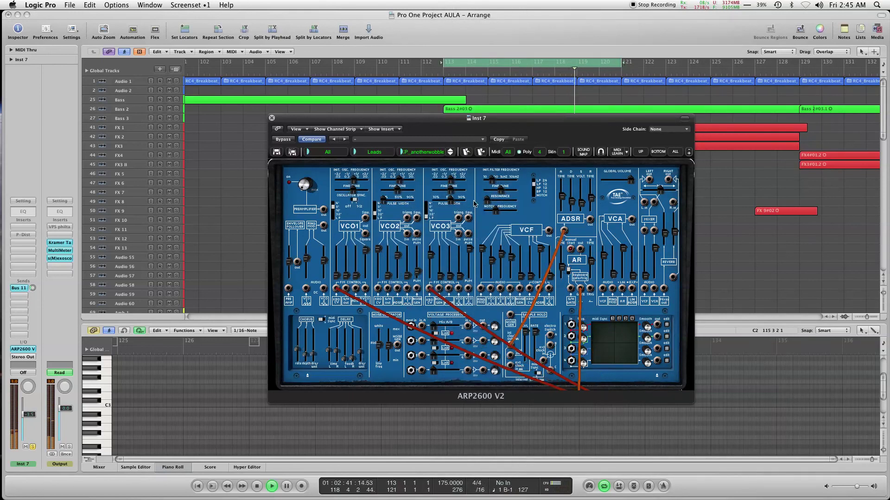
Step: Audition the ARP2600's Basses presets up to CE_Soft_Velo, then stop playback and close the synth window
{"action": "left_click", "coordinate": [355, 153]}
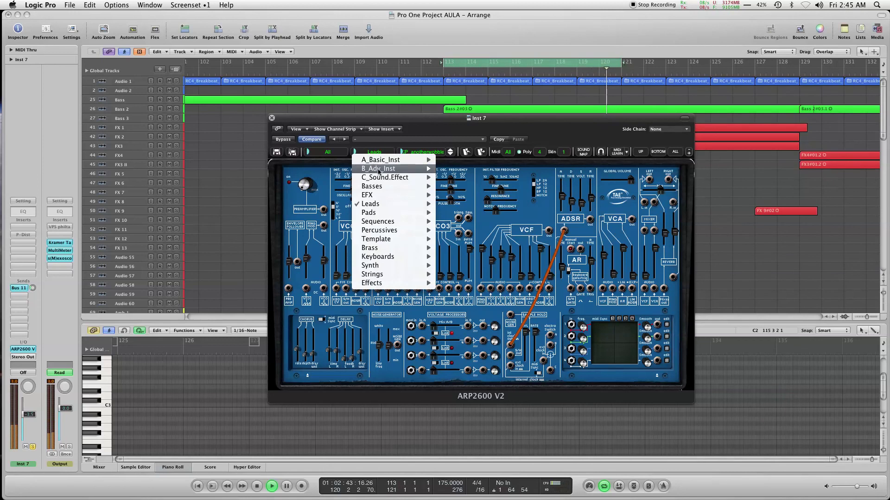
{"action": "mouse_move", "coordinate": [394, 185]}
{"action": "left_click", "coordinate": [484, 166]}
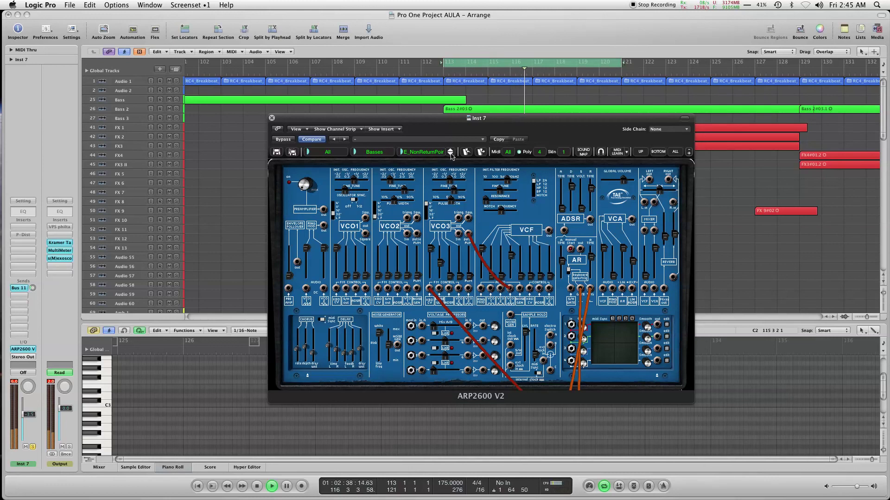
{"action": "left_click", "coordinate": [450, 156]}
{"action": "left_click", "coordinate": [450, 154]}
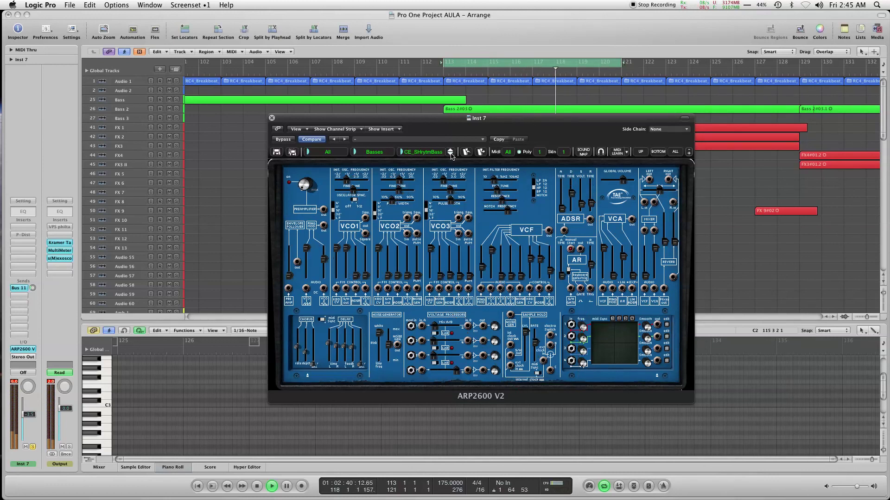
{"action": "left_click", "coordinate": [451, 155]}
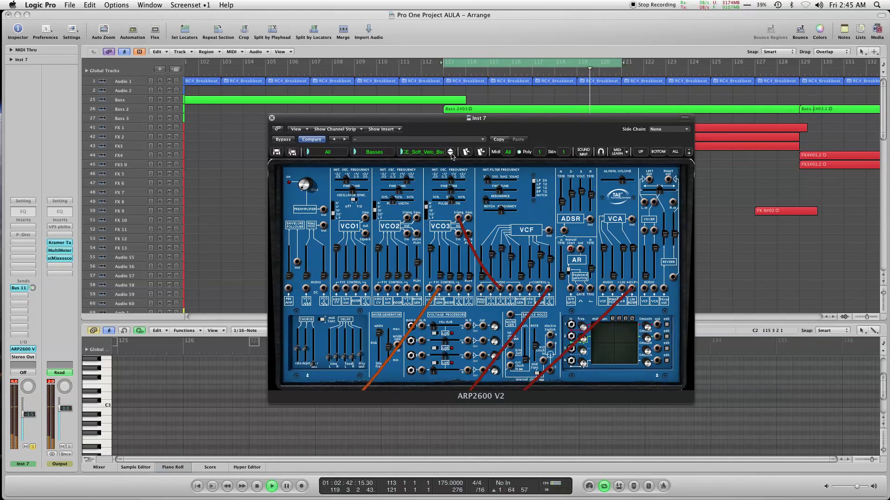
{"action": "key", "text": "space"}
{"action": "left_click", "coordinate": [198, 221]}
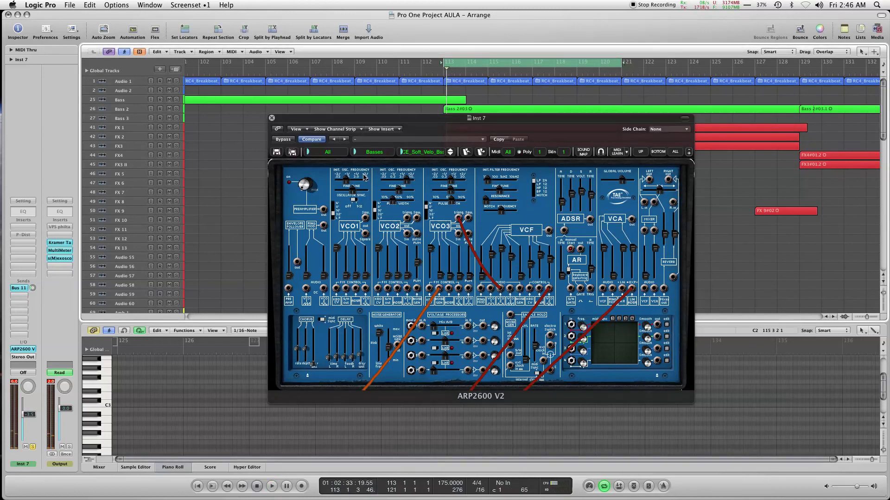
{"action": "mouse_move", "coordinate": [364, 176]}
{"action": "left_click", "coordinate": [272, 119]}
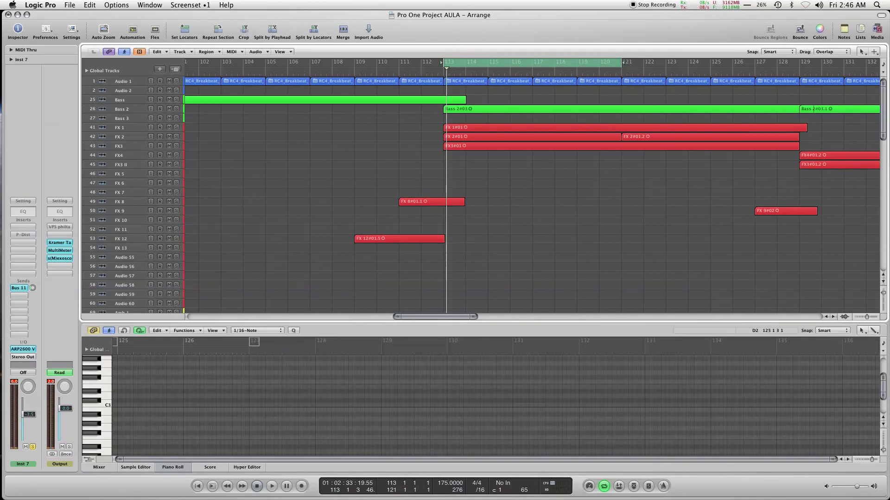
Step: Open Inst 1's Miroslav Philharmonik and load All Winds from the Brass Wind Sections into part 1
{"action": "key", "text": "Tab"}
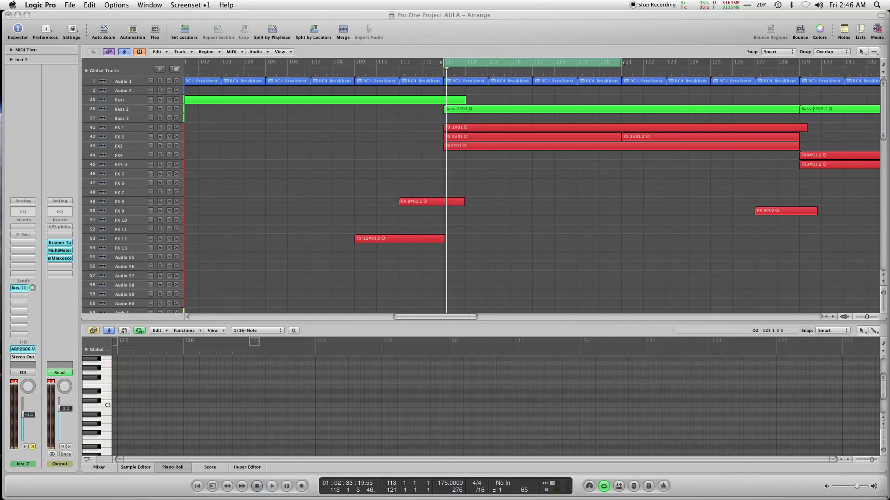
{"action": "key", "text": "v"}
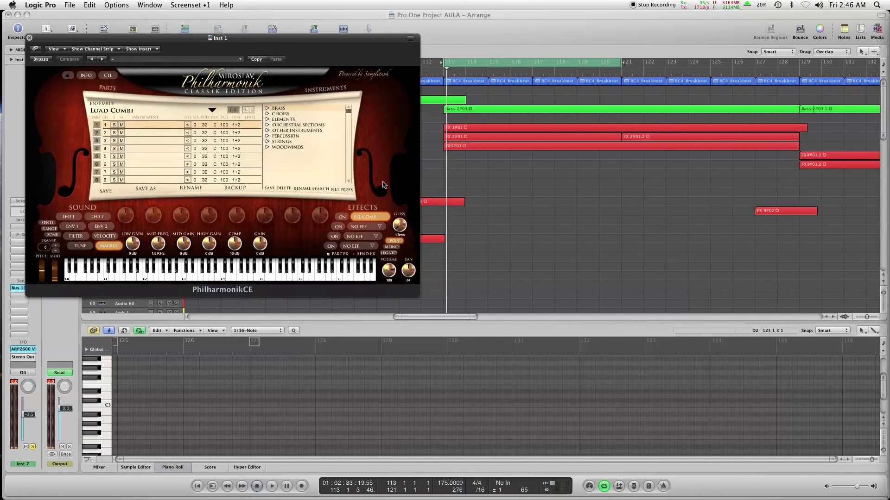
{"action": "left_click", "coordinate": [268, 125]}
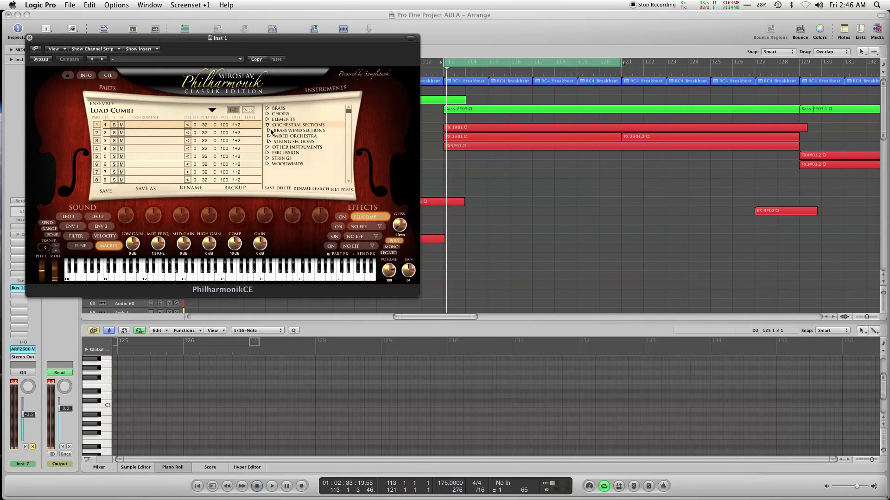
{"action": "left_click", "coordinate": [268, 131]}
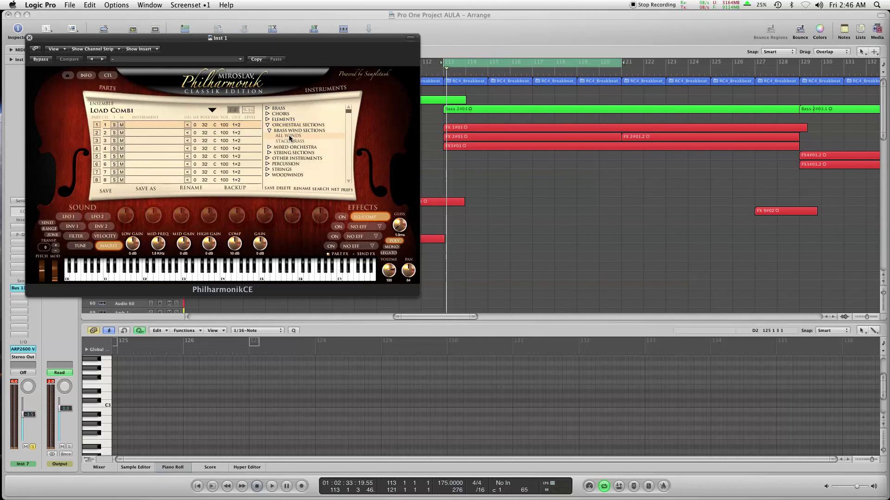
{"action": "double_click", "coordinate": [291, 135]}
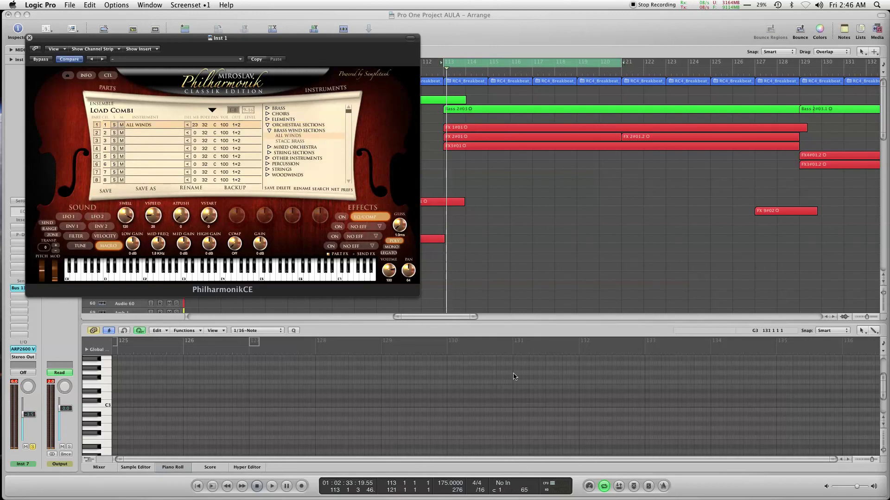
Step: Find the Grand Piano MIDI regions at bar 113 and play the section with the All Winds sound
{"action": "left_click_drag", "start_coordinate": [457, 315], "coordinate": [392, 315]}
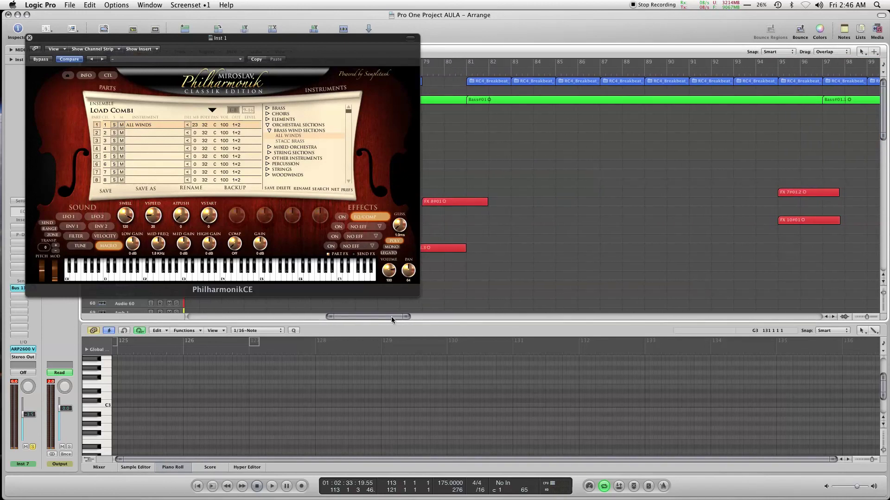
{"action": "left_click_drag", "start_coordinate": [391, 316], "coordinate": [433, 317]}
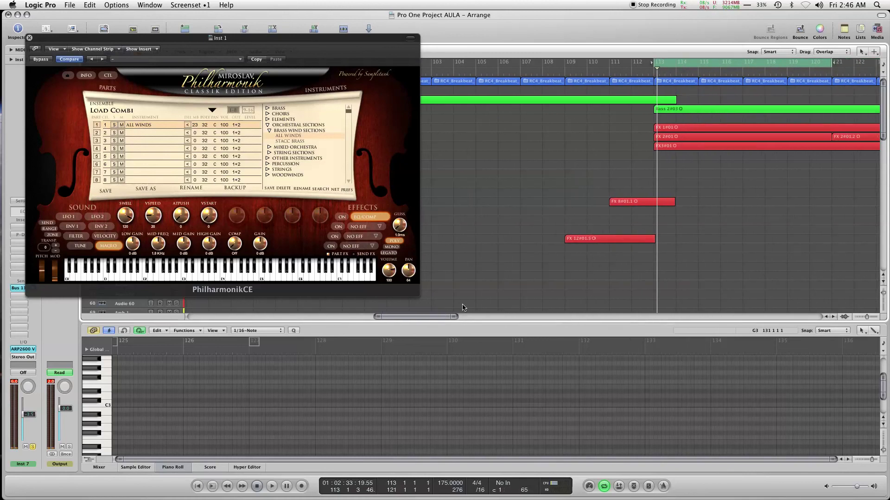
{"action": "left_click_drag", "start_coordinate": [883, 116], "coordinate": [886, 188]}
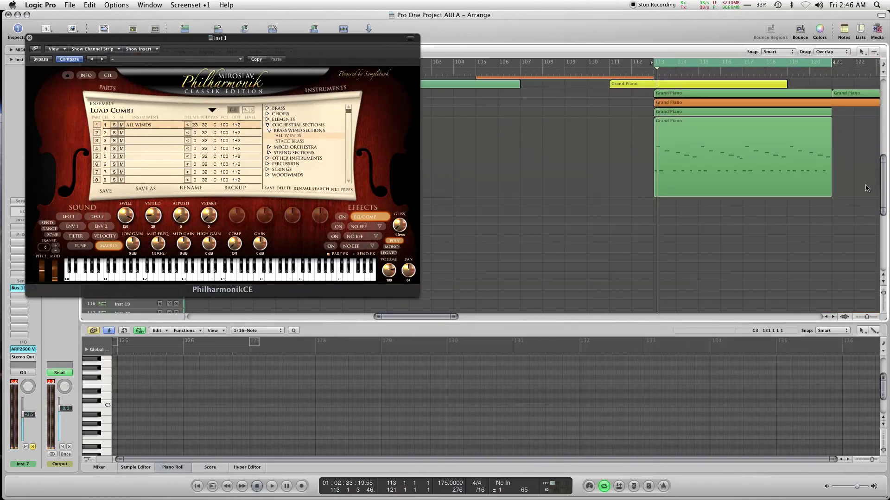
{"action": "key", "text": "space"}
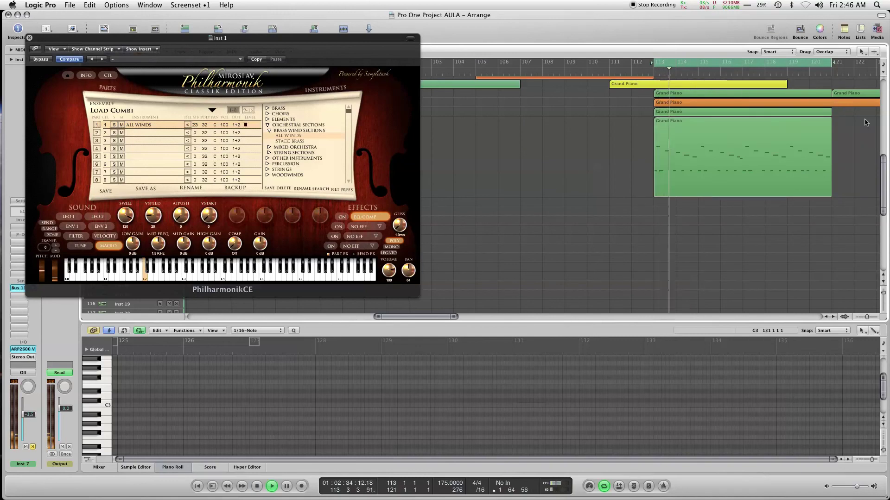
{"action": "scroll", "coordinate": [703, 88], "scroll_direction": "up", "scroll_amount": 2}
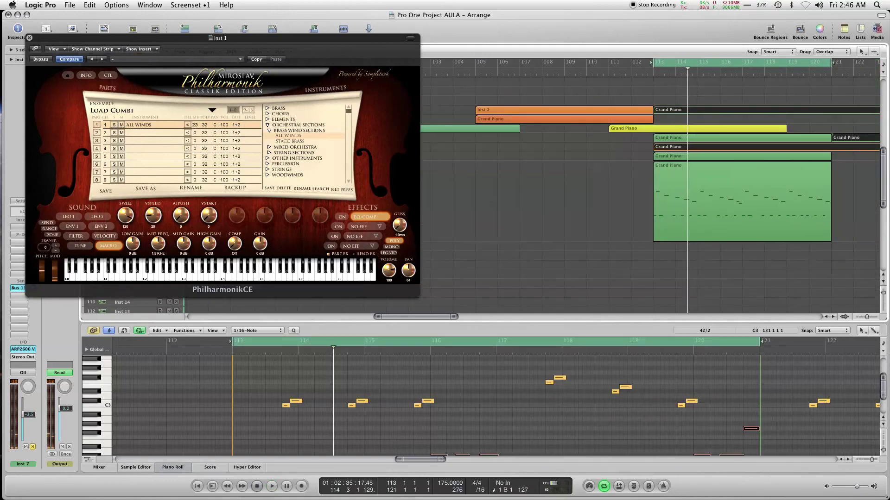
Step: Select the uppermost Grand Piano region at bar 113 and play it briefly through All Winds
{"action": "left_click", "coordinate": [695, 165]}
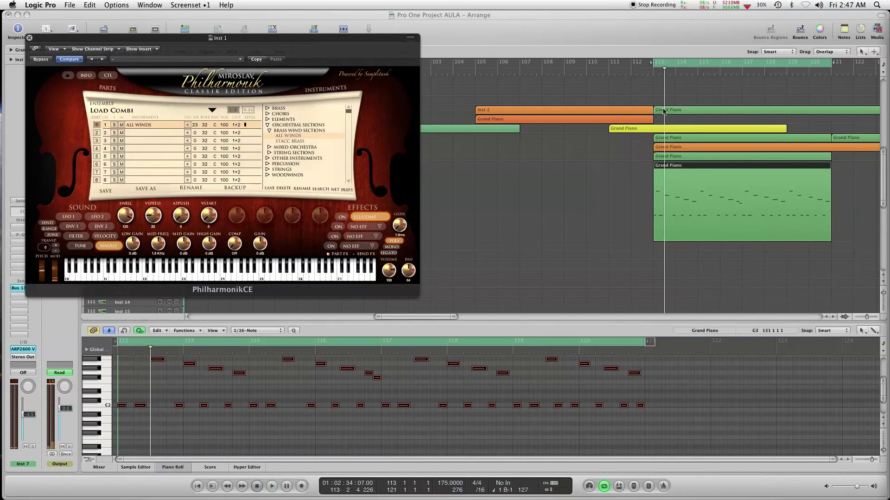
{"action": "left_click", "coordinate": [697, 111]}
{"action": "key", "text": "space"}
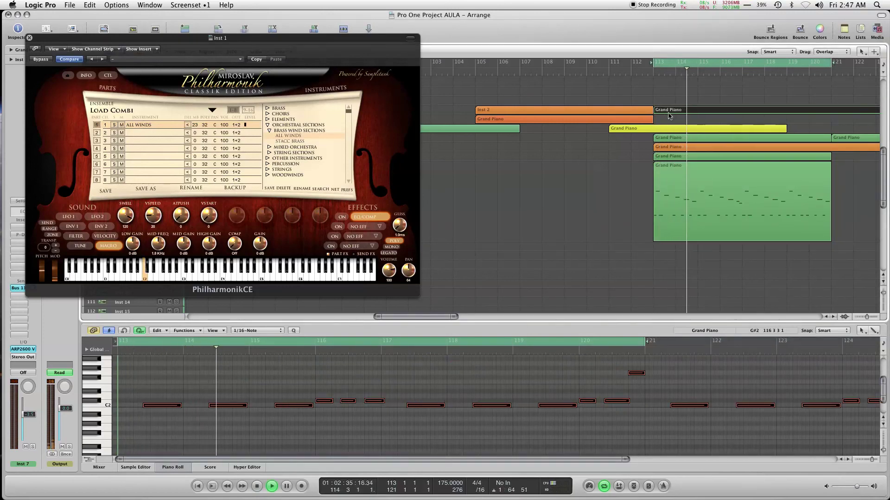
{"action": "key", "text": "space"}
Step: Move the uppermost Grand Piano region to the track above, place the Inst 2 region at bar 113 and start playback
{"action": "left_click", "coordinate": [540, 112]}
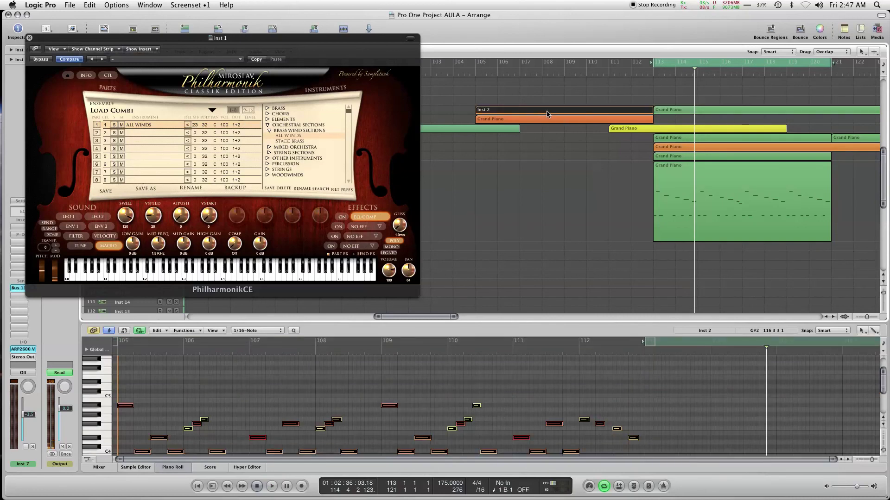
{"action": "left_click_drag", "start_coordinate": [662, 111], "coordinate": [798, 109]}
{"action": "key", "text": "space"}
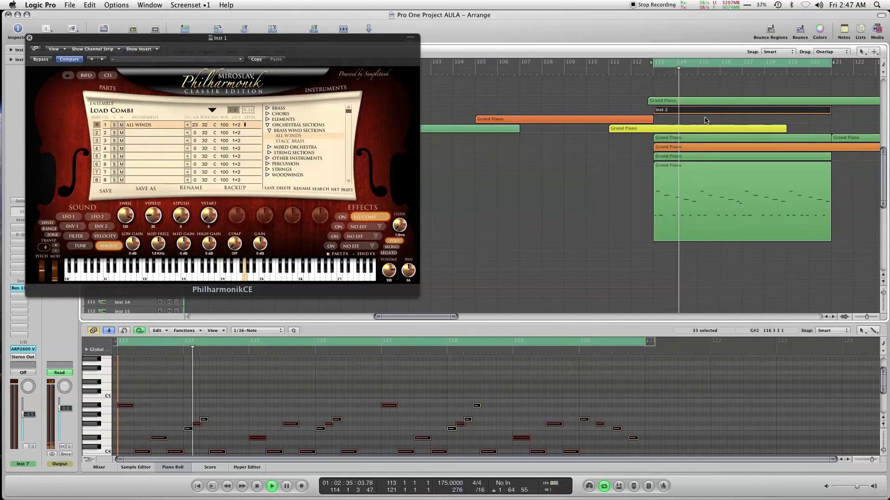
Step: Replace part 1's All Winds with Staccato Strings from the Full Strings group of the String Sections
{"action": "left_click", "coordinate": [269, 153]}
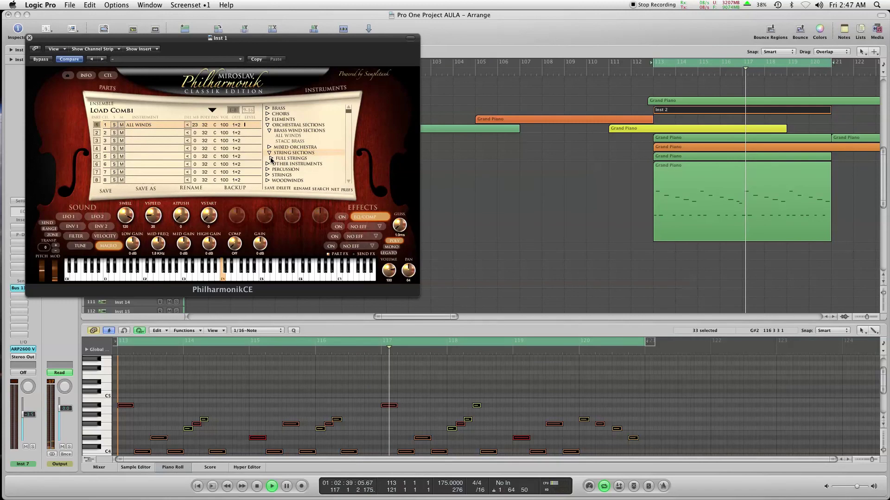
{"action": "left_click", "coordinate": [270, 158]}
{"action": "double_click", "coordinate": [286, 170]}
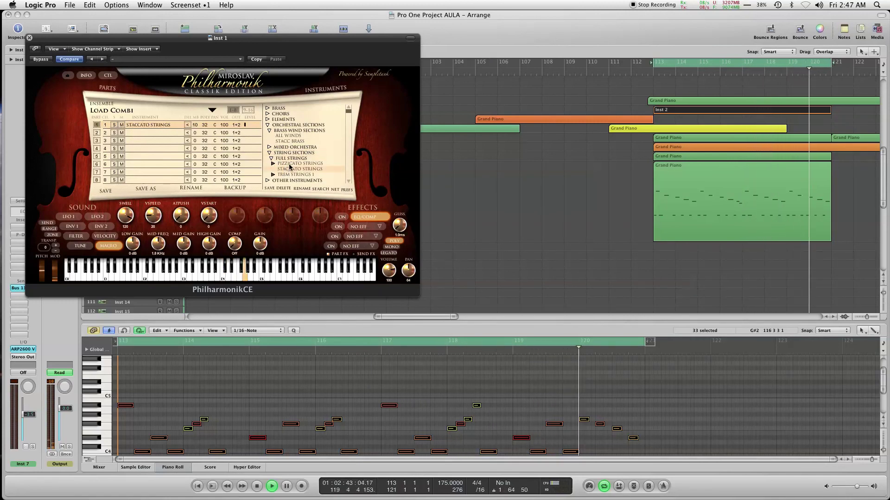
Step: Load Male Oh MF LP from the looped Male Choirs into part 2 and set that part's MIDI channel to 1
{"action": "left_click", "coordinate": [157, 131]}
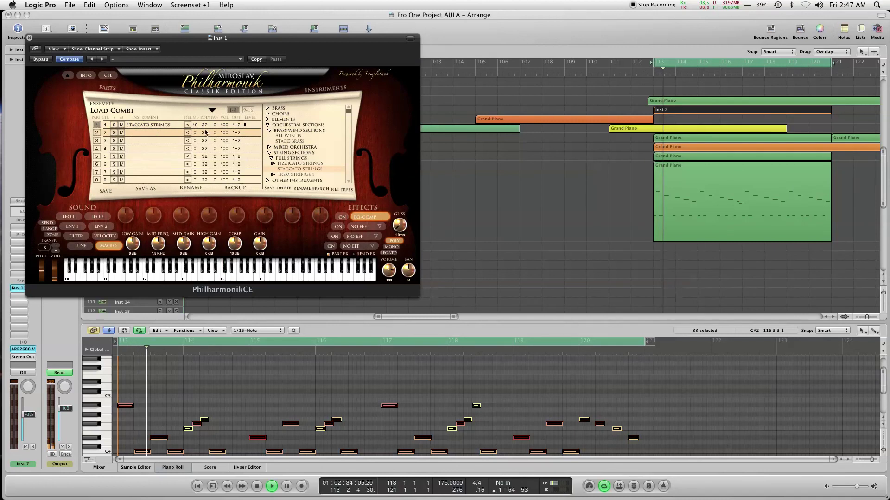
{"action": "left_click", "coordinate": [267, 114]}
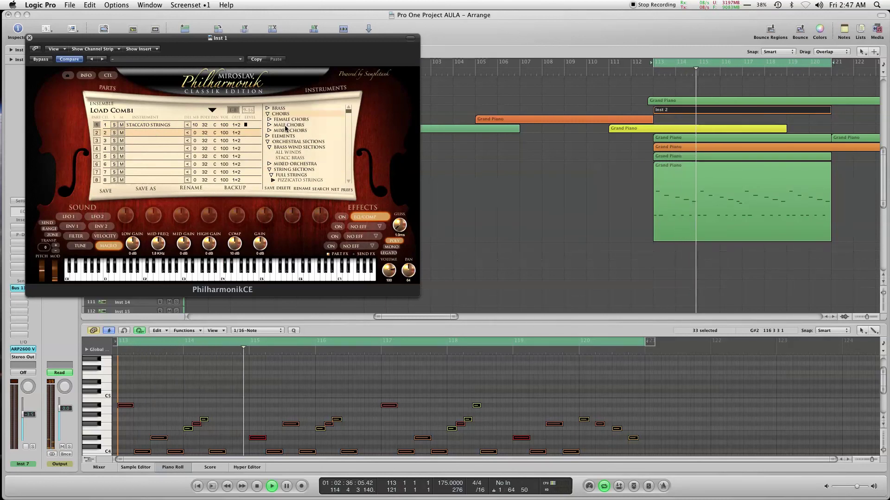
{"action": "left_click", "coordinate": [267, 125]}
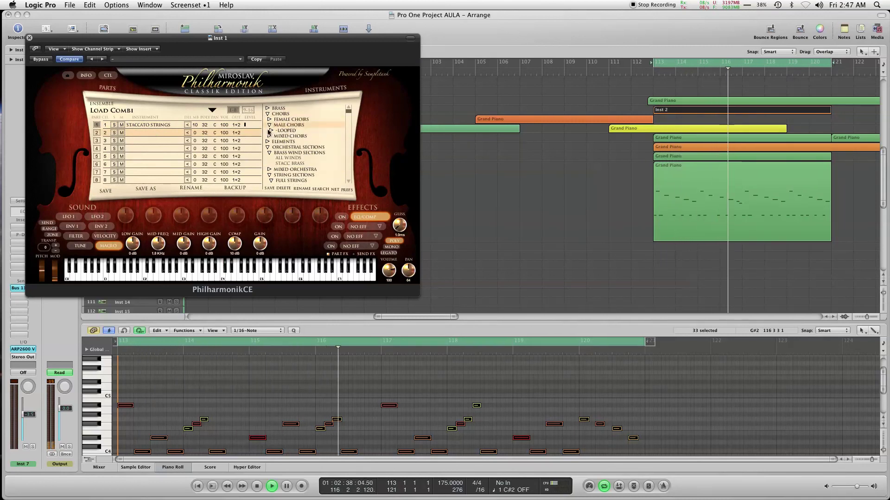
{"action": "left_click", "coordinate": [284, 131]}
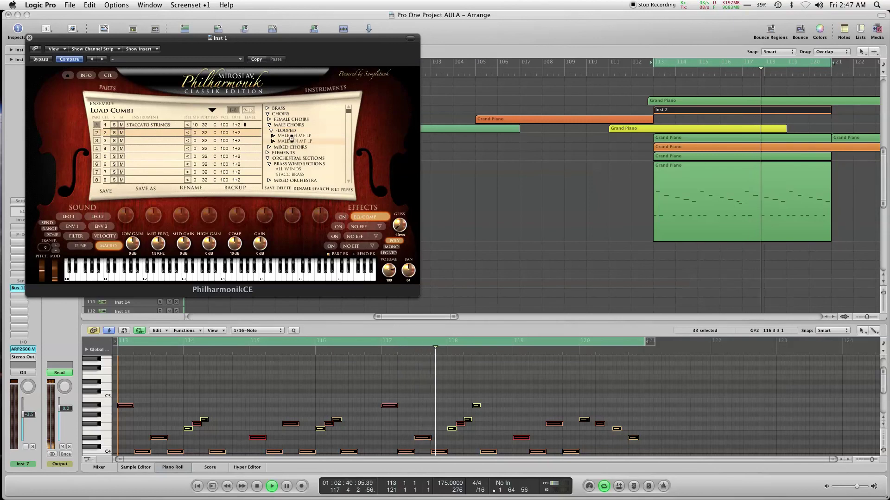
{"action": "double_click", "coordinate": [292, 140]}
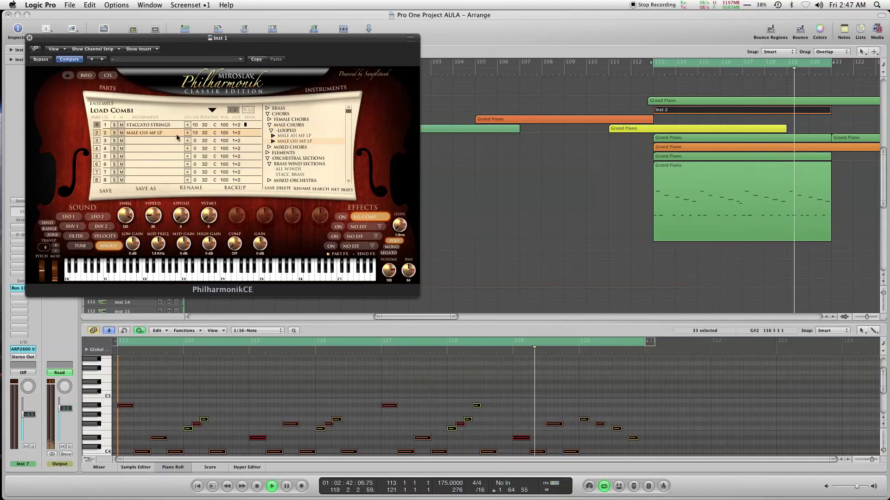
{"action": "left_click_drag", "start_coordinate": [104, 133], "coordinate": [115, 142]}
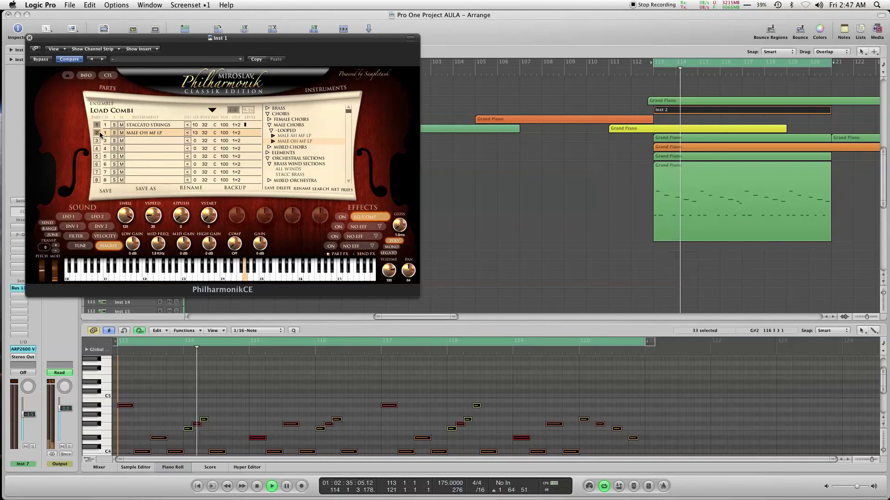
Step: Audition Male Oh MF LP in part 1 instead of Staccato Strings, and load Male Ah MF LP there in its place
{"action": "left_click", "coordinate": [96, 127]}
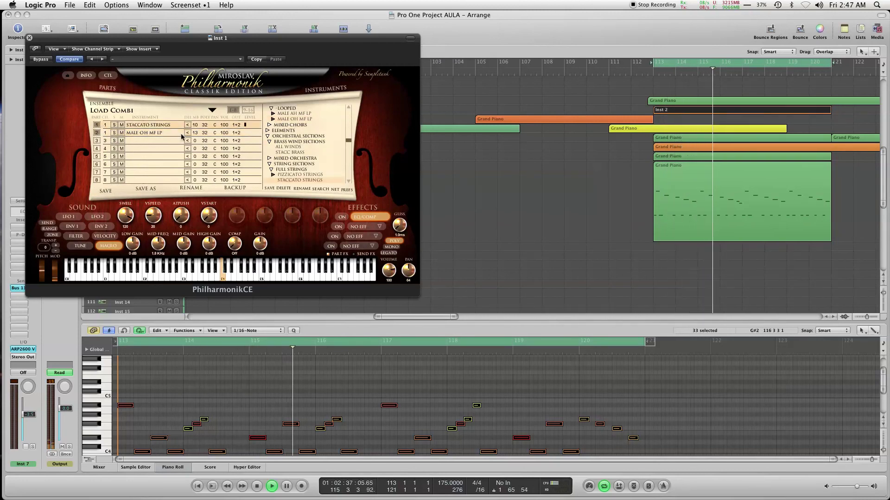
{"action": "left_click", "coordinate": [151, 134]}
{"action": "key", "text": "space"}
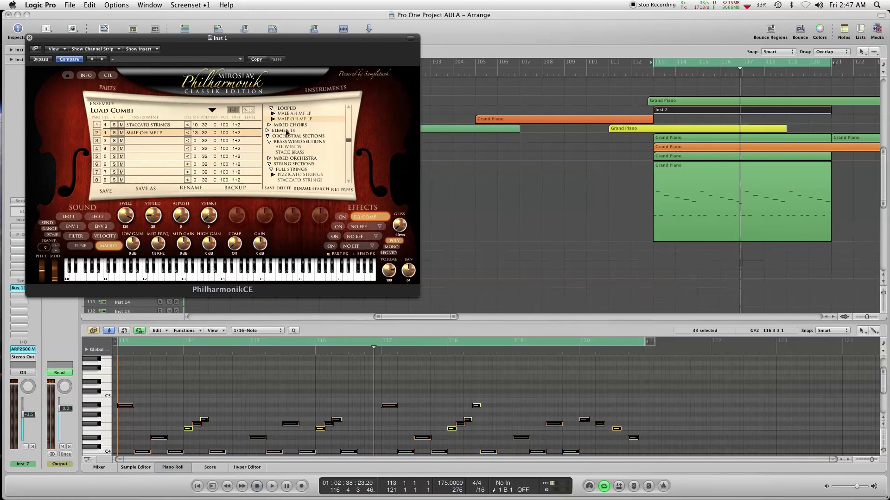
{"action": "left_click", "coordinate": [153, 125]}
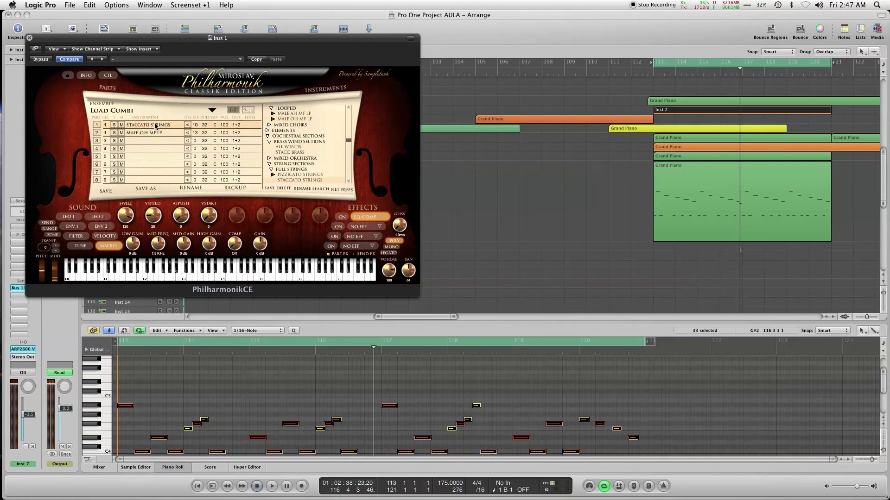
{"action": "left_click", "coordinate": [292, 119]}
{"action": "key", "text": "space"}
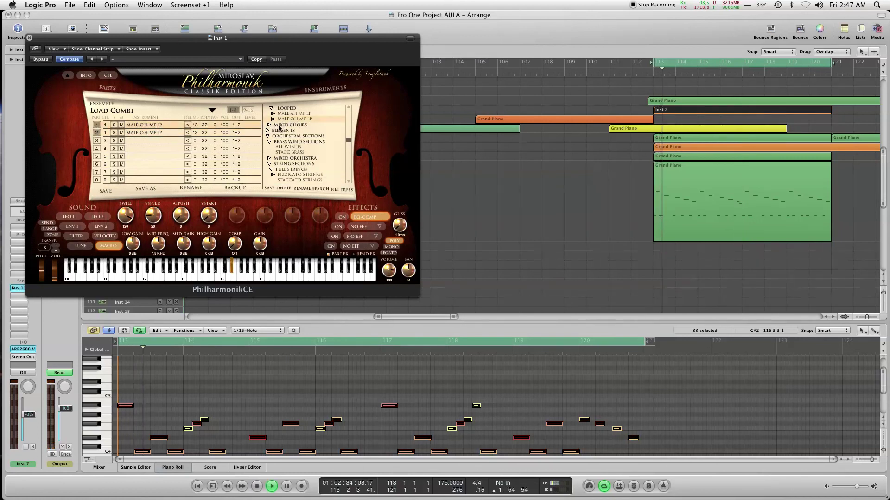
{"action": "left_click", "coordinate": [292, 113]}
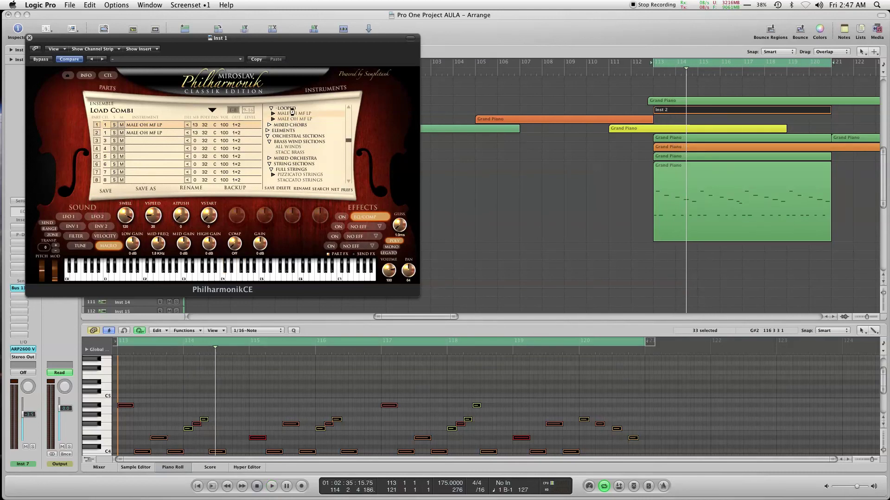
{"action": "key", "text": "space"}
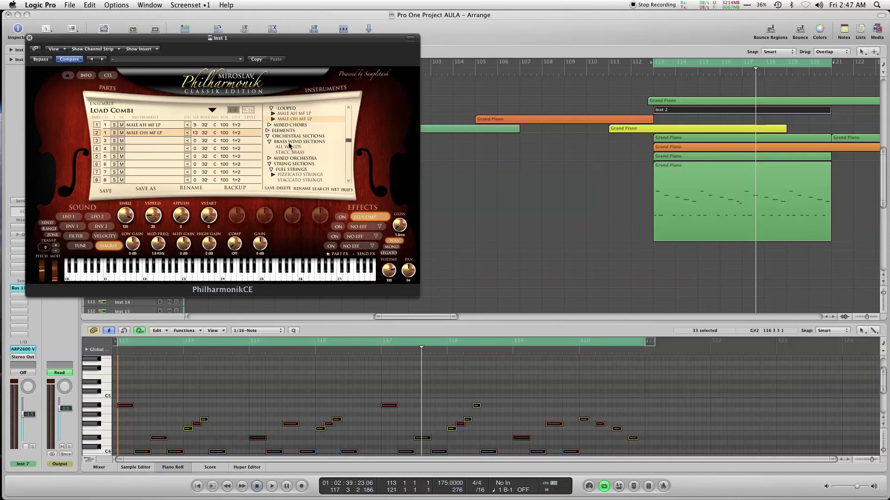
Step: Load Classical Guitar 1 from the Classical Guitars of Other Instruments into part 2 and play the section
{"action": "left_click", "coordinate": [270, 164]}
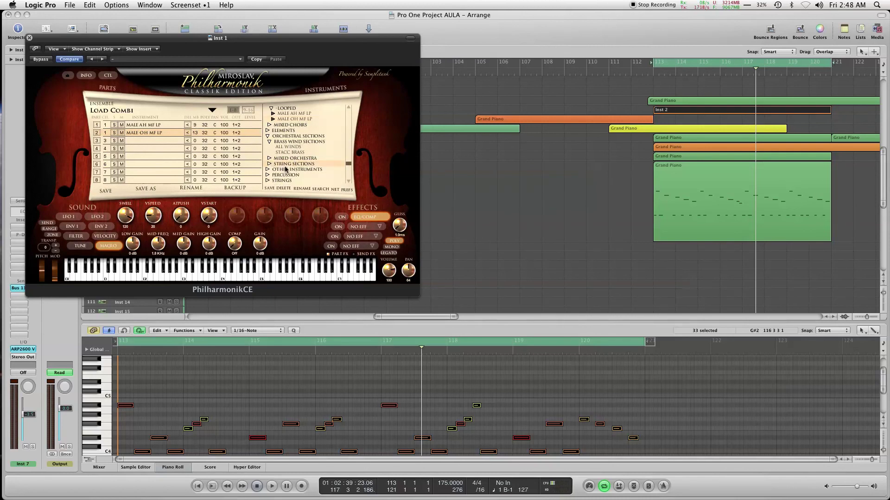
{"action": "left_click", "coordinate": [270, 165]}
{"action": "left_click", "coordinate": [271, 170]}
{"action": "left_click", "coordinate": [267, 175]}
{"action": "left_click", "coordinate": [270, 181]}
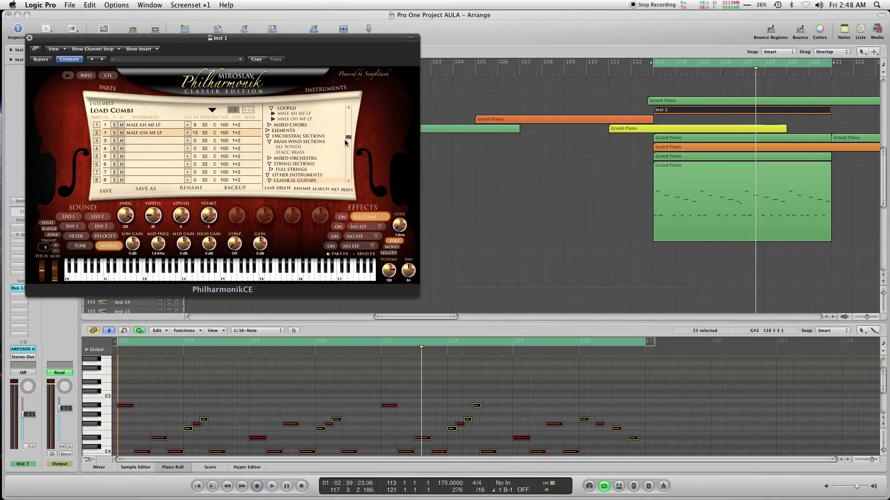
{"action": "left_click_drag", "start_coordinate": [348, 143], "coordinate": [333, 165]}
{"action": "double_click", "coordinate": [296, 169]}
{"action": "key", "text": "space"}
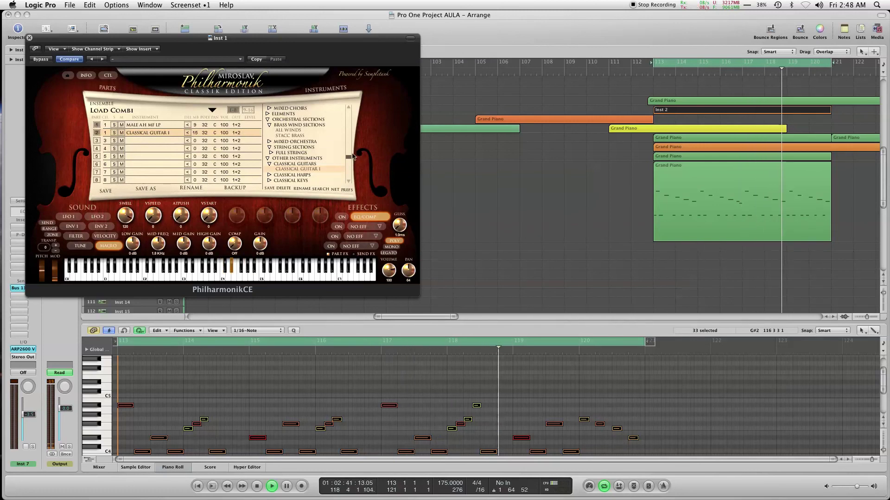
Step: Load Cellos Pizz from the Ens Cellos group of the Ens Strings into part 2 while the section plays
{"action": "scroll", "coordinate": [348, 162], "scroll_direction": "down", "scroll_amount": 1}
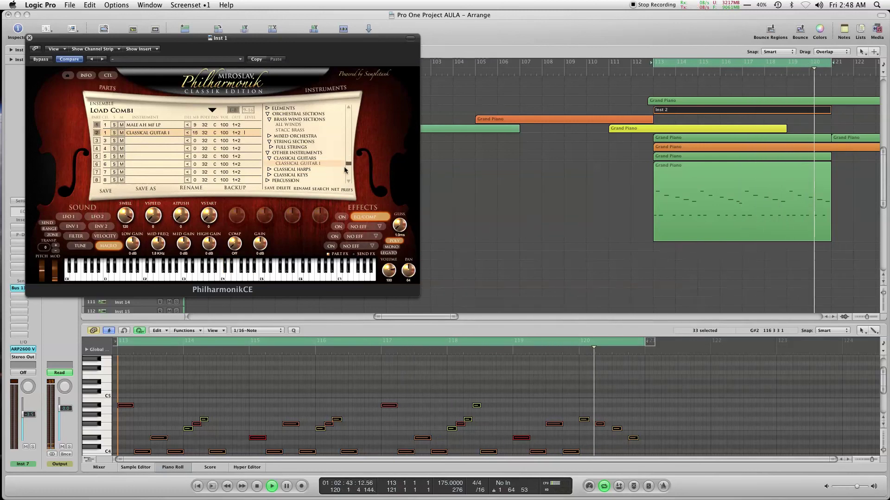
{"action": "scroll", "coordinate": [268, 178], "scroll_direction": "down", "scroll_amount": 1}
{"action": "left_click", "coordinate": [268, 181]}
{"action": "scroll", "coordinate": [351, 172], "scroll_direction": "down", "scroll_amount": 1}
{"action": "scroll", "coordinate": [352, 172], "scroll_direction": "down", "scroll_amount": 2}
{"action": "left_click", "coordinate": [269, 170]}
{"action": "left_click", "coordinate": [271, 180]}
{"action": "scroll", "coordinate": [348, 155], "scroll_direction": "down", "scroll_amount": 2}
{"action": "left_click", "coordinate": [291, 181]}
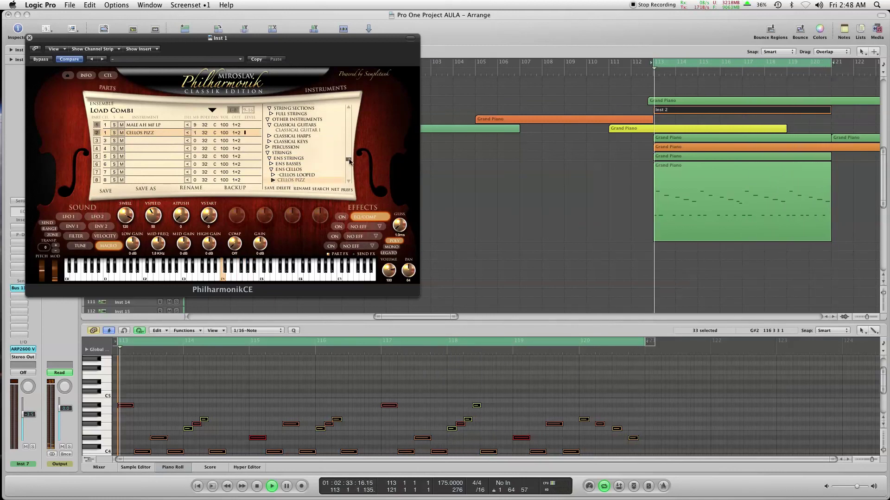
Step: Replace part 2's sound with Cellos Stacc, listen to the section, and stop playback
{"action": "scroll", "coordinate": [349, 160], "scroll_direction": "down", "scroll_amount": 3}
{"action": "left_click", "coordinate": [295, 168]}
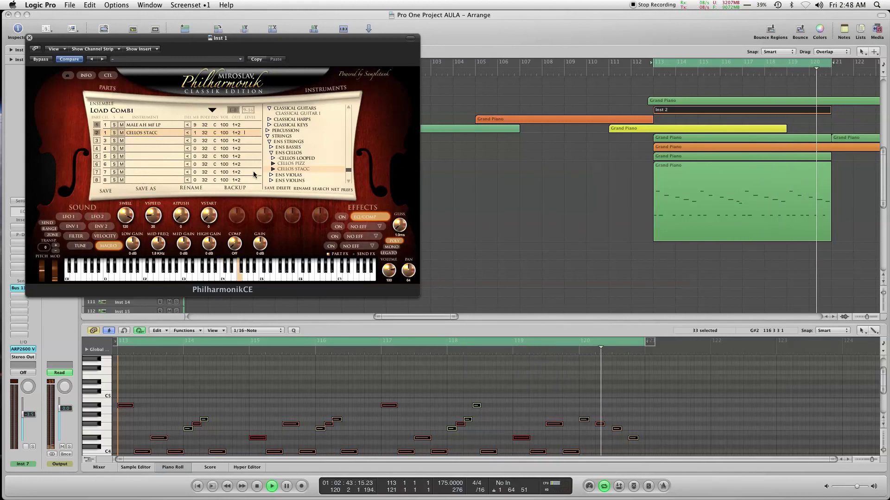
{"action": "key", "text": "space"}
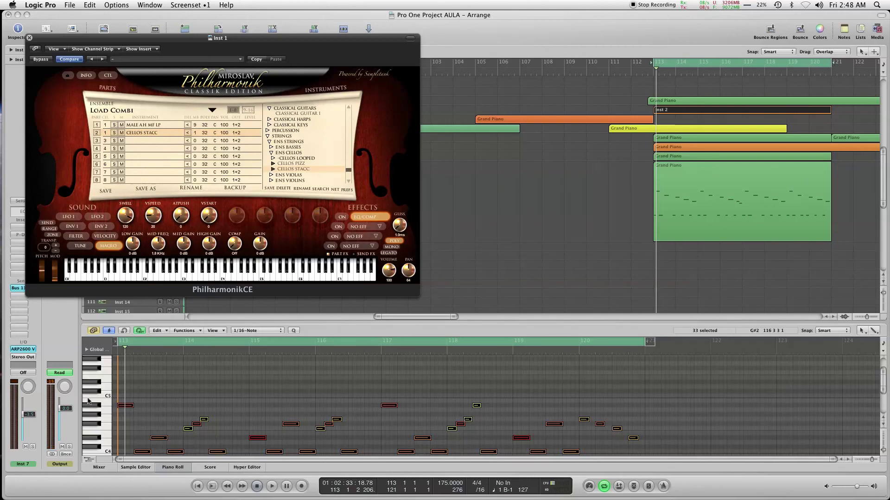
Step: Select the Inst 2 region at bar 113 and part 1, Male Ah MF LP, in Philharmonik
{"action": "left_click", "coordinate": [741, 110]}
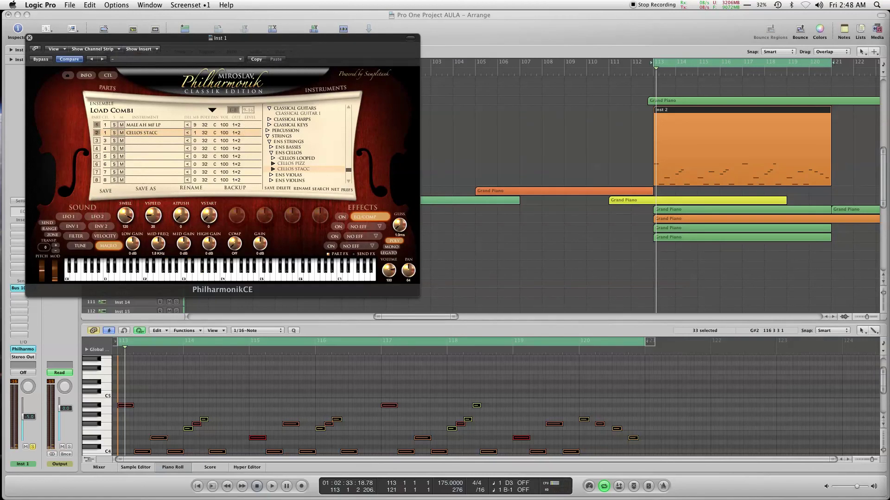
{"action": "left_click", "coordinate": [155, 125]}
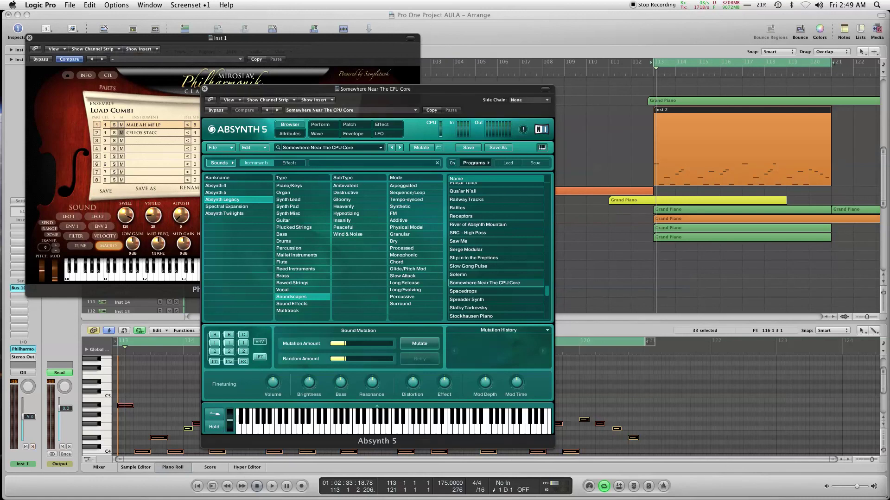
Step: Select the yellow Grand Piano region and play several notes on Absynth 5's keyboard with the Somewhere Near The CPU Core preset
{"action": "left_click", "coordinate": [626, 201]}
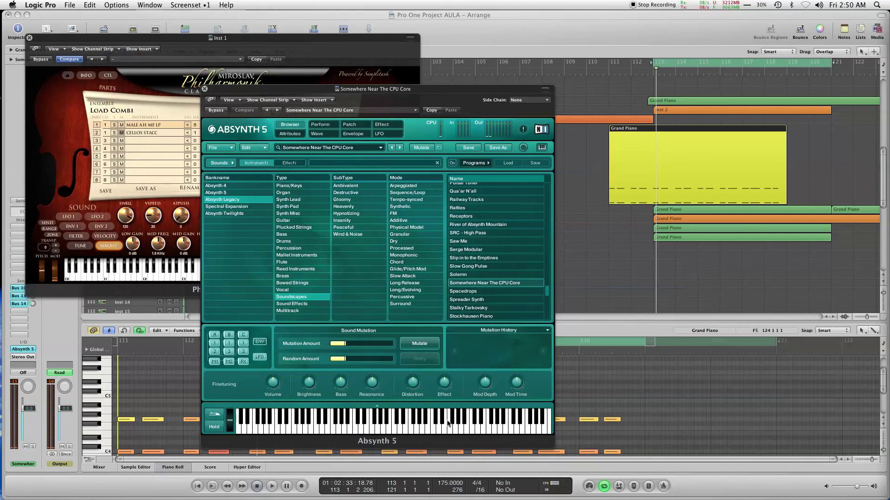
{"action": "left_click", "coordinate": [436, 430]}
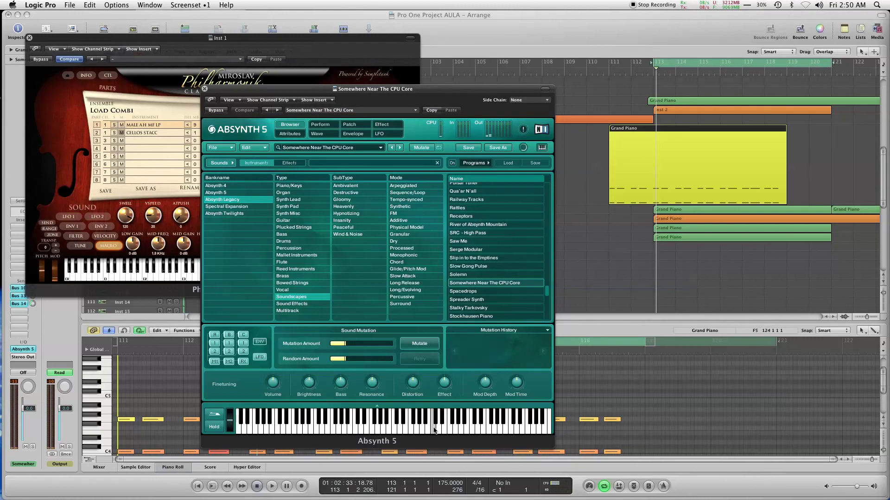
{"action": "left_click_drag", "start_coordinate": [434, 430], "coordinate": [368, 433]}
Step: Close the Inst 1 Philharmonik window and reposition the Absynth 5 window over the arrangement
{"action": "left_click_drag", "start_coordinate": [428, 91], "coordinate": [439, 87]}
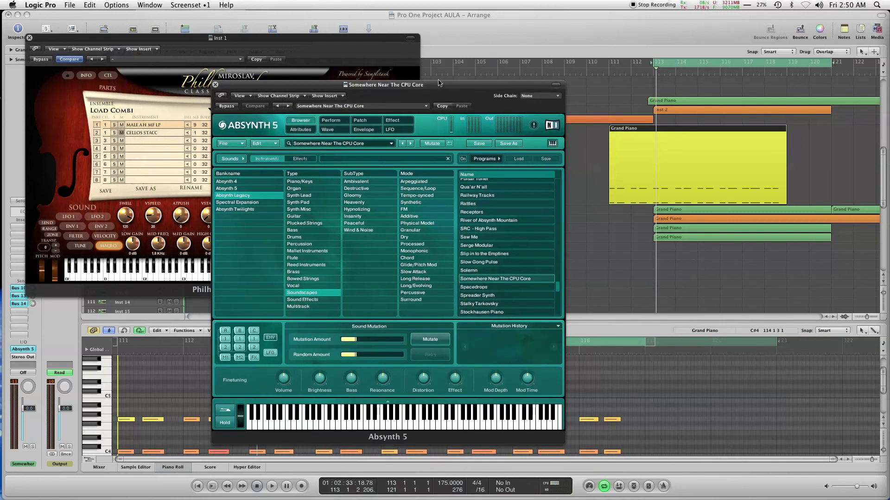
{"action": "left_click", "coordinate": [29, 38]}
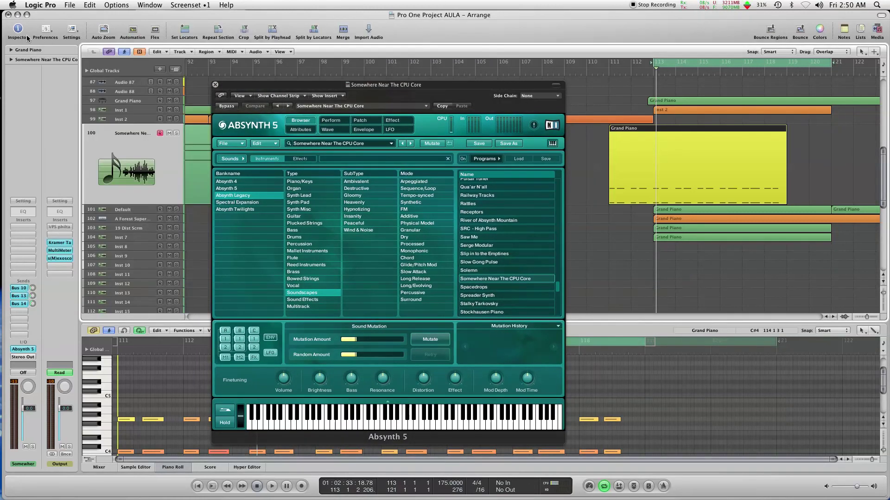
{"action": "left_click_drag", "start_coordinate": [315, 88], "coordinate": [355, 65]}
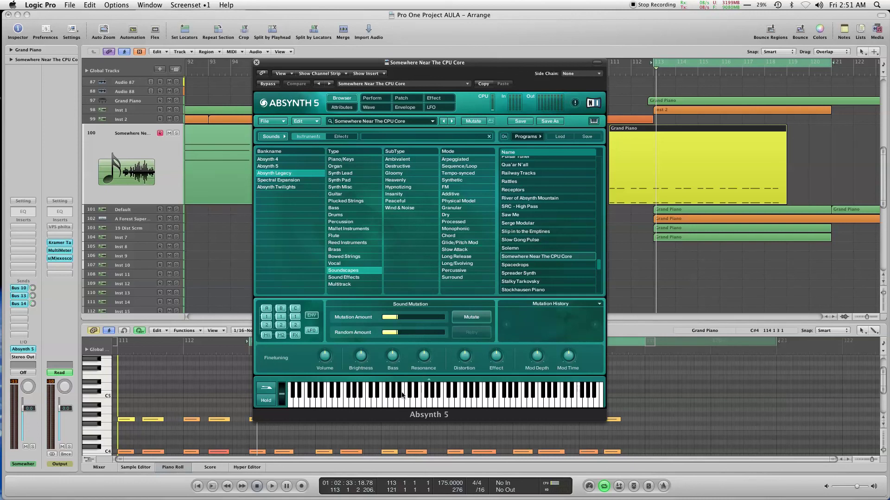
Step: Audition low notes of the Somewhere Near The CPU Core preset on Absynth 5's keyboard
{"action": "left_click", "coordinate": [375, 403]}
{"action": "left_click", "coordinate": [376, 402]}
{"action": "left_click", "coordinate": [377, 401]}
Step: Load the Stalky Tarkovsky soundscape in Absynth 5 and play a note with it
{"action": "left_click", "coordinate": [528, 283]}
{"action": "left_click", "coordinate": [433, 399]}
{"action": "left_click", "coordinate": [433, 399]}
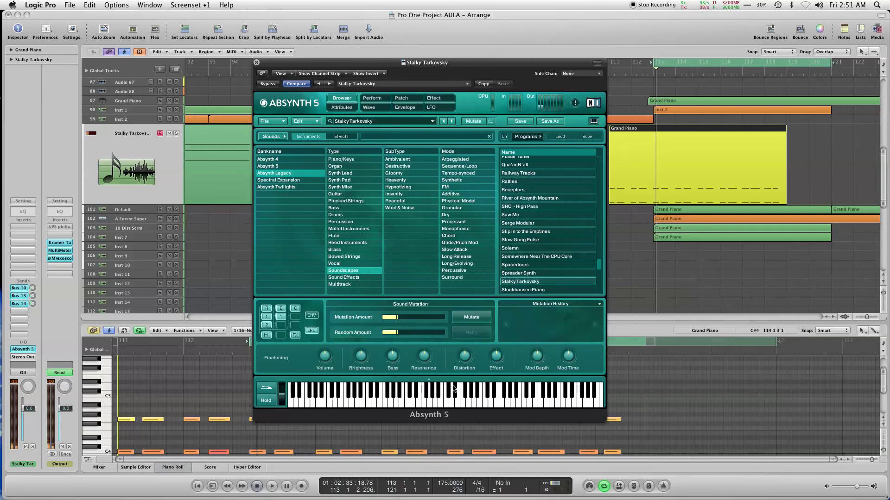
Step: Load the Receptors soundscape and play several notes across the keyboard
{"action": "left_click", "coordinate": [522, 190]}
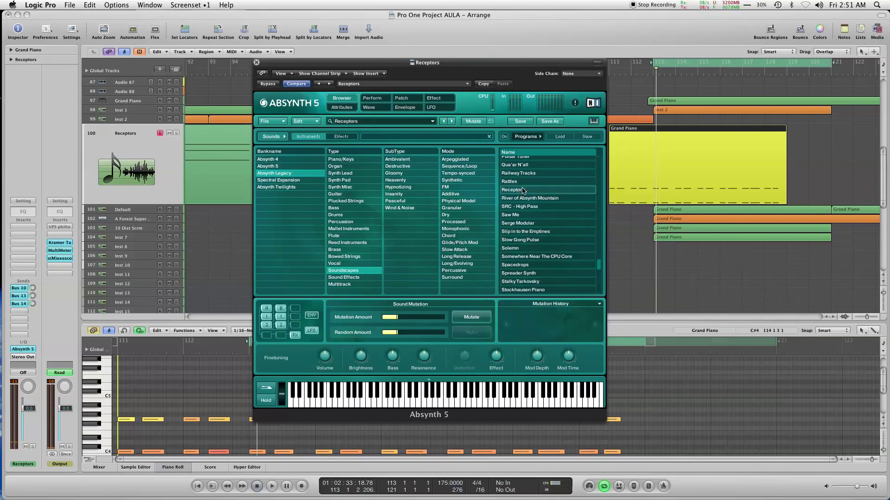
{"action": "left_click", "coordinate": [364, 402]}
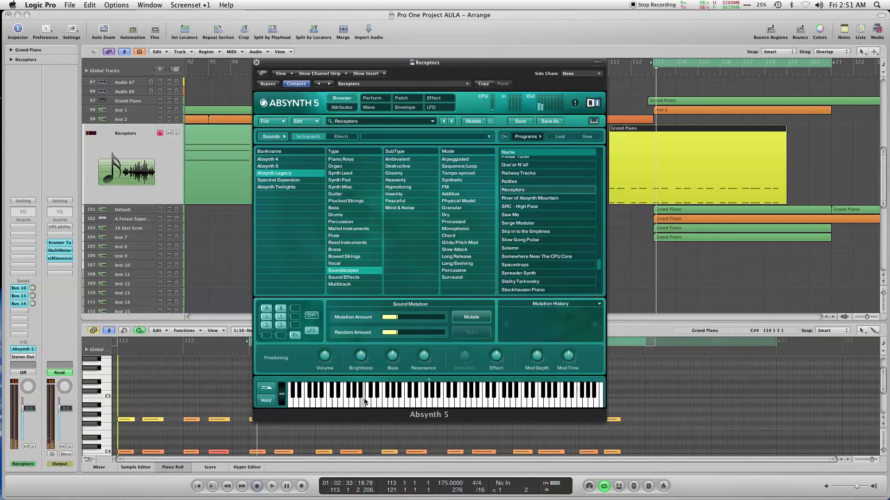
{"action": "left_click_drag", "start_coordinate": [365, 401], "coordinate": [402, 402]}
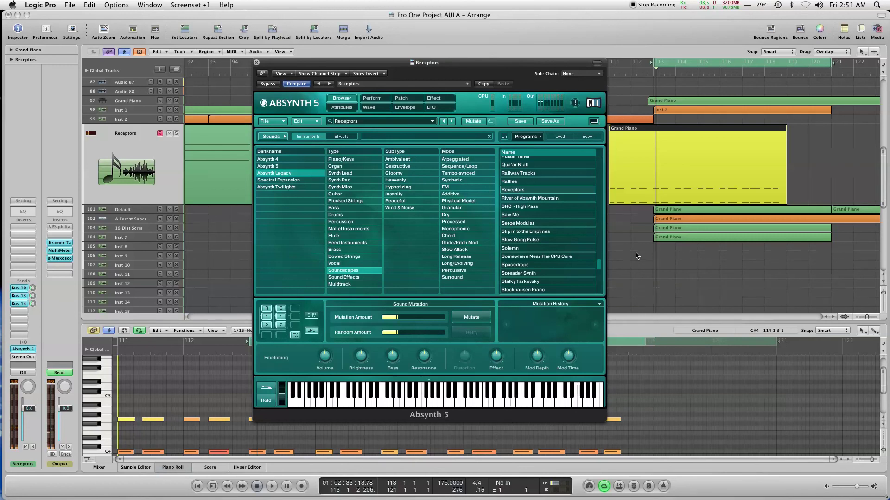
Step: Load The Mysterious Satellite soundscape and audition it with a note on the keyboard
{"action": "left_click_drag", "start_coordinate": [599, 264], "coordinate": [598, 274]}
{"action": "left_click", "coordinate": [536, 261]}
{"action": "left_click", "coordinate": [402, 402]}
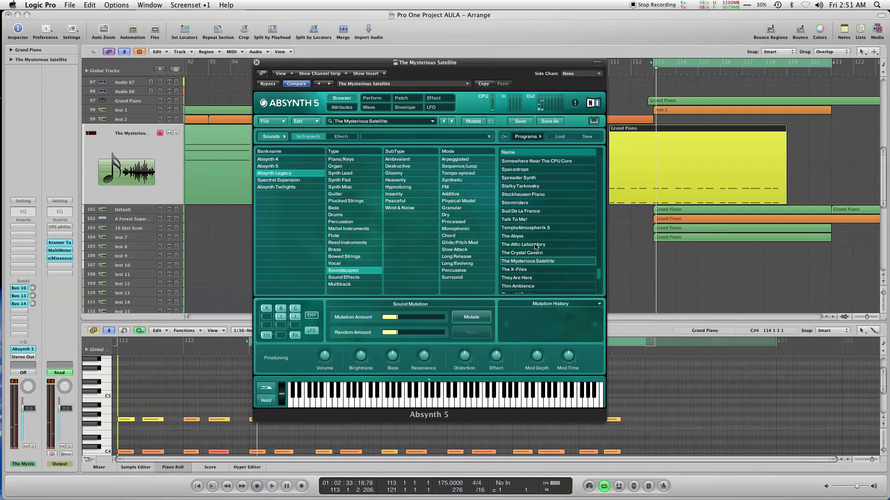
Step: Switch to The Attic Laboratory soundscape and audition it with a note on the keyboard
{"action": "key", "text": "Up"}
{"action": "key", "text": "Up"}
{"action": "left_click", "coordinate": [421, 402]}
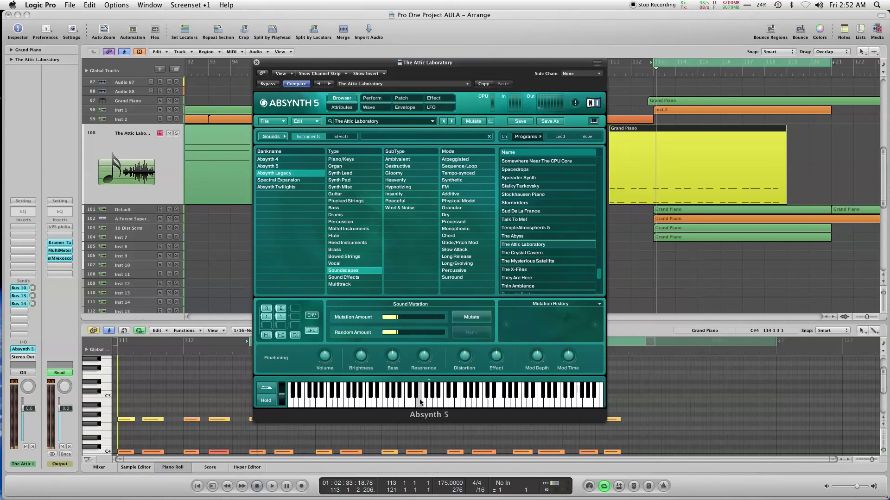
Step: Load the They Are Here soundscape and play repeated notes and a sweep up to the keyboard's highest keys
{"action": "left_click", "coordinate": [523, 279]}
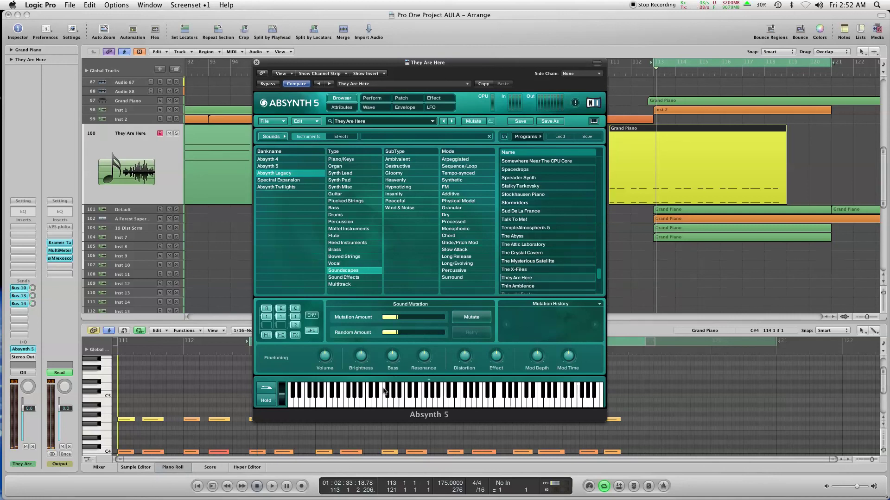
{"action": "left_click", "coordinate": [408, 401]}
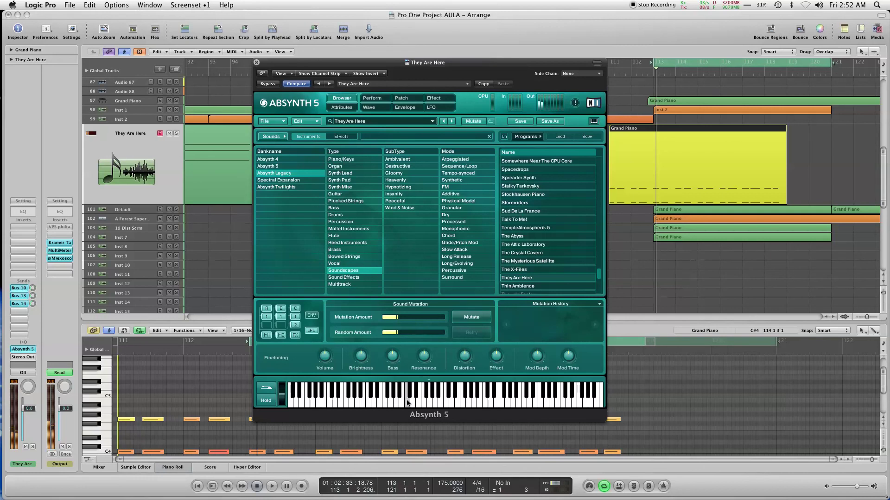
{"action": "left_click", "coordinate": [407, 401]}
{"action": "left_click", "coordinate": [404, 401]}
{"action": "left_click_drag", "start_coordinate": [404, 401], "coordinate": [602, 402]}
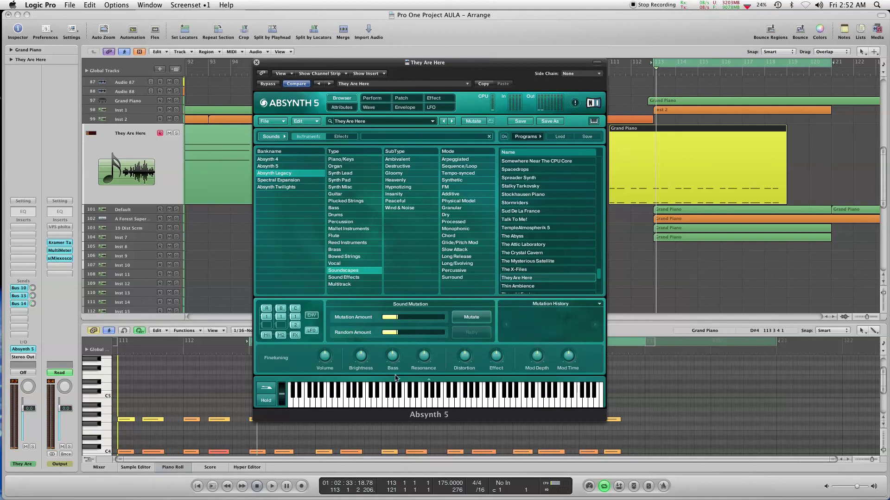
Step: Sweep more notes up the keyboard with the They Are Here sound, and load the Talk To Me! soundscape
{"action": "left_click_drag", "start_coordinate": [302, 405], "coordinate": [330, 403]}
{"action": "left_click_drag", "start_coordinate": [327, 405], "coordinate": [452, 401]}
{"action": "left_click", "coordinate": [516, 221]}
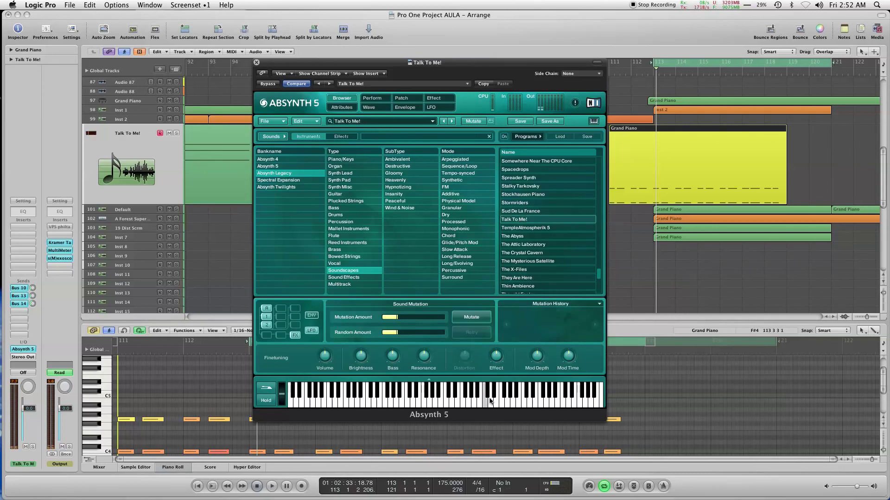
Step: Load the Thin Ambience soundscape and audition it with notes and a short upward sweep from the middle of the keyboard
{"action": "left_click", "coordinate": [512, 287]}
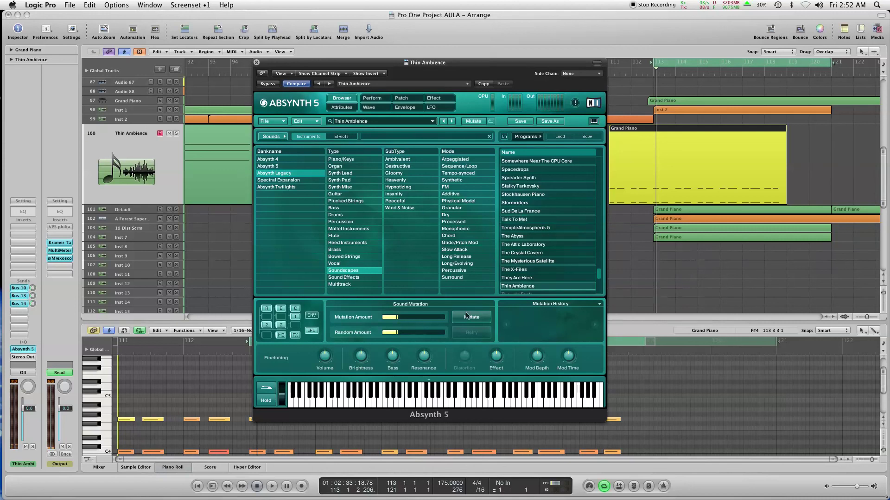
{"action": "left_click", "coordinate": [401, 399]}
{"action": "left_click", "coordinate": [436, 406]}
{"action": "left_click_drag", "start_coordinate": [436, 406], "coordinate": [489, 407]}
Step: Load the Vectorscan soundscape and audition it with a short sweep in the middle of the keyboard
{"action": "scroll", "coordinate": [600, 278], "scroll_direction": "down", "scroll_amount": 5}
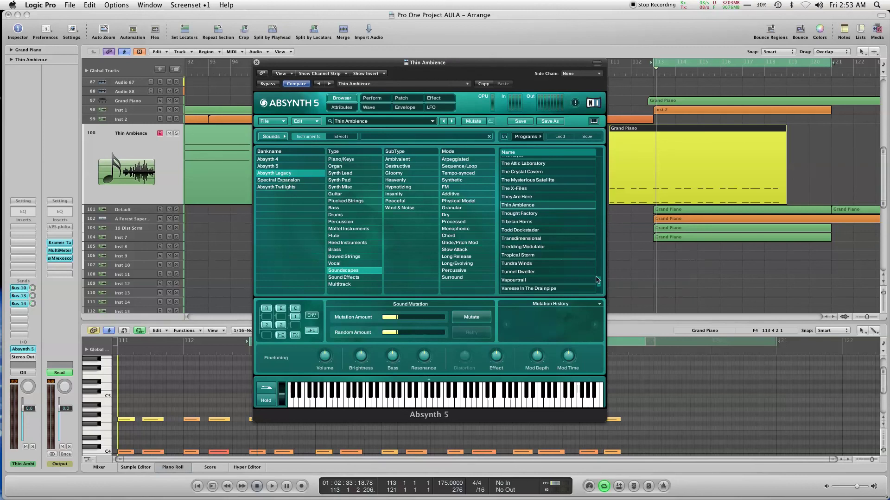
{"action": "scroll", "coordinate": [595, 281], "scroll_direction": "down", "scroll_amount": 3}
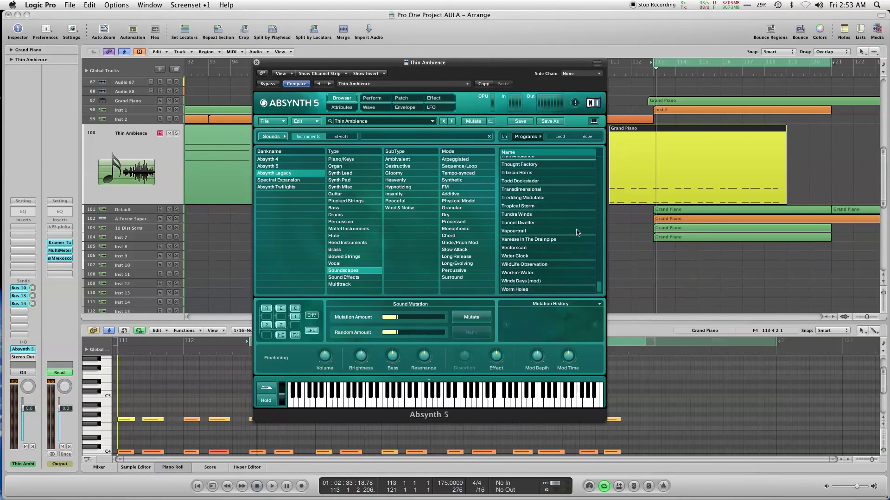
{"action": "left_click", "coordinate": [526, 216]}
{"action": "left_click", "coordinate": [526, 190]}
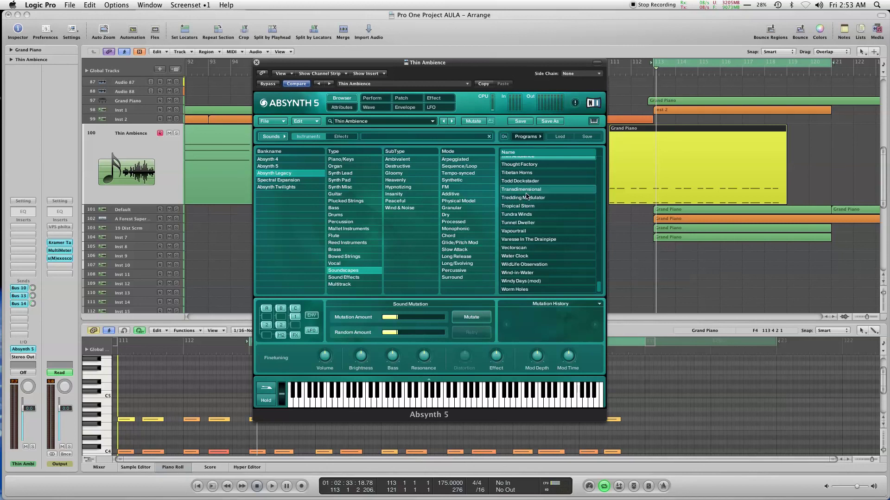
{"action": "left_click", "coordinate": [524, 249]}
{"action": "left_click_drag", "start_coordinate": [430, 401], "coordinate": [442, 406]}
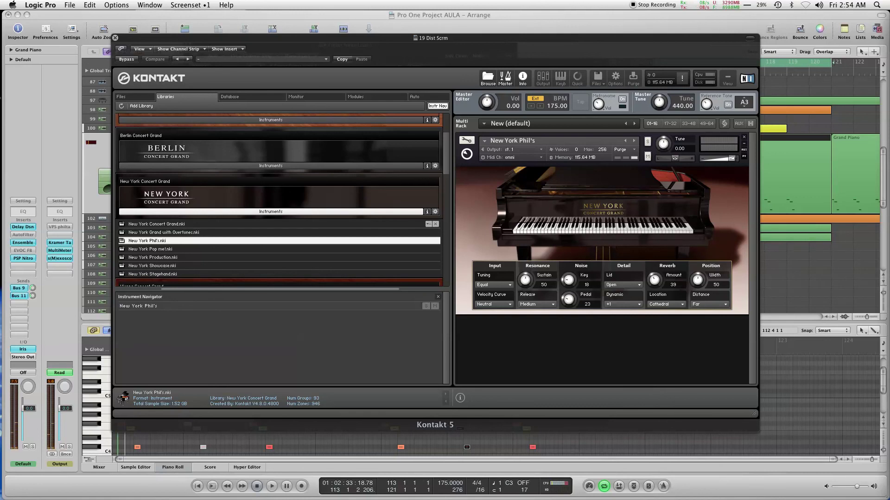
Step: Select the 19 Dist Scrm track, and play notes and a downward sweep on the MS-20 with the Synthetic Snare preset
{"action": "key", "text": "Down"}
{"action": "key", "text": "Down"}
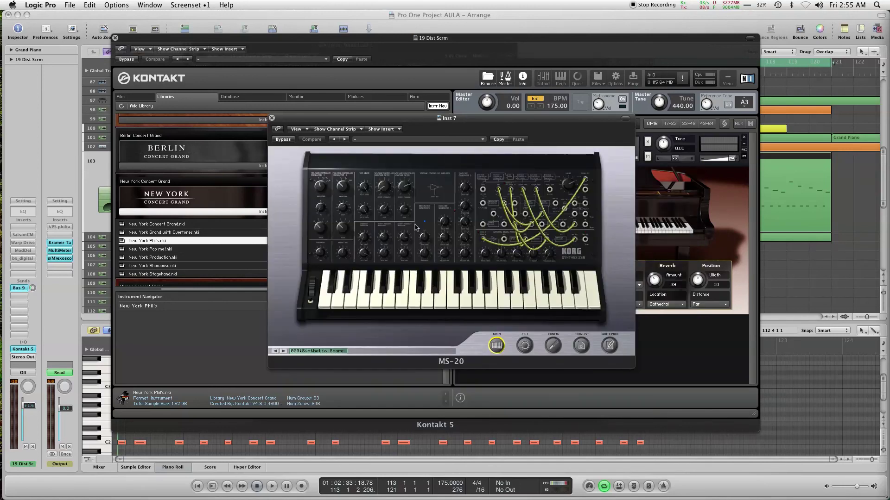
{"action": "mouse_move", "coordinate": [476, 267]}
{"action": "left_click", "coordinate": [462, 298]}
{"action": "left_click", "coordinate": [541, 308]}
{"action": "left_click_drag", "start_coordinate": [541, 308], "coordinate": [435, 296]}
Step: Advance the MS-20 to preset 003 and play single notes from the upper keys down to the lowest key
{"action": "left_click", "coordinate": [284, 351]}
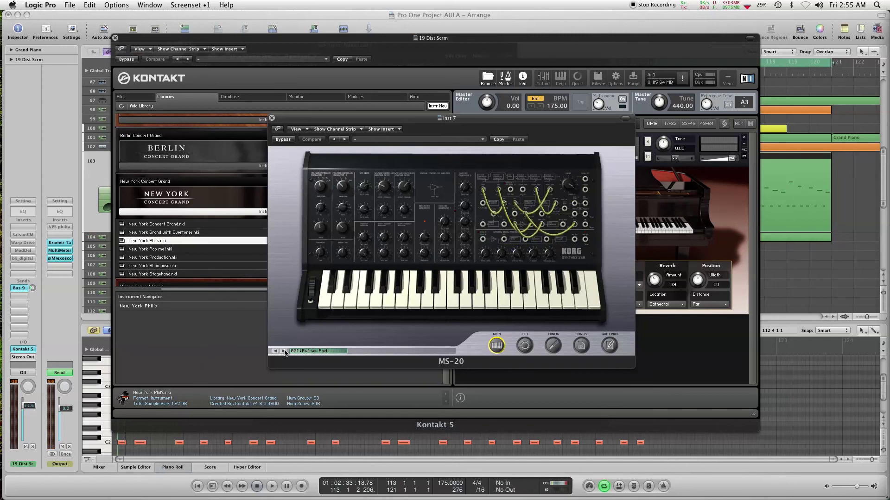
{"action": "left_click", "coordinate": [283, 351]}
{"action": "left_click", "coordinate": [284, 351]}
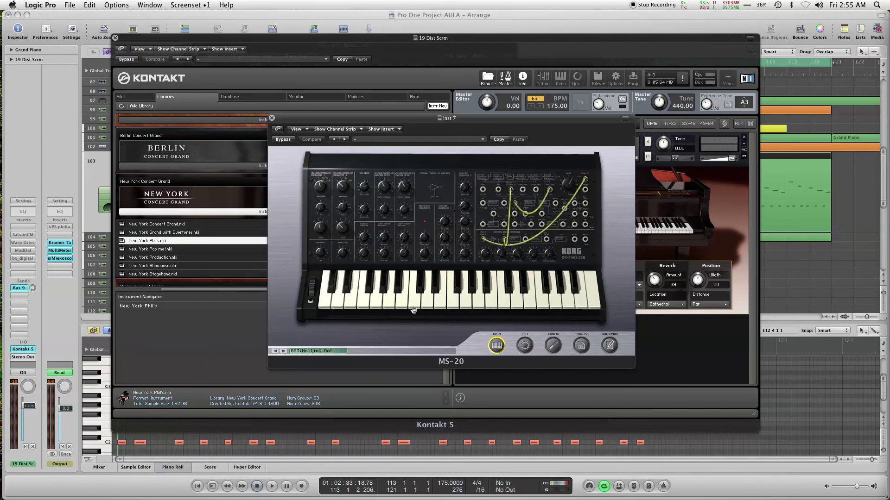
{"action": "left_click", "coordinate": [496, 301]}
{"action": "left_click", "coordinate": [557, 302]}
{"action": "left_click", "coordinate": [528, 301]}
{"action": "left_click", "coordinate": [479, 301]}
{"action": "left_click", "coordinate": [402, 285]}
{"action": "left_click", "coordinate": [371, 287]}
{"action": "left_click", "coordinate": [330, 295]}
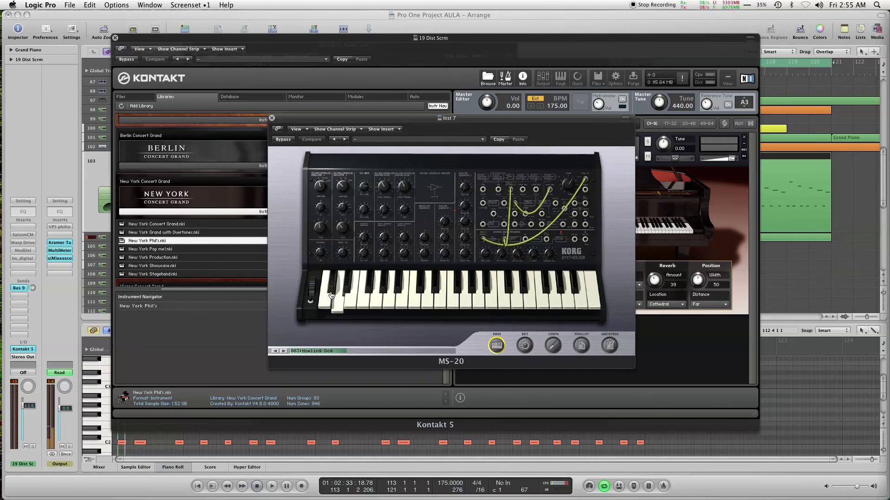
{"action": "left_click", "coordinate": [325, 296]}
{"action": "left_click", "coordinate": [324, 296]}
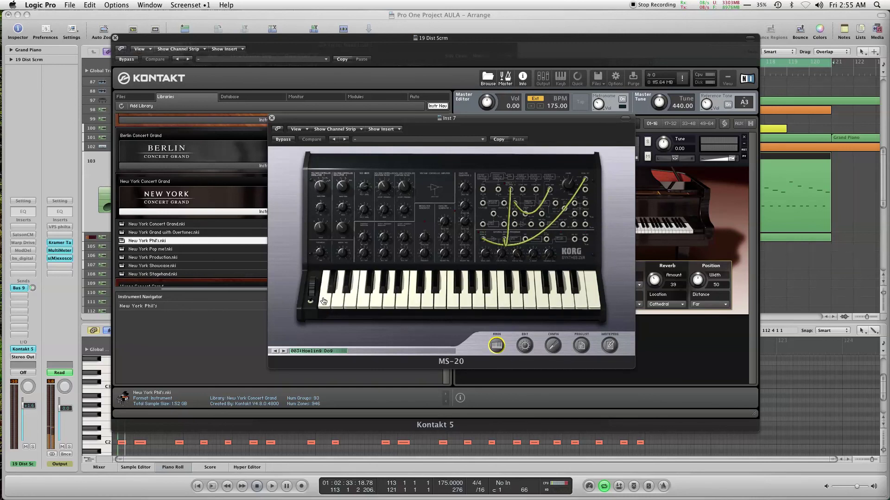
Step: Advance the MS-20 to preset 005 and audition it with several notes in the middle of the keyboard
{"action": "left_click", "coordinate": [283, 351]}
{"action": "left_click", "coordinate": [283, 351]}
{"action": "left_click", "coordinate": [413, 305]}
{"action": "left_click", "coordinate": [454, 306]}
{"action": "left_click", "coordinate": [503, 304]}
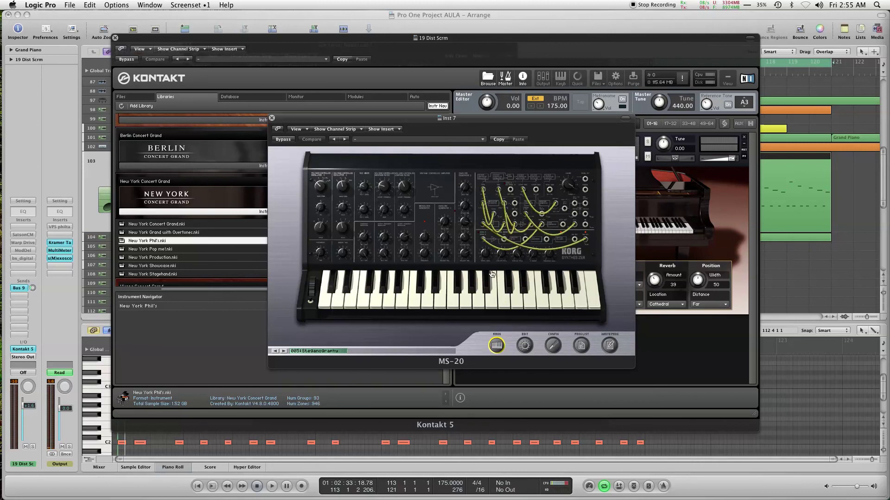
{"action": "left_click", "coordinate": [452, 299]}
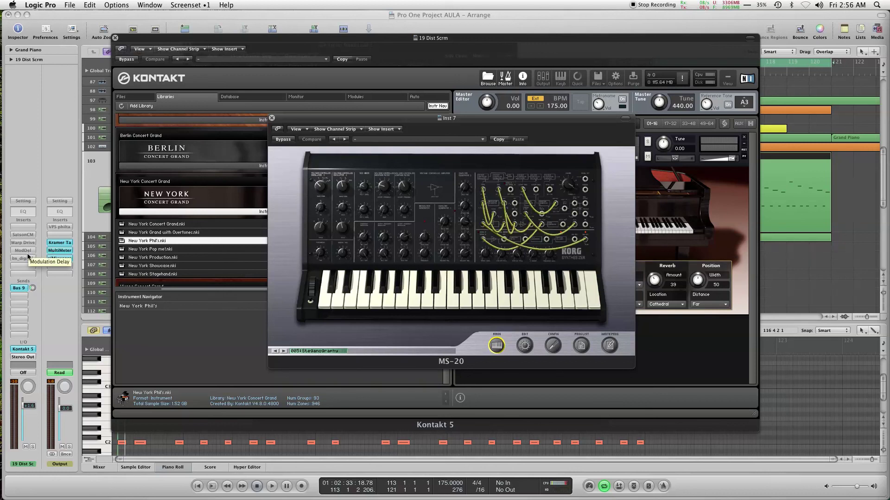
Step: Close the open MS-20, Kontakt 5, ES2, Iris and Absynth 5 instrument windows to clear the arrangement
{"action": "left_click", "coordinate": [272, 118]}
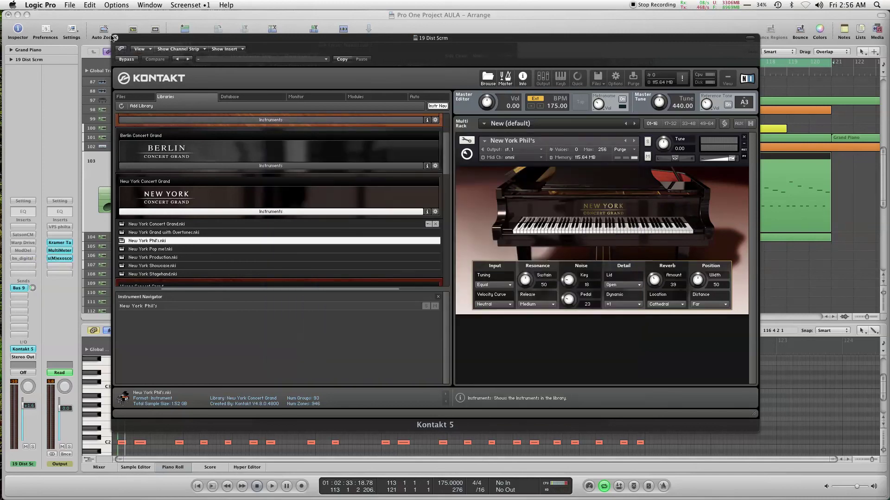
{"action": "left_click", "coordinate": [114, 37]}
{"action": "left_click", "coordinate": [114, 37]}
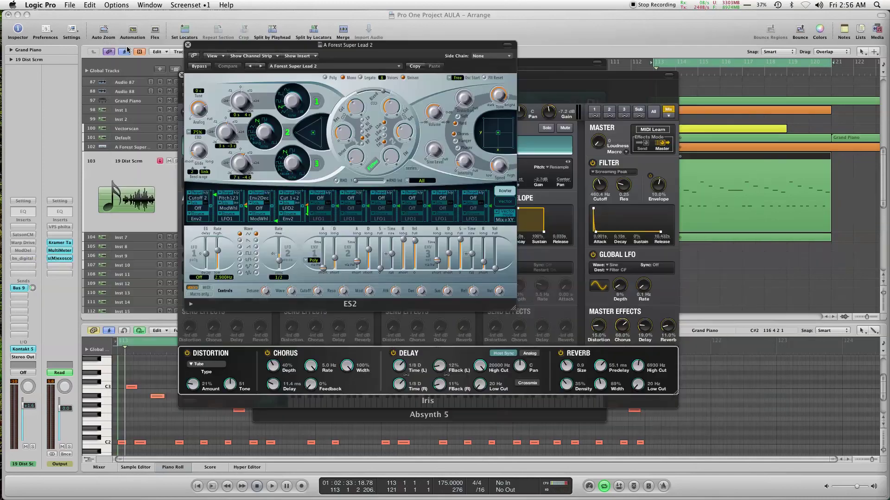
{"action": "left_click", "coordinate": [188, 44]}
{"action": "left_click", "coordinate": [182, 75]}
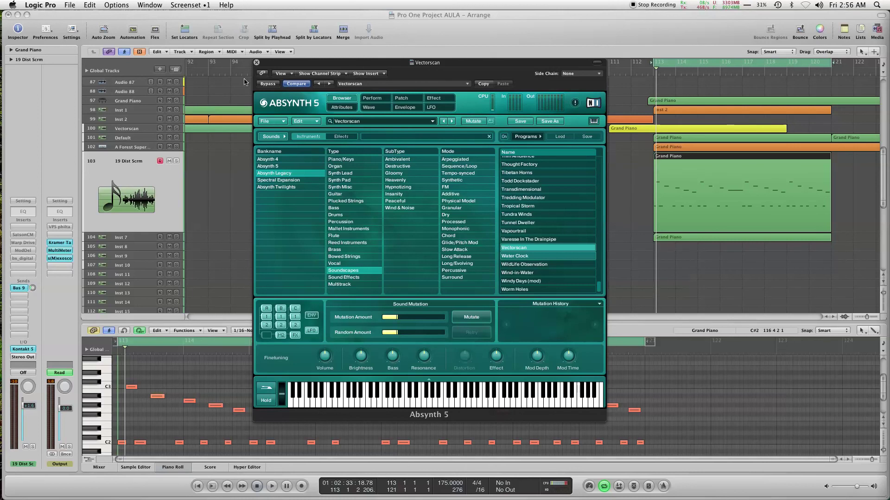
{"action": "left_click_drag", "start_coordinate": [301, 63], "coordinate": [246, 108]}
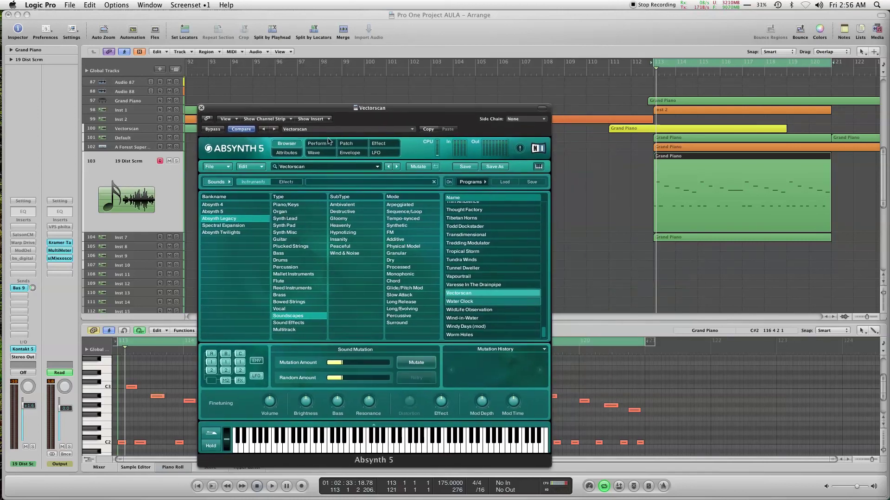
{"action": "left_click", "coordinate": [201, 107]}
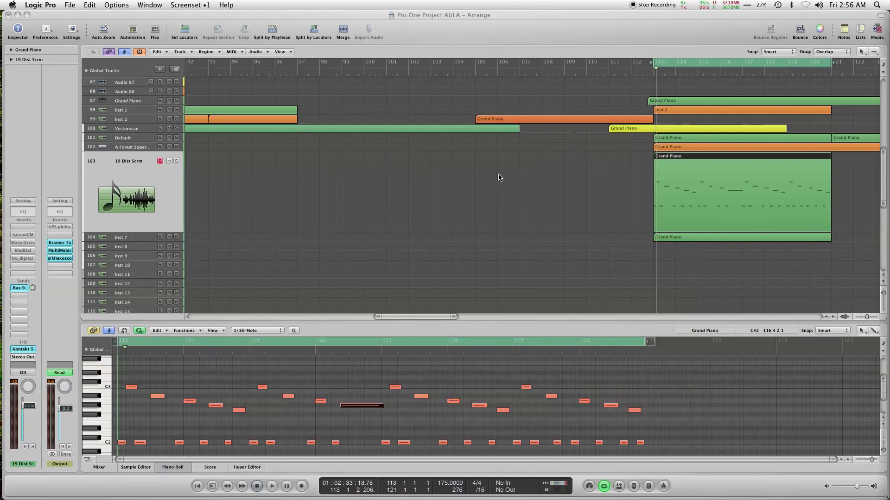
Step: Place the playhead shortly before bar 113, deselect the Grand Piano region and close the VSS3 short reverb window
{"action": "left_click", "coordinate": [646, 74]}
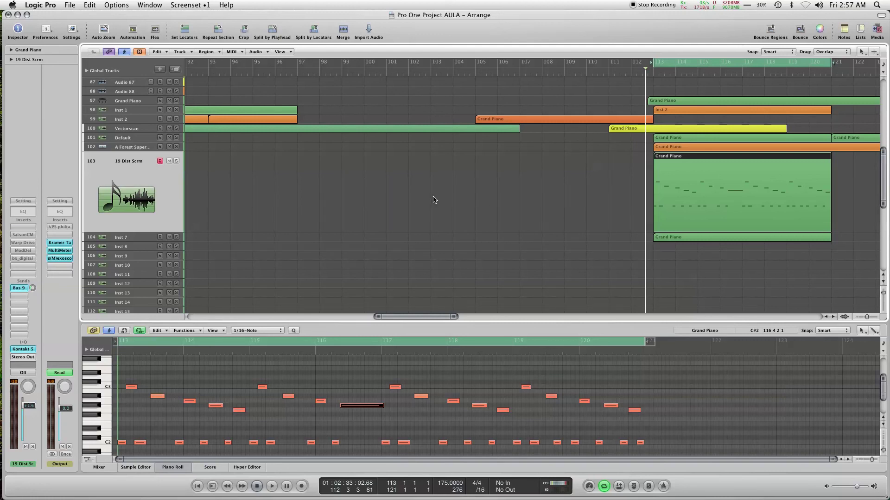
{"action": "left_click", "coordinate": [457, 196]}
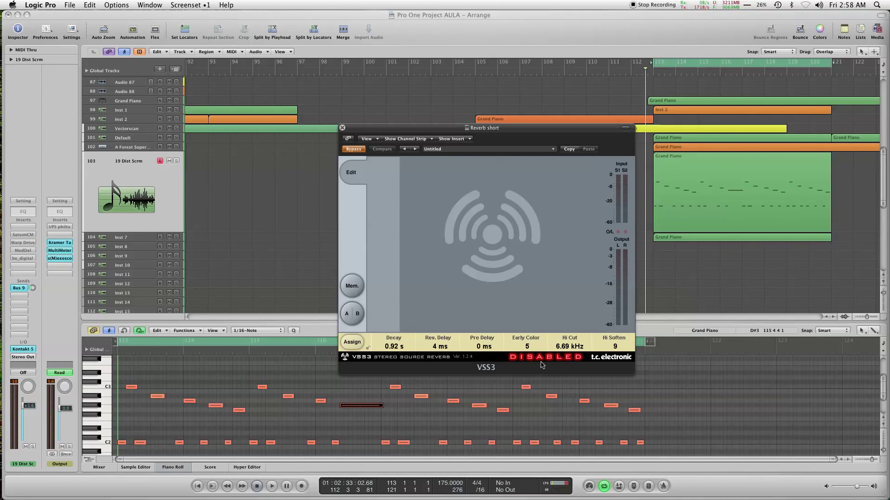
{"action": "left_click", "coordinate": [342, 127]}
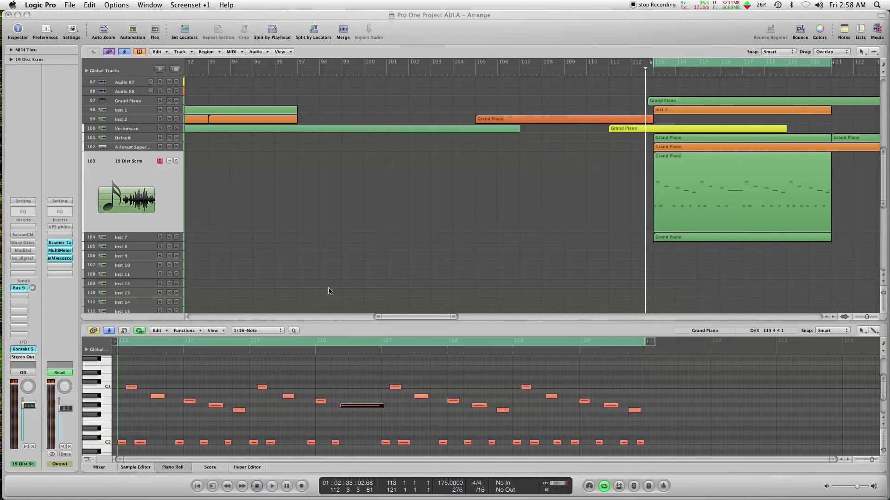
Step: Move the playhead back through the arrangement and leave it at bar 99
{"action": "left_click", "coordinate": [408, 72]}
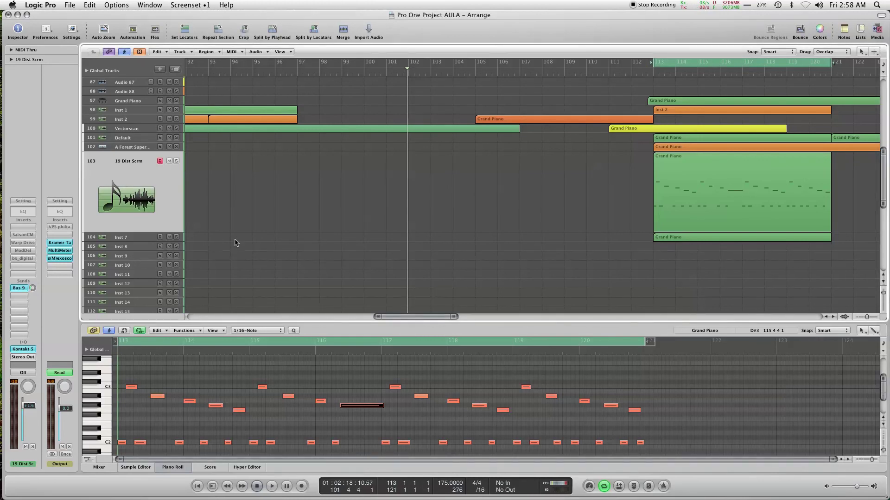
{"action": "left_click", "coordinate": [408, 71]}
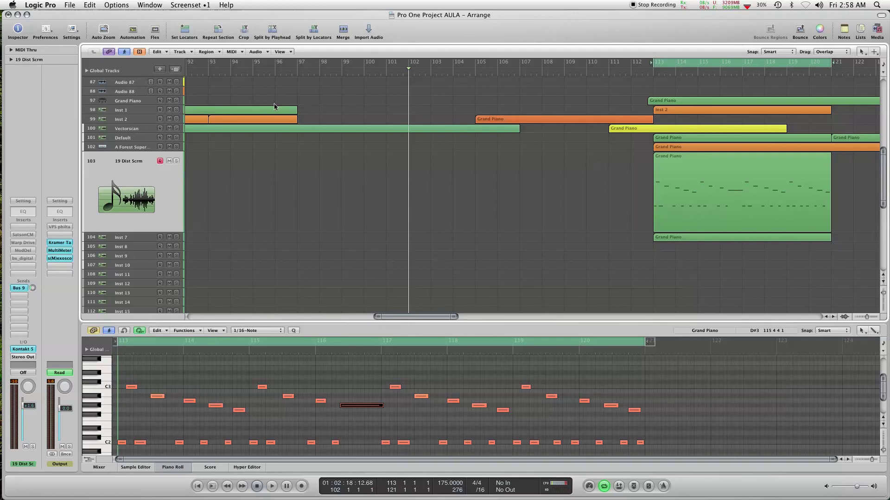
{"action": "left_click", "coordinate": [366, 69]}
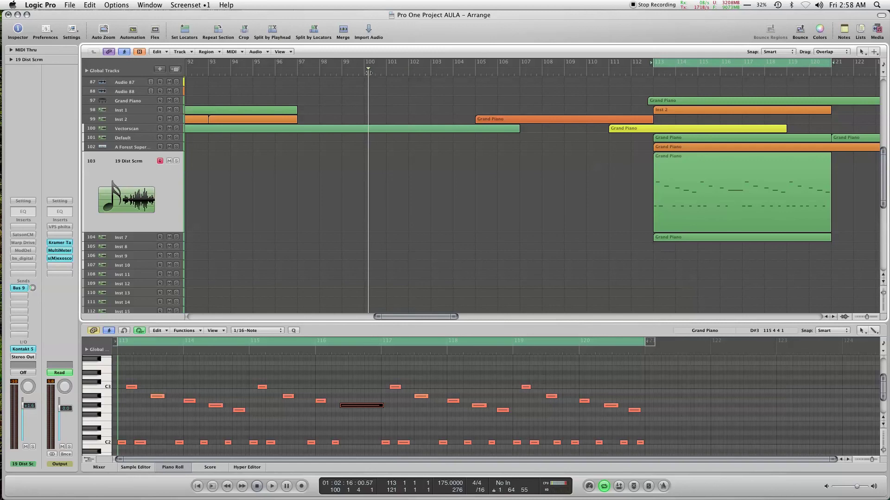
{"action": "left_click_drag", "start_coordinate": [366, 70], "coordinate": [364, 69]}
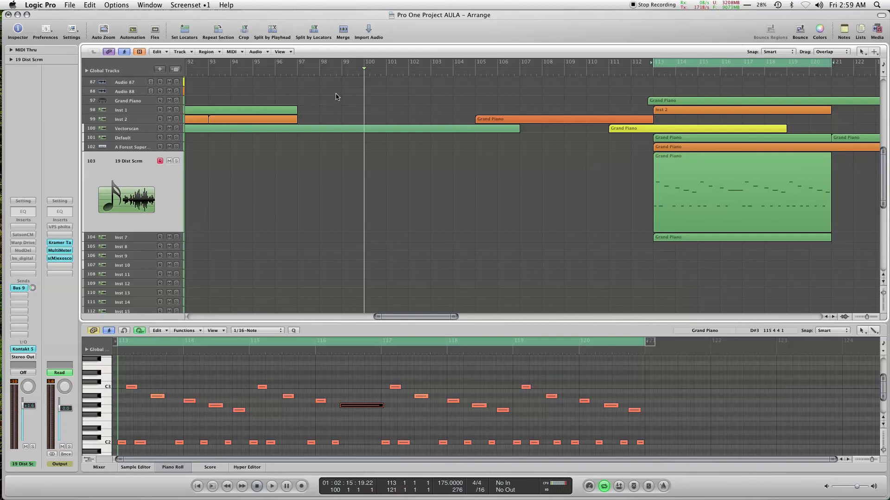
{"action": "left_click_drag", "start_coordinate": [330, 73], "coordinate": [341, 73]}
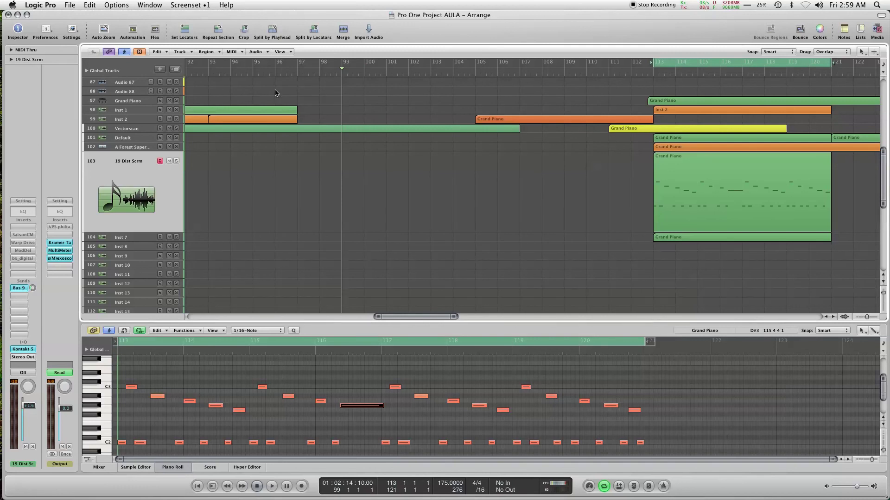
{"action": "left_click_drag", "start_coordinate": [382, 74], "coordinate": [386, 69]}
{"action": "left_click", "coordinate": [343, 70]}
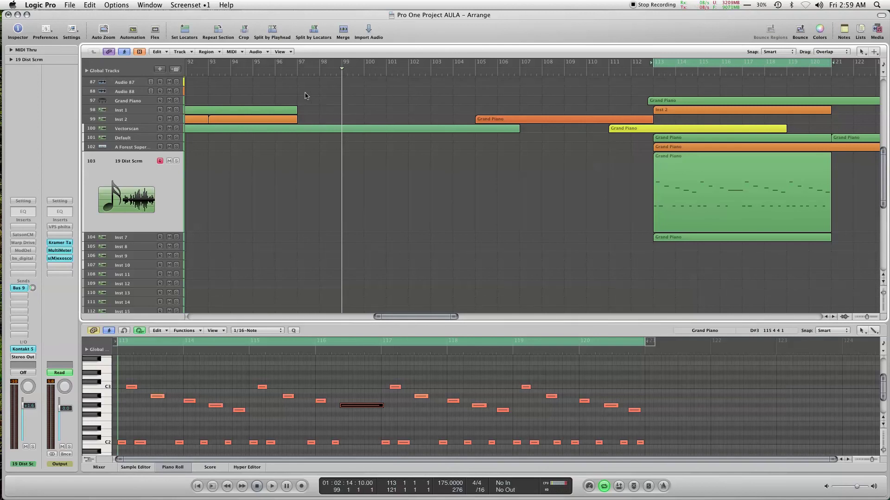